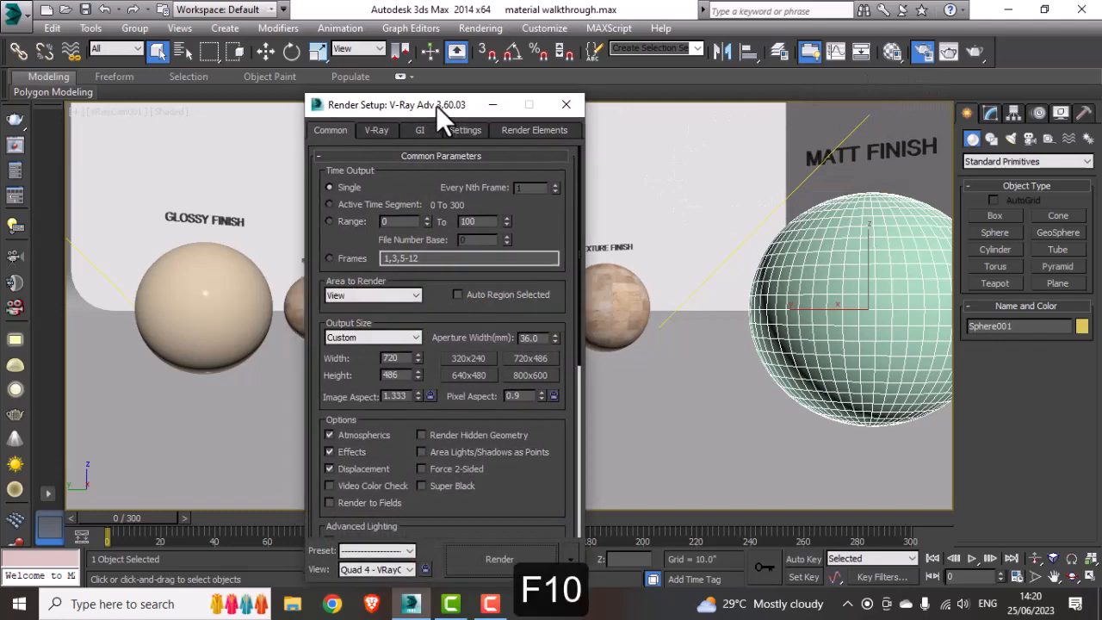
Step: Check which renderer is assigned for production in the Render Setup dialog
left_click_drag(436, 105, 770, 83)
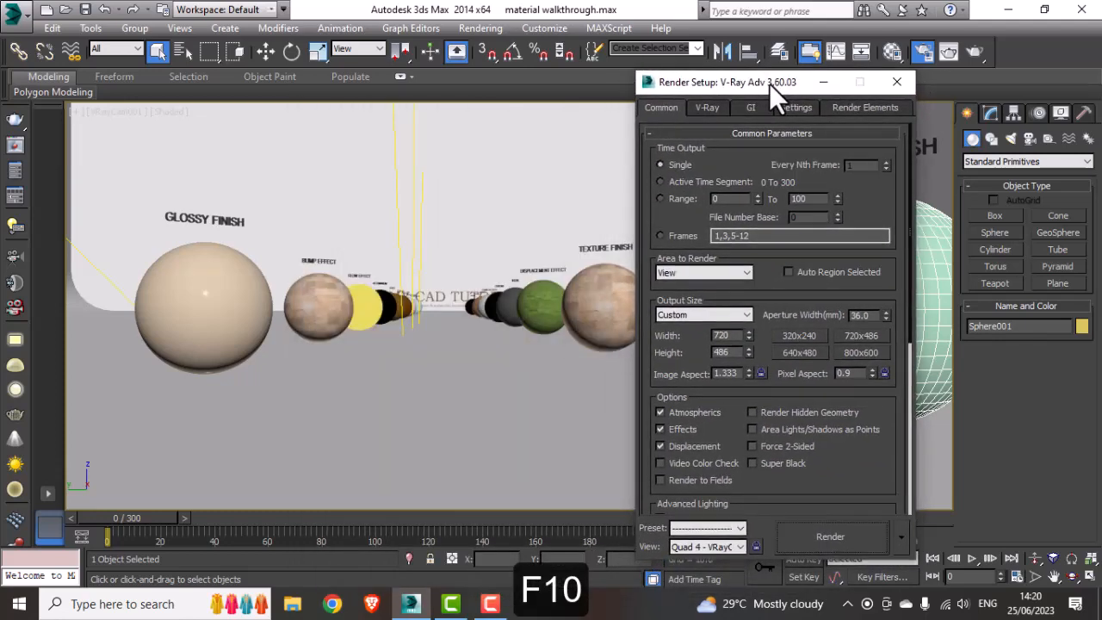
left_click(772, 133)
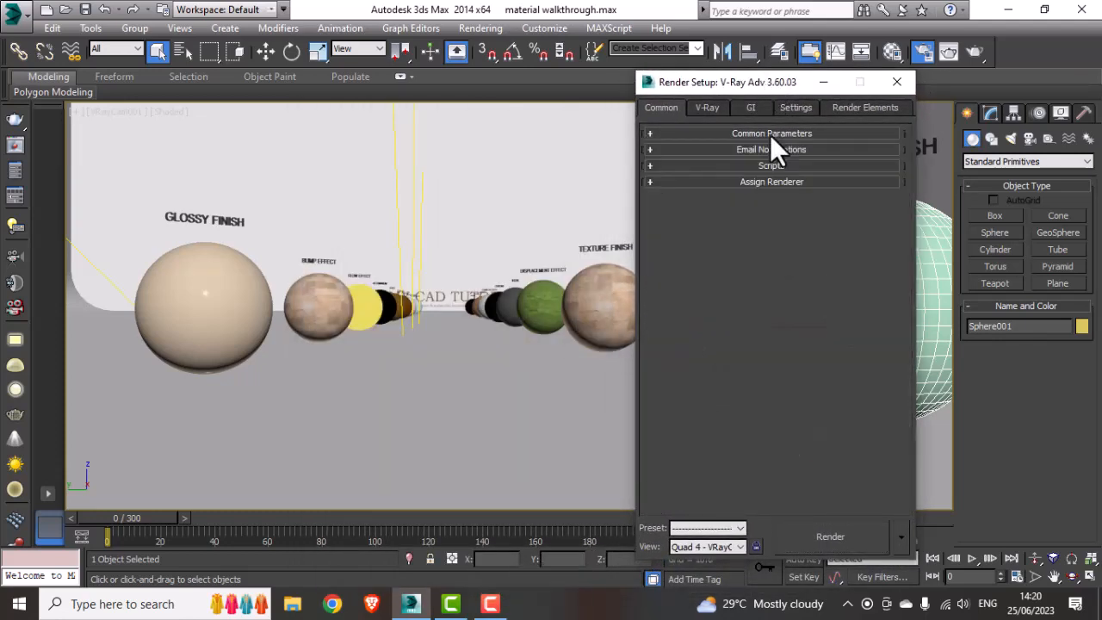
left_click(757, 183)
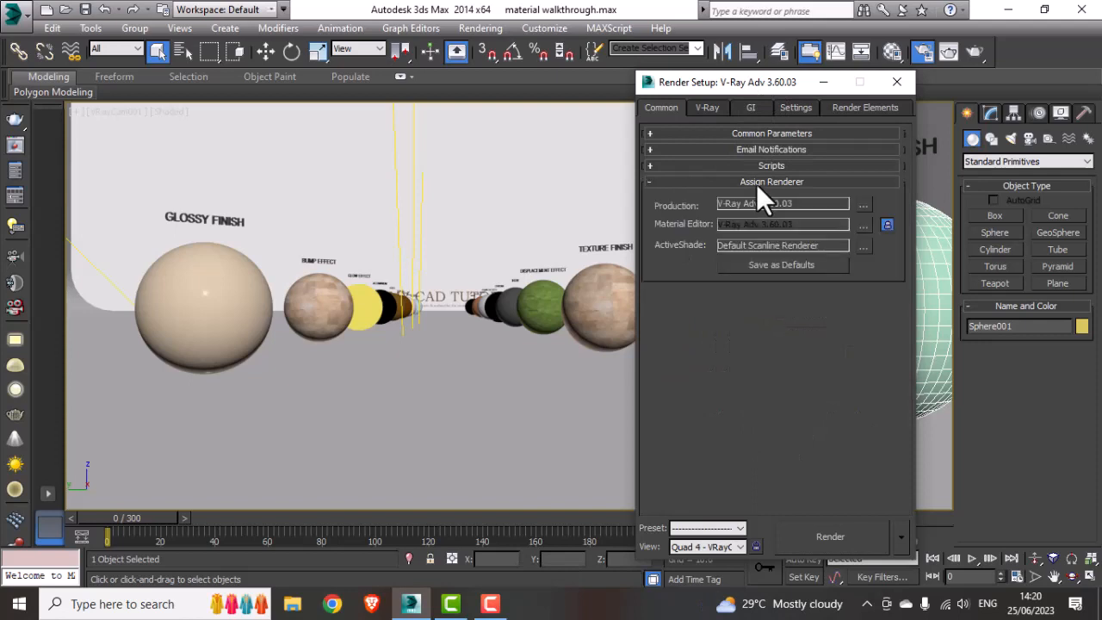
left_click(864, 205)
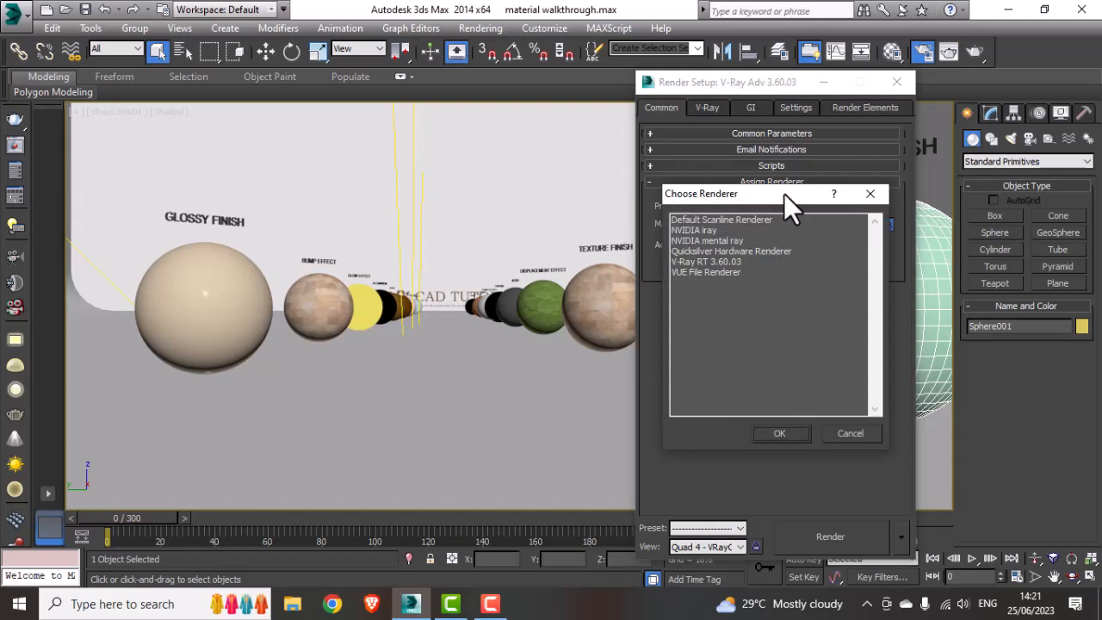
left_click_drag(784, 195, 779, 257)
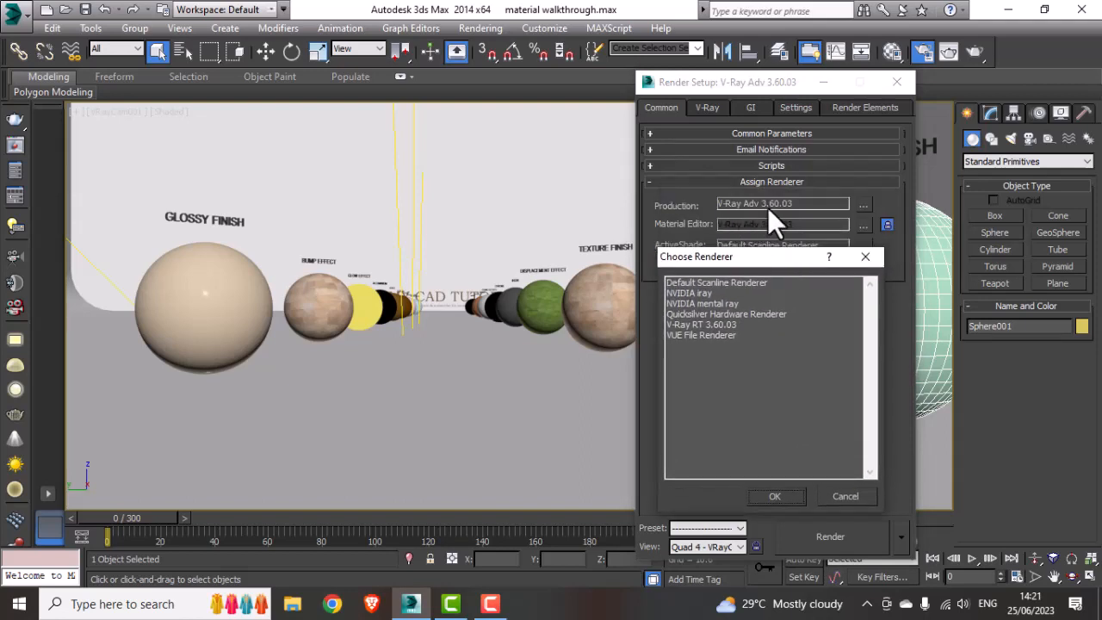
left_click(867, 259)
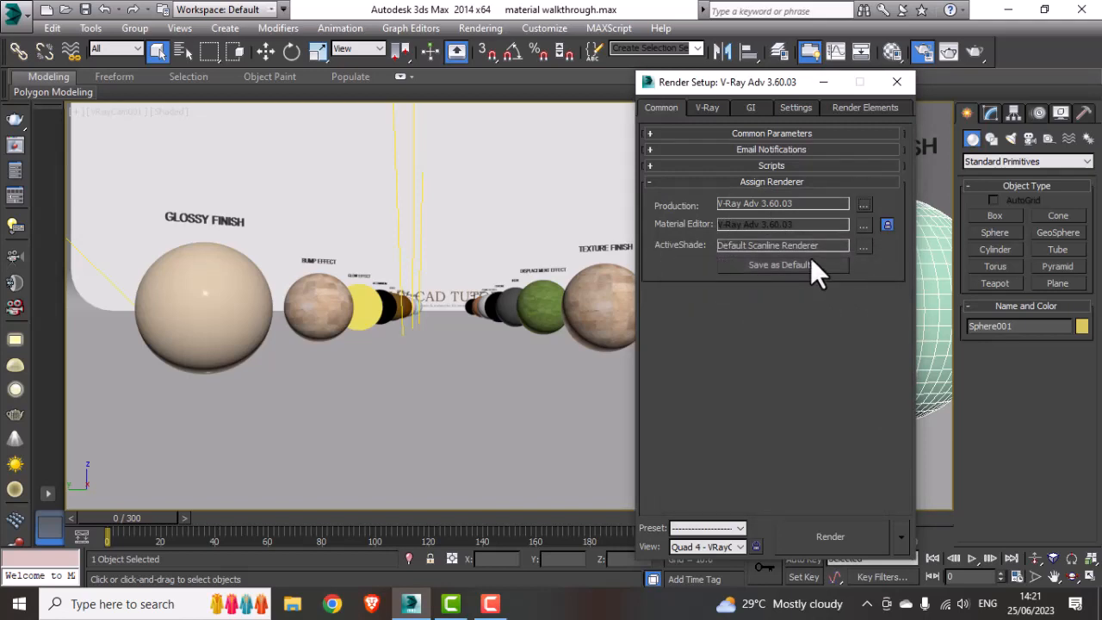
left_click_drag(749, 90, 674, 126)
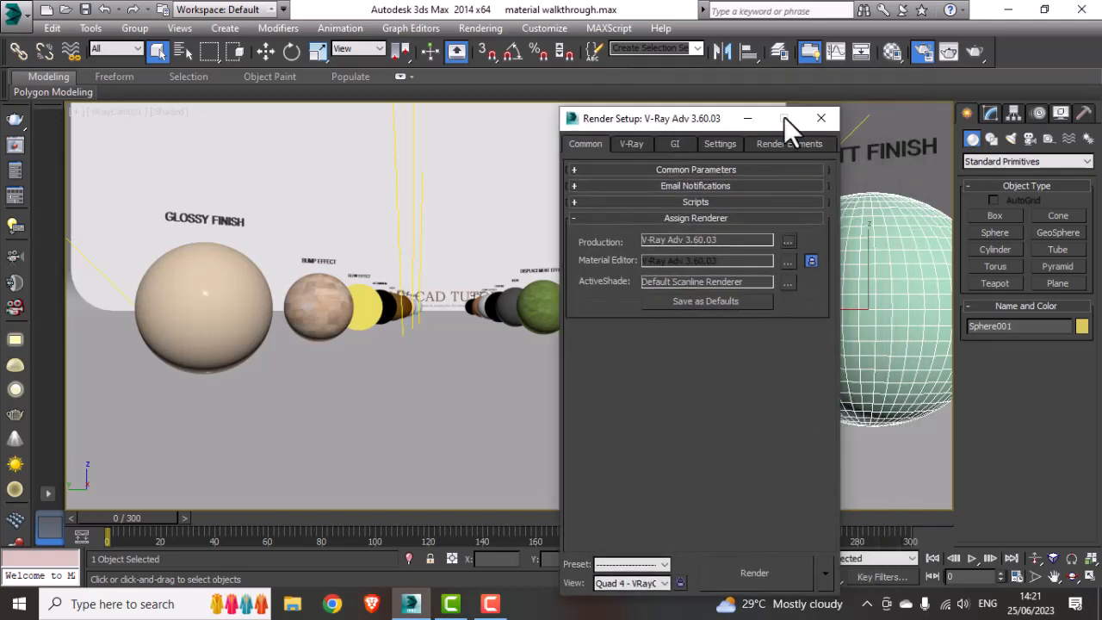
left_click(820, 117)
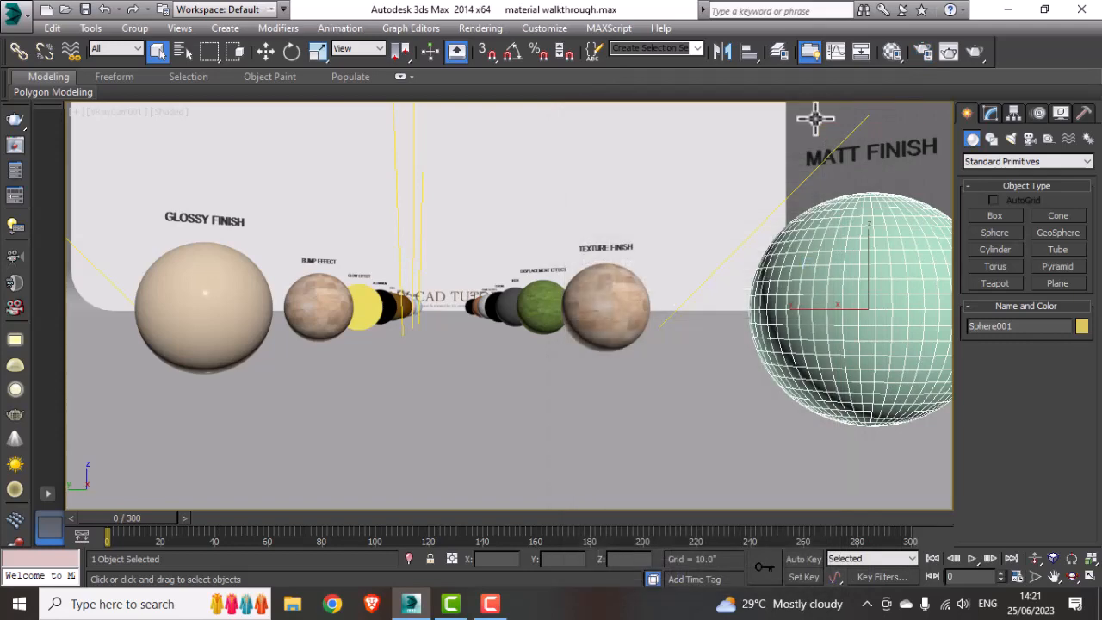
Step: Open the Material Editor and load a new VRayMtl into an empty sample slot
left_click(894, 59)
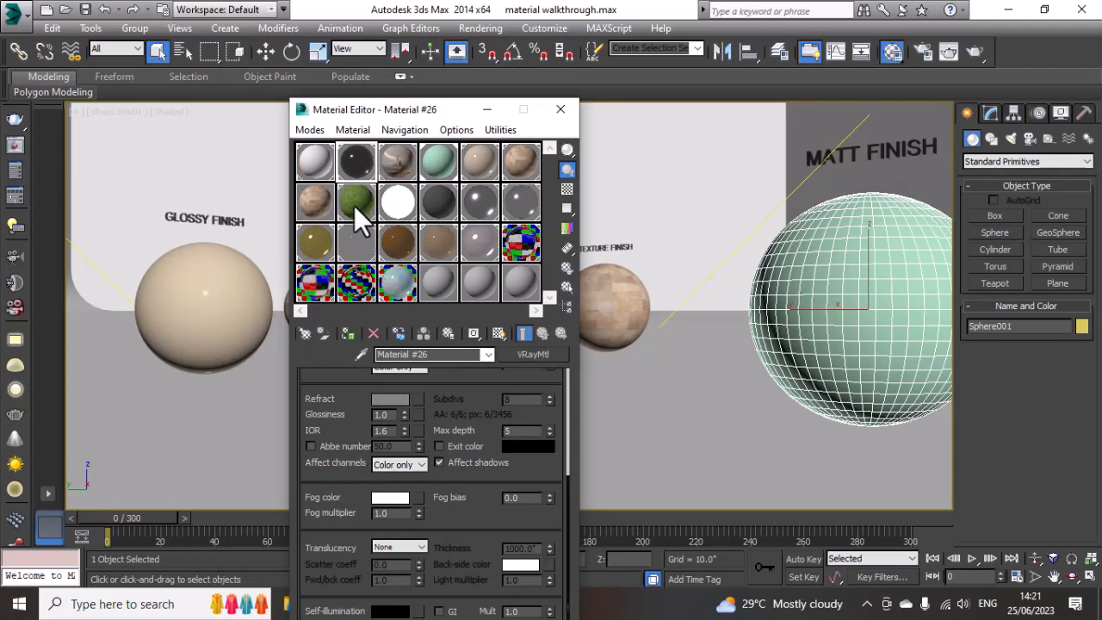
left_click_drag(407, 114, 476, 101)
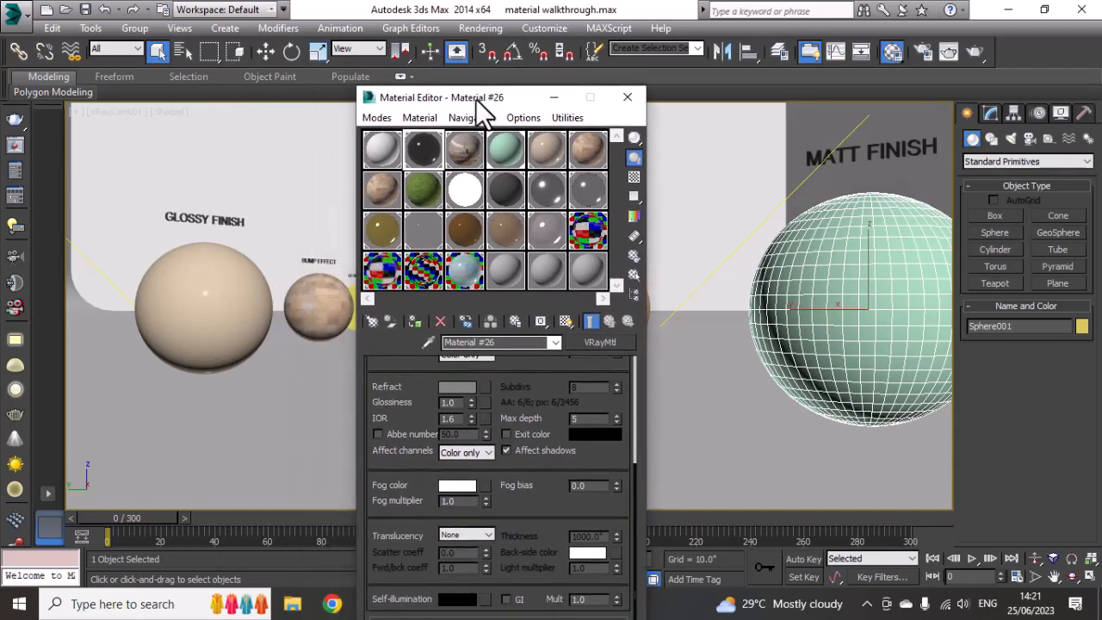
left_click(508, 276)
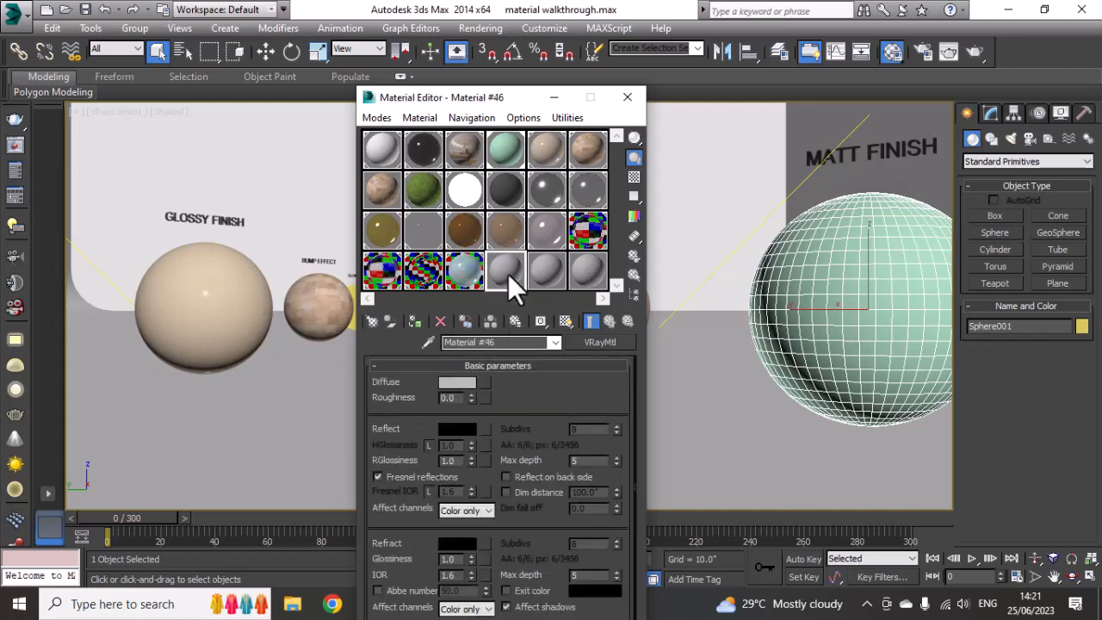
left_click(370, 323)
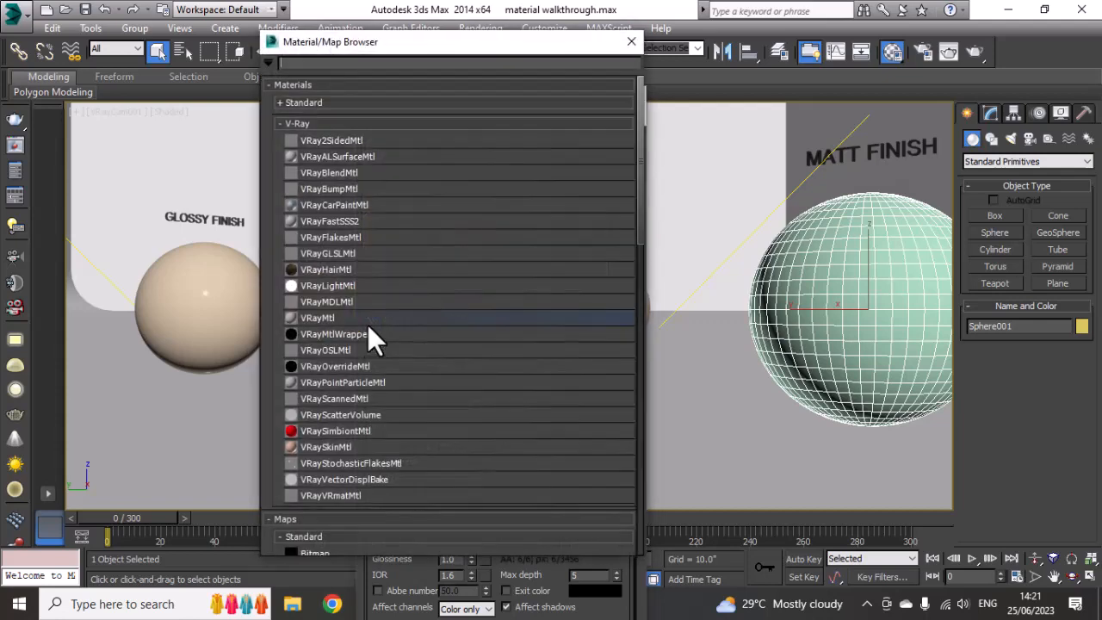
left_click(297, 125)
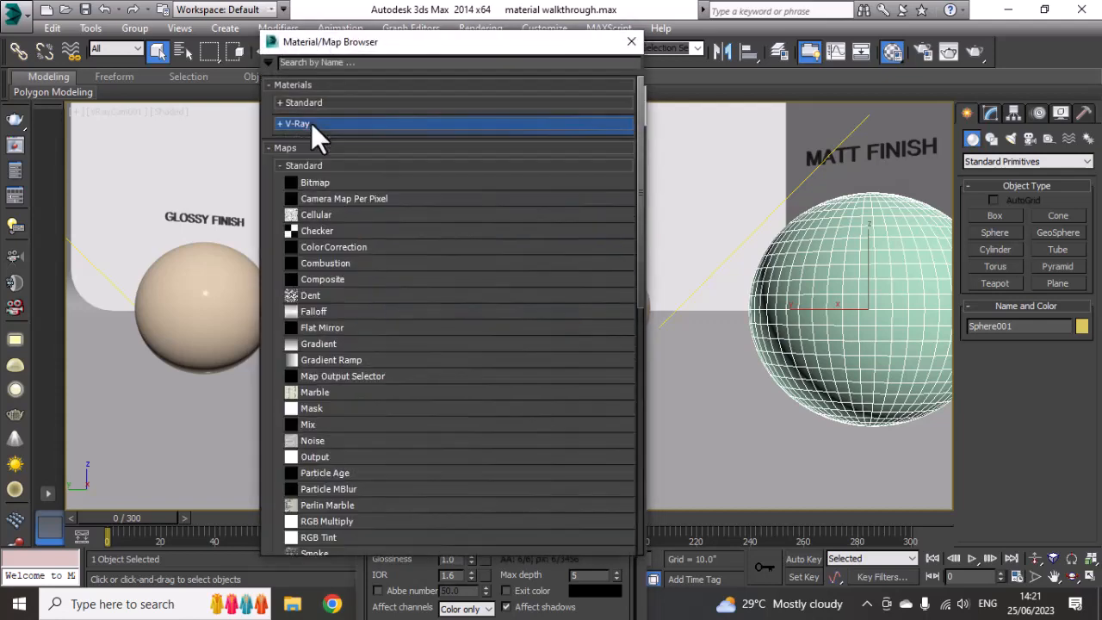
left_click(264, 128)
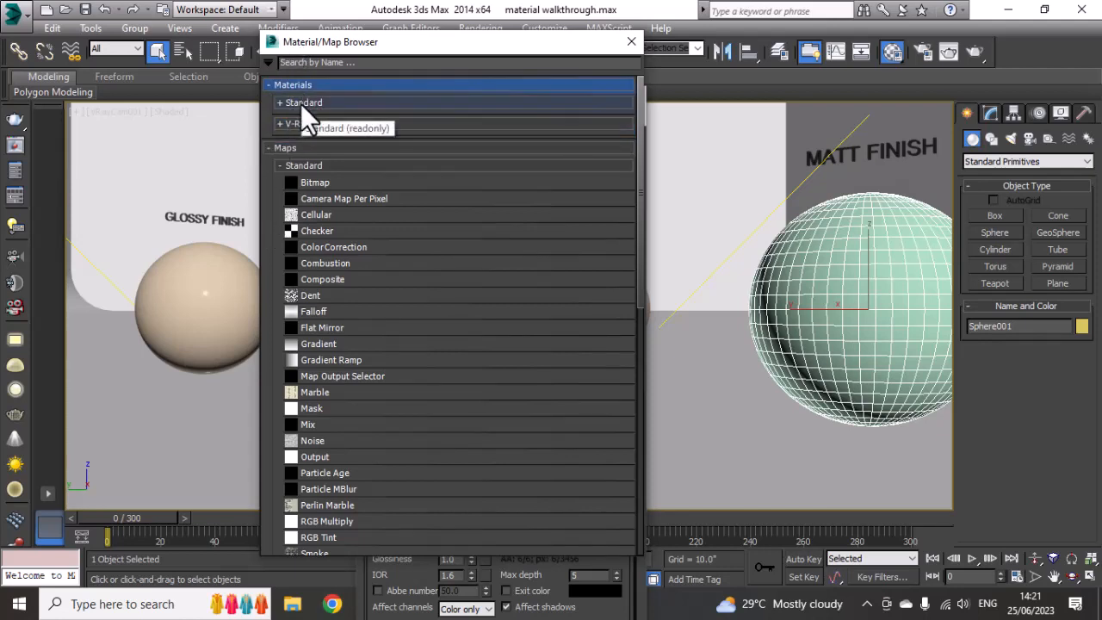
left_click(301, 128)
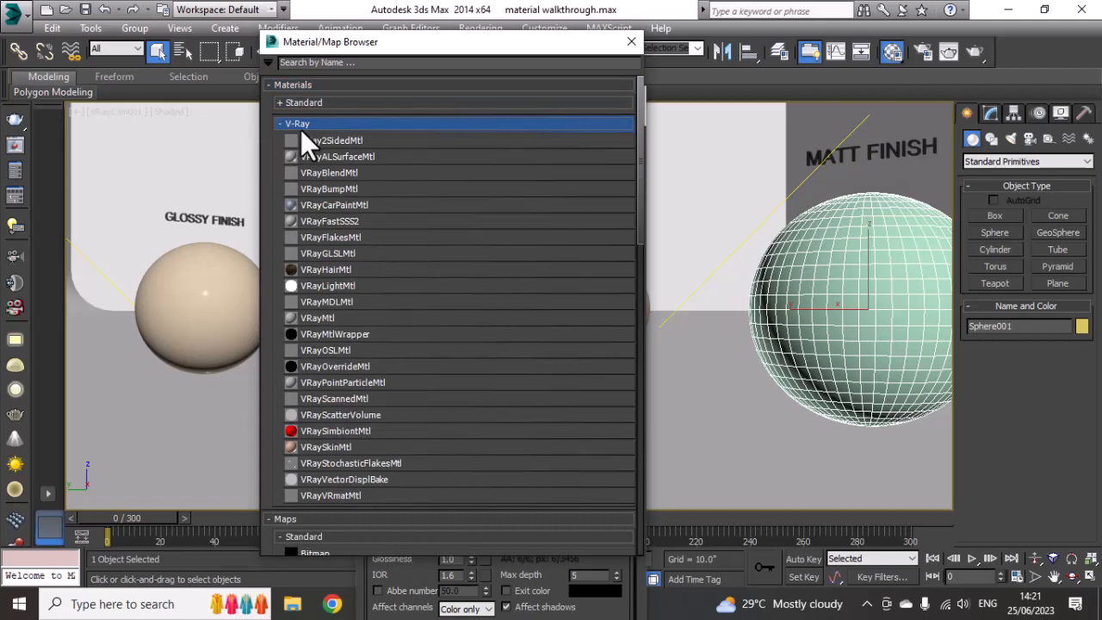
double_click(330, 317)
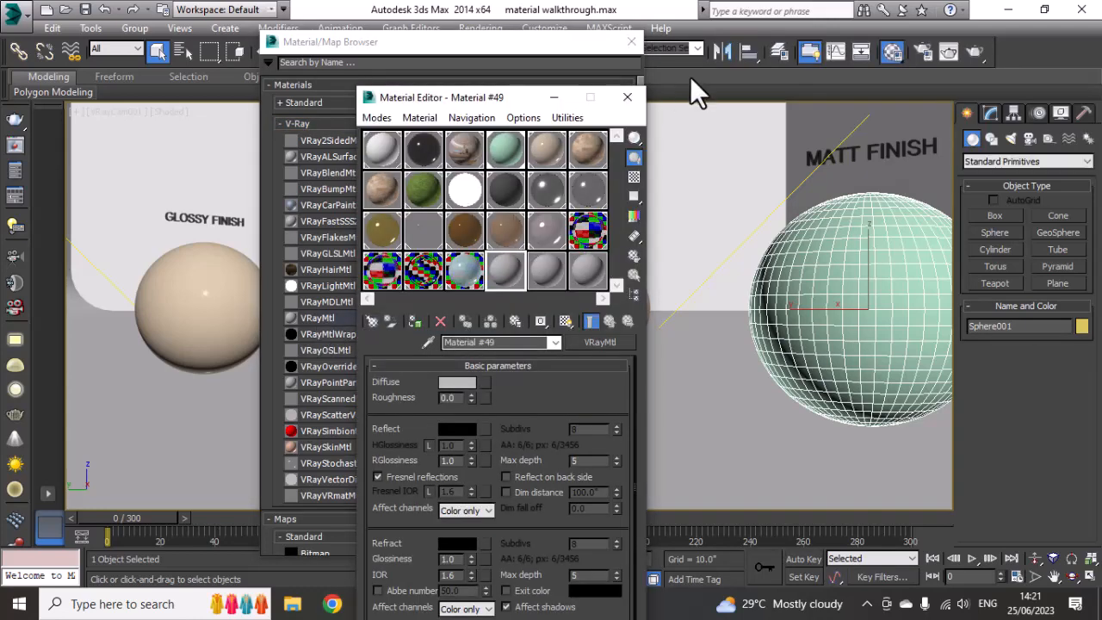
left_click(631, 41)
left_click_drag(478, 94, 420, 120)
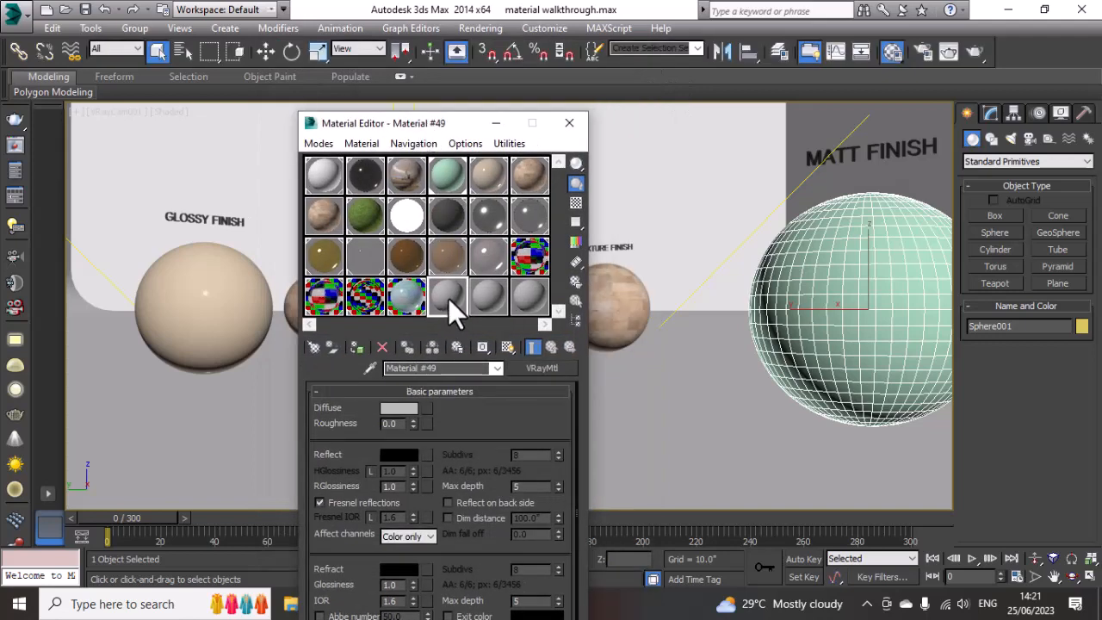
Step: Set the material's diffuse color to a pale green of RGB 102, 200, 162
left_click(442, 368)
left_click_drag(494, 426, 494, 438)
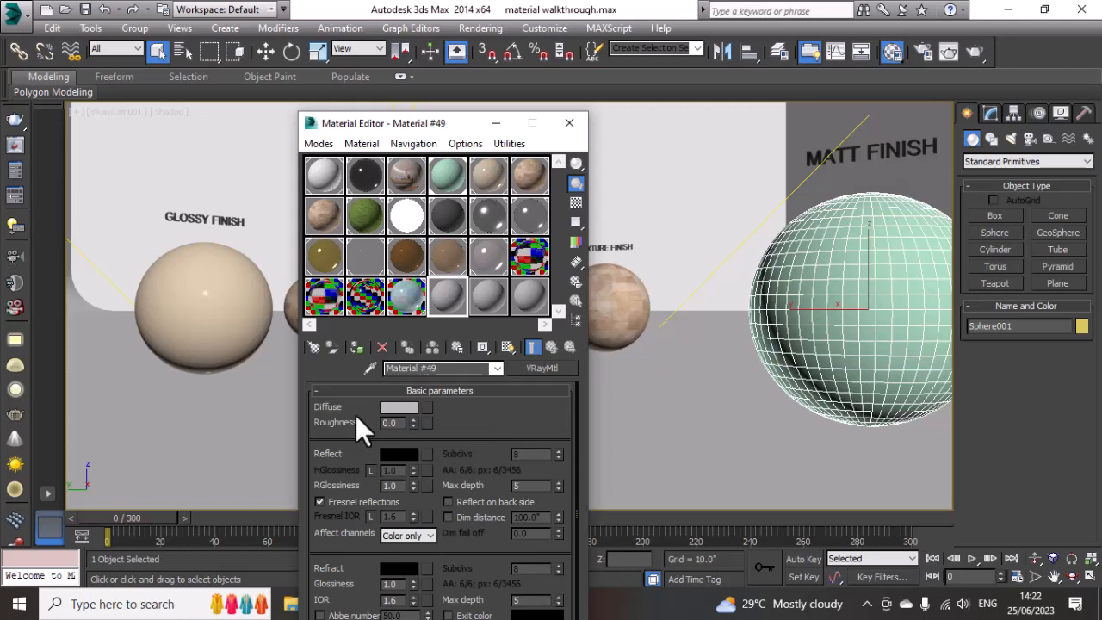
left_click_drag(450, 411, 450, 406)
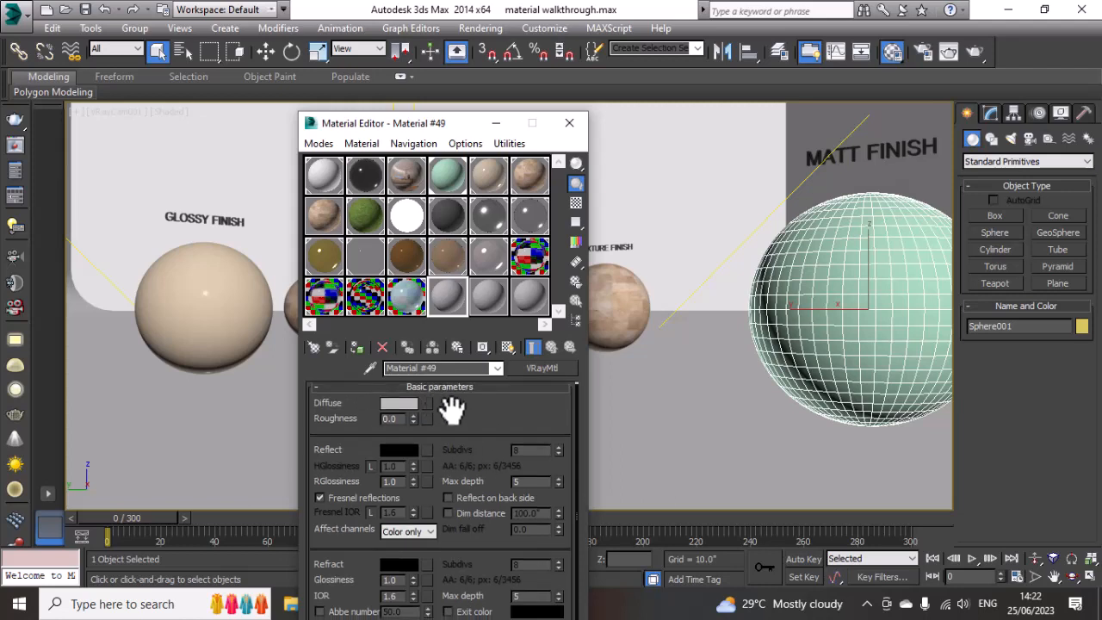
left_click(395, 404)
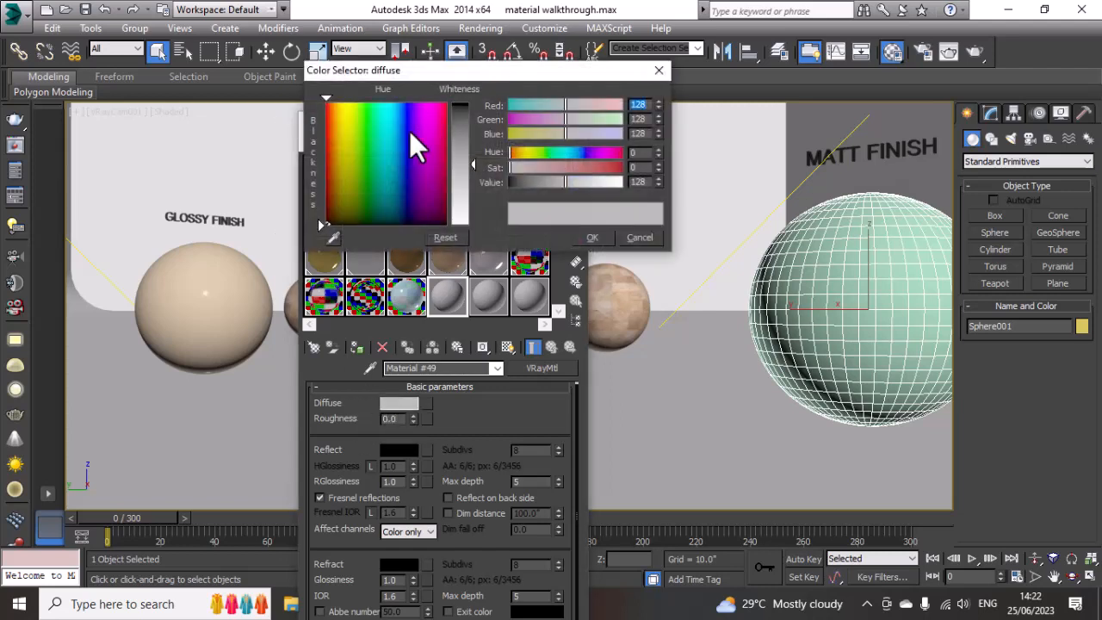
left_click_drag(641, 73, 463, 127)
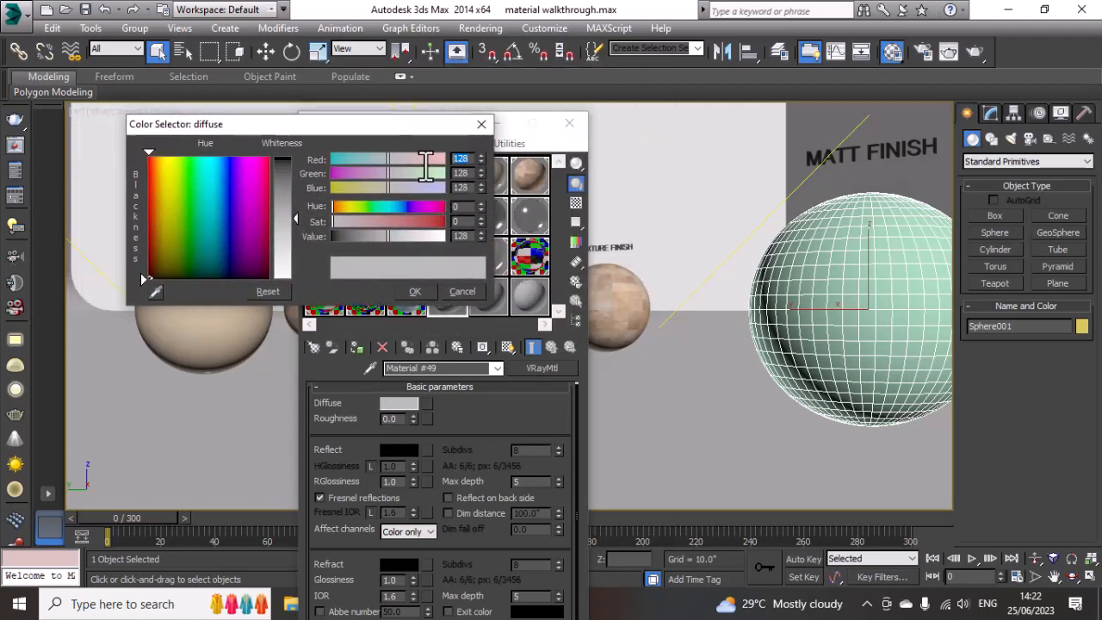
key("Tab")
key("Tab")
left_click_drag(323, 125, 348, 130)
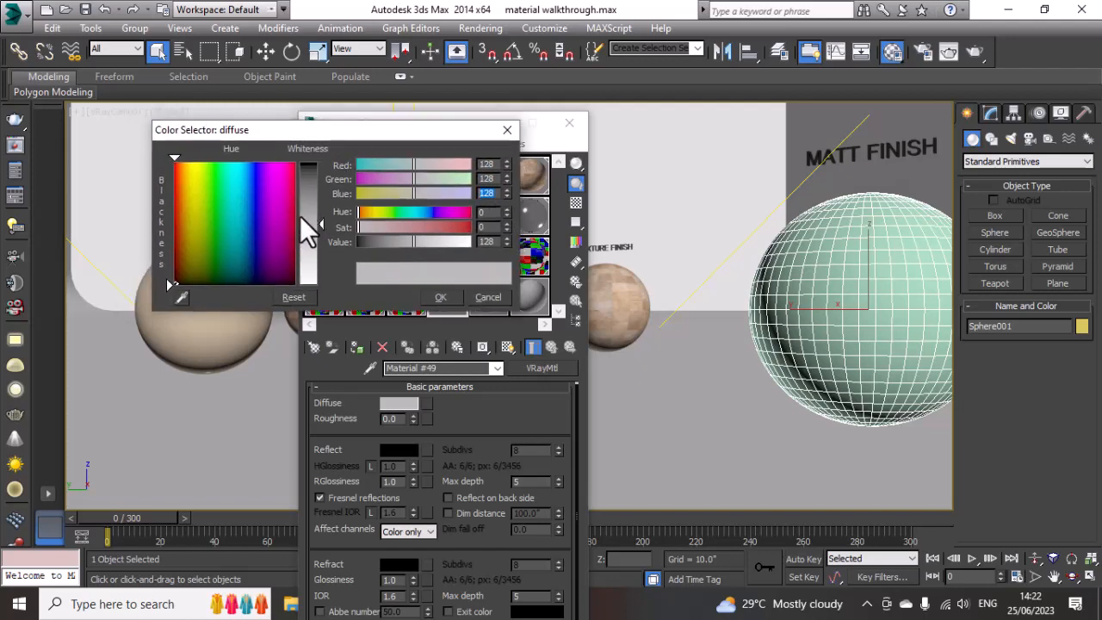
left_click(226, 206)
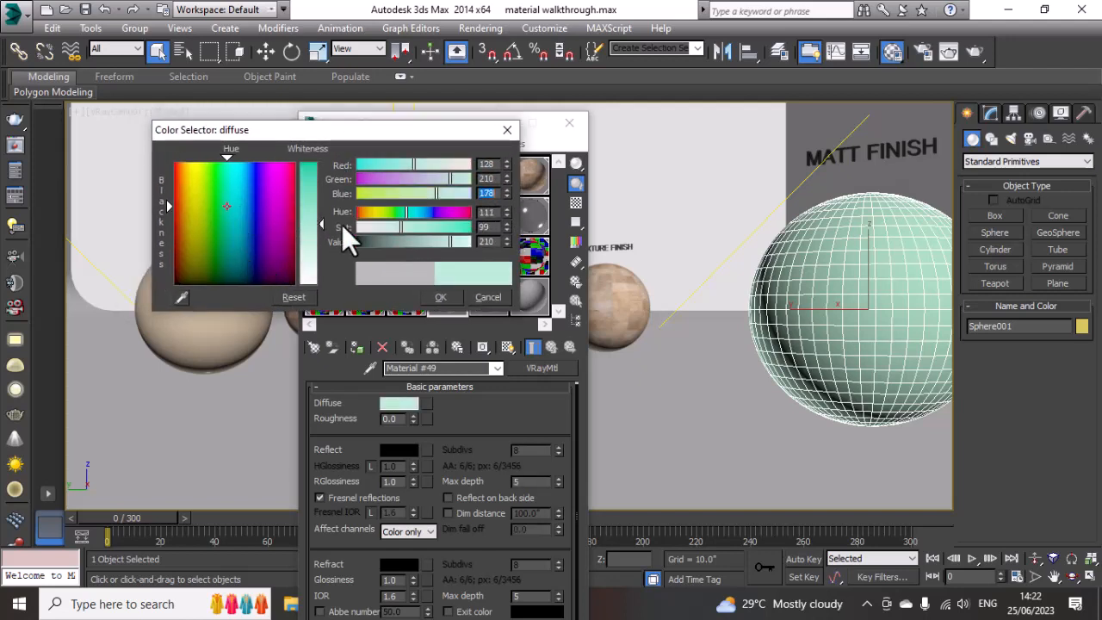
left_click_drag(309, 207, 309, 212)
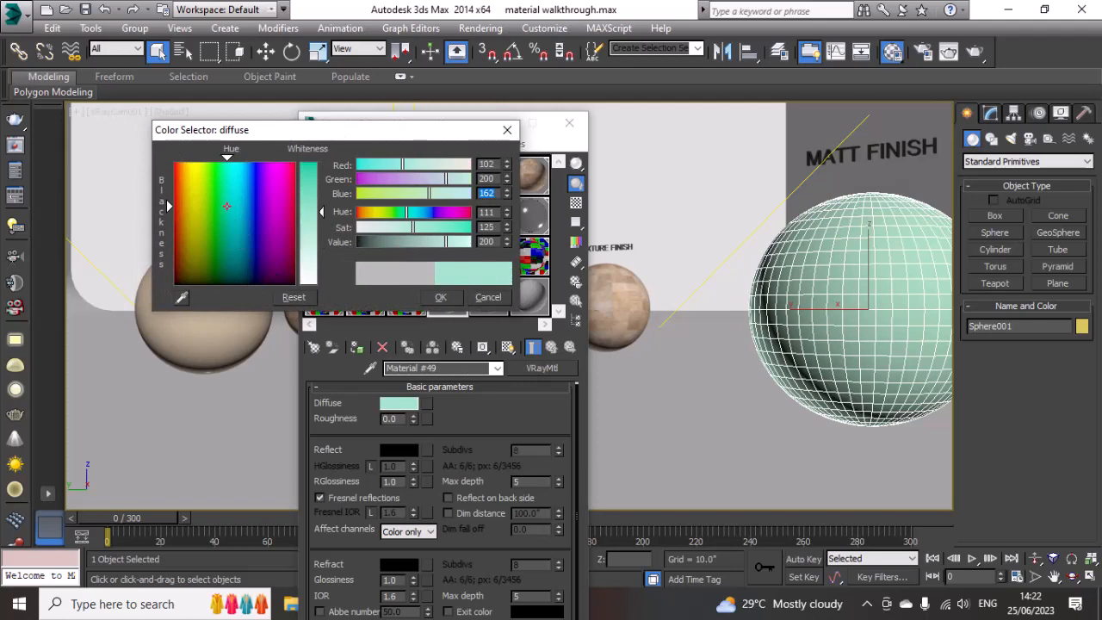
left_click(440, 297)
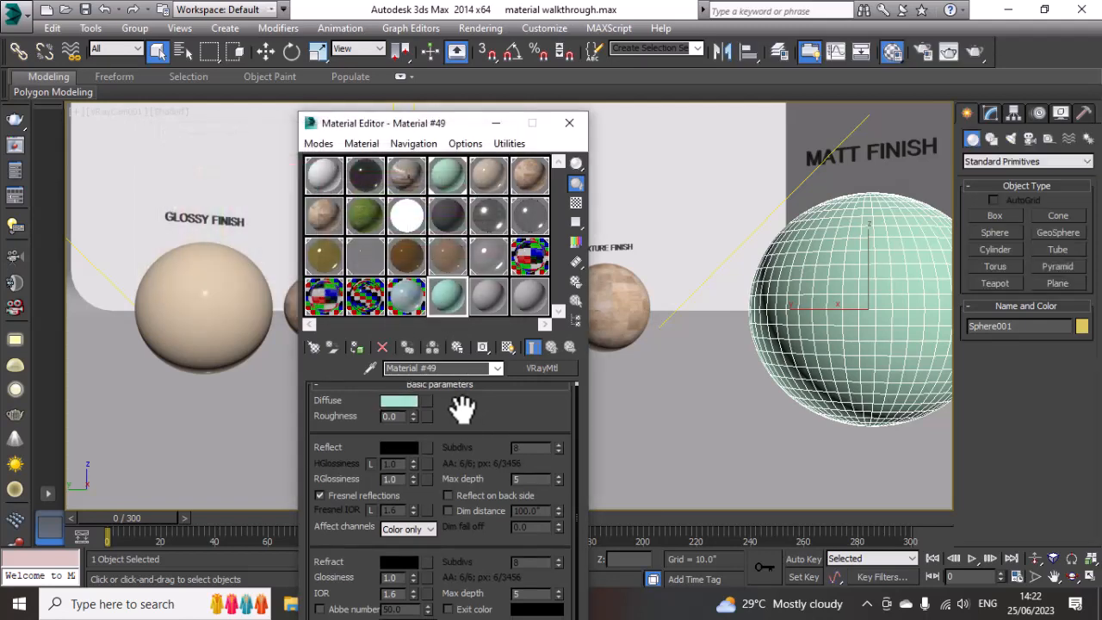
Step: Show the material in the viewport, assign it to the Matt Finish sphere, and close the Material Editor
left_click_drag(458, 428, 455, 437)
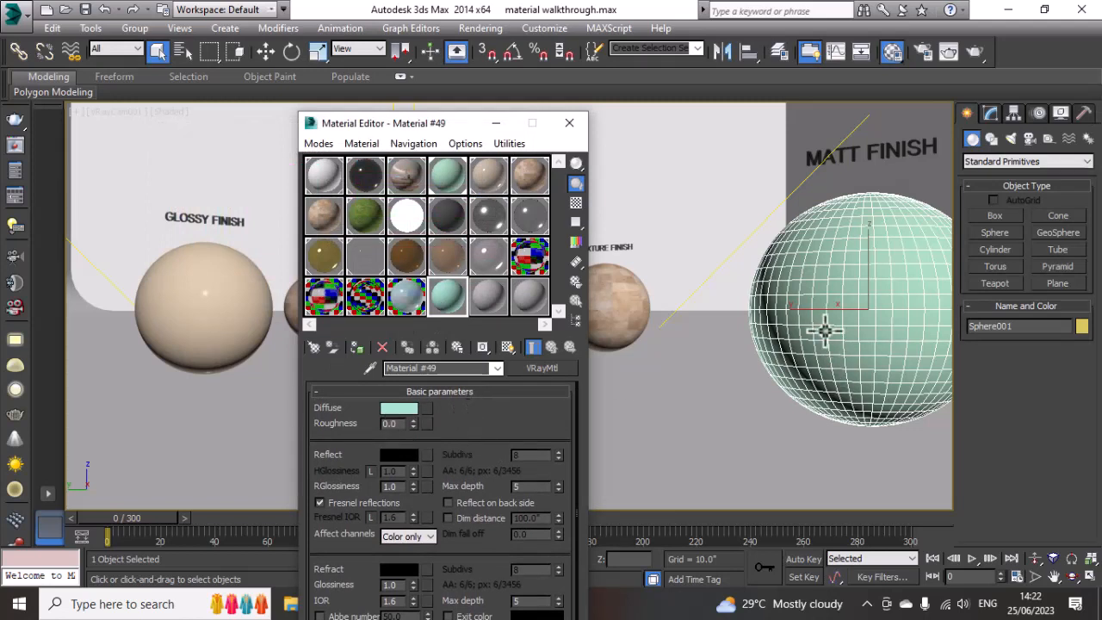
left_click(507, 348)
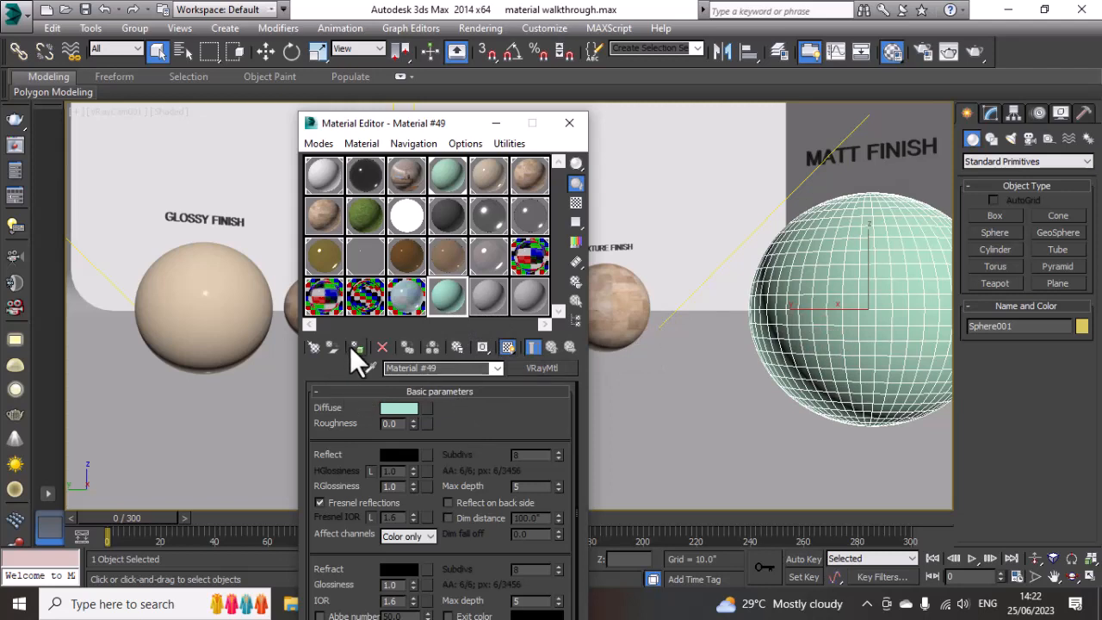
left_click(867, 307)
key("w")
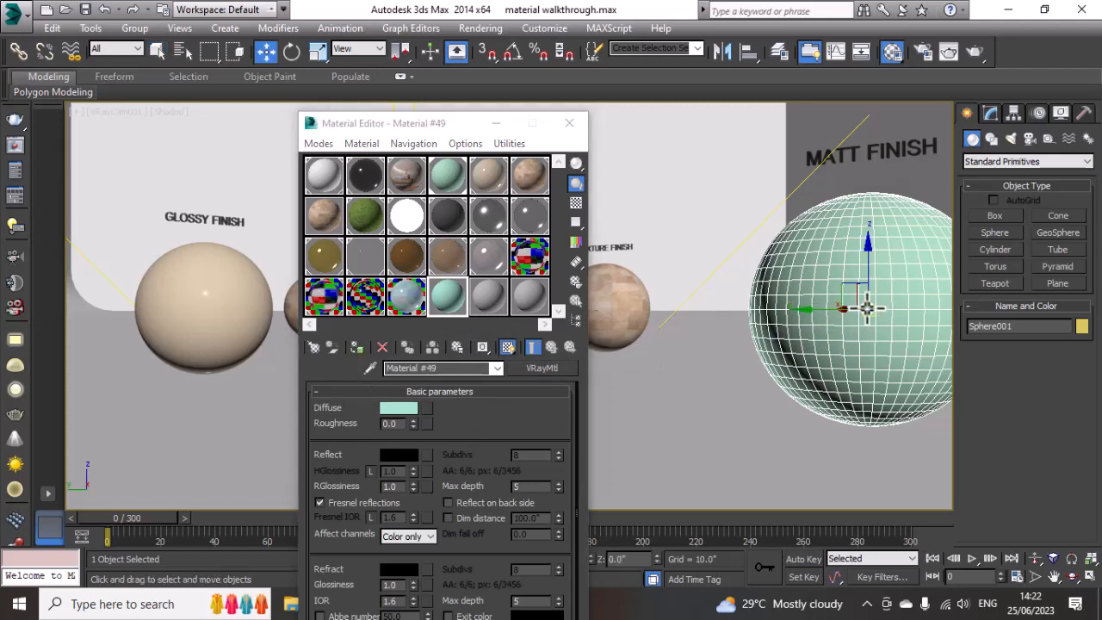
left_click(357, 346)
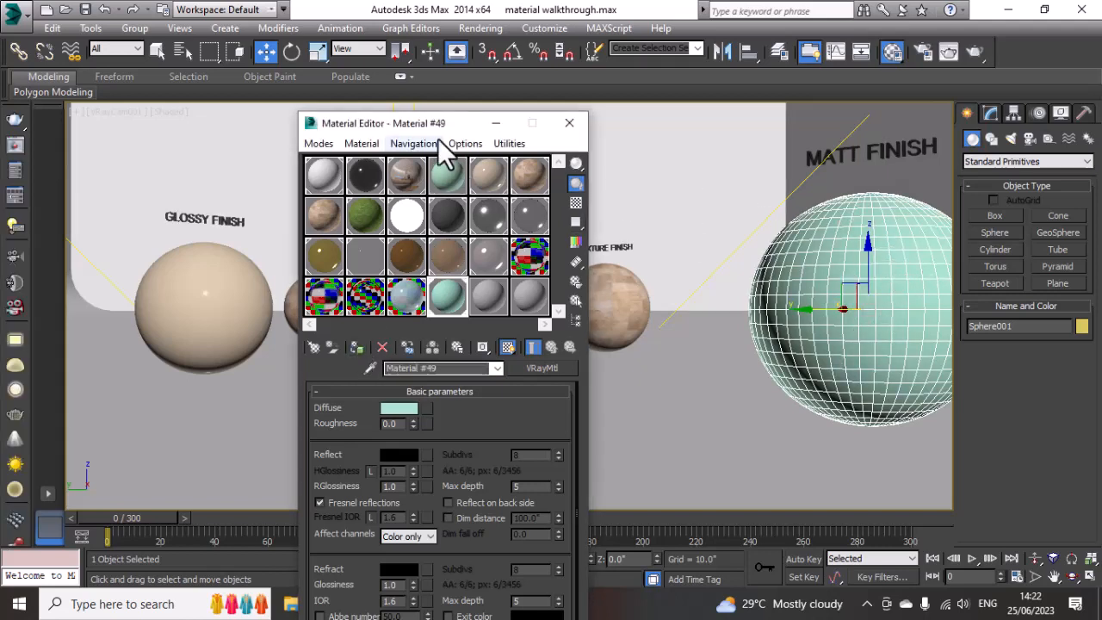
left_click_drag(445, 128, 512, 121)
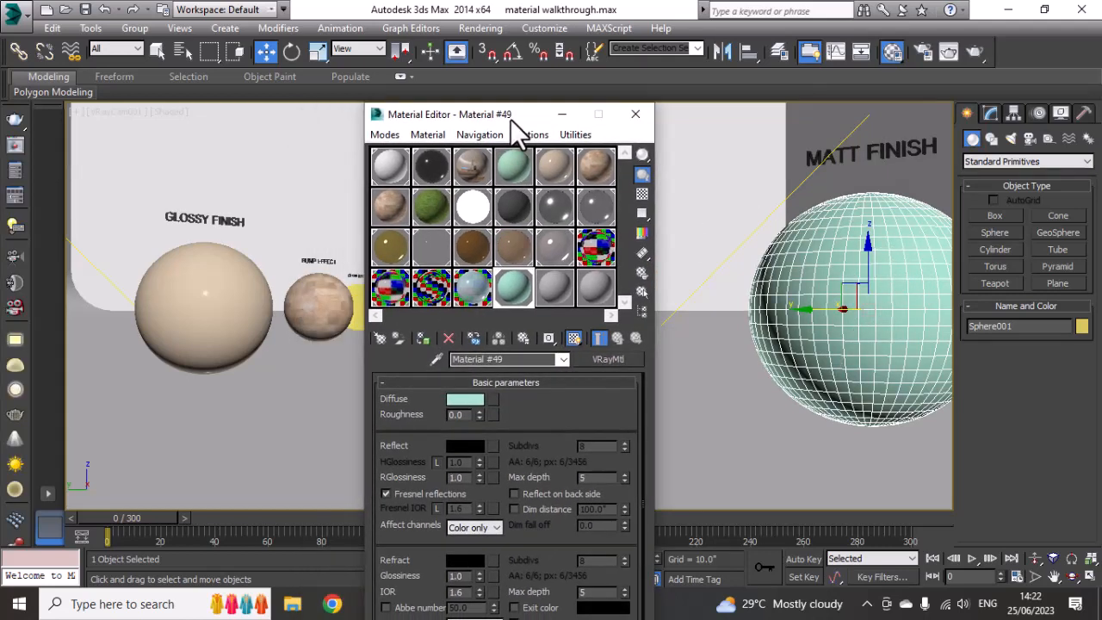
left_click(646, 118)
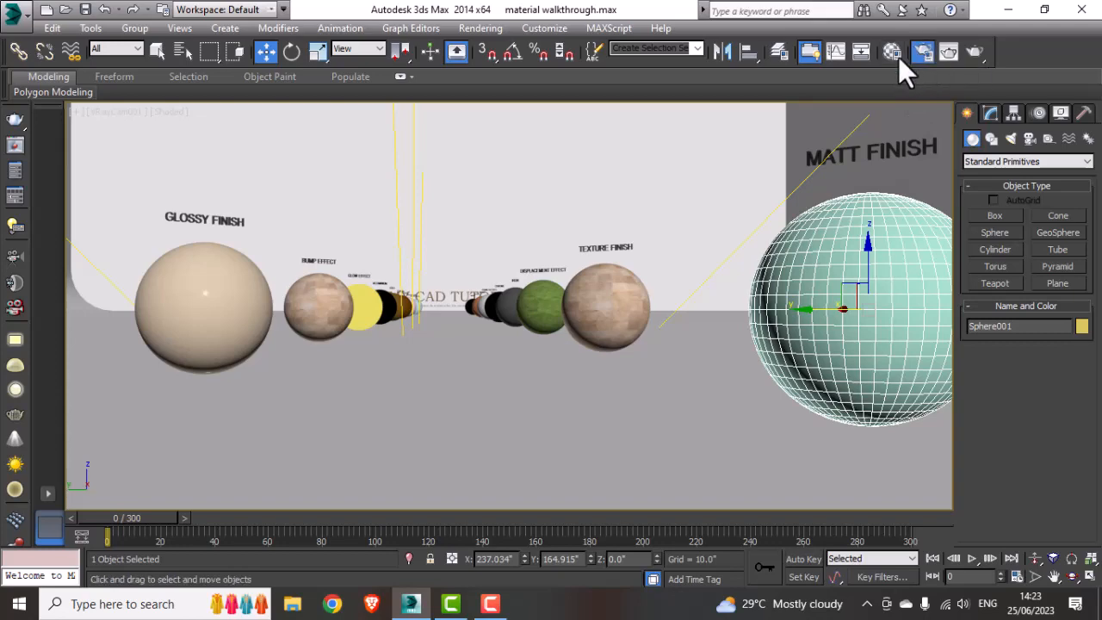
Step: Load the "render preset" file from the Desktop Materials folder into Render Setup, keeping all preset categories
key("F10")
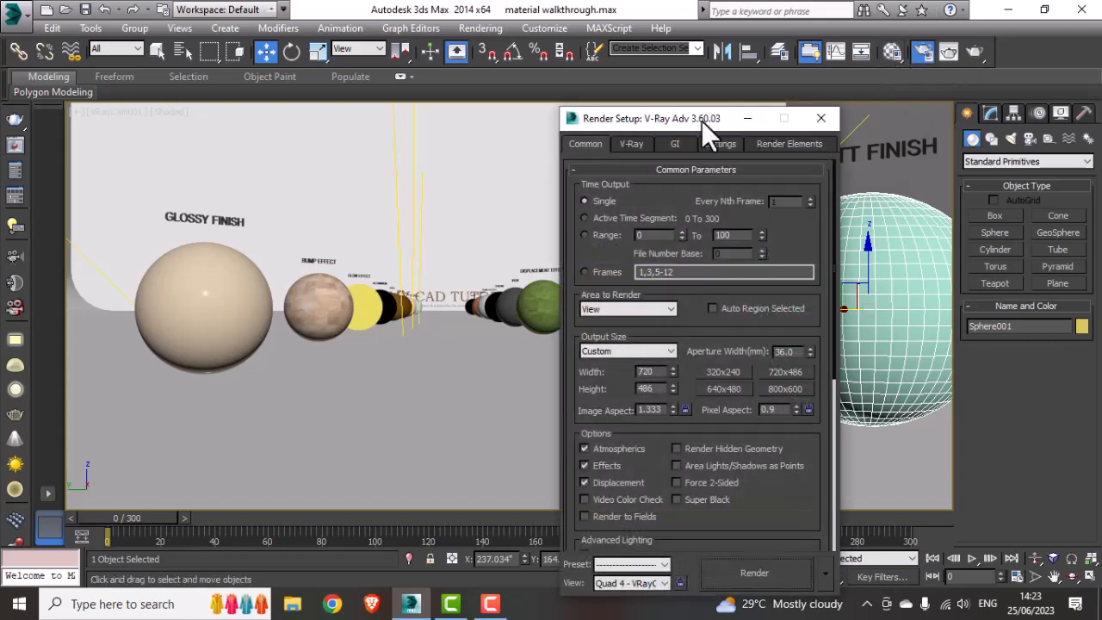
left_click(603, 148)
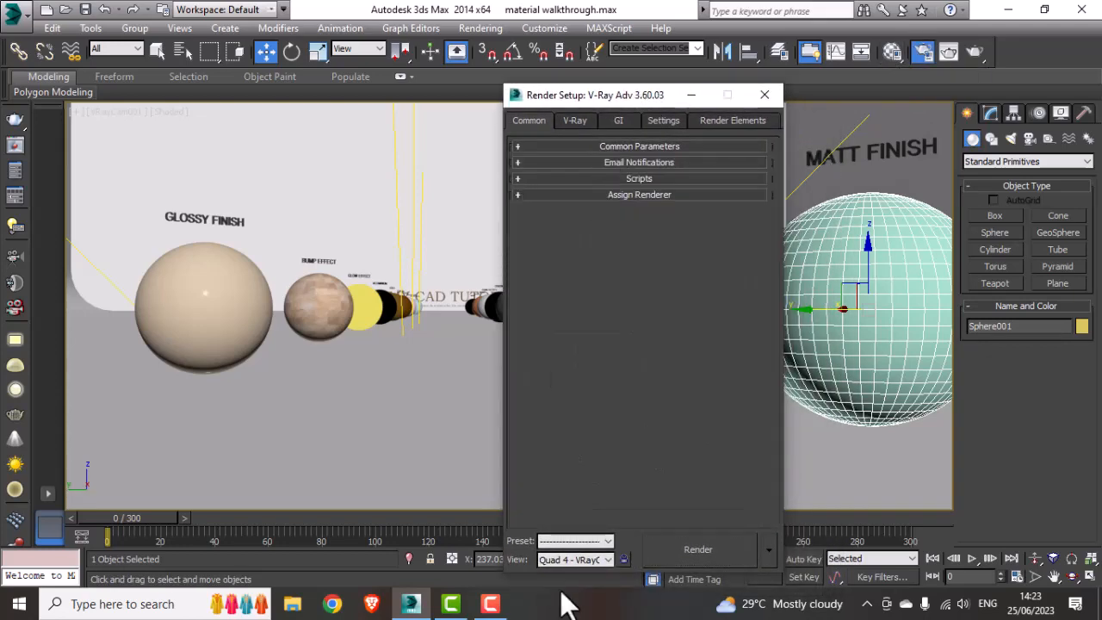
left_click(576, 542)
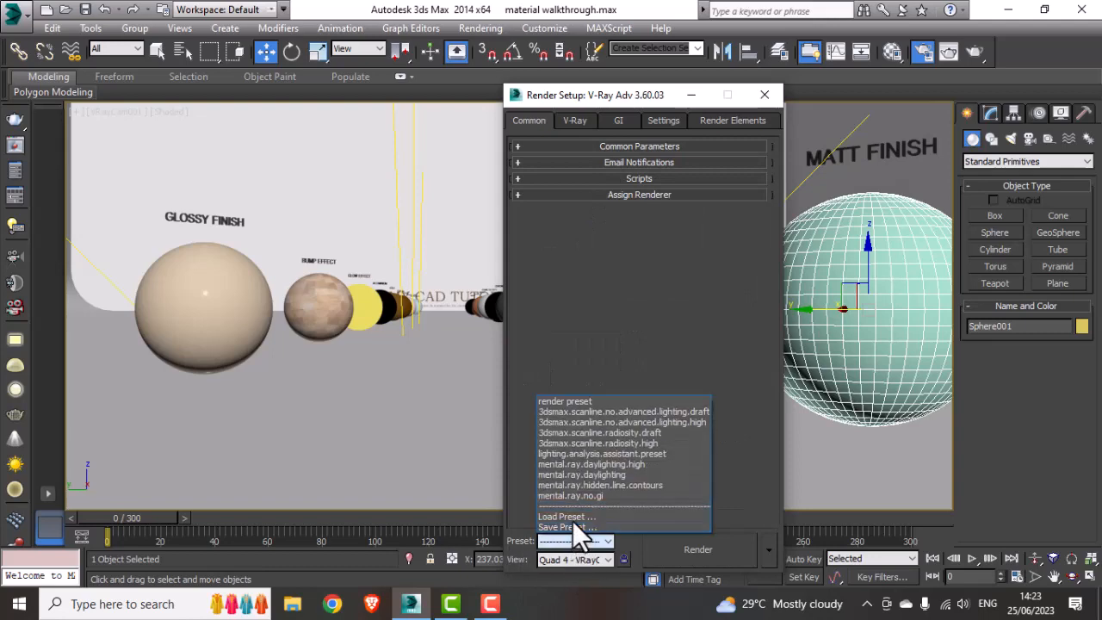
left_click(575, 516)
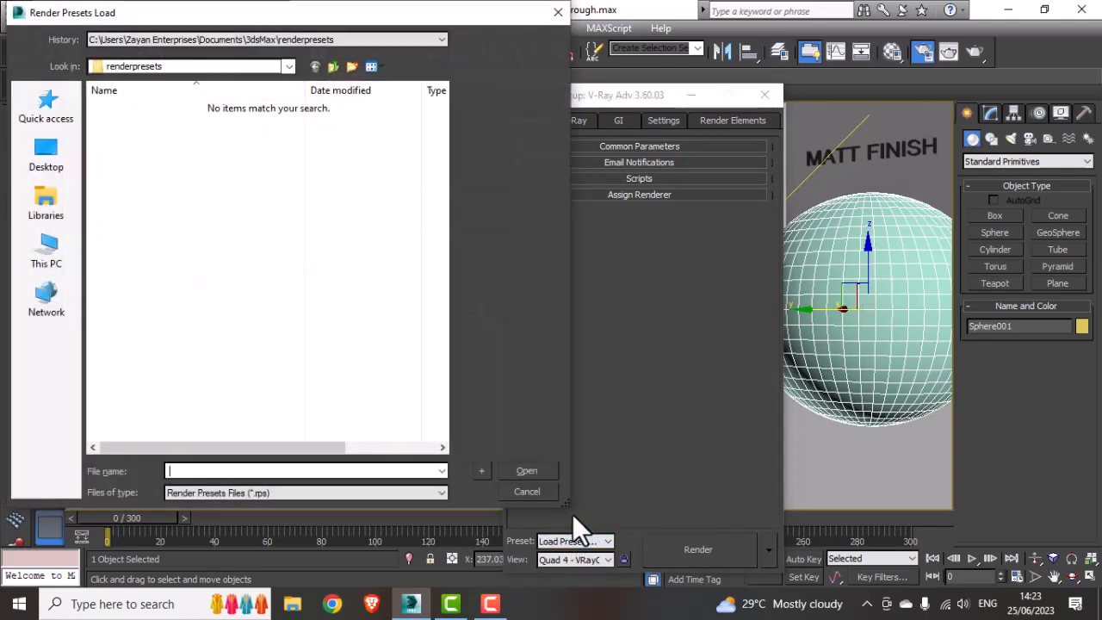
left_click(66, 161)
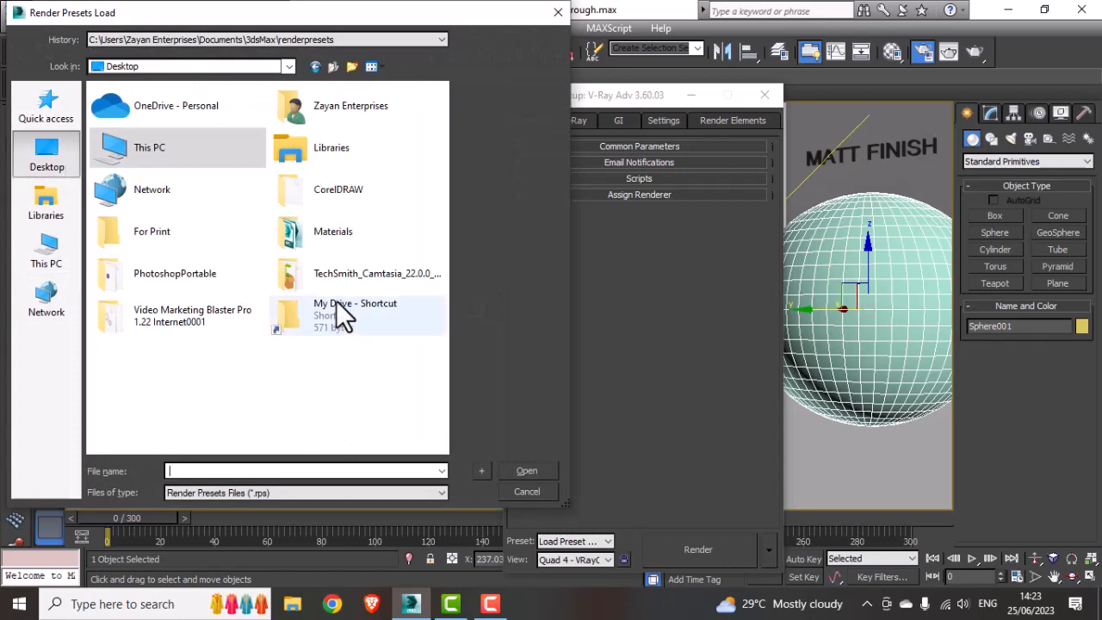
double_click(334, 239)
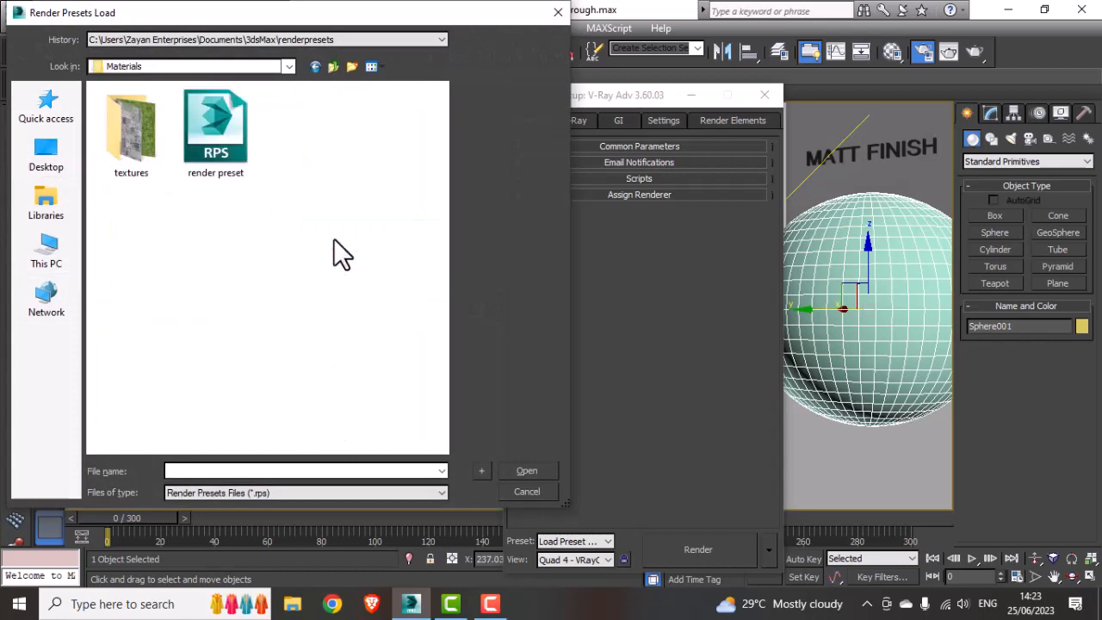
left_click(197, 132)
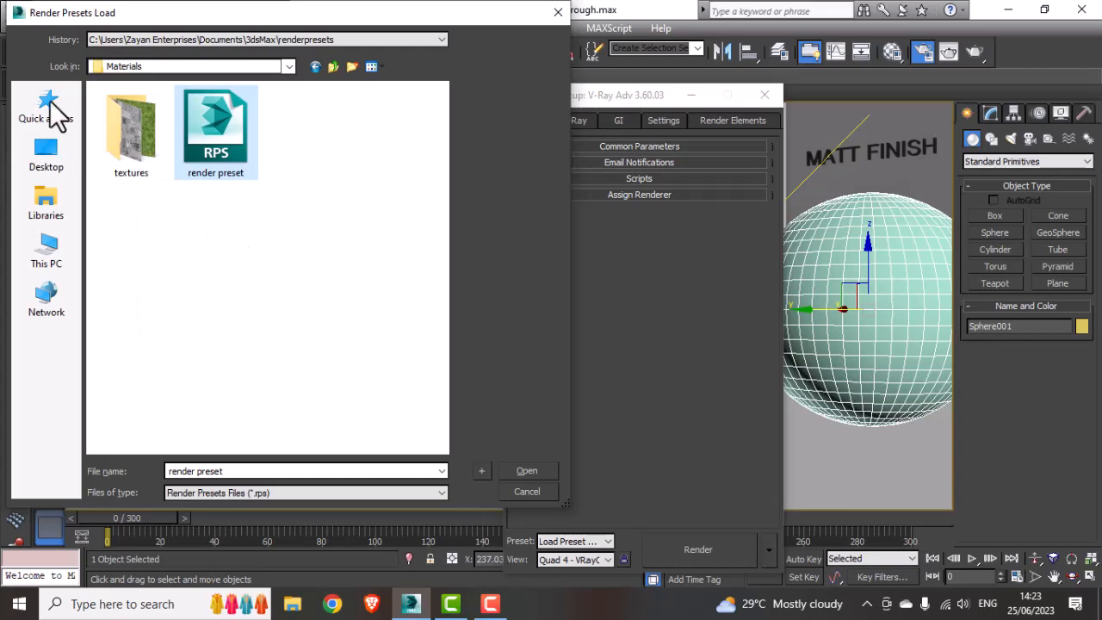
left_click_drag(73, 12, 80, 66)
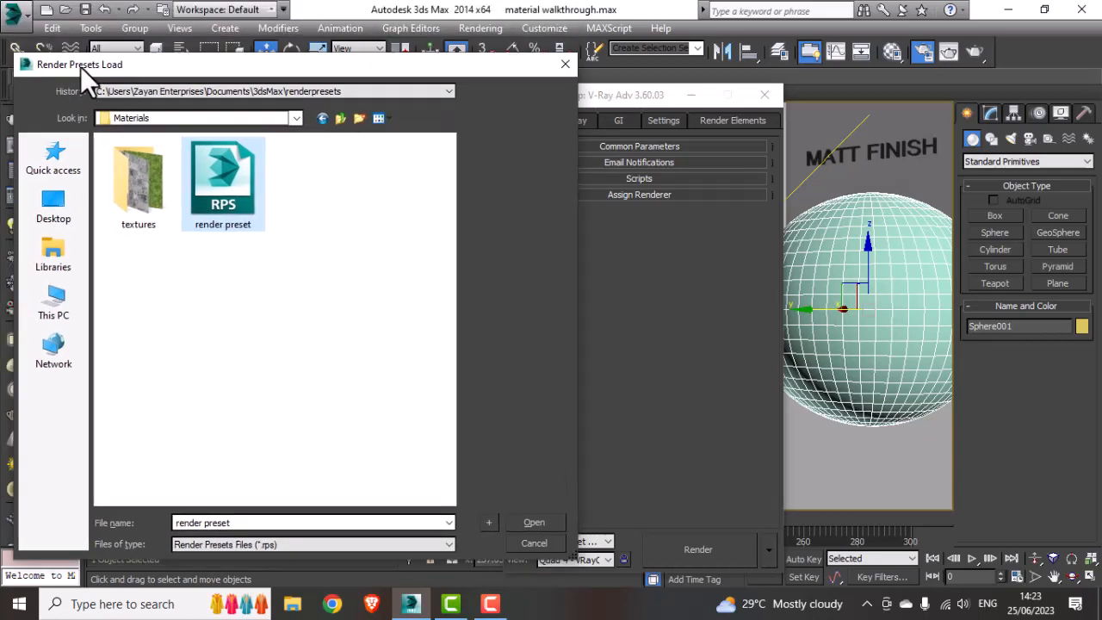
left_click(529, 526)
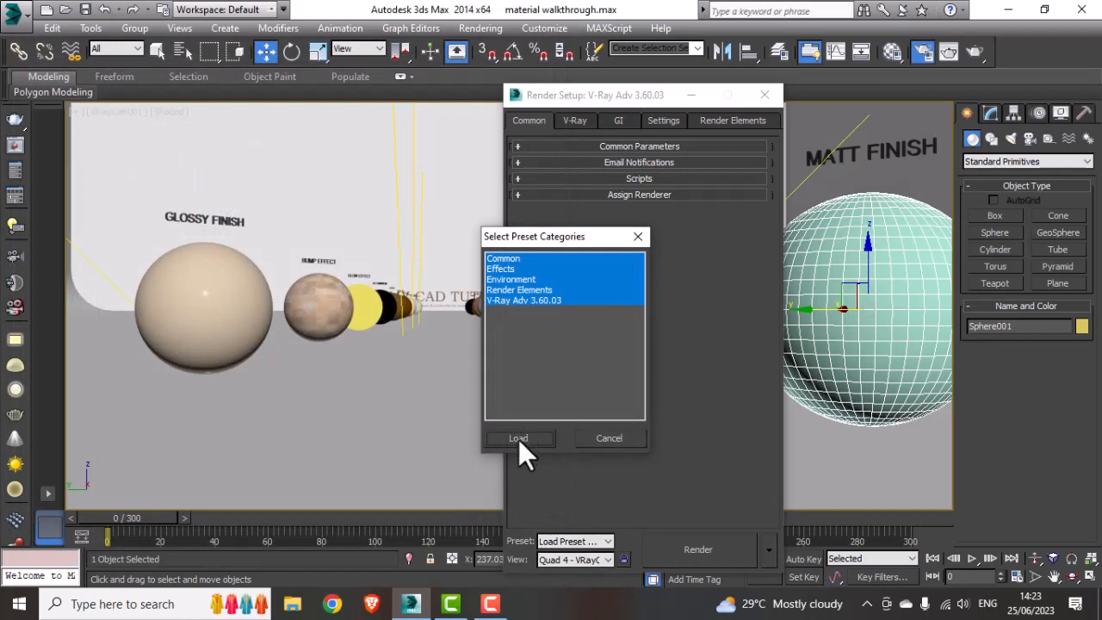
left_click(520, 438)
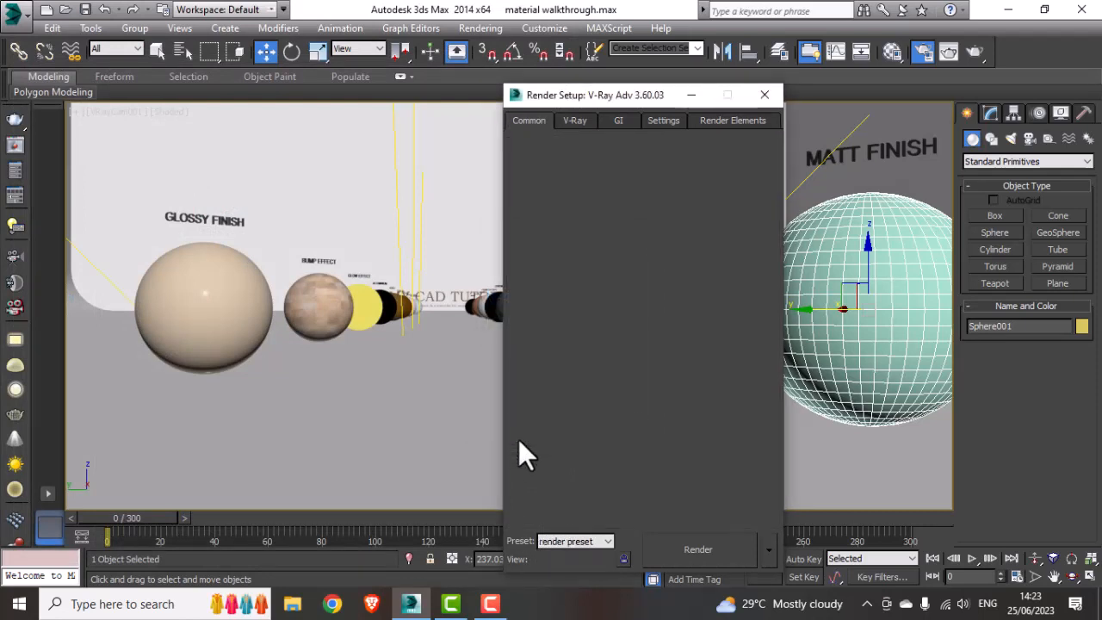
Step: Set the output size to 480x270, render the view, and close the frame buffer and Render Setup
left_click(619, 147)
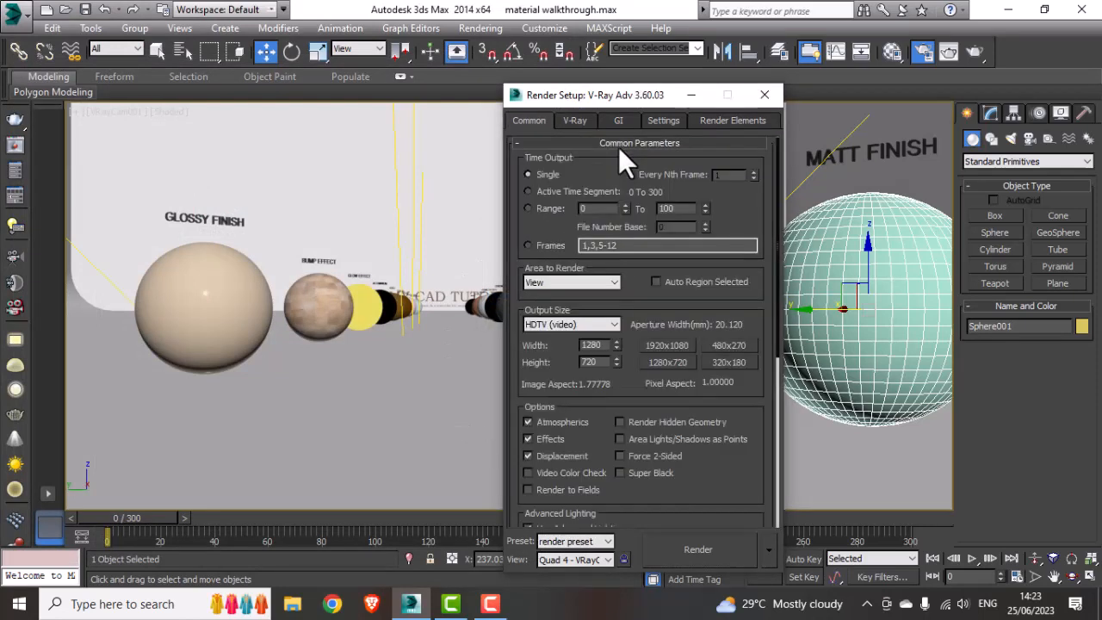
left_click(729, 348)
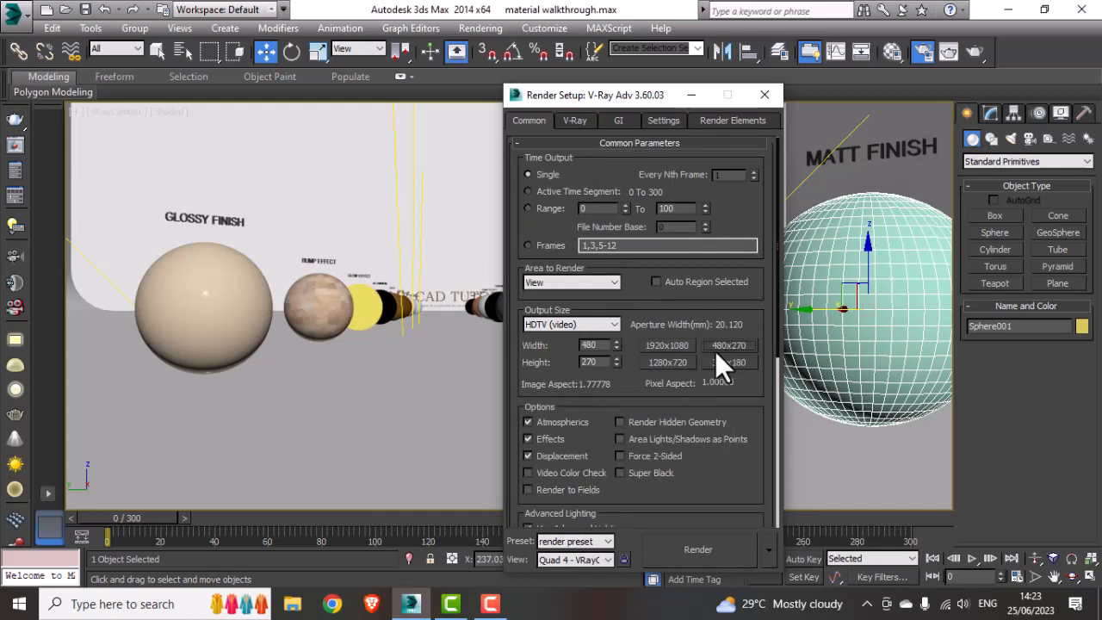
left_click(706, 556)
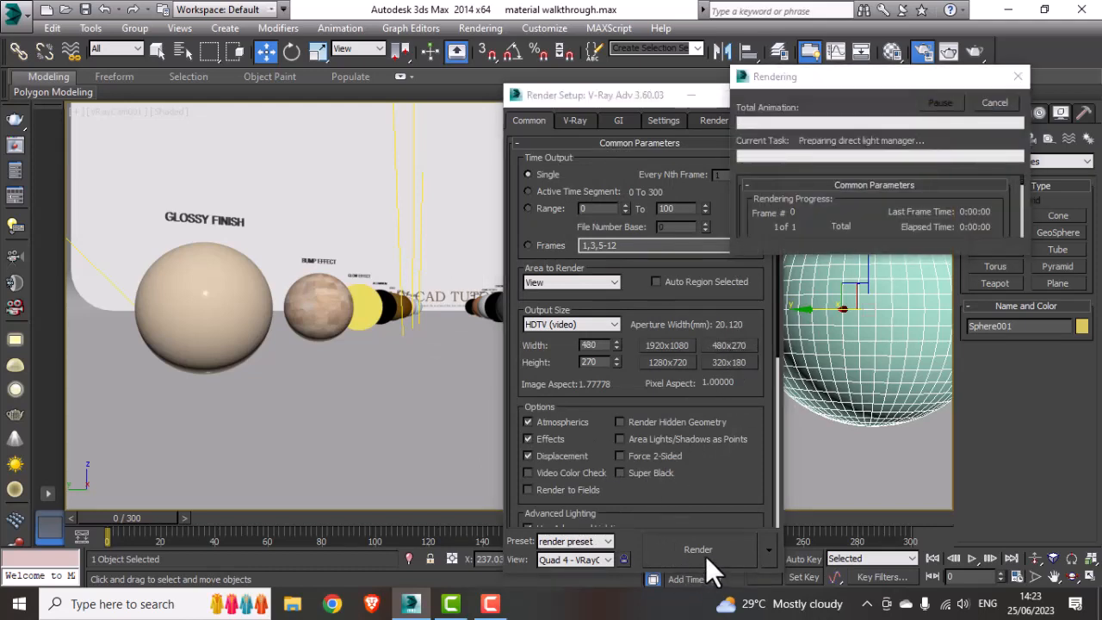
left_click(579, 183)
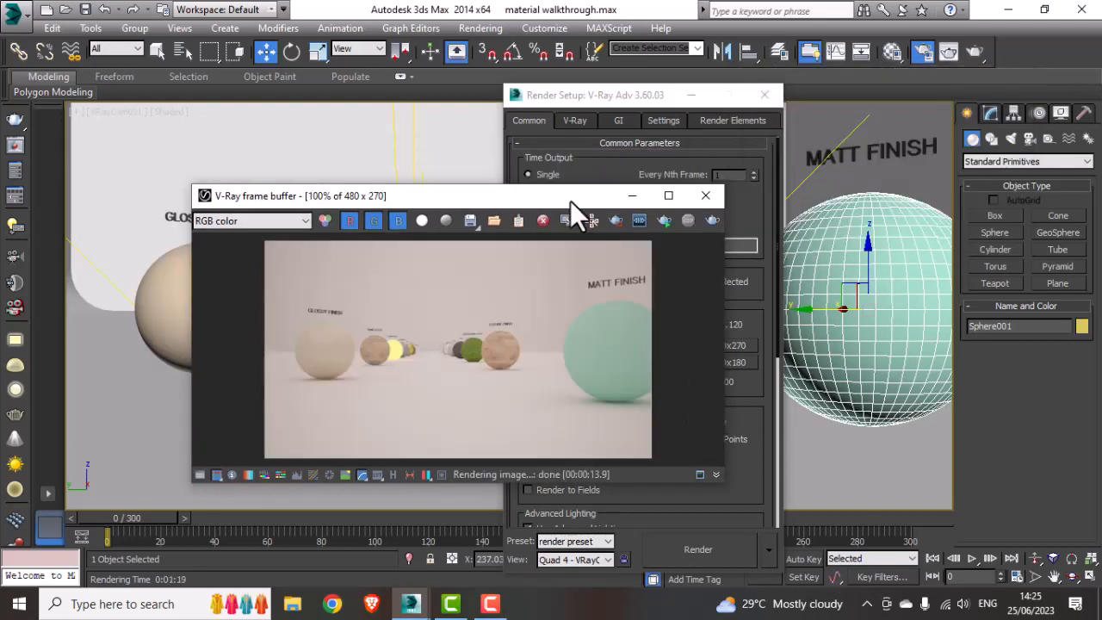
left_click_drag(574, 206, 558, 151)
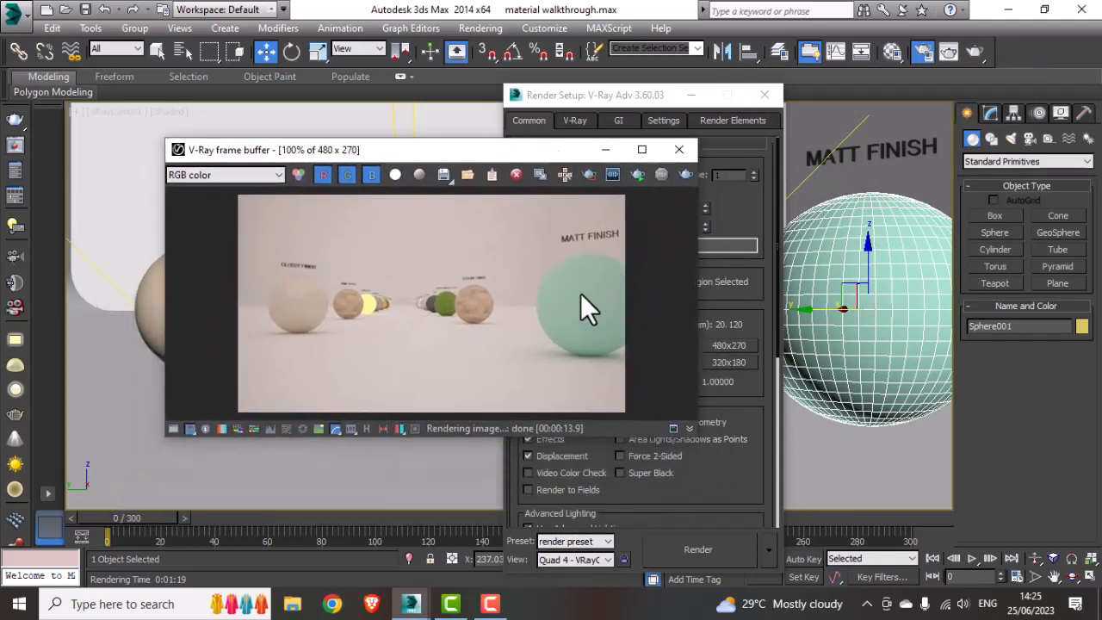
left_click(679, 150)
left_click(764, 96)
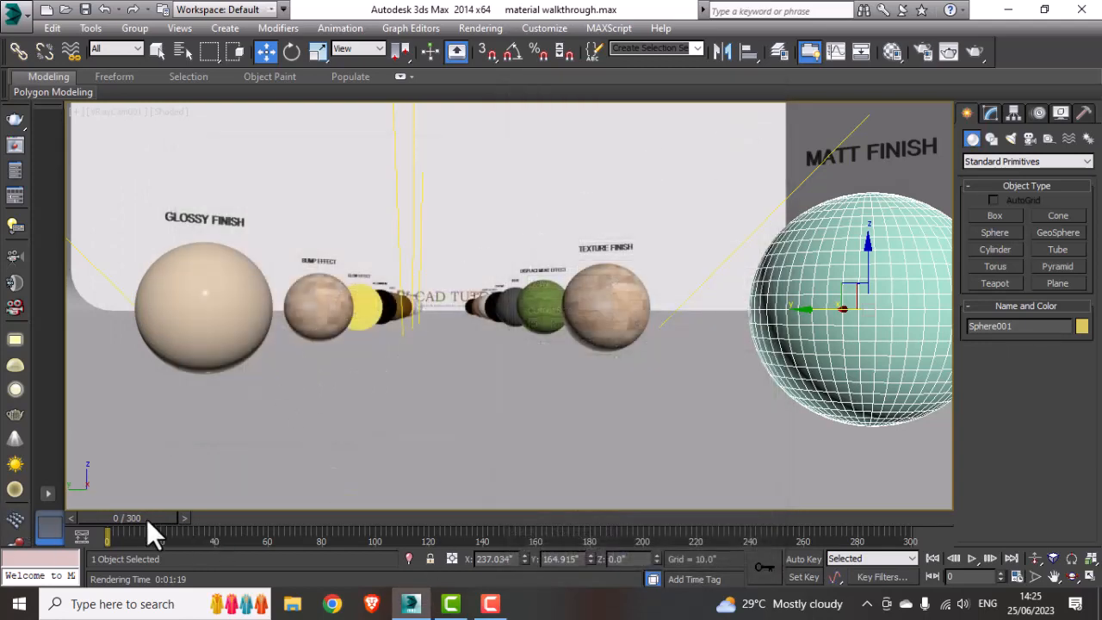
Step: Go to frame 10, select the Glossy Finish sphere, and open the Material Editor
left_click_drag(146, 520, 172, 520)
middle_click_drag(474, 444, 578, 448)
scroll(578, 448, "up", 3)
scroll(578, 449, "down", 4)
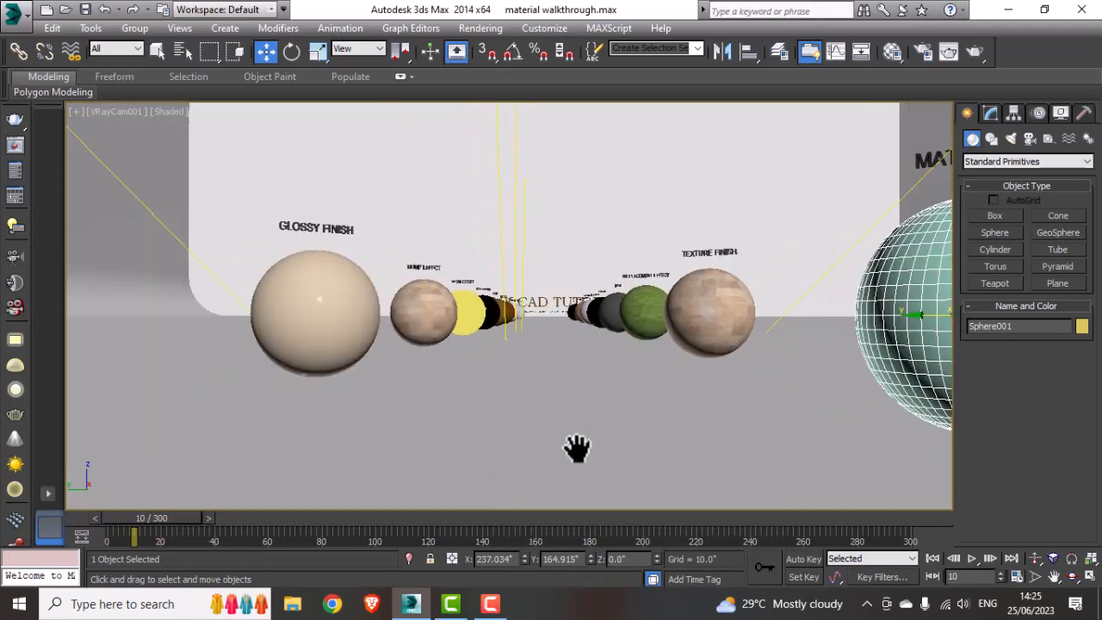
left_click(338, 306)
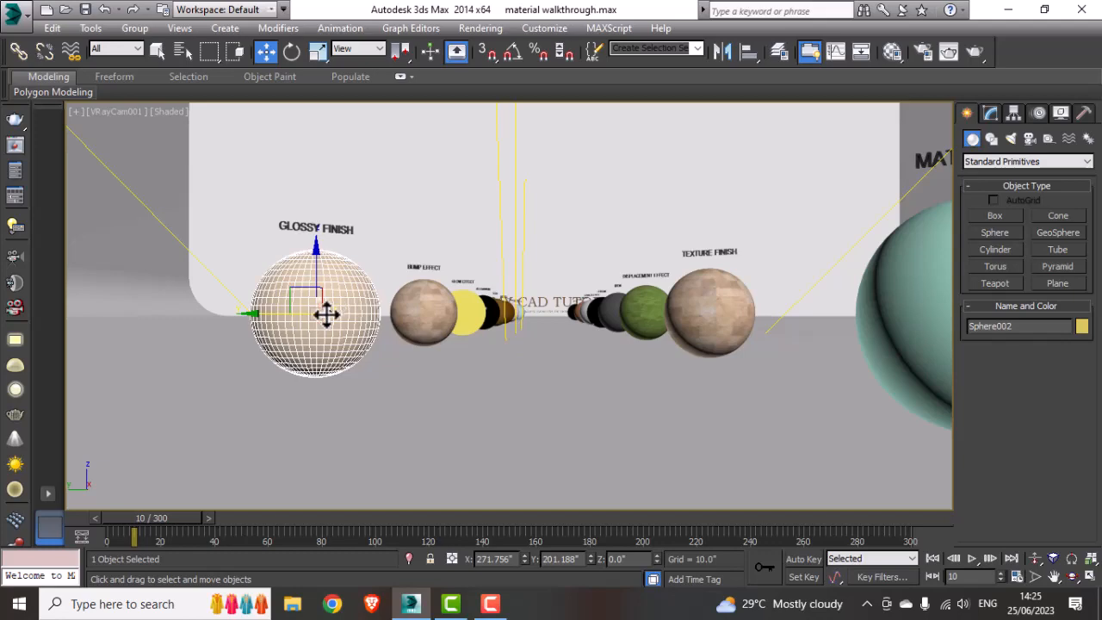
left_click(894, 53)
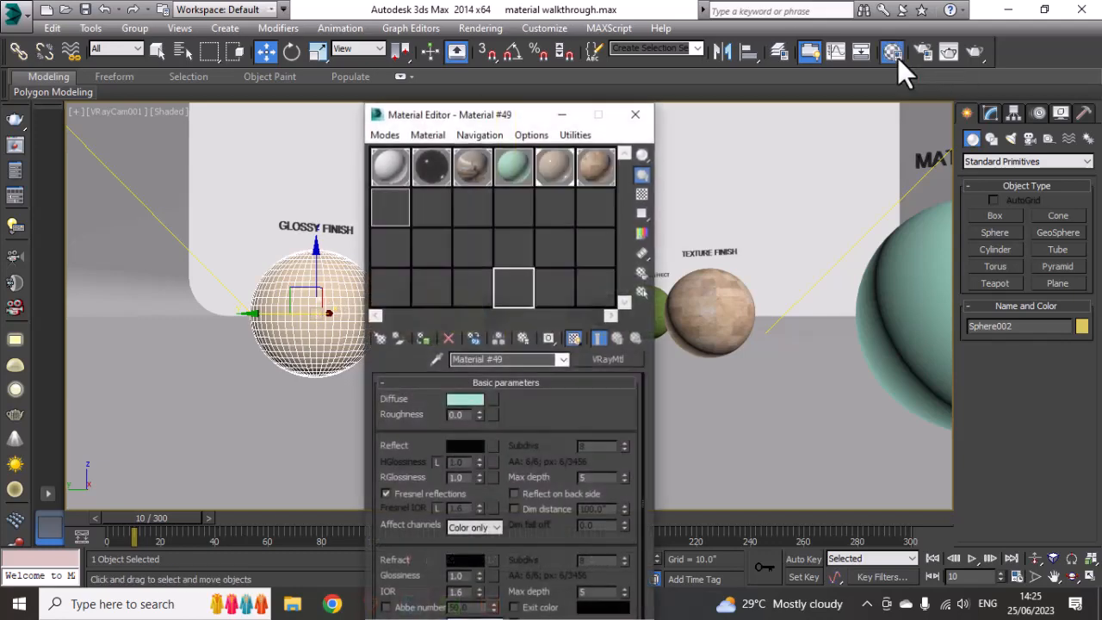
Step: Set the material's reflect color to a light gray of RGB 210, 210, 210
left_click_drag(457, 122, 679, 130)
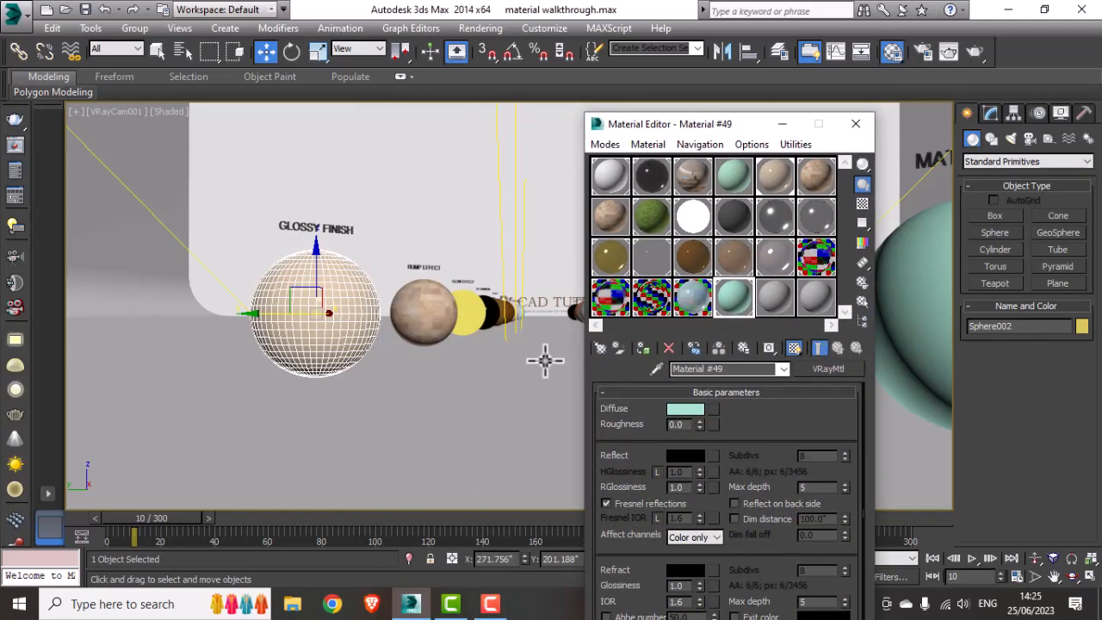
scroll(620, 418, "down", 1)
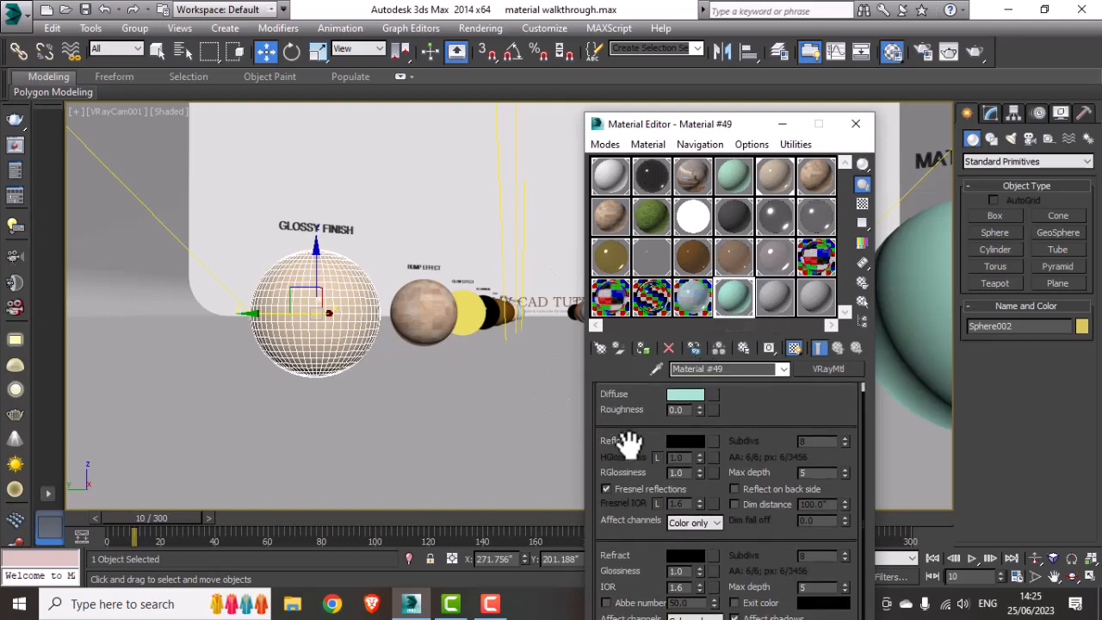
scroll(632, 444, "up", 1)
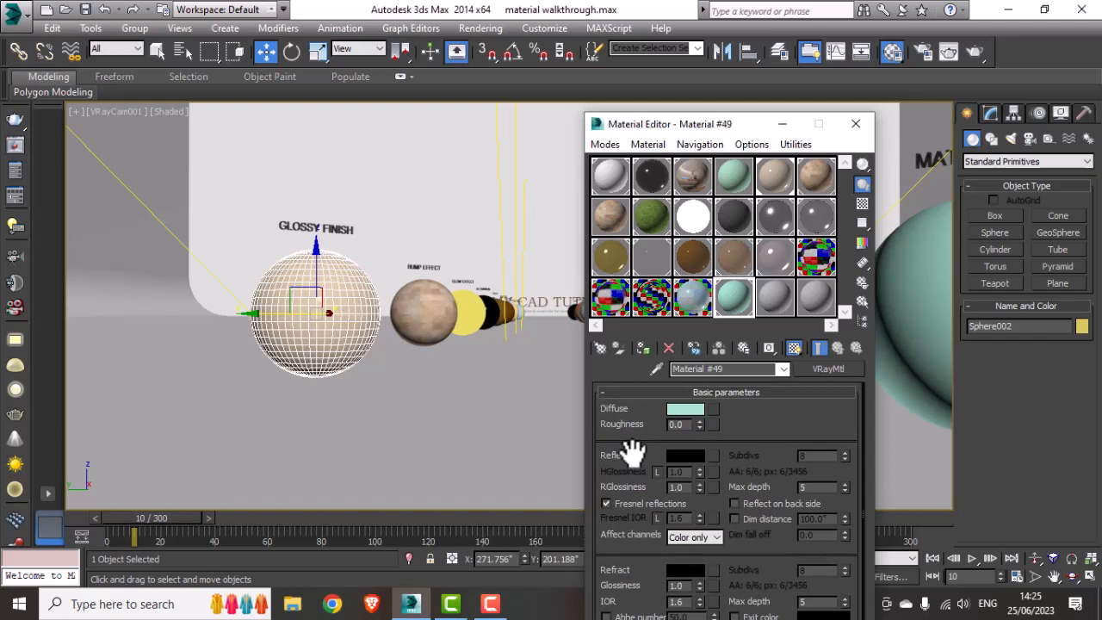
left_click(679, 459)
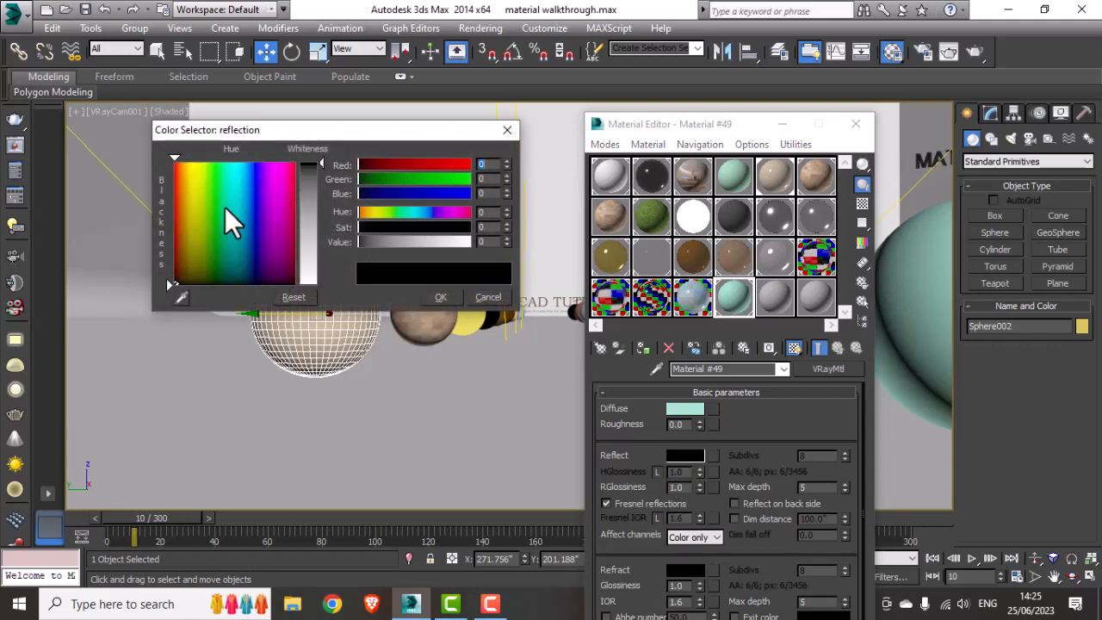
left_click_drag(284, 137, 305, 154)
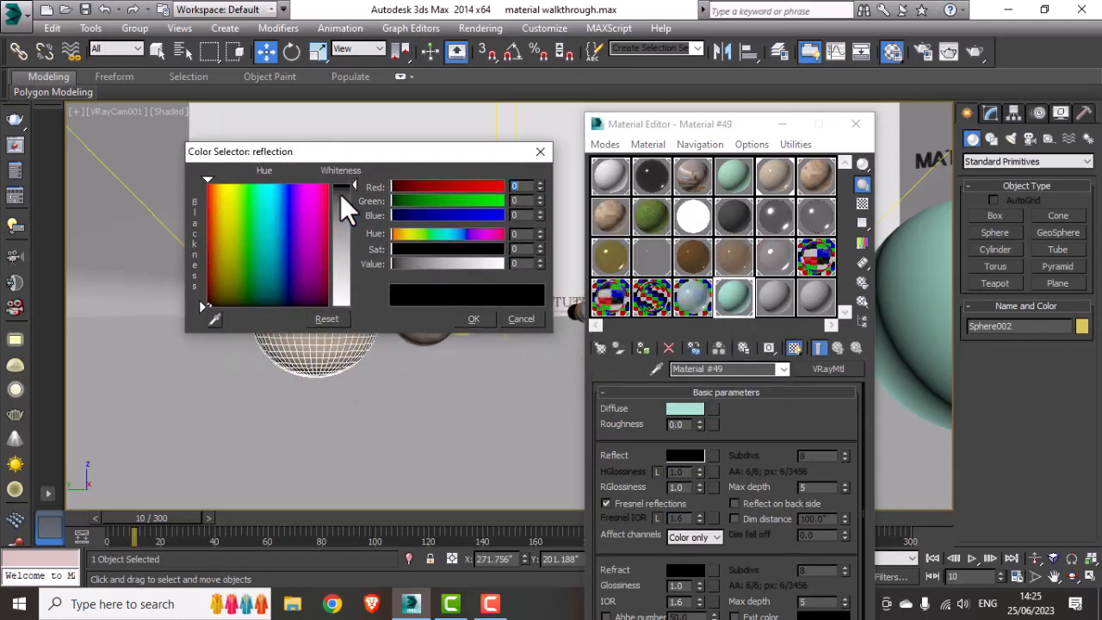
left_click_drag(354, 187, 354, 285)
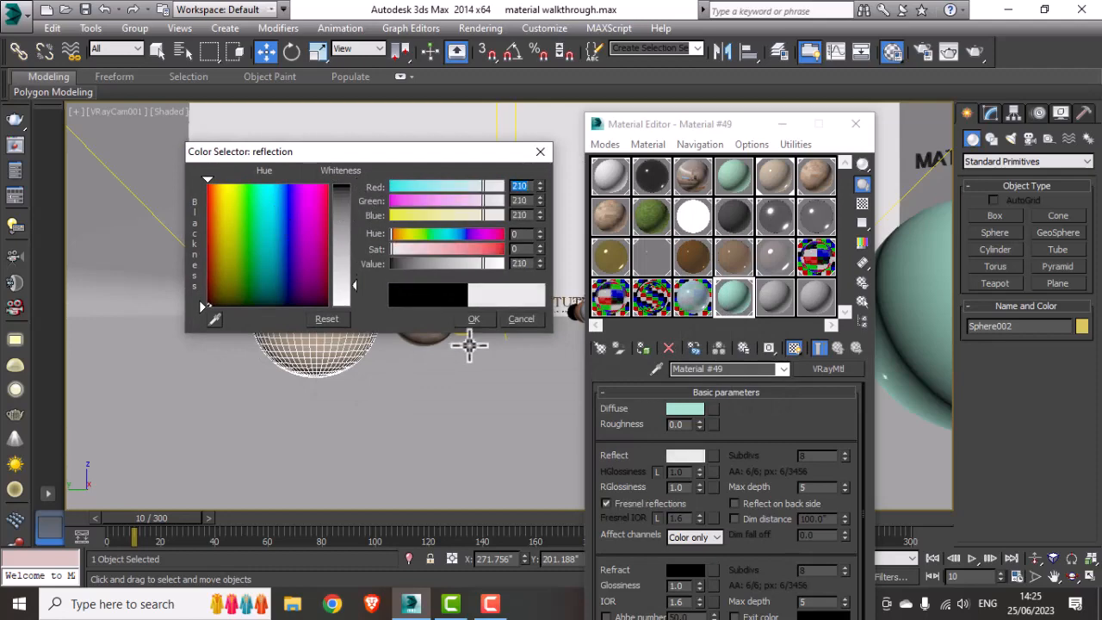
left_click(481, 320)
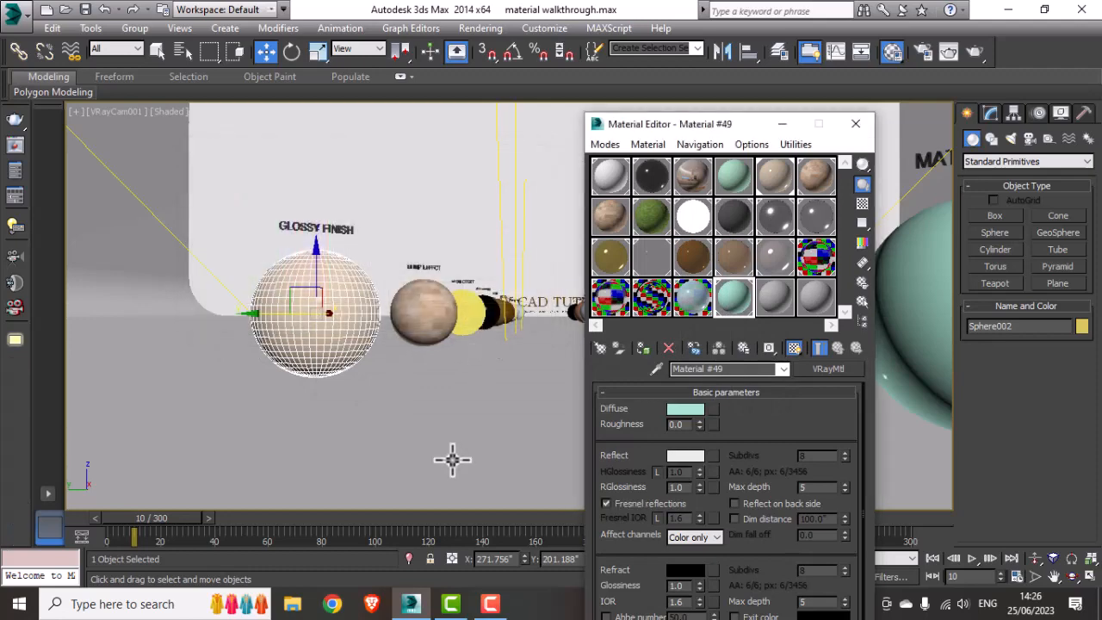
Step: Set the reflection glossiness to 0.95
double_click(678, 487)
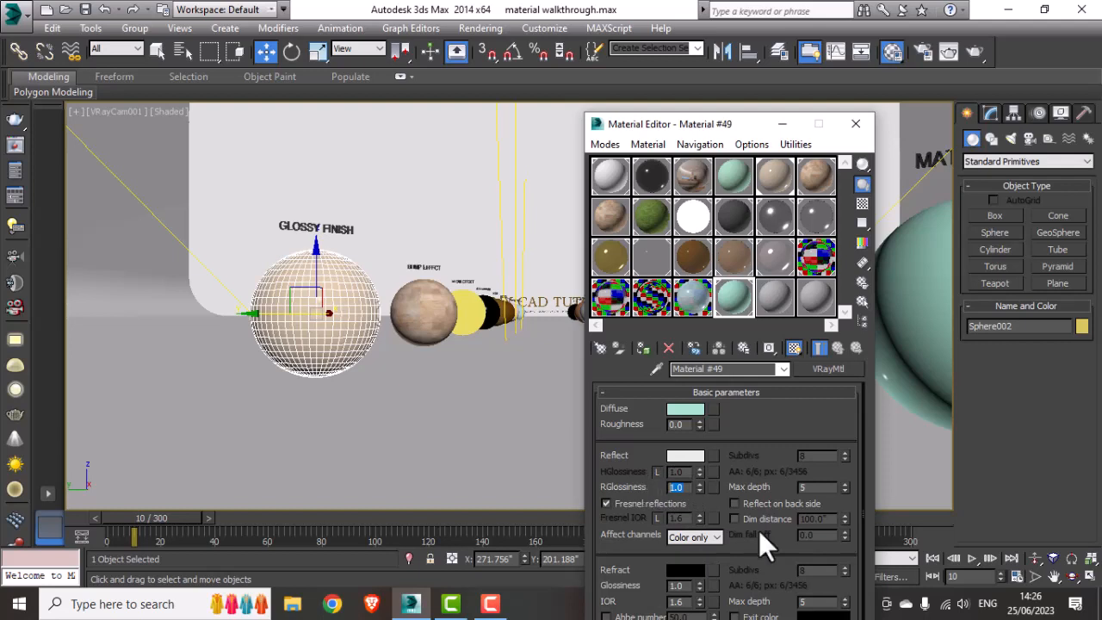
type(".95")
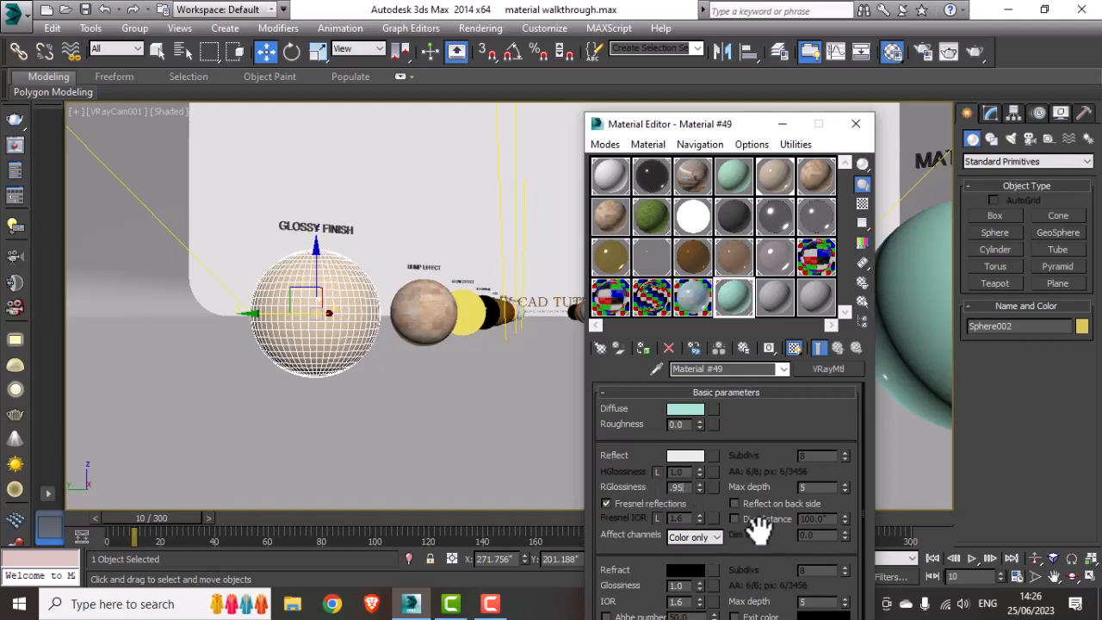
key("Return")
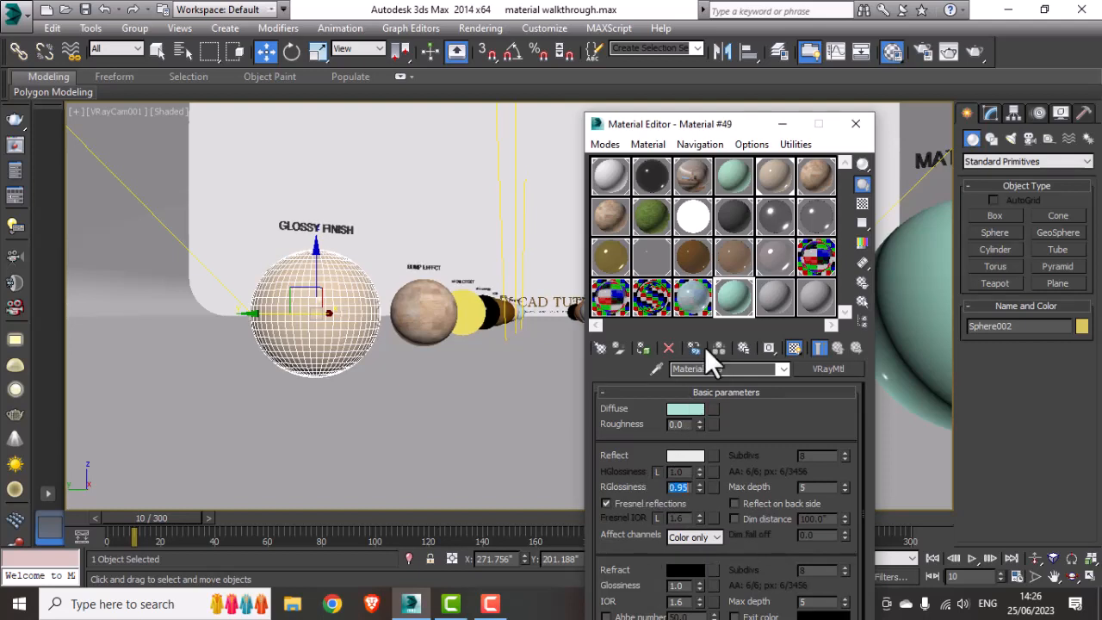
Step: Open an enlarged preview of the material and set its reflection glossiness to 0.8
double_click(735, 292)
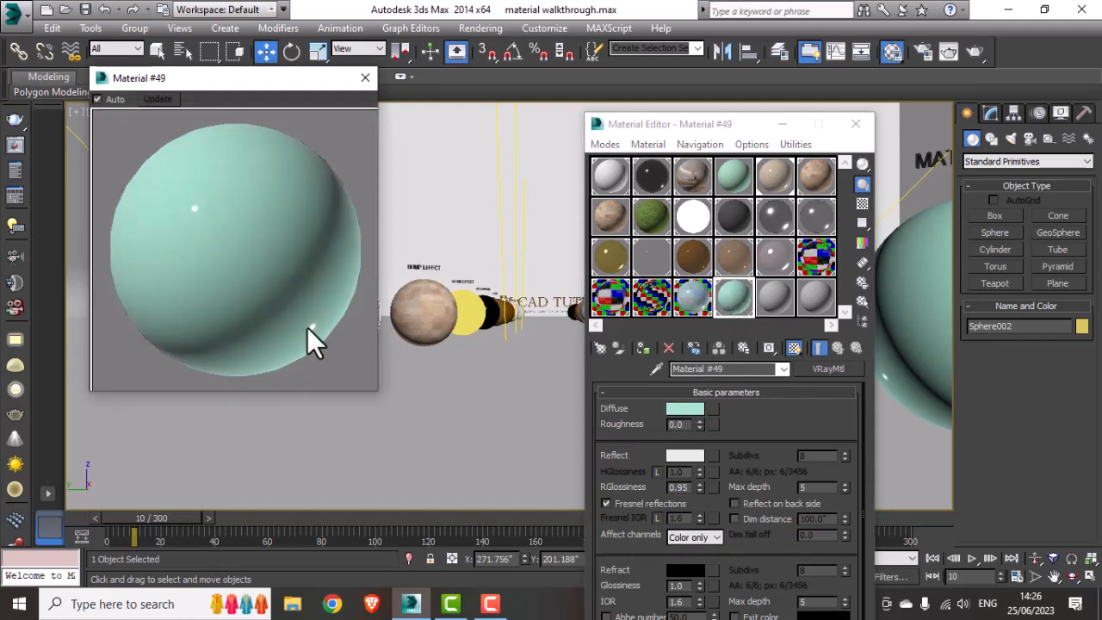
left_click(679, 489)
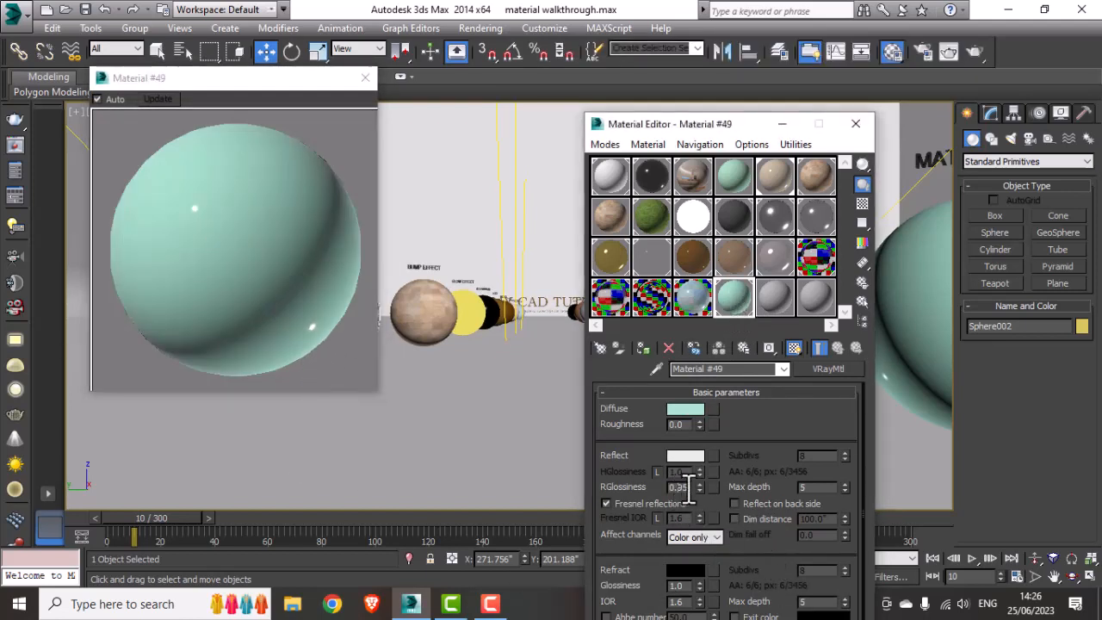
left_click_drag(690, 490, 681, 491)
key("BackSpace")
type("8")
key("Return")
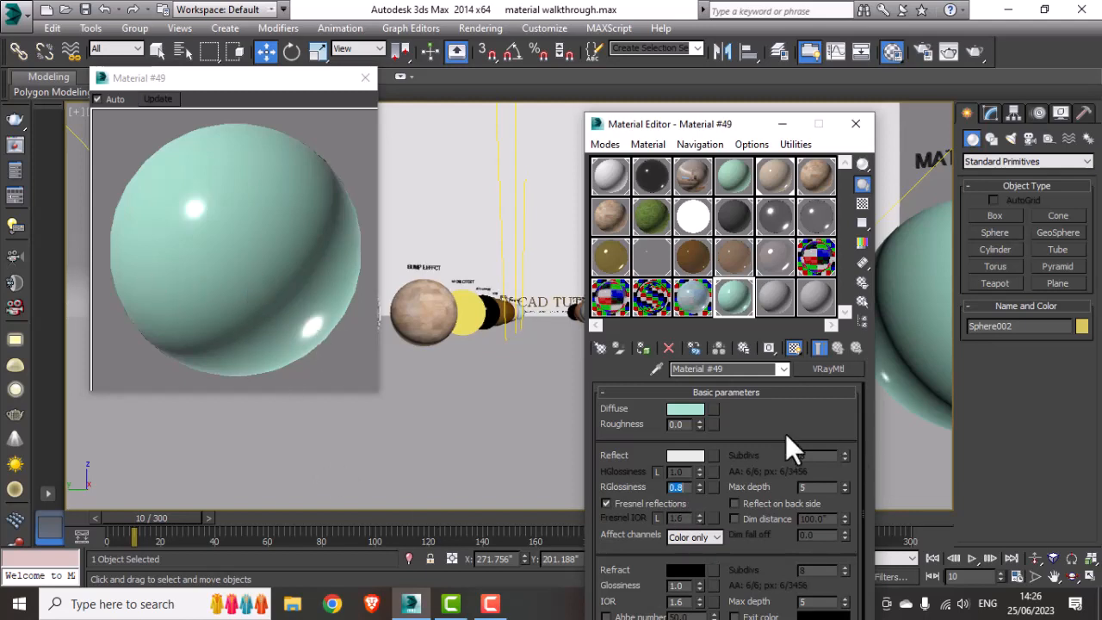
Step: Set the material's BRDF type to Phong and close the Material Editor
left_click_drag(733, 583, 738, 392)
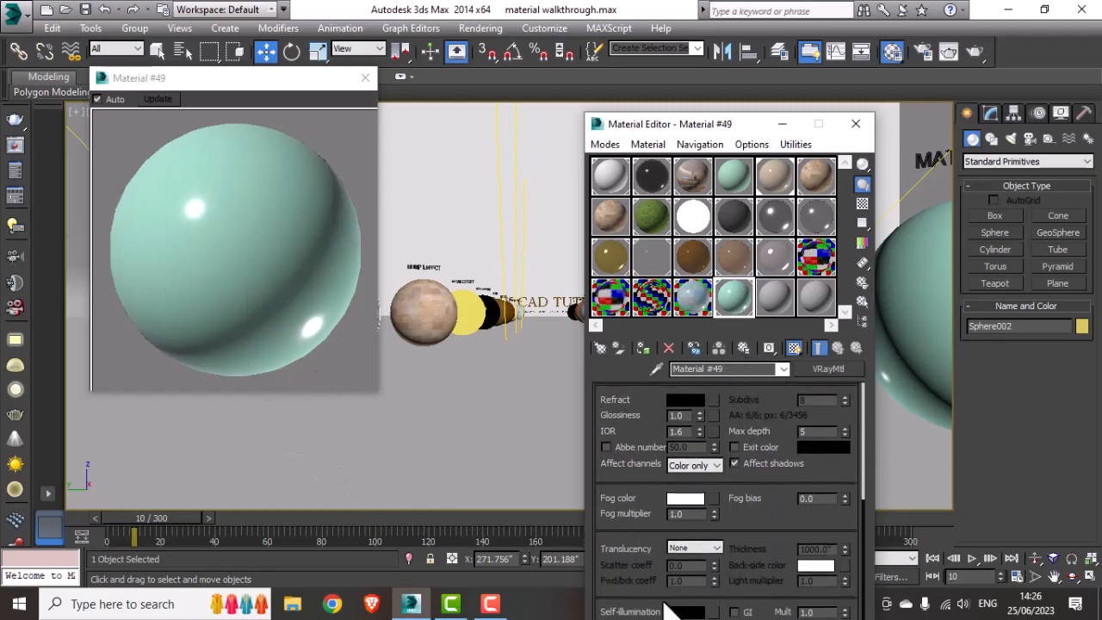
left_click_drag(681, 127, 706, 25)
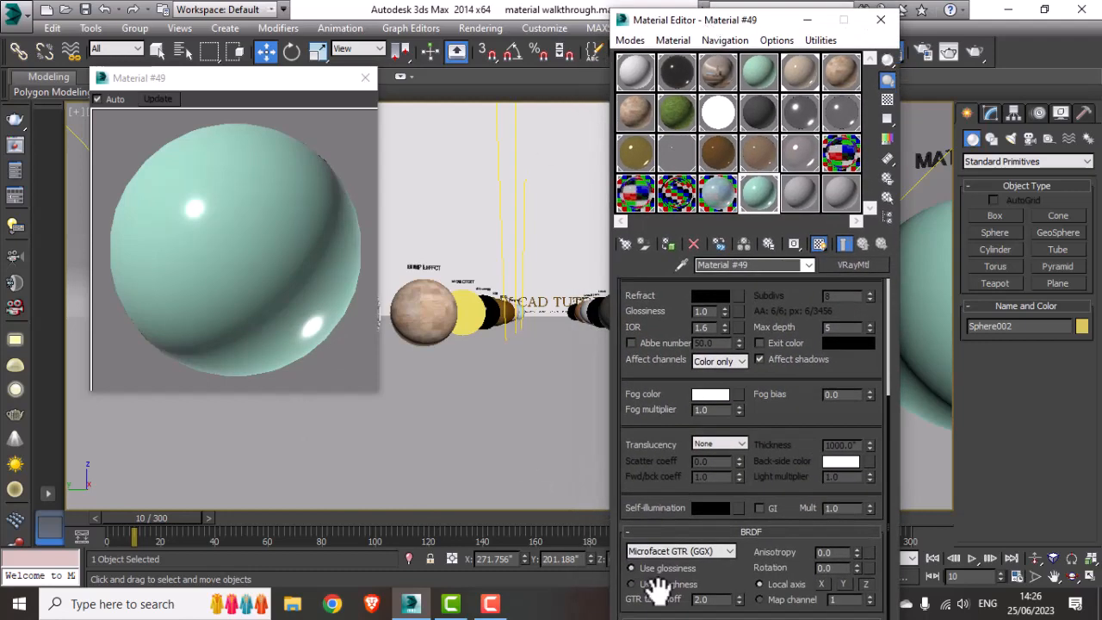
left_click(699, 552)
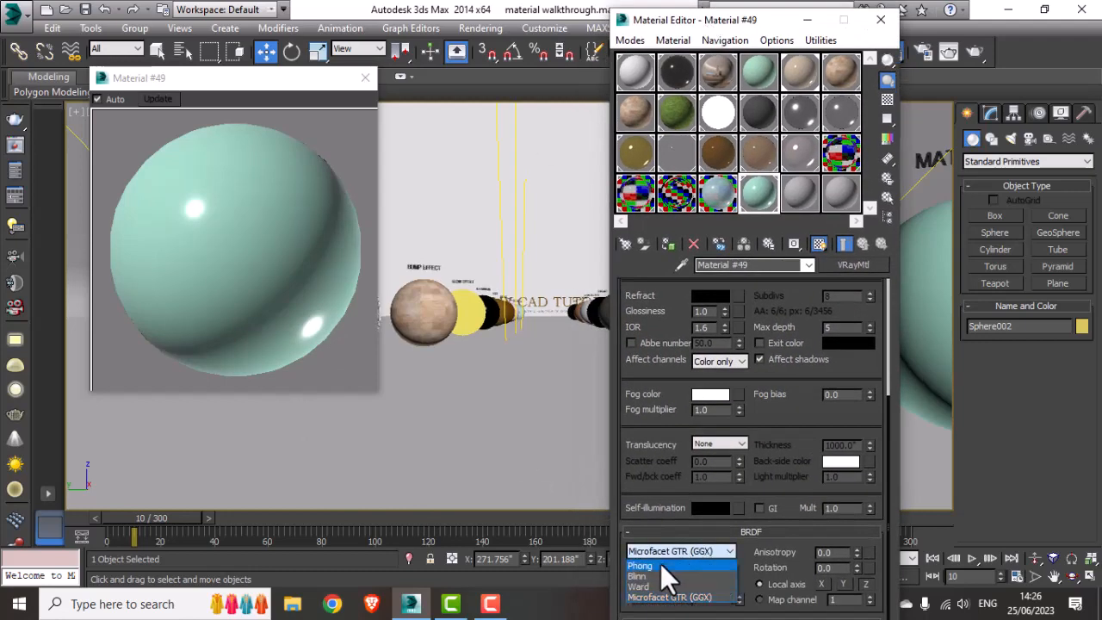
left_click(660, 566)
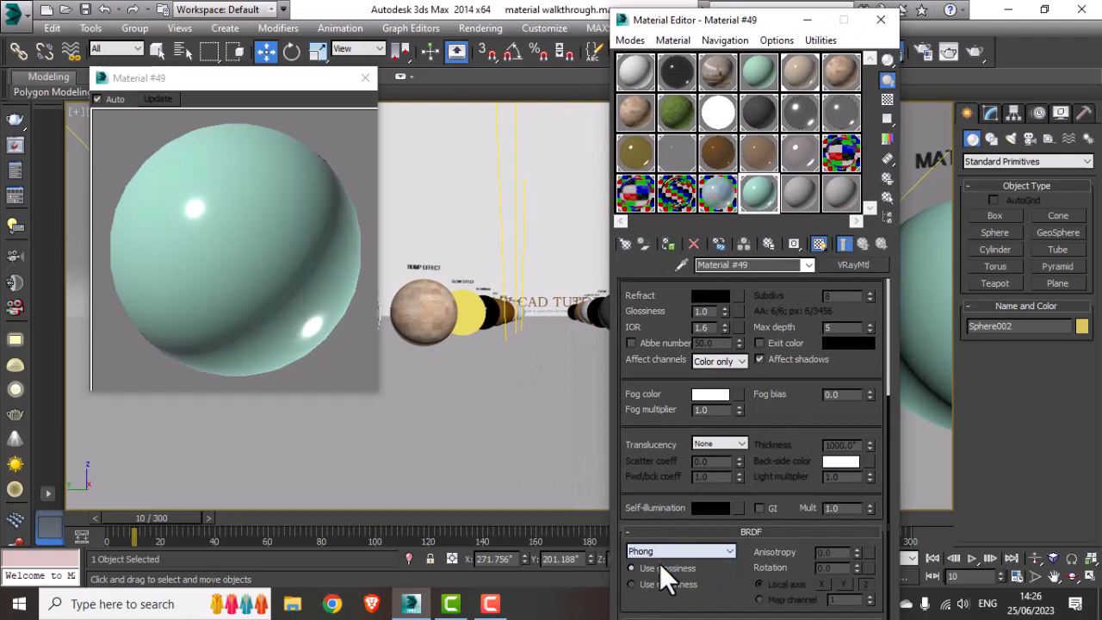
left_click(881, 18)
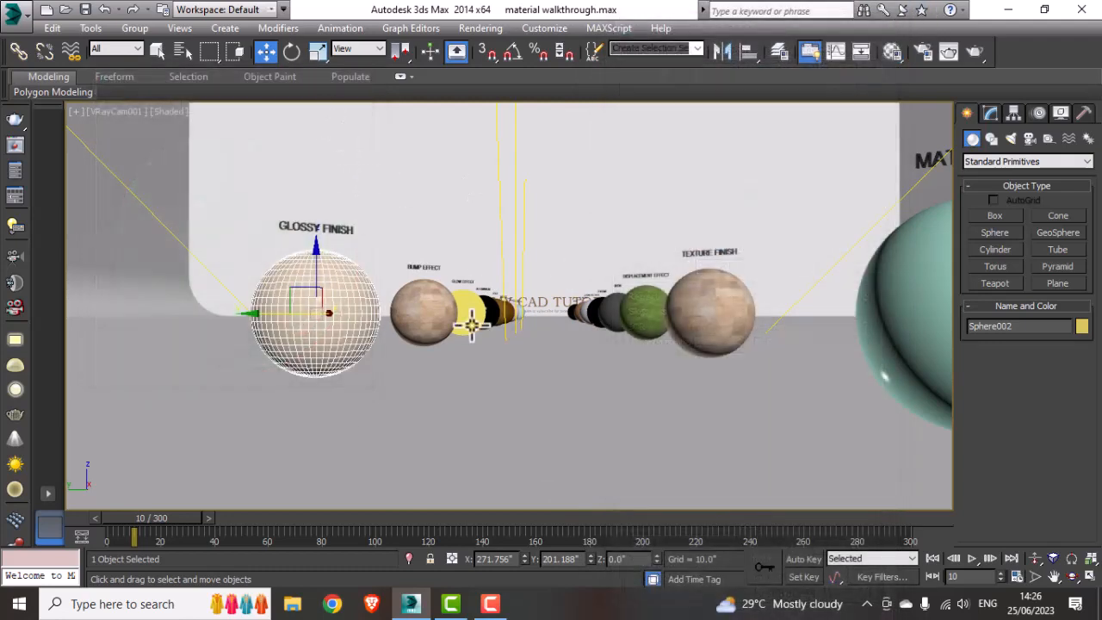
Step: Render the scene, then region-render just the matte-finish sphere and close the frame buffer
left_click(984, 54)
left_click(589, 174)
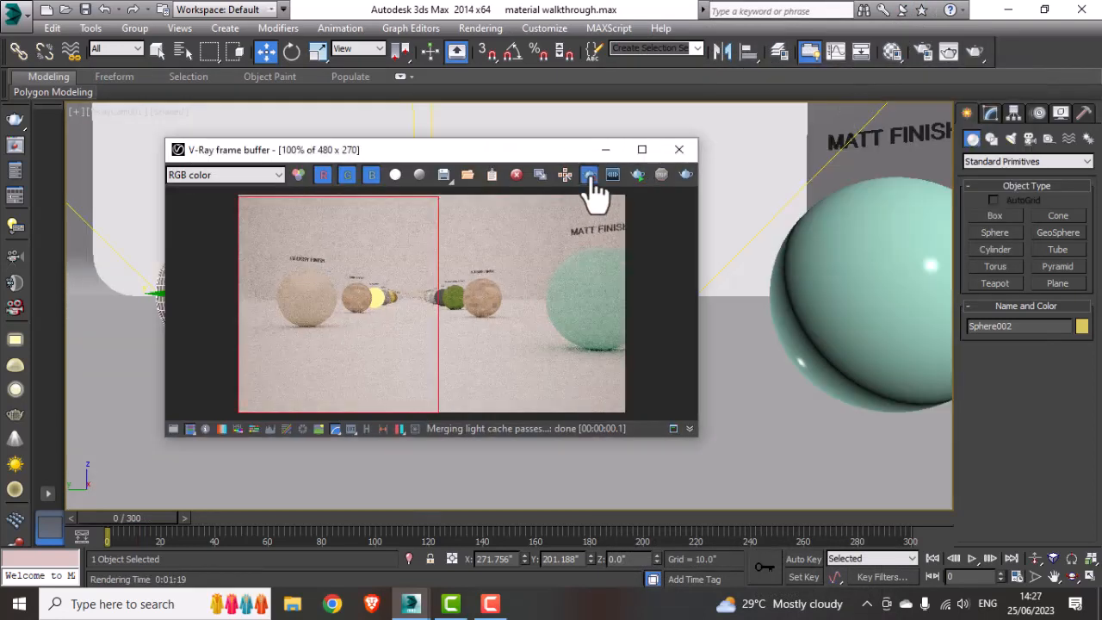
left_click_drag(527, 206, 658, 364)
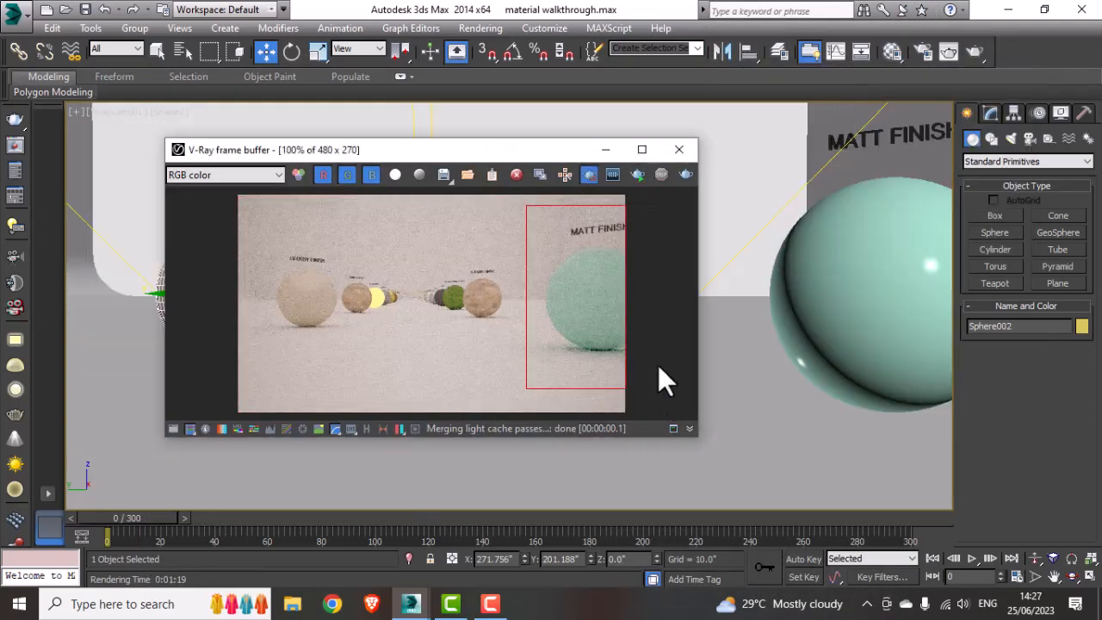
left_click(689, 176)
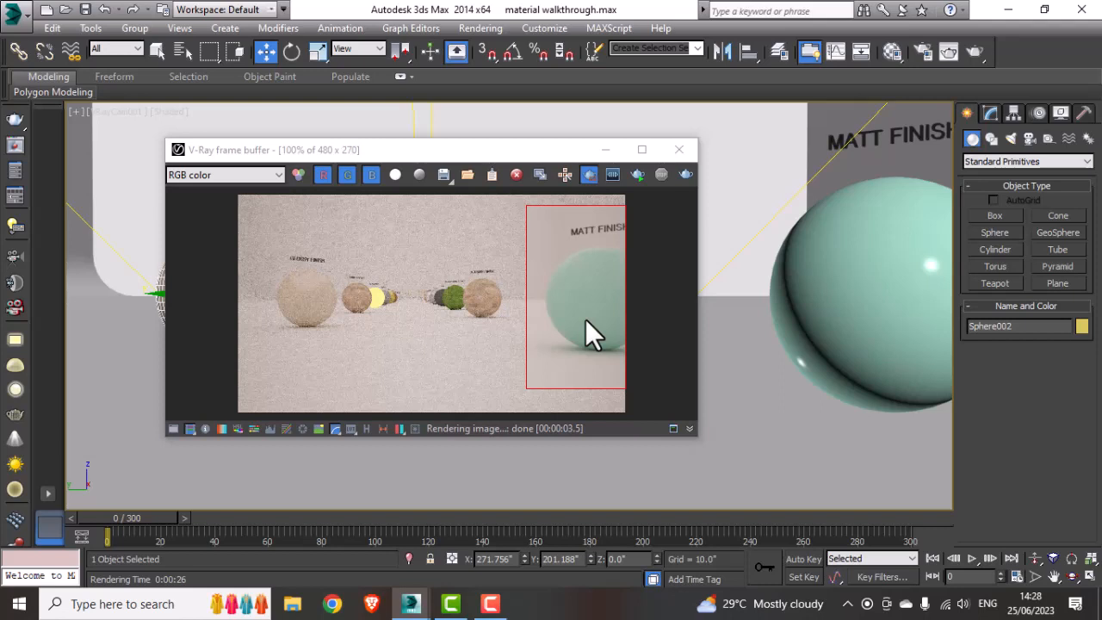
left_click(590, 176)
left_click(680, 149)
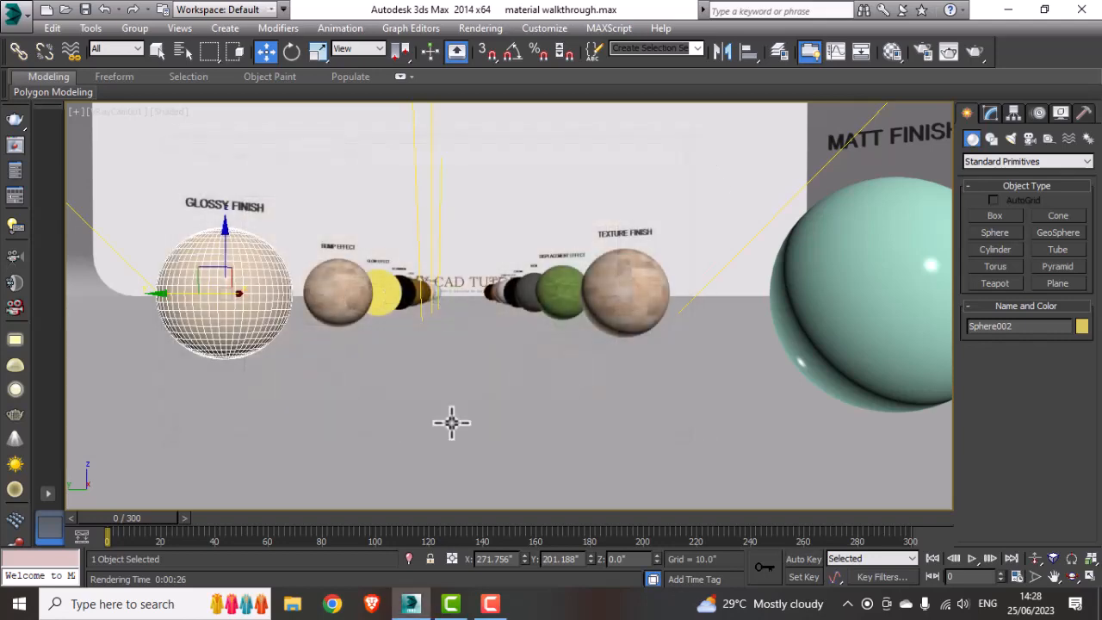
Step: Scrub the timeline to frame 25 and select the texture-finish sphere with the Move tool
left_click_drag(138, 518, 201, 519)
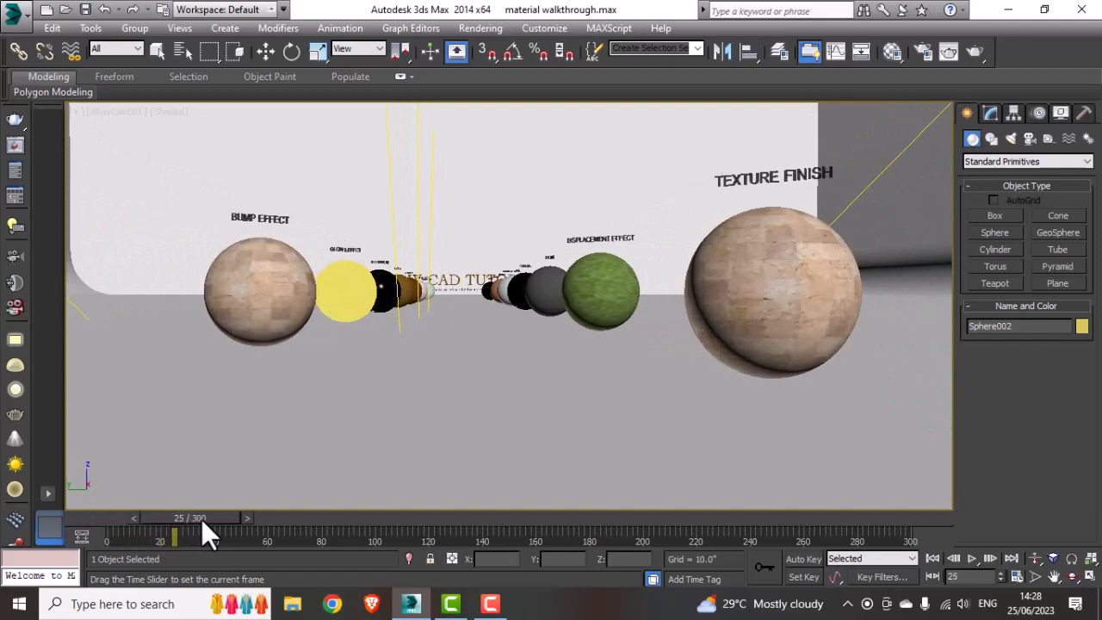
key("w")
left_click(740, 274)
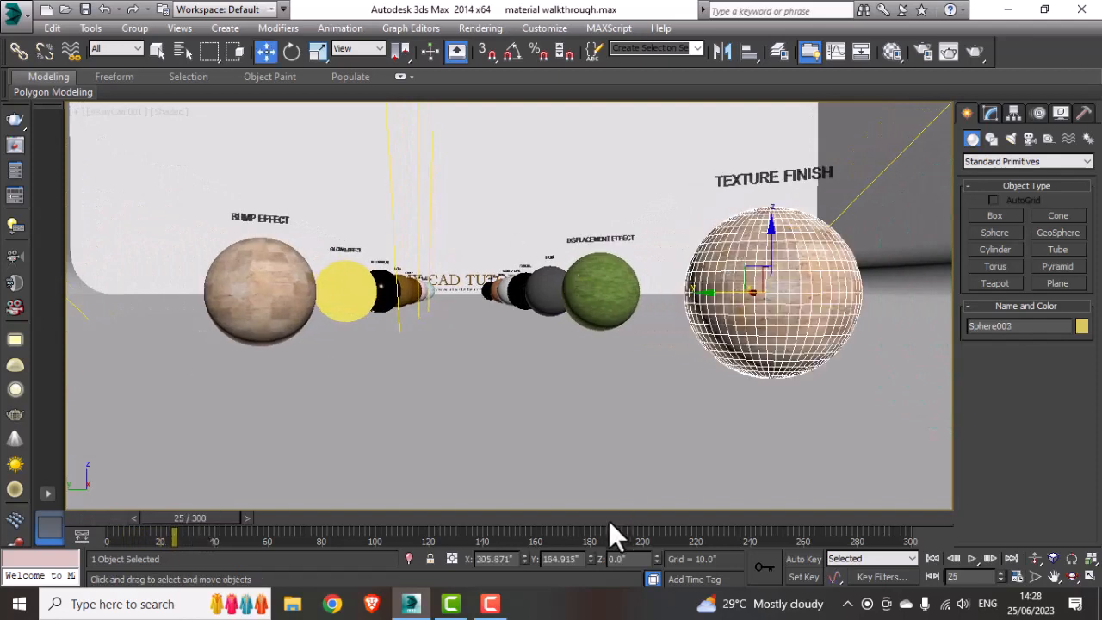
left_click(582, 615)
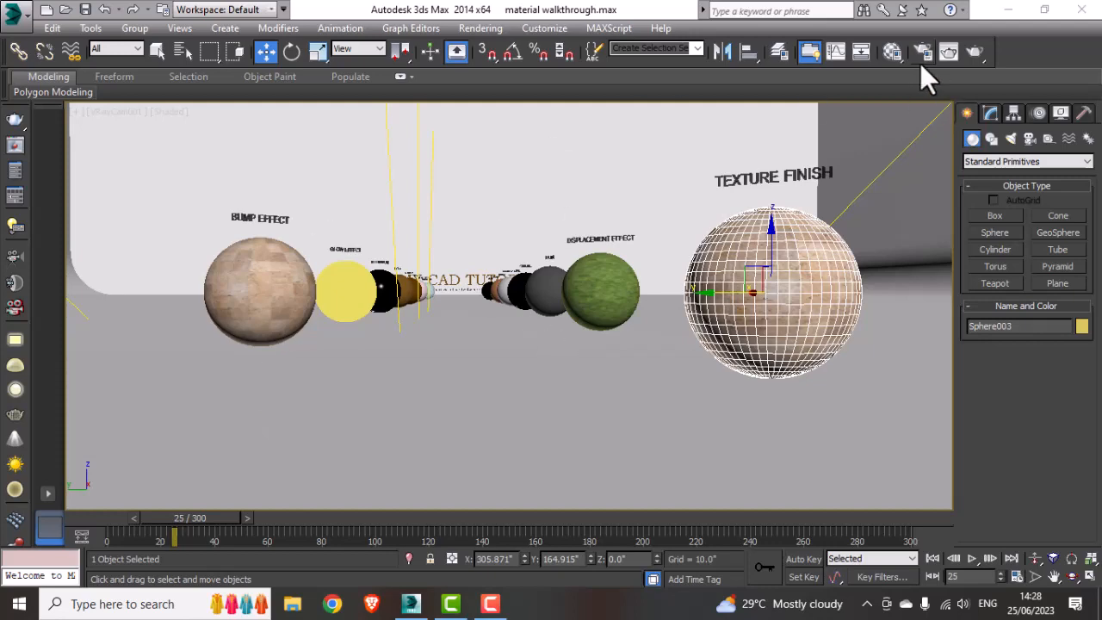
Step: Open the Material Editor and load the bitmap 3-texture.JPG from Desktop\Materials\textures as the material's diffuse map
left_click(893, 53)
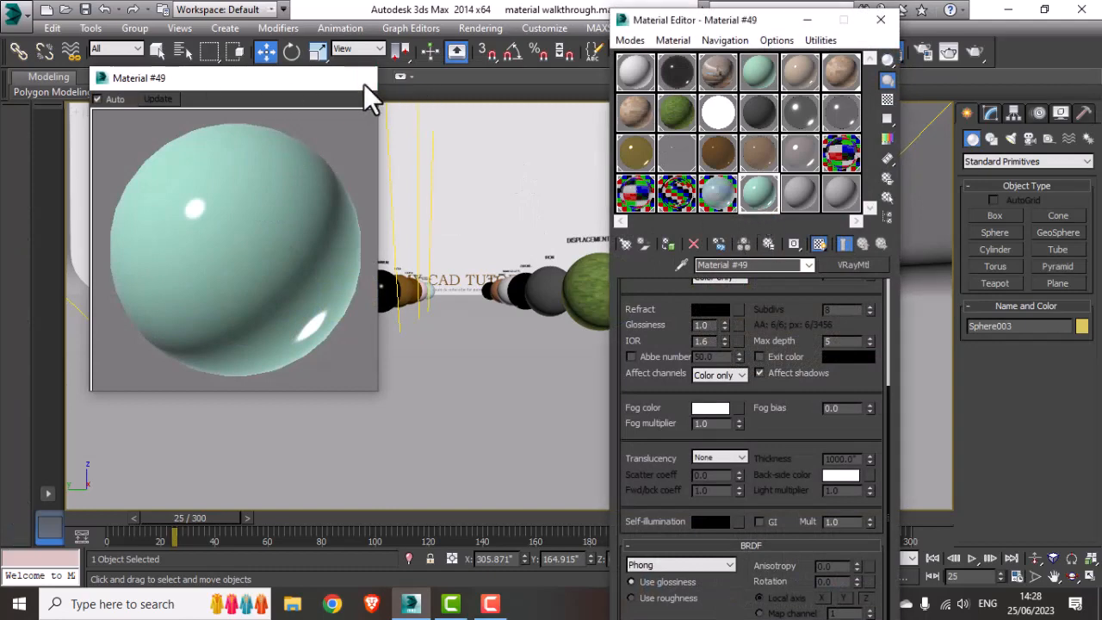
left_click(365, 77)
left_click_drag(739, 293, 751, 529)
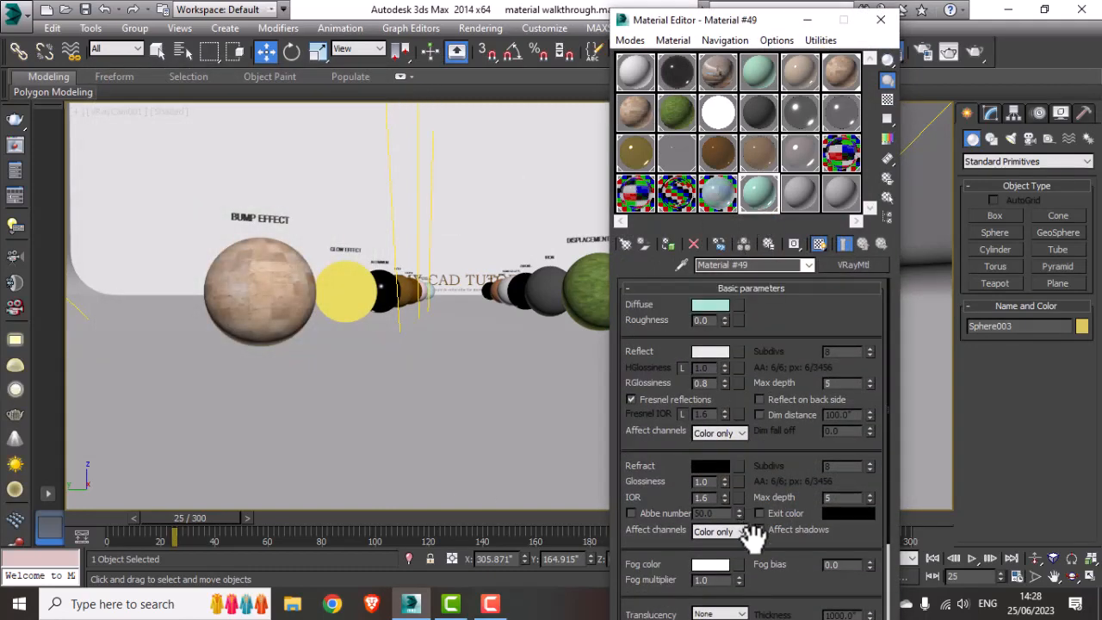
left_click(739, 305)
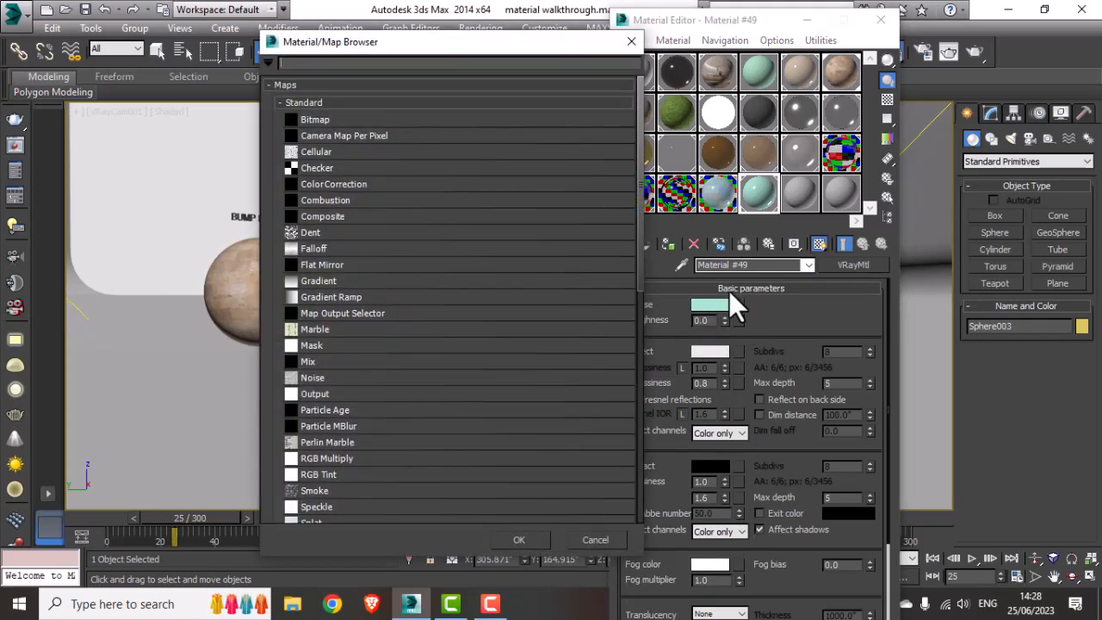
double_click(340, 120)
left_click(36, 211)
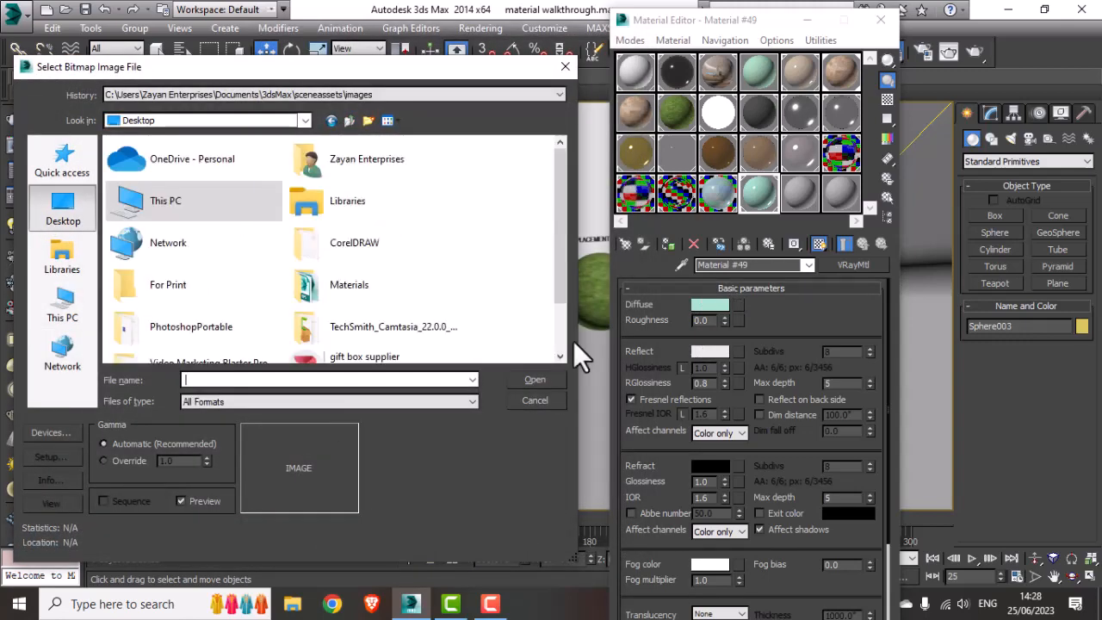
left_click_drag(563, 209, 561, 284)
double_click(375, 227)
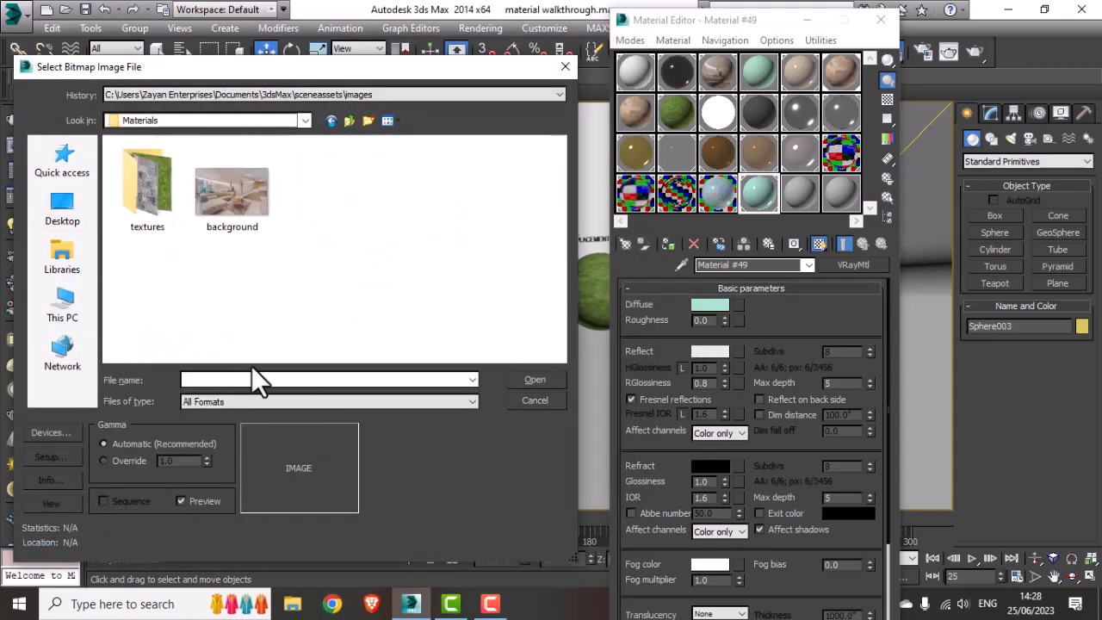
double_click(162, 196)
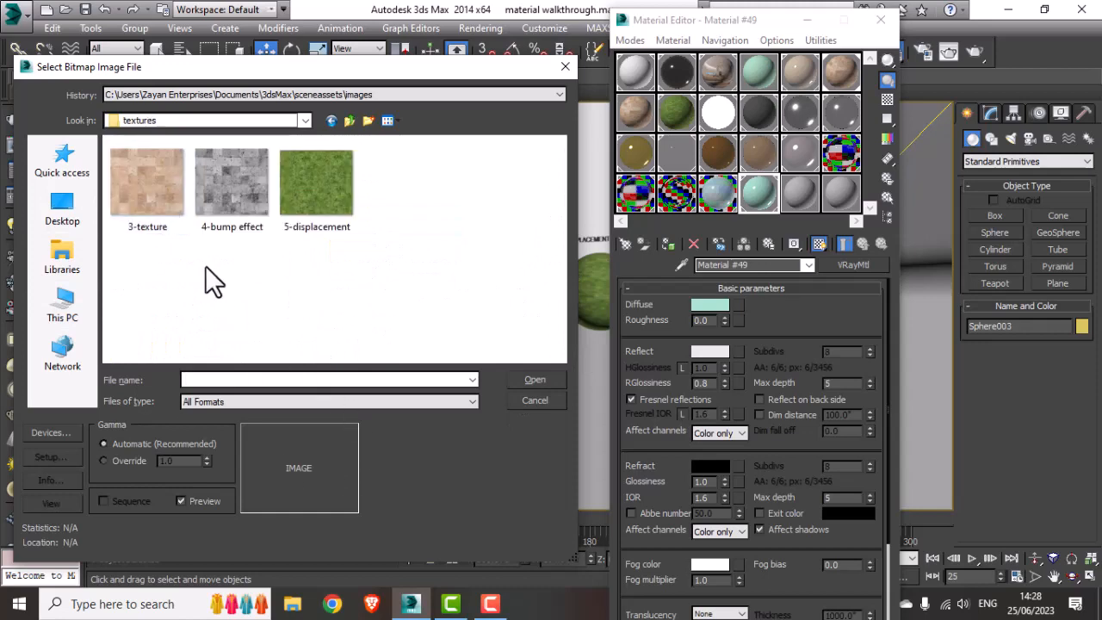
left_click(164, 209)
left_click(546, 379)
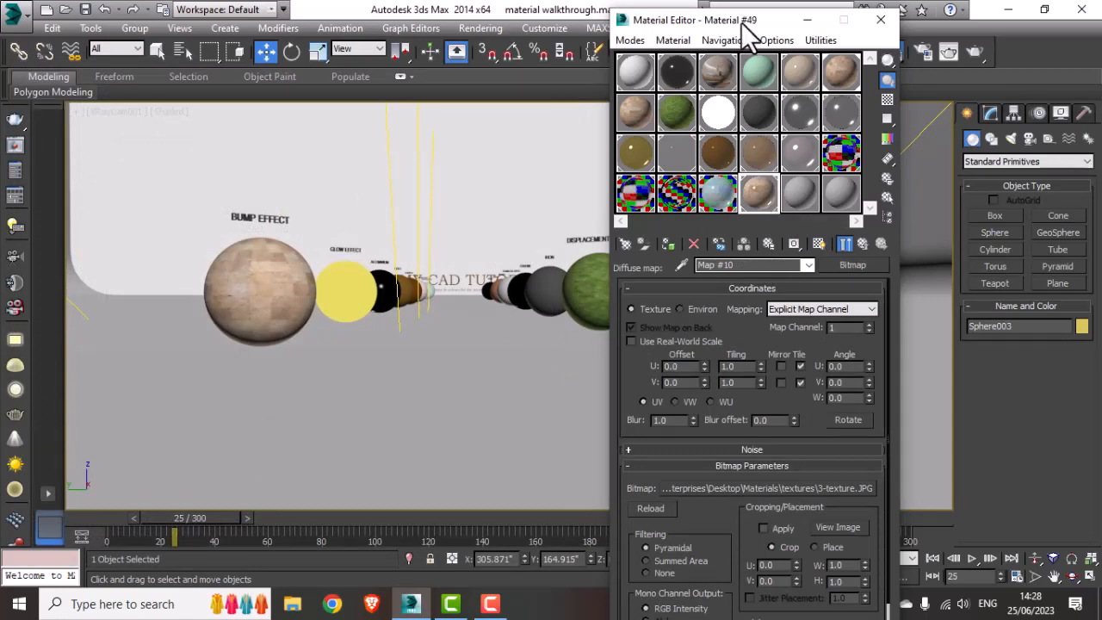
Step: Set the diffuse bitmap's U and V tiling to 2.0, checking it in an enlarged map preview
left_click_drag(742, 21, 359, 131)
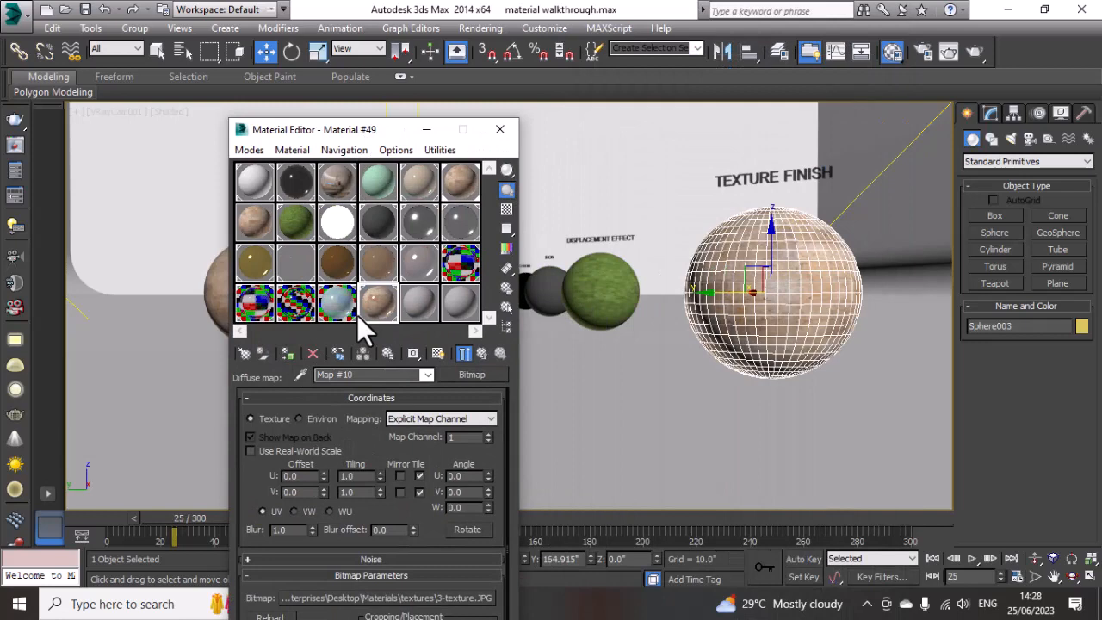
left_click(484, 354)
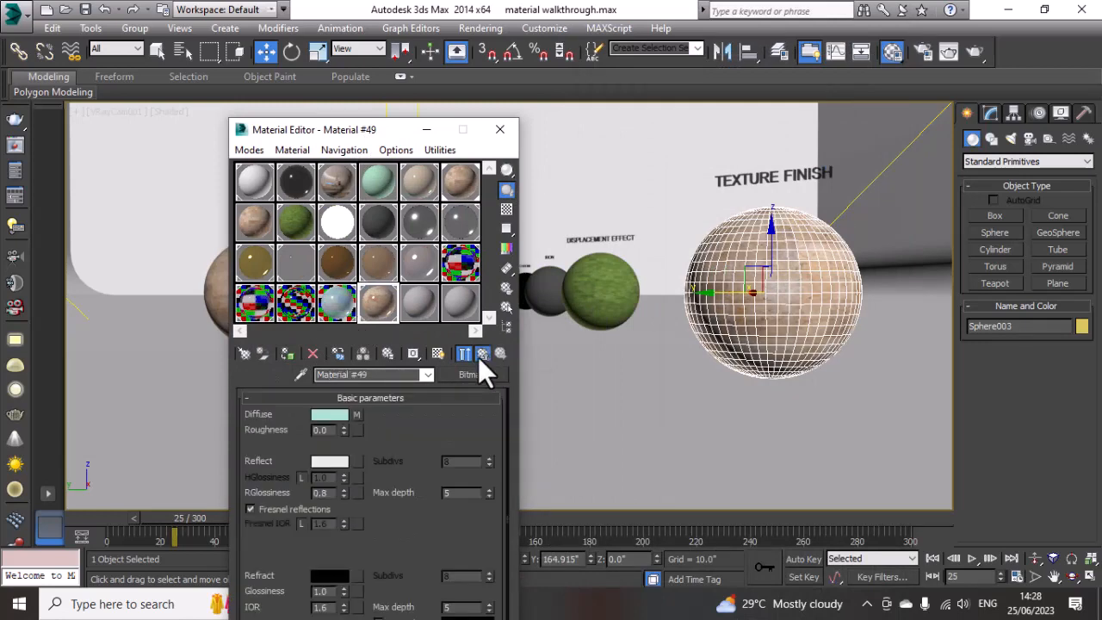
left_click_drag(323, 493, 299, 499)
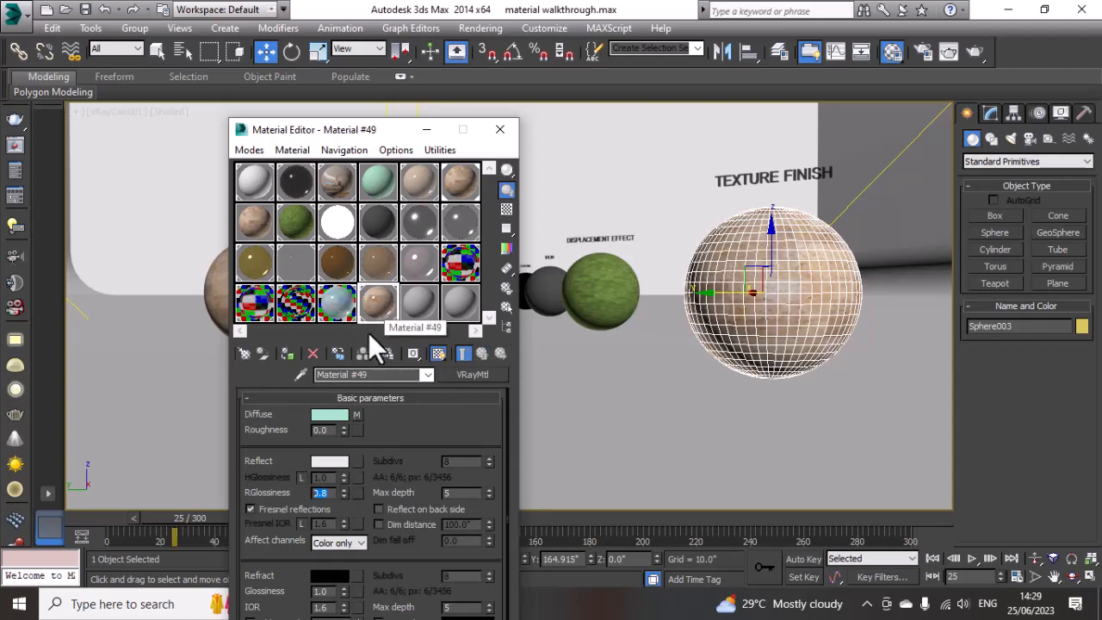
left_click(359, 417)
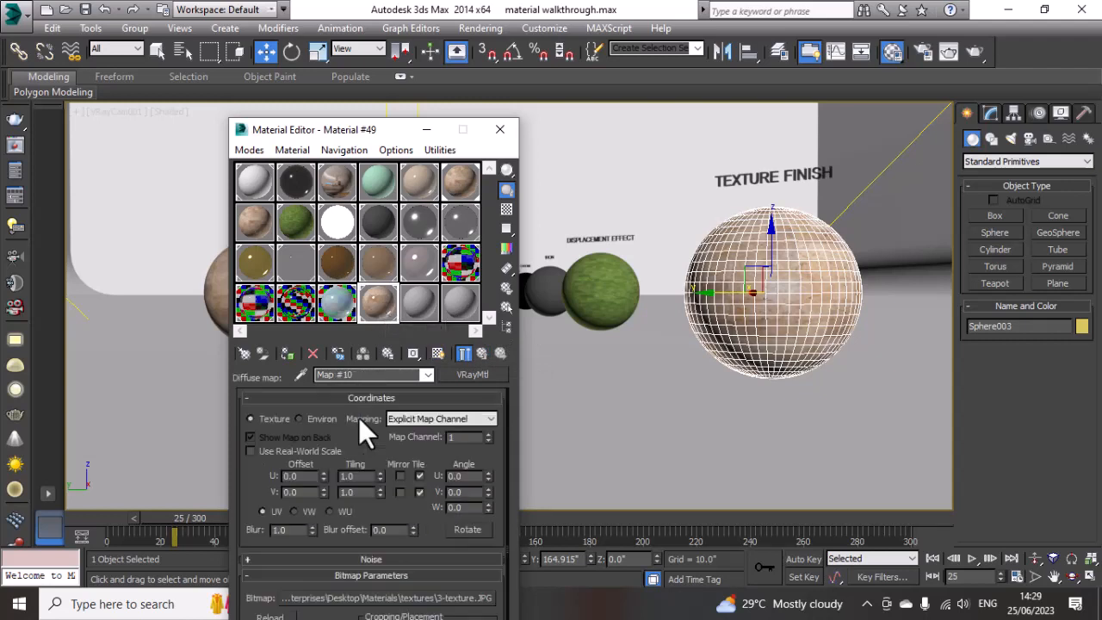
scroll(381, 442, "down", 1)
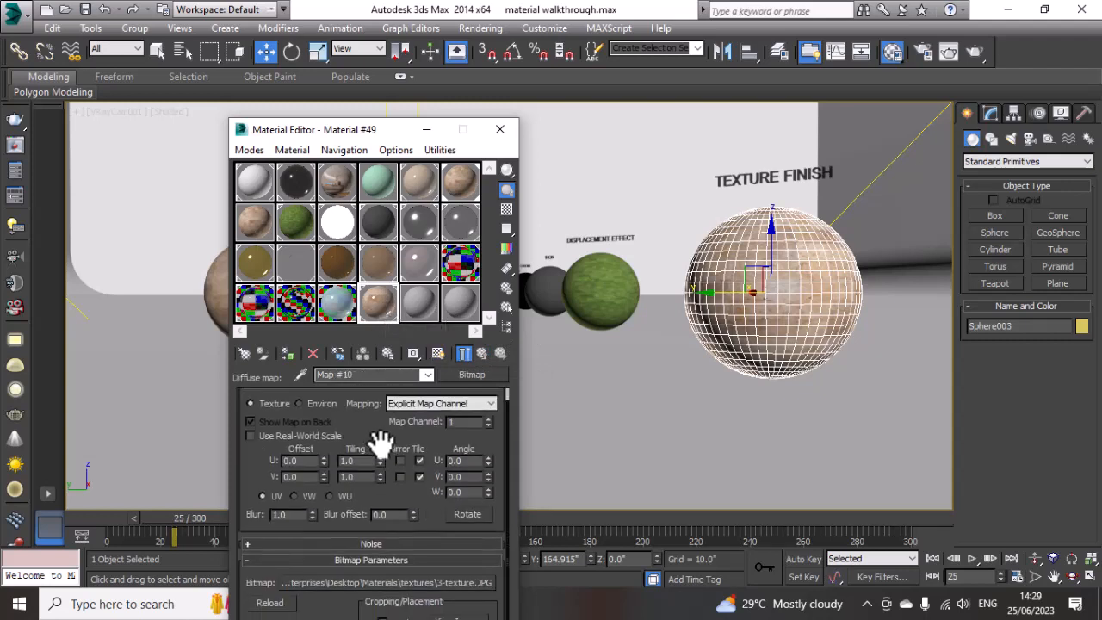
double_click(383, 310)
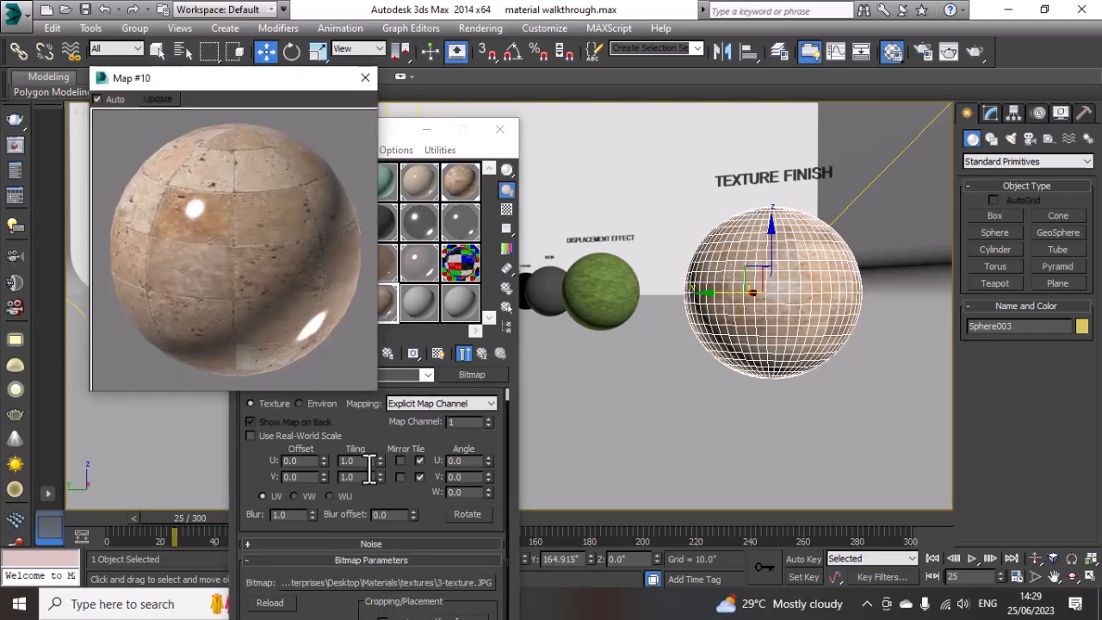
left_click_drag(368, 463, 286, 472)
type("2")
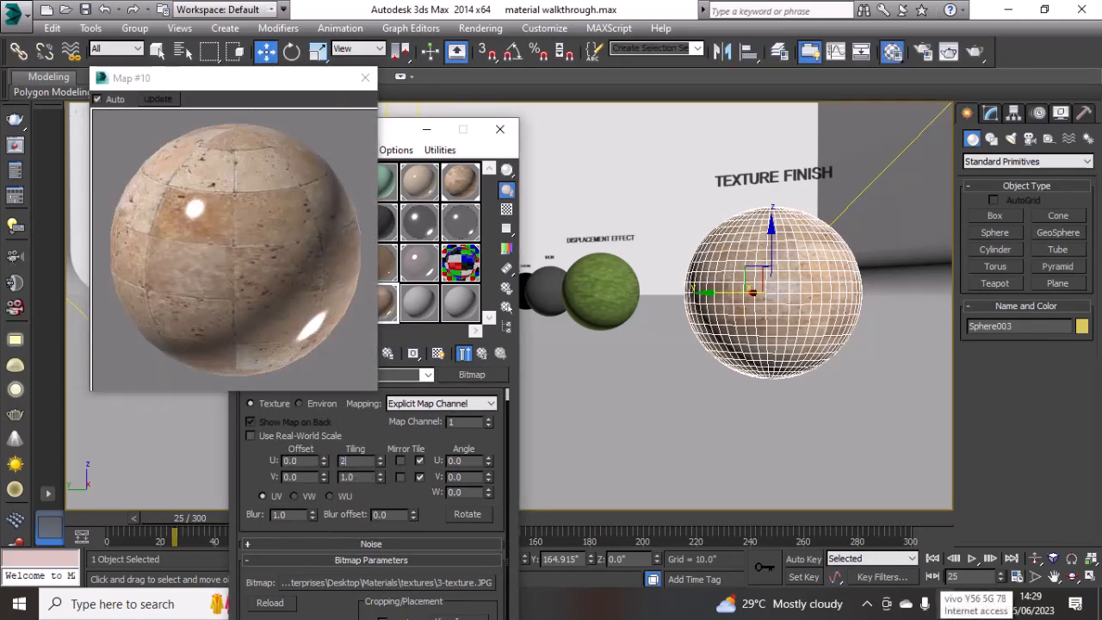
key("Tab")
type("2")
key("Return")
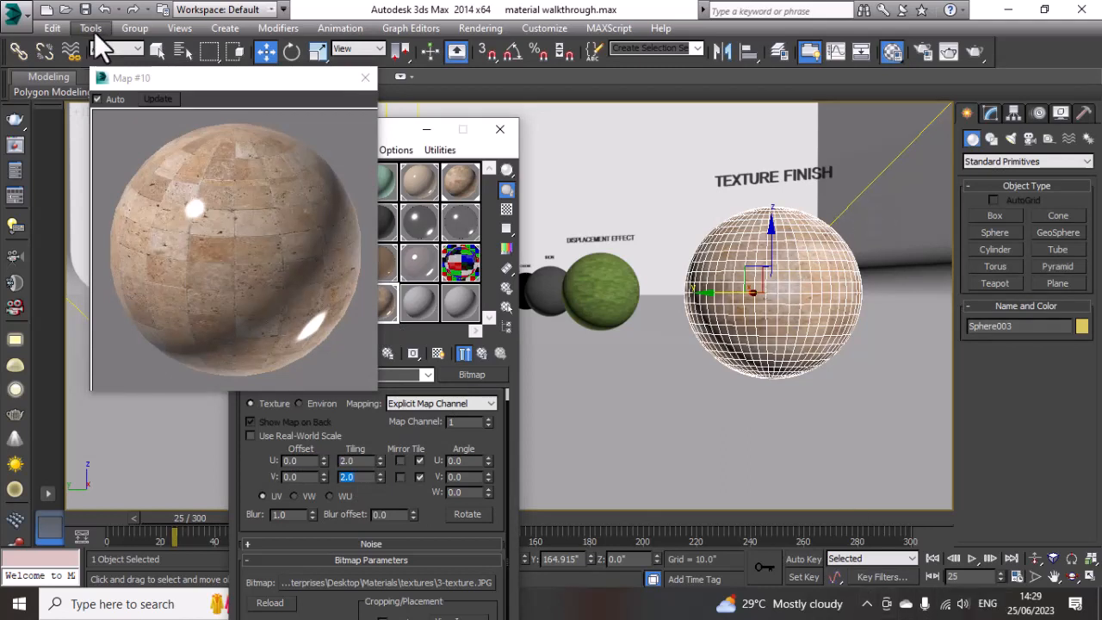
Step: Assign the textured material to the selected sphere with its map shown in the viewport, then close the Material Editor
left_click_drag(139, 76, 159, 176)
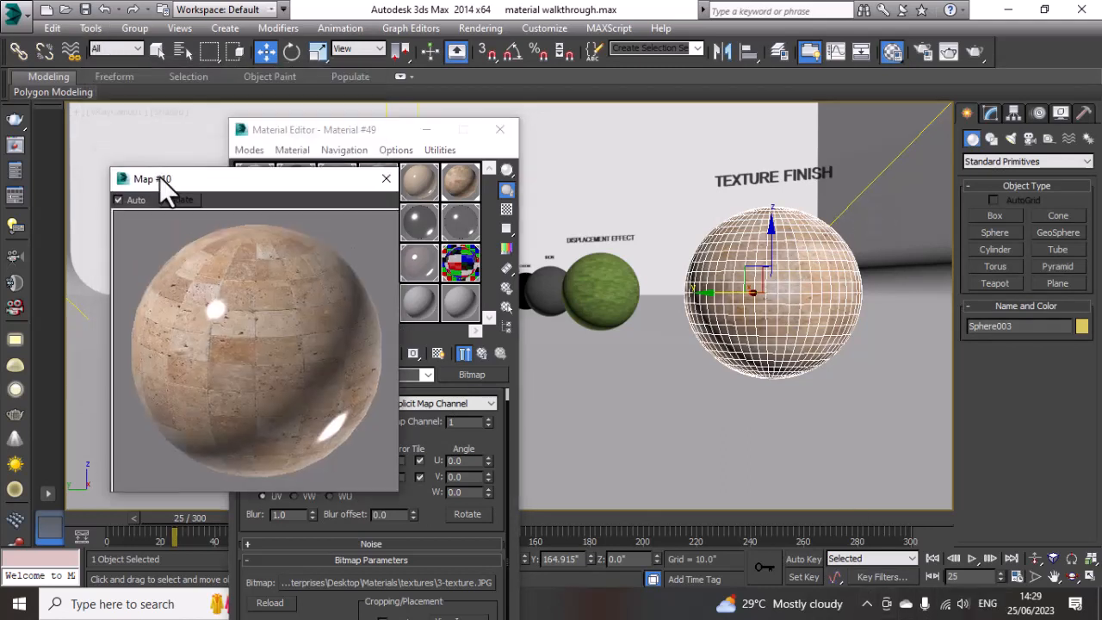
left_click(386, 179)
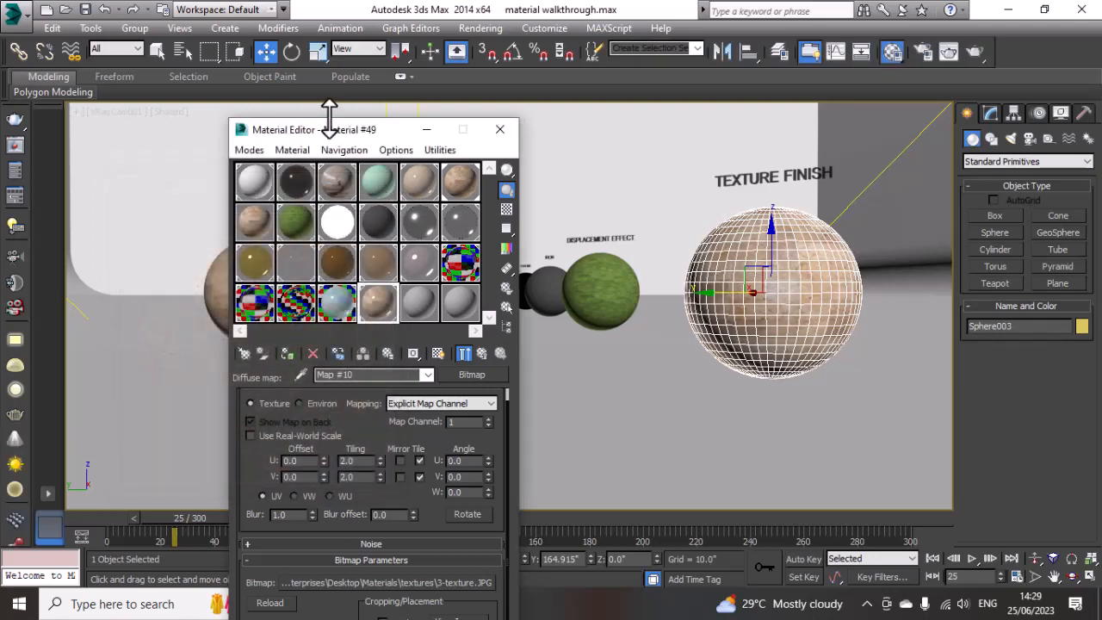
left_click_drag(347, 134, 379, 121)
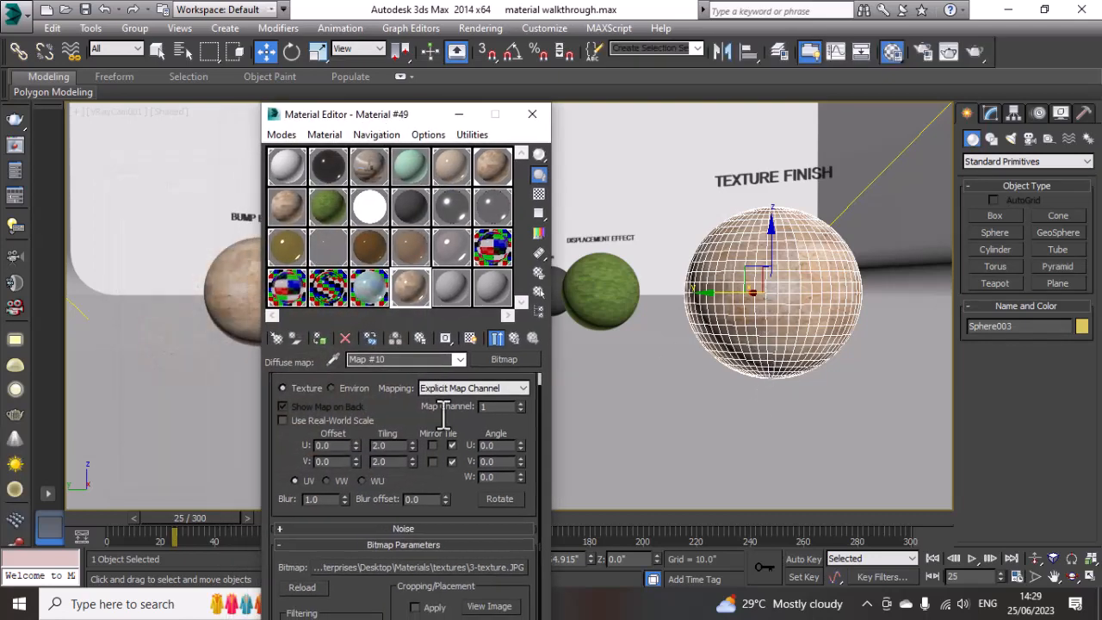
left_click(317, 338)
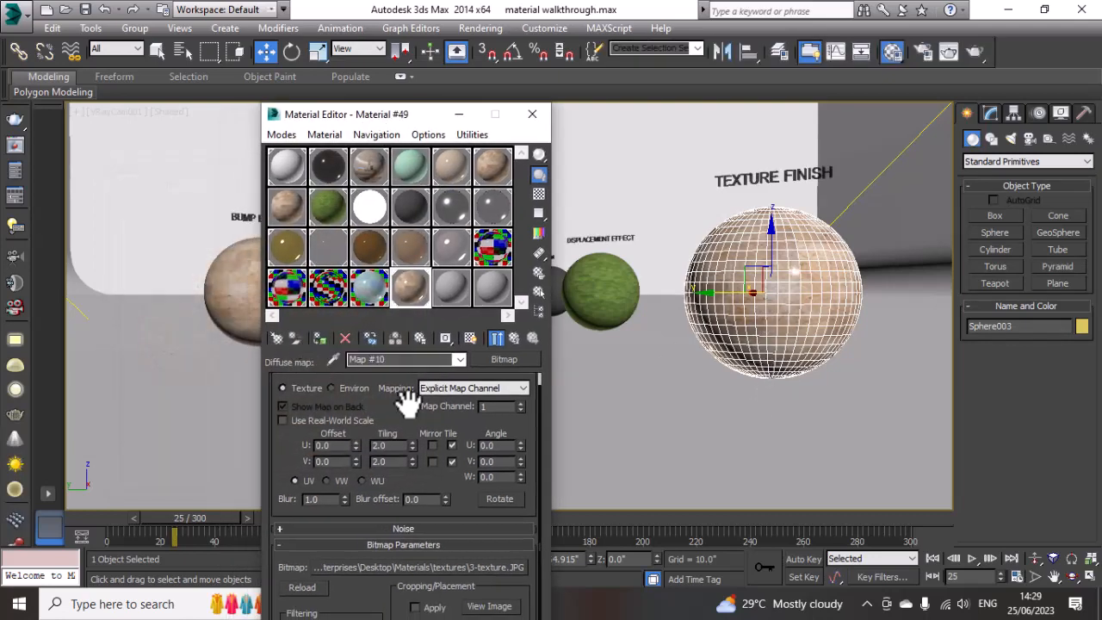
left_click(470, 340)
left_click(531, 114)
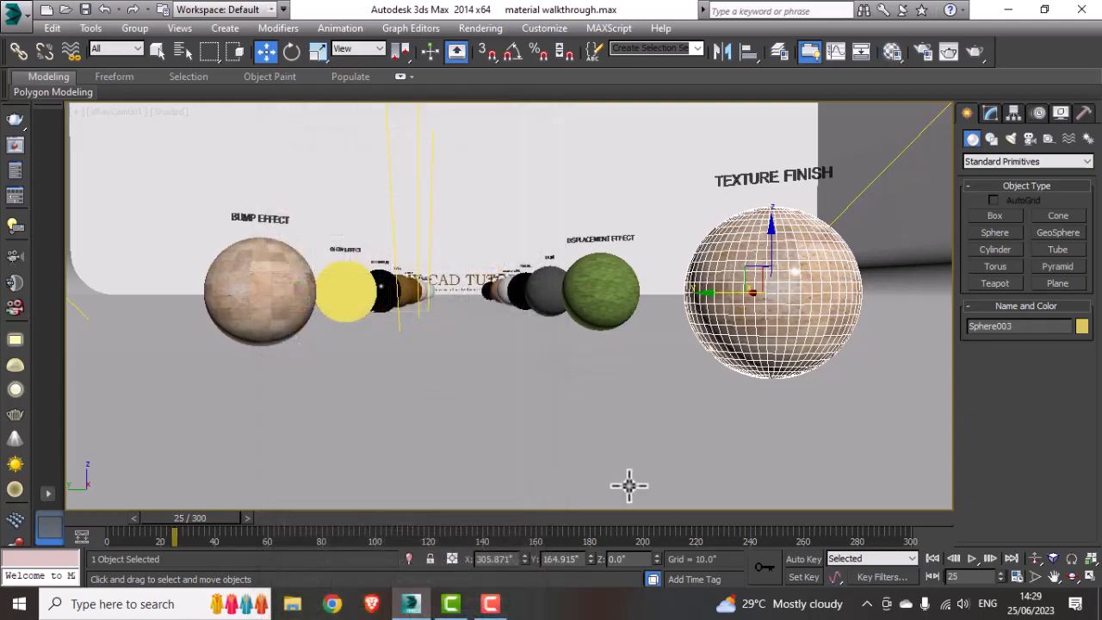
left_click(775, 435)
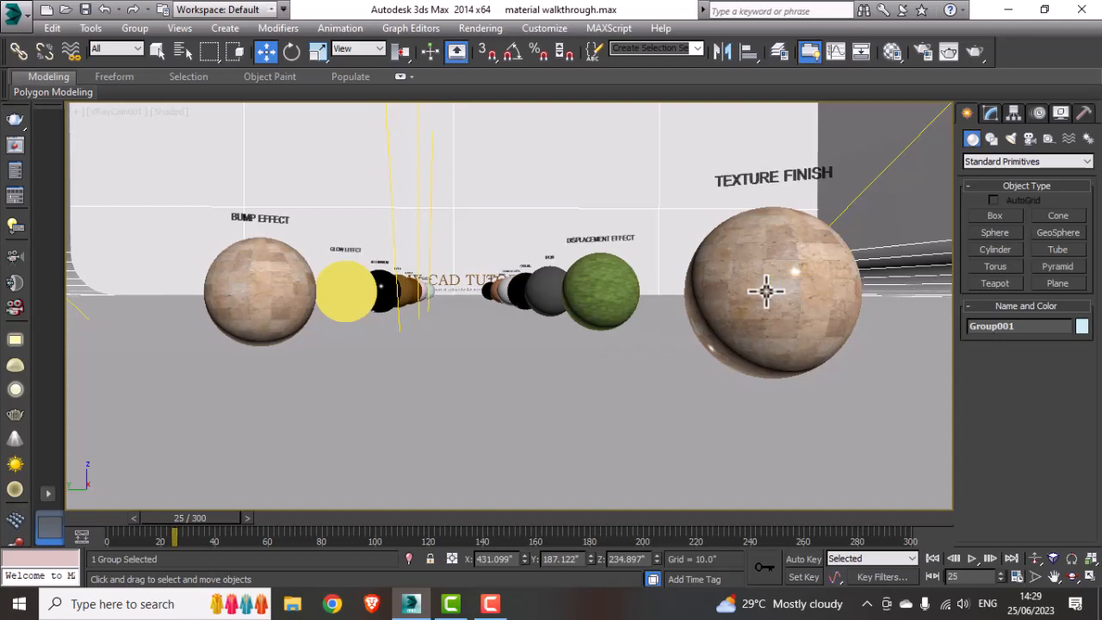
Step: Render the scene and re-render a region around the texture-finish sphere, then close the frame buffer
left_click(976, 53)
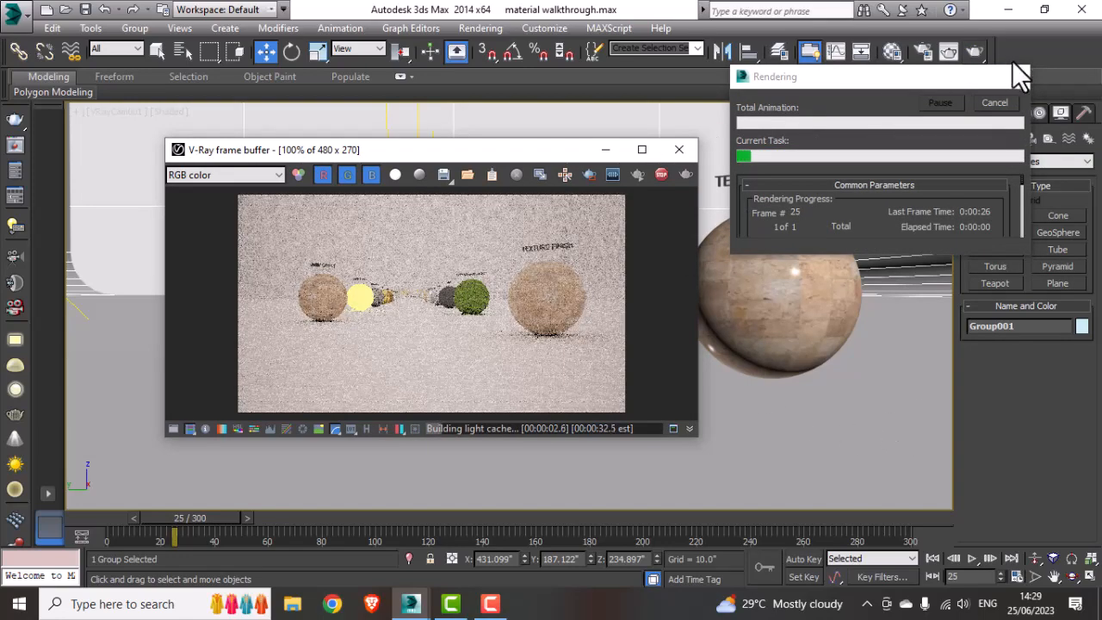
left_click(992, 104)
left_click(589, 174)
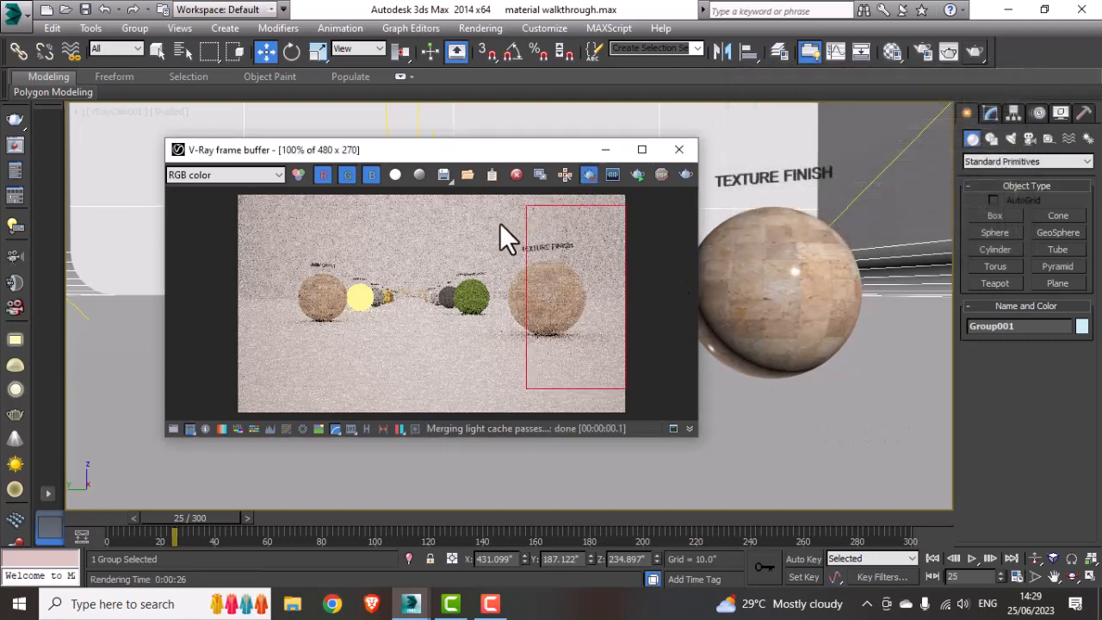
left_click_drag(501, 223, 600, 355)
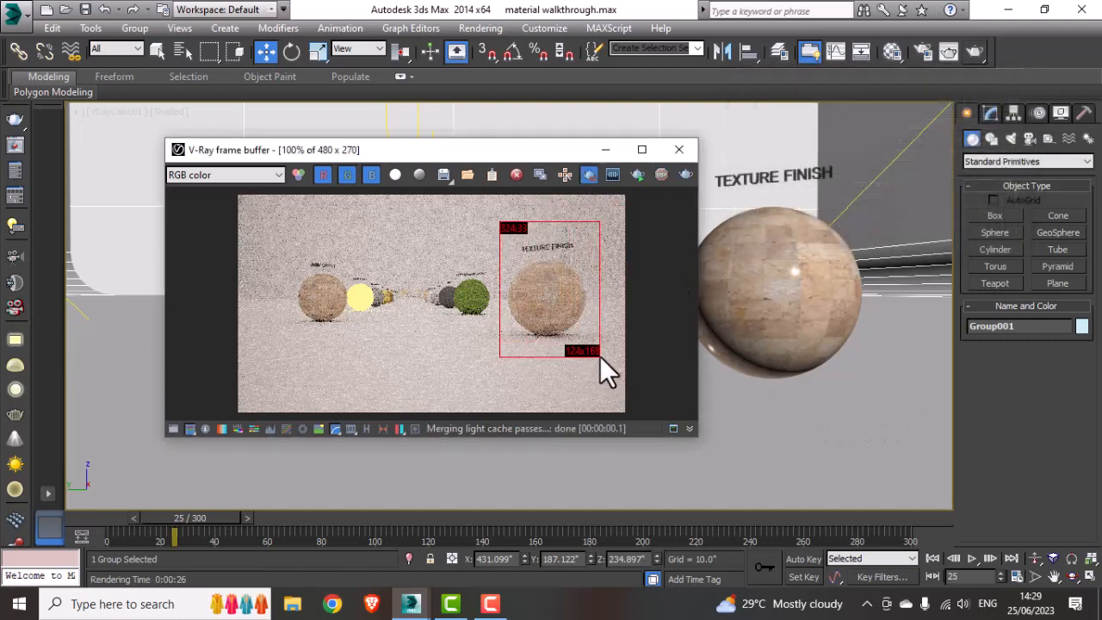
left_click(686, 174)
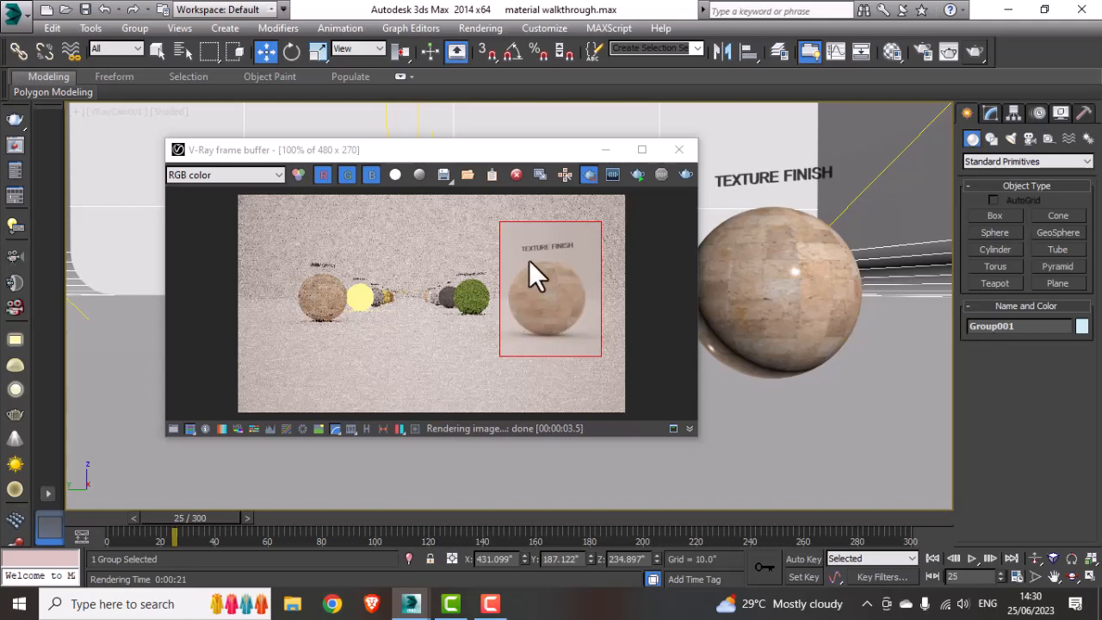
left_click(603, 151)
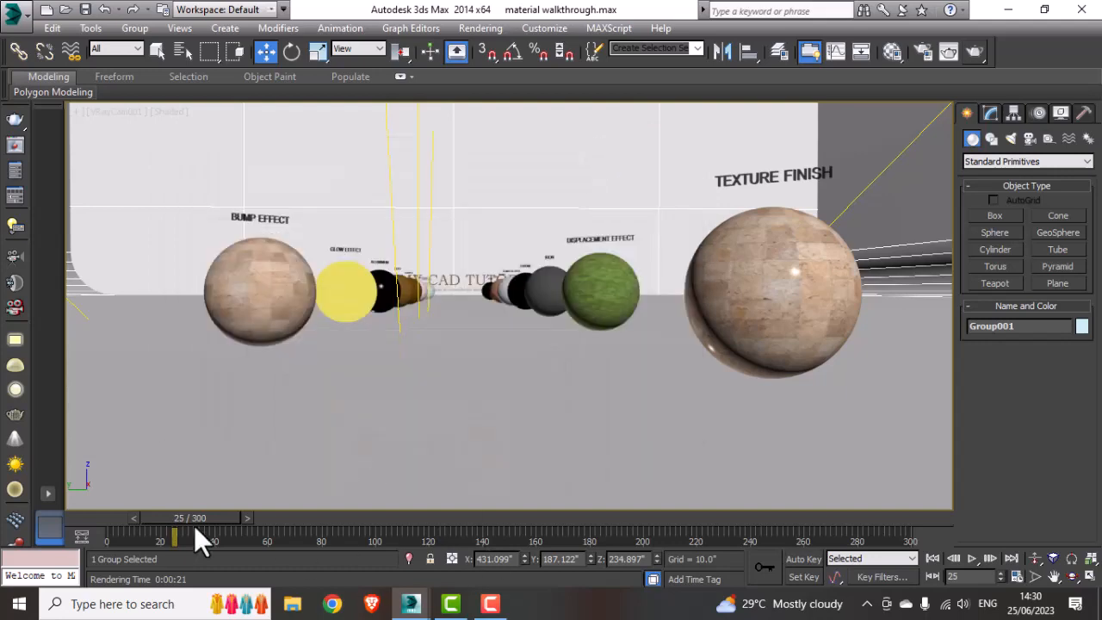
Step: Move the time slider to frame 37 and open the Material Editor
left_click_drag(203, 518, 236, 520)
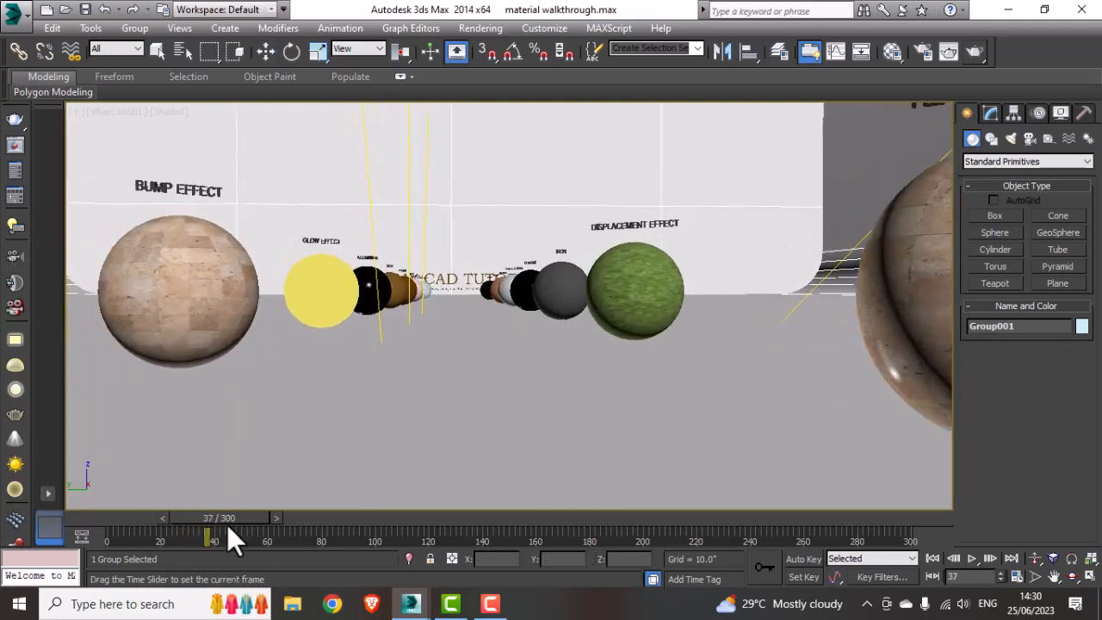
key("w")
left_click(183, 275)
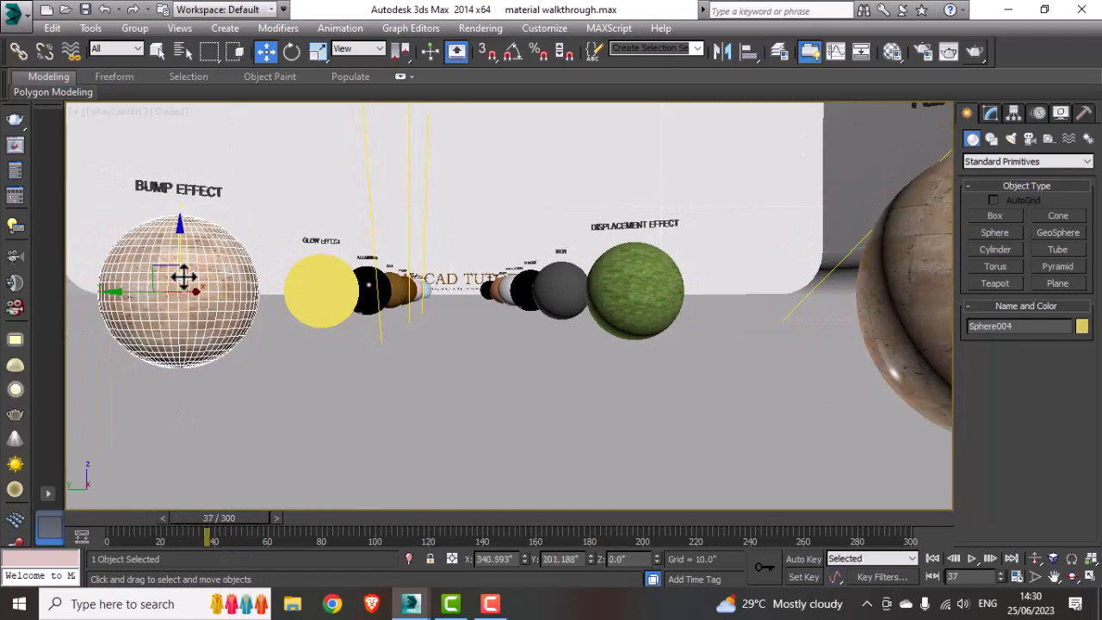
left_click(292, 394)
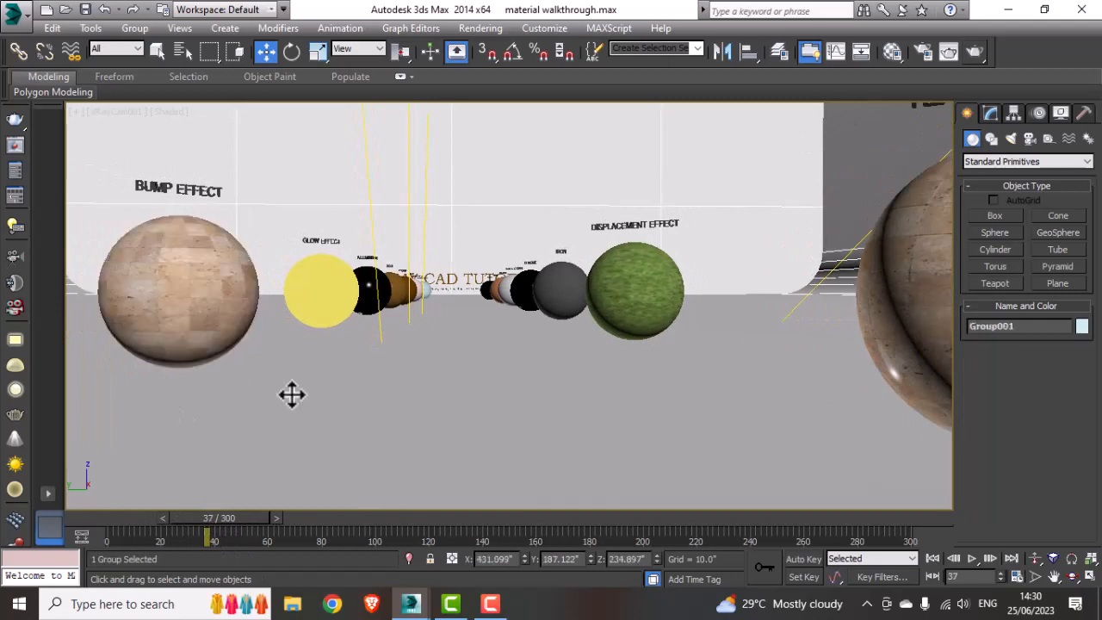
left_click(229, 321)
left_click(290, 376)
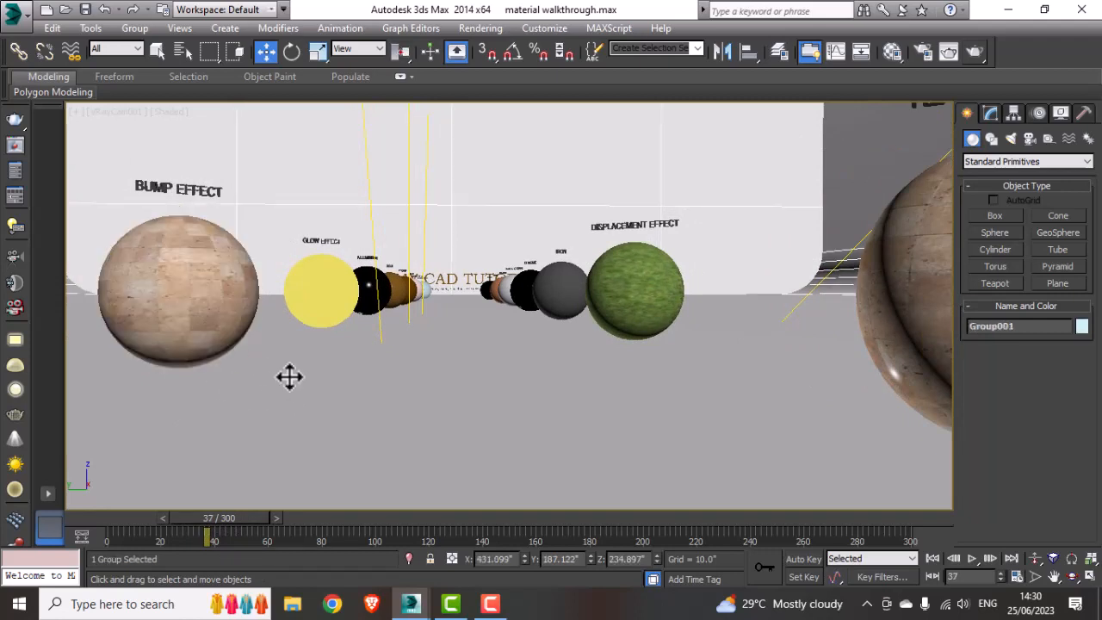
left_click(210, 316)
left_click(893, 53)
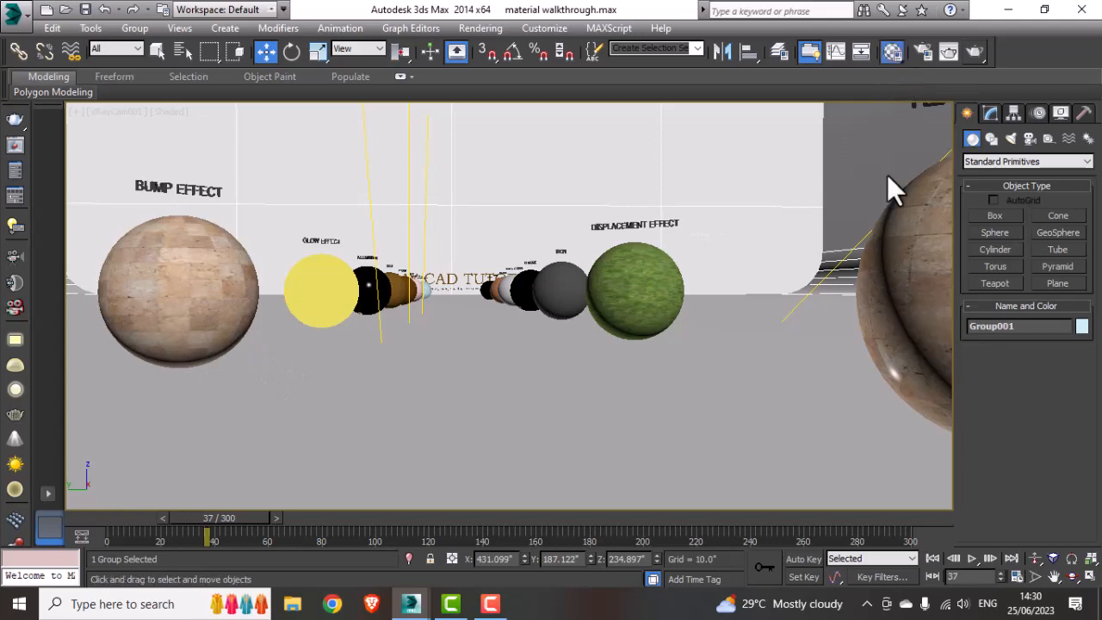
Step: Return to the textured material's top level and open its Maps rollout
left_click_drag(473, 125, 606, 97)
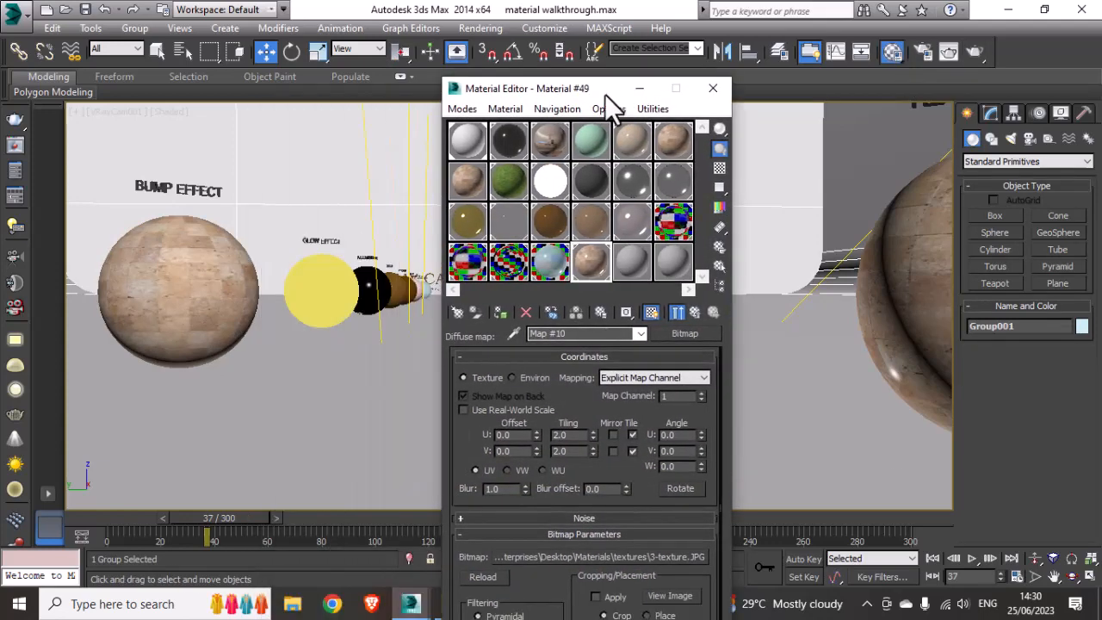
left_click(554, 358)
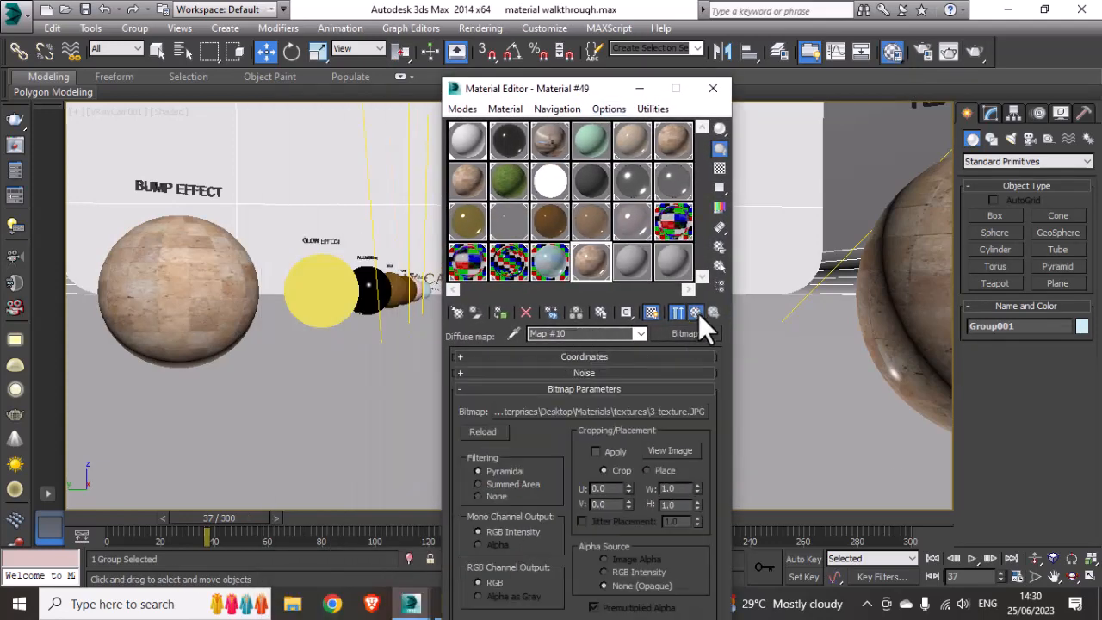
left_click(695, 313)
left_click(546, 356)
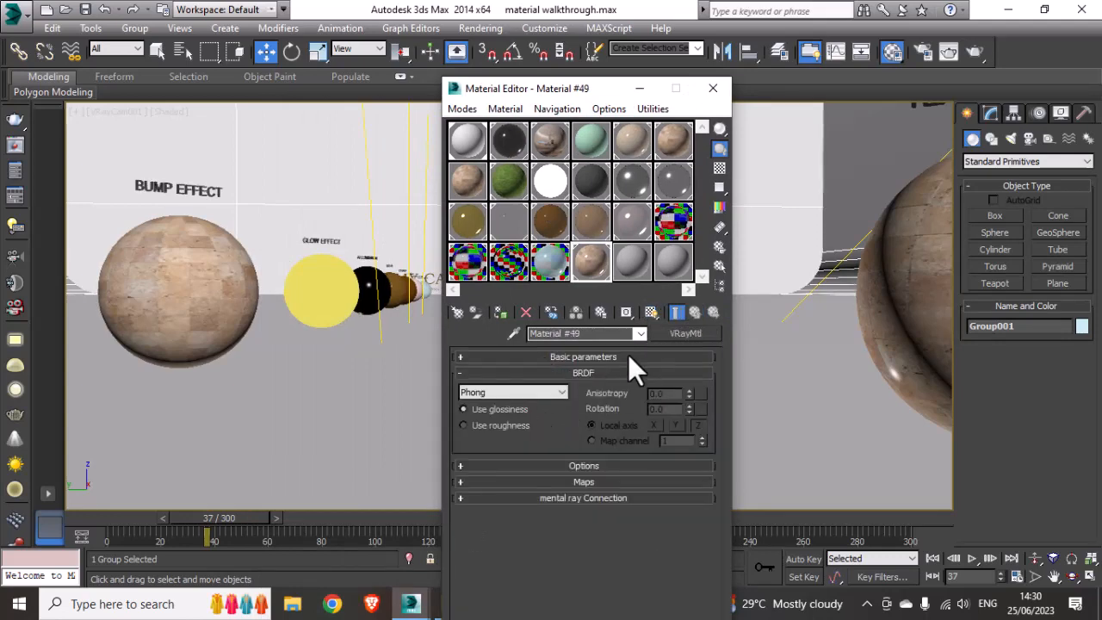
left_click(582, 373)
left_click(574, 406)
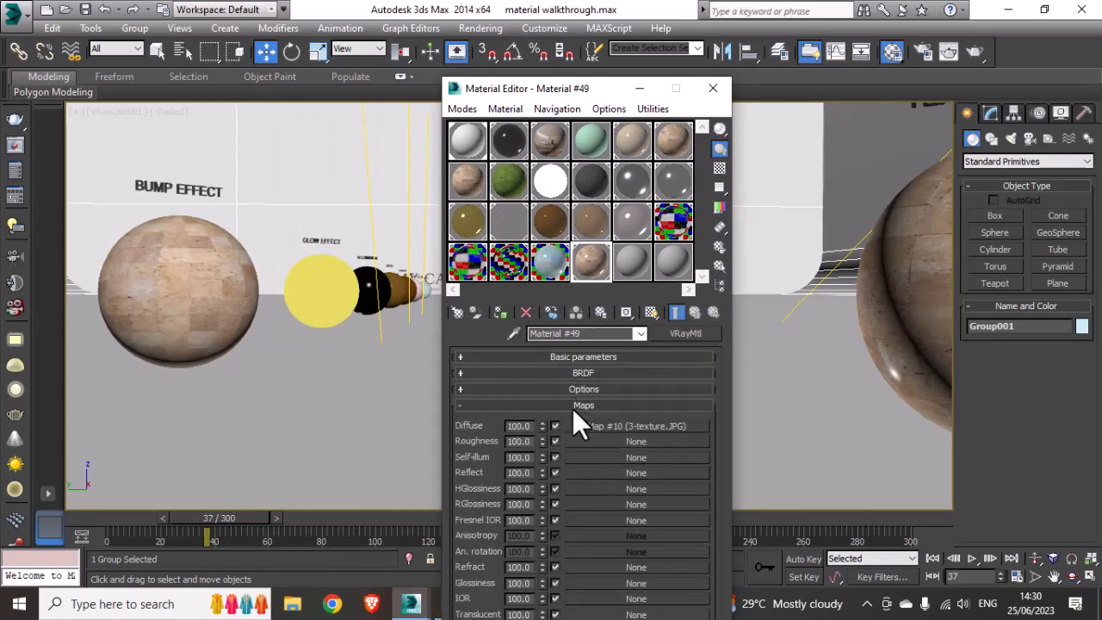
left_click_drag(589, 91, 808, 15)
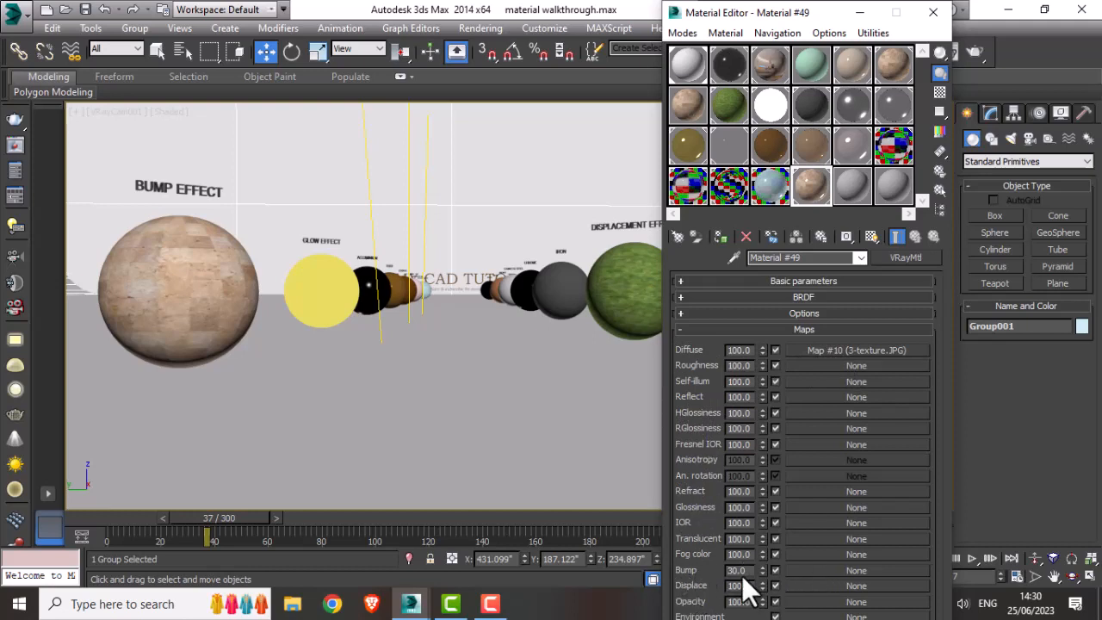
Step: Load the bitmap 4-bump effect from Desktop\Materials\textures as the material's bump map
left_click(805, 569)
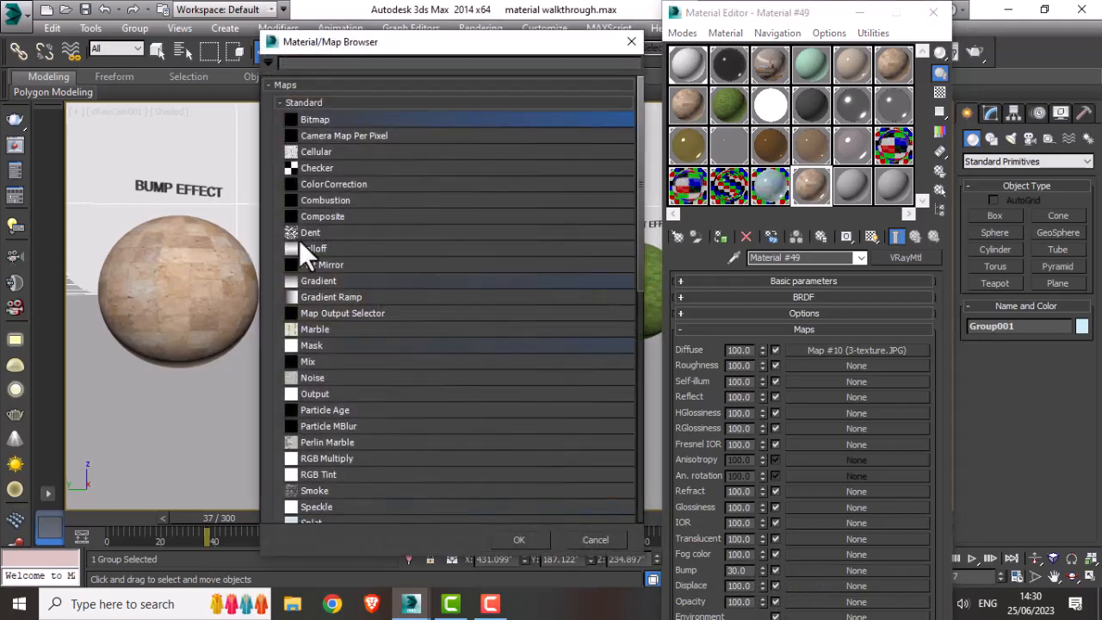
double_click(314, 121)
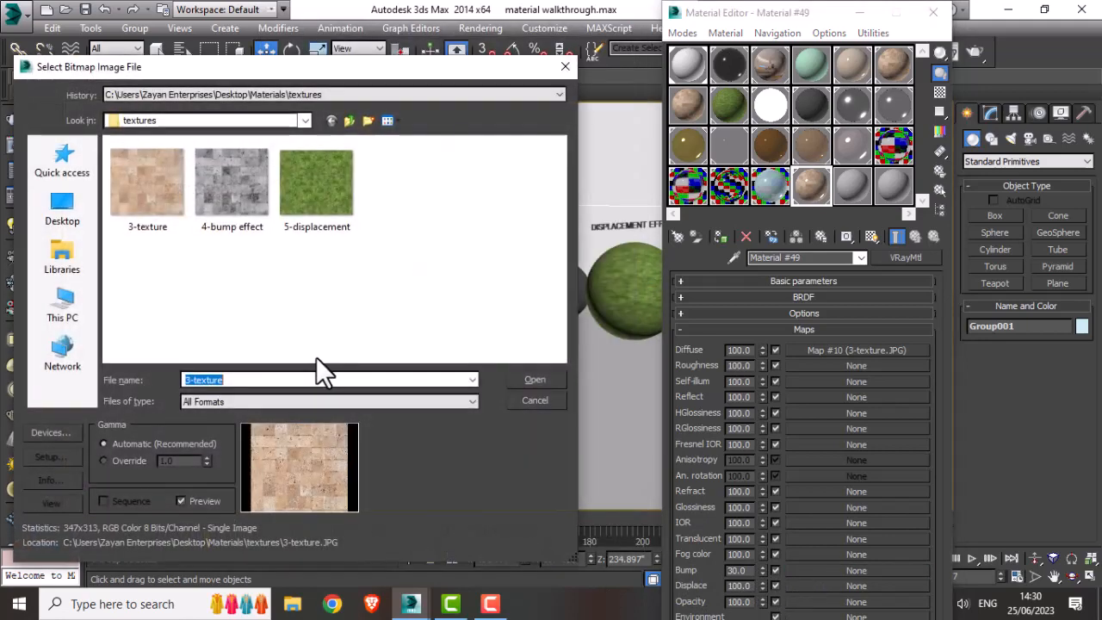
left_click(225, 204)
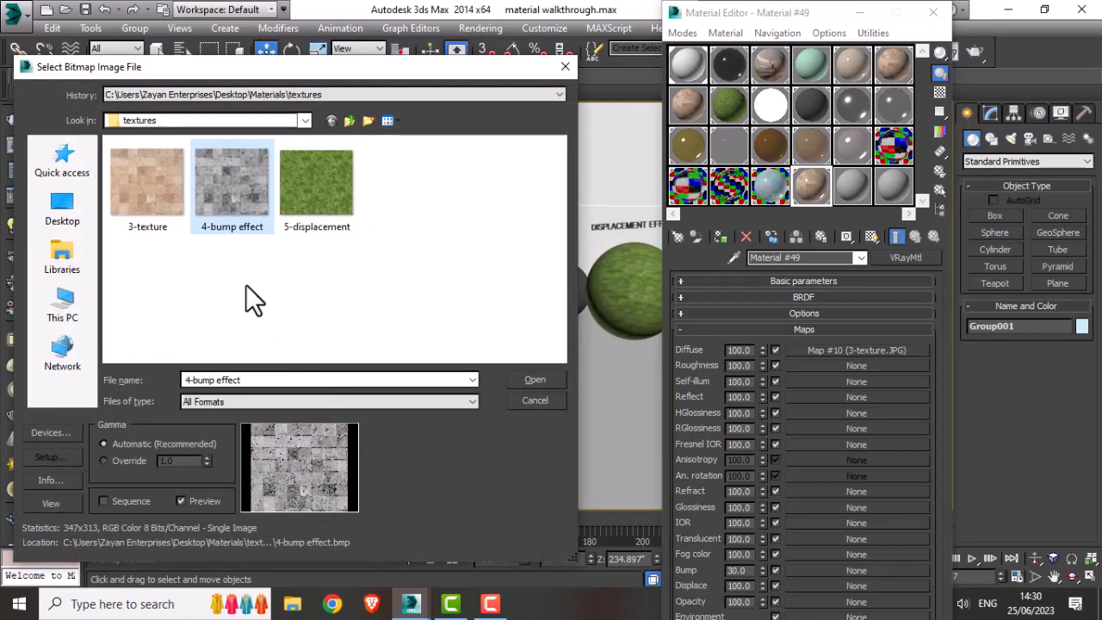
left_click_drag(143, 68, 194, 91)
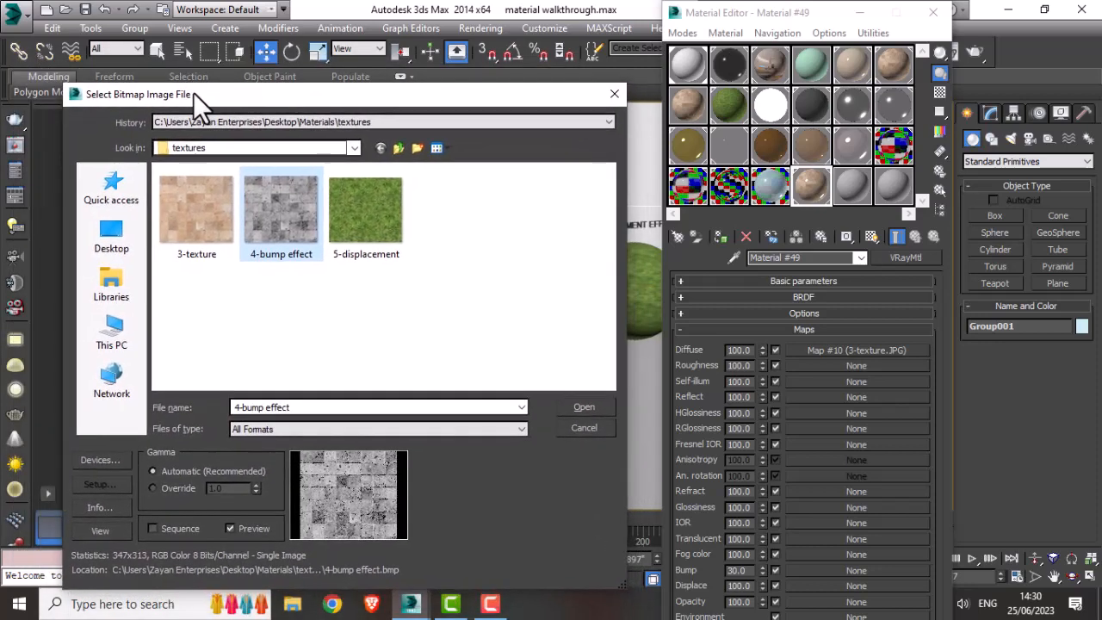
left_click(597, 406)
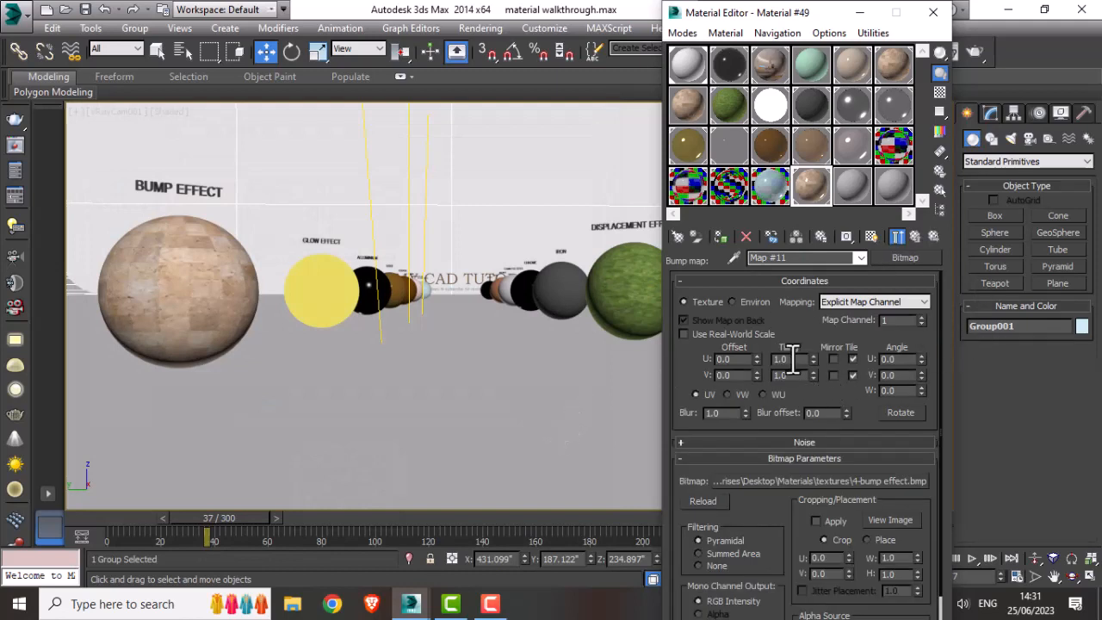
double_click(785, 359)
left_click(918, 235)
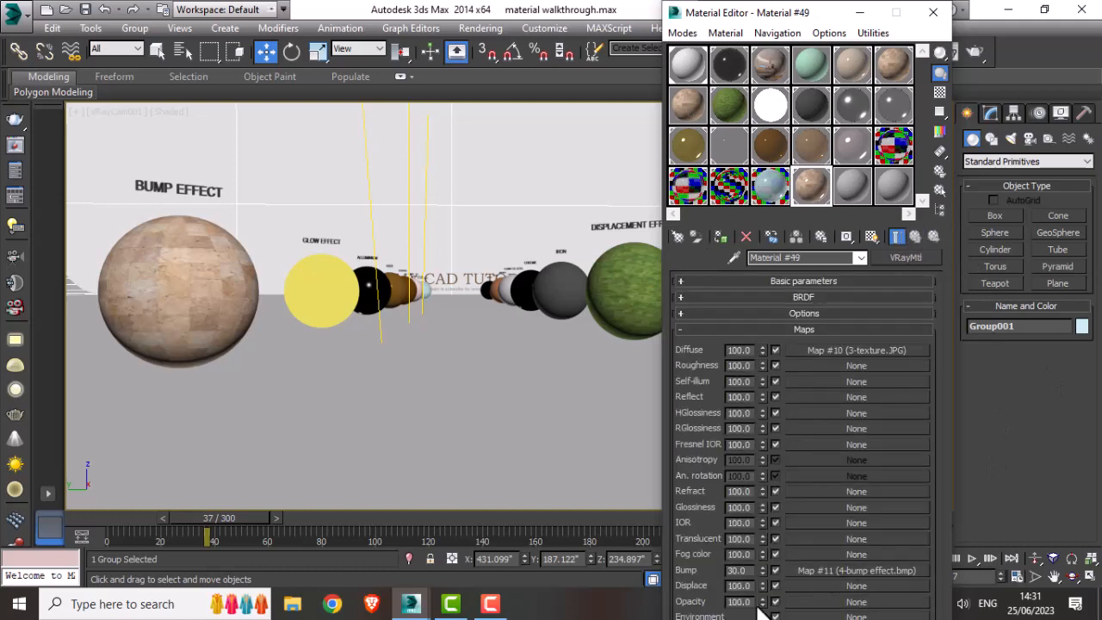
Step: Set the bump amount to 80 and compare enlarged previews of Material #49 and Material #30
double_click(736, 570)
double_click(814, 187)
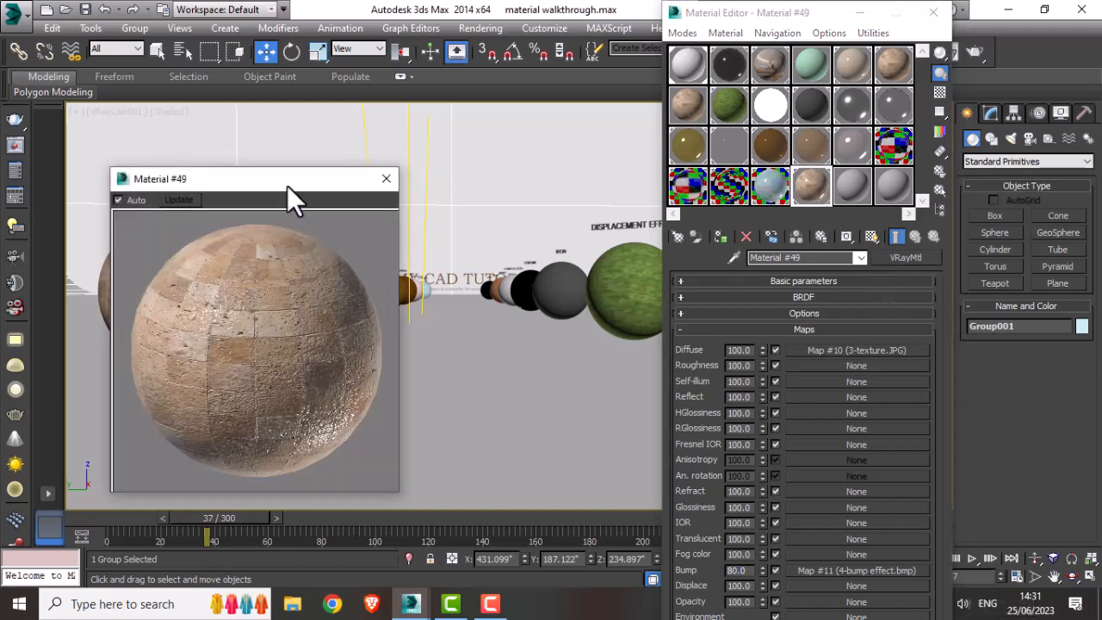
left_click_drag(288, 184, 426, 142)
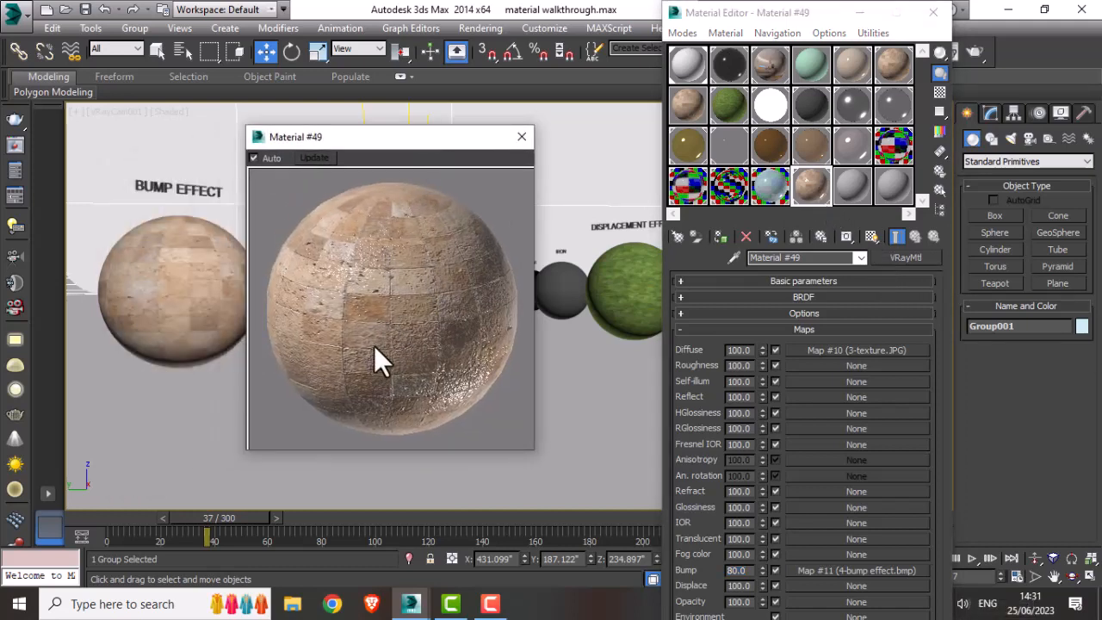
double_click(895, 65)
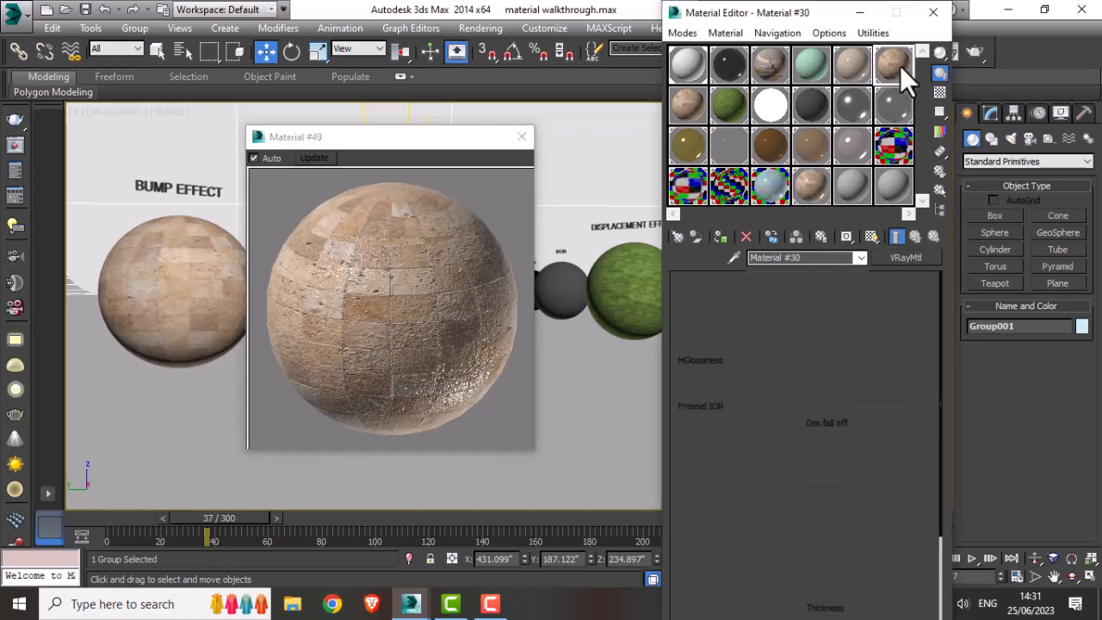
left_click_drag(566, 129, 674, 161)
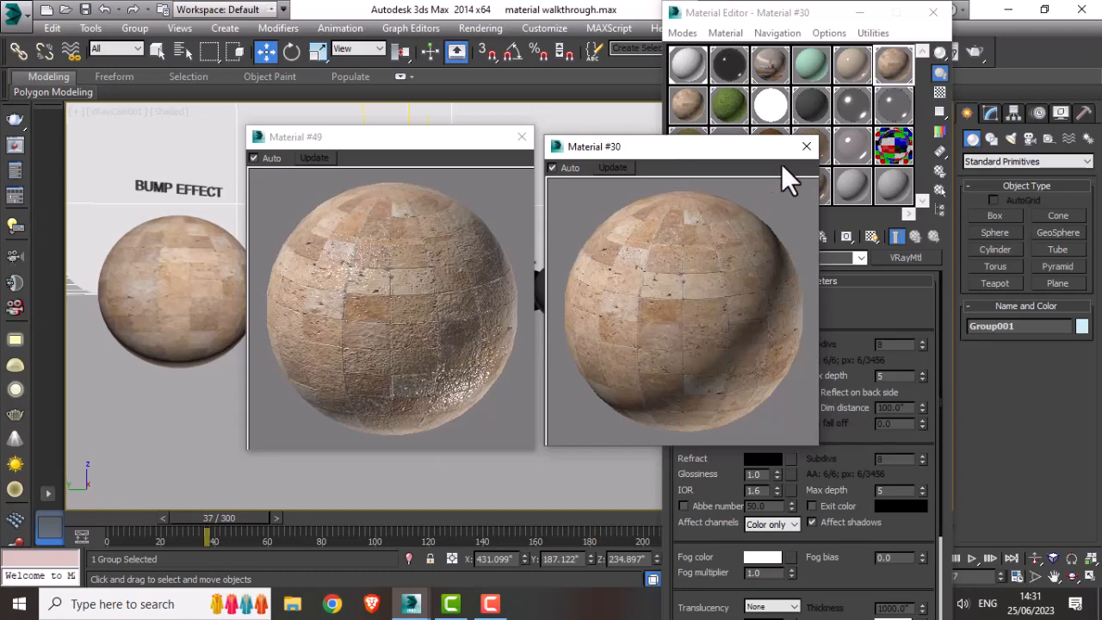
left_click(804, 148)
left_click(522, 138)
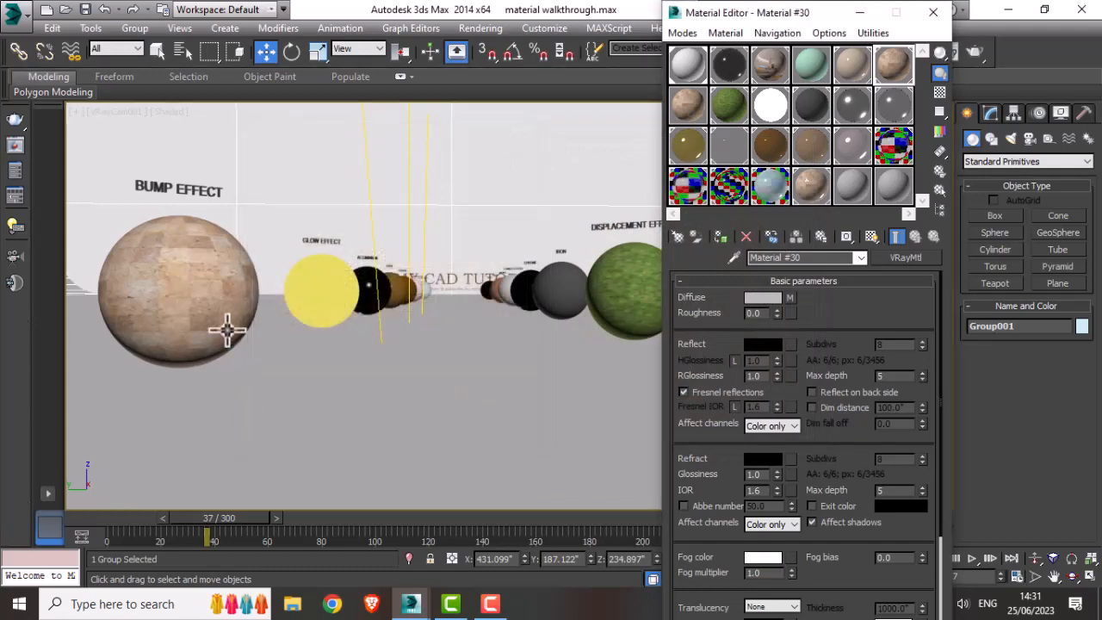
Step: Assign the bump material to the bump-effect sphere, then close the Material Editor
left_click(227, 330)
left_click(810, 191)
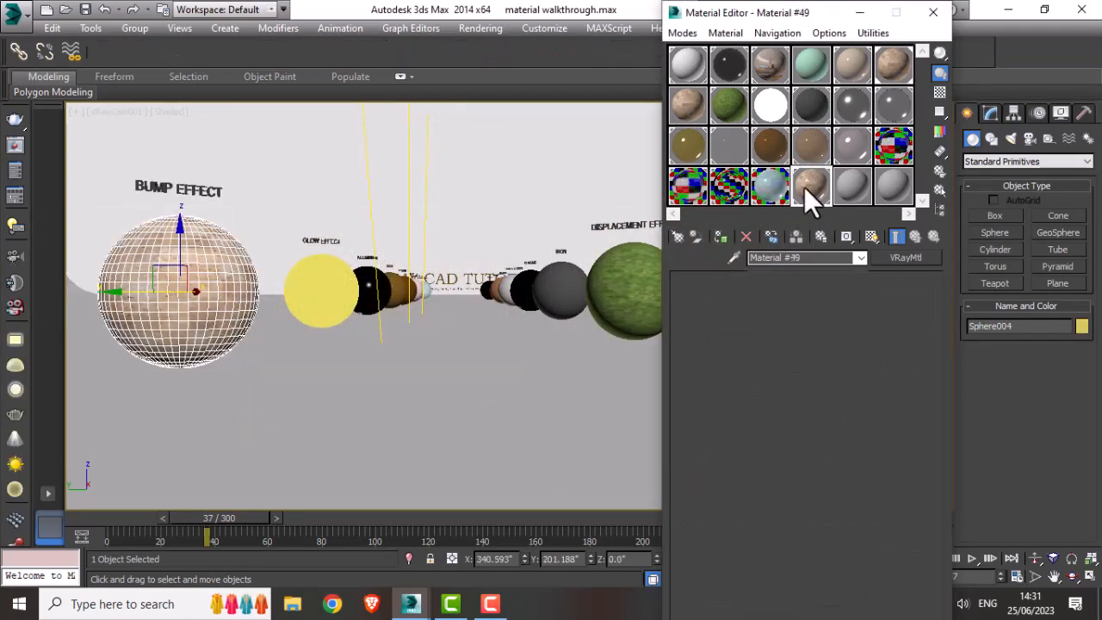
left_click(724, 238)
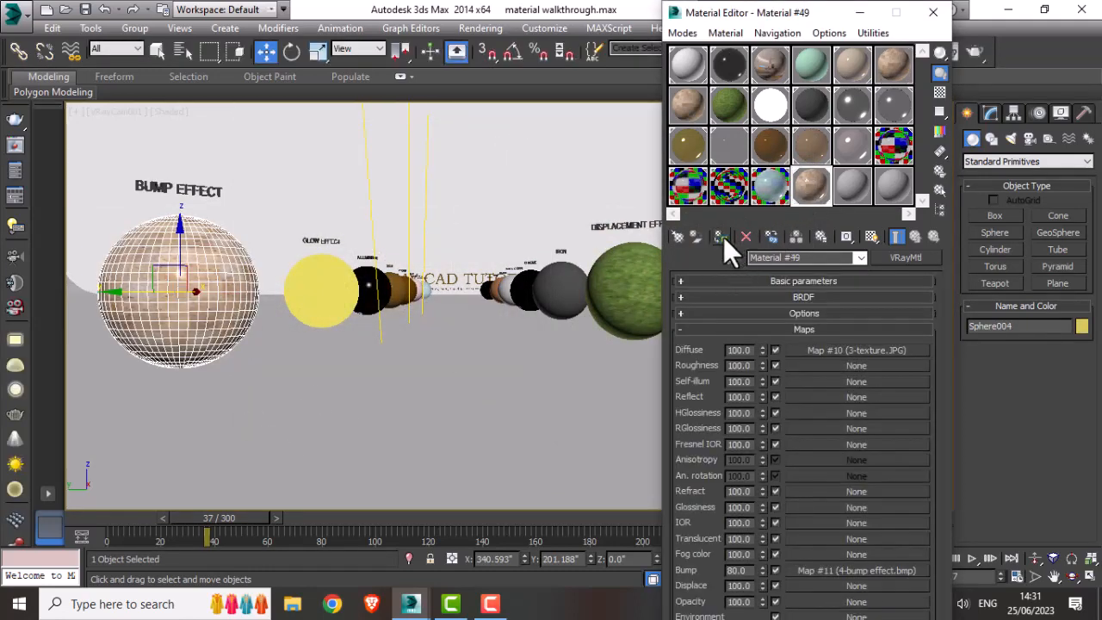
left_click(290, 420)
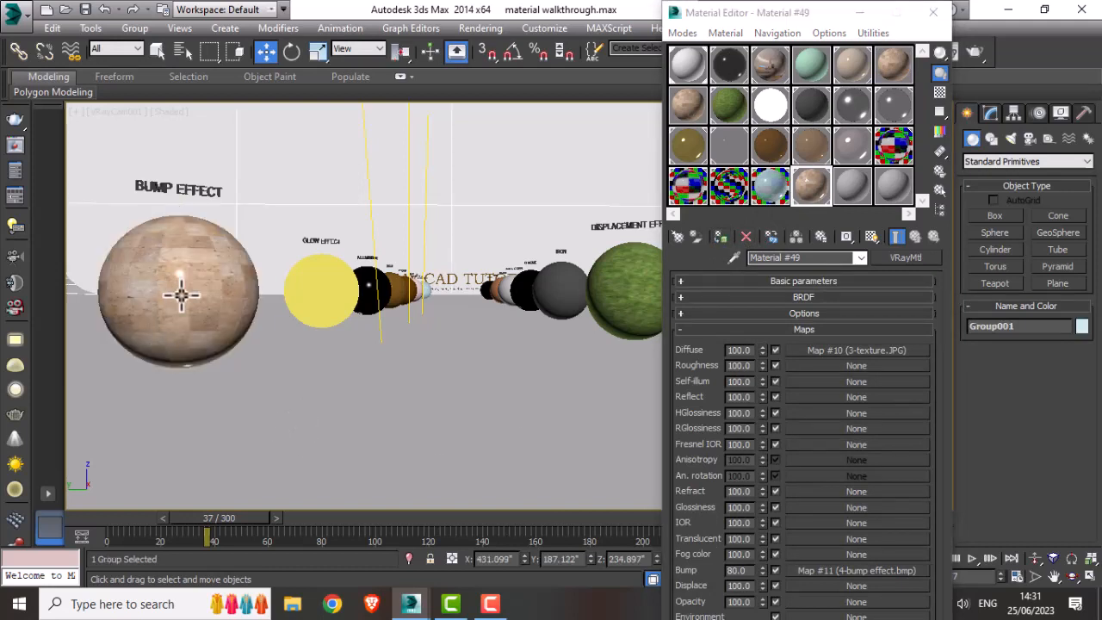
left_click(934, 12)
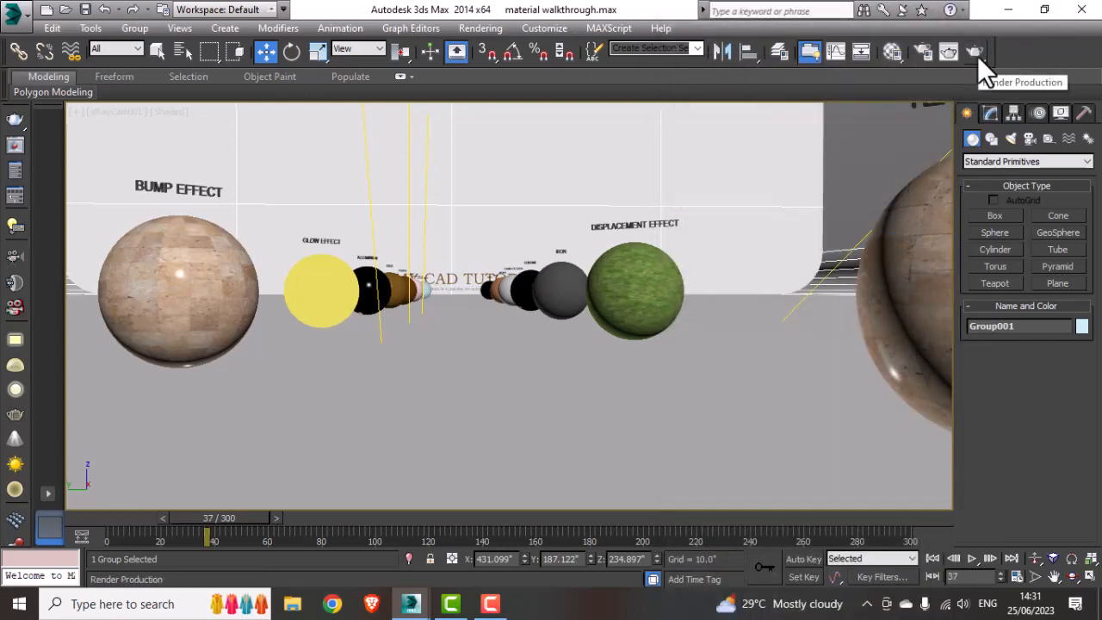
Step: Render the scene and re-render a region around the bump-effect sphere, then close the frame buffer
left_click(976, 53)
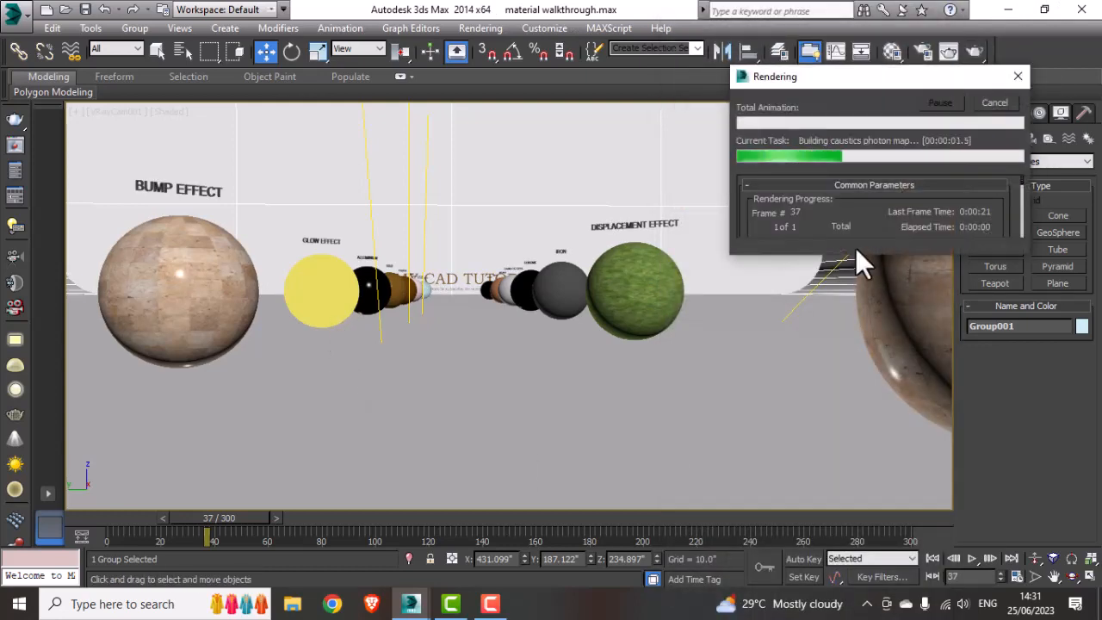
mouse_move(417, 605)
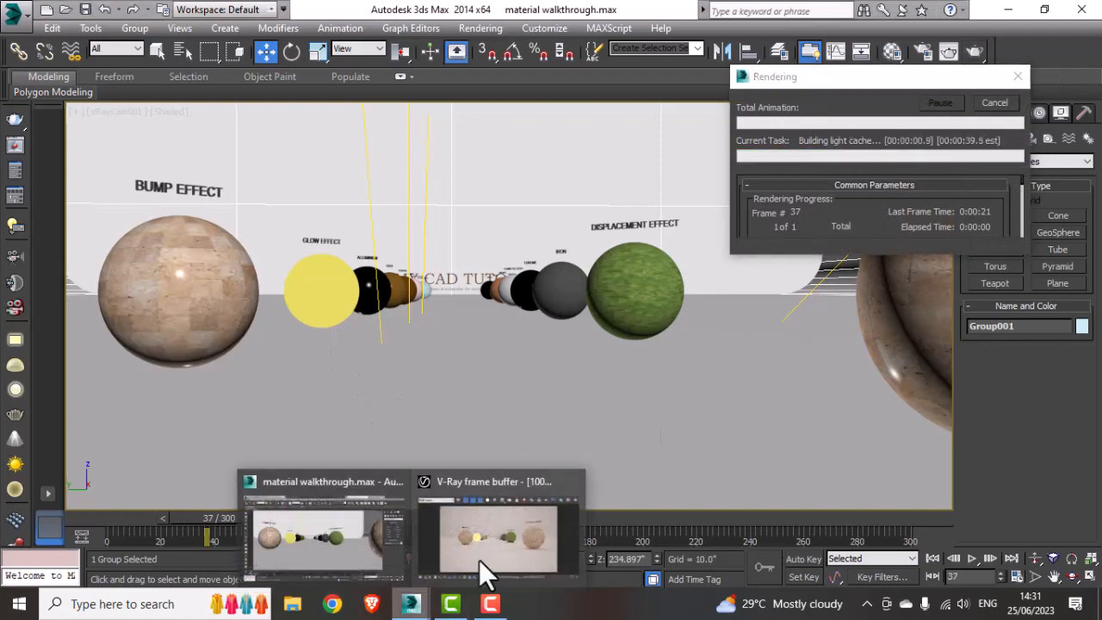
left_click(478, 568)
left_click(999, 100)
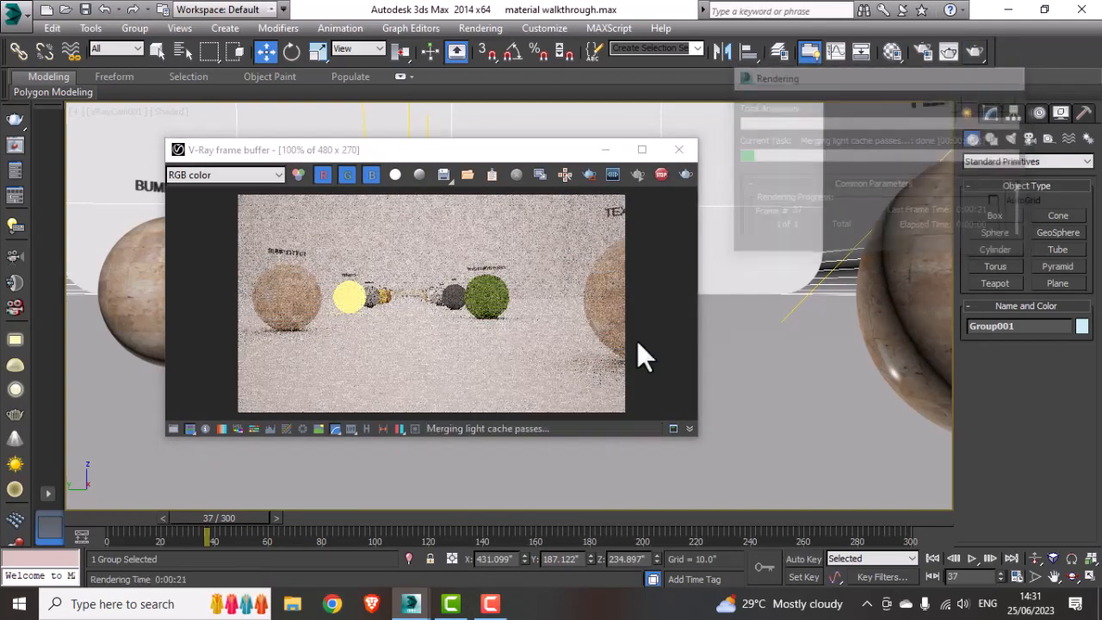
left_click(589, 175)
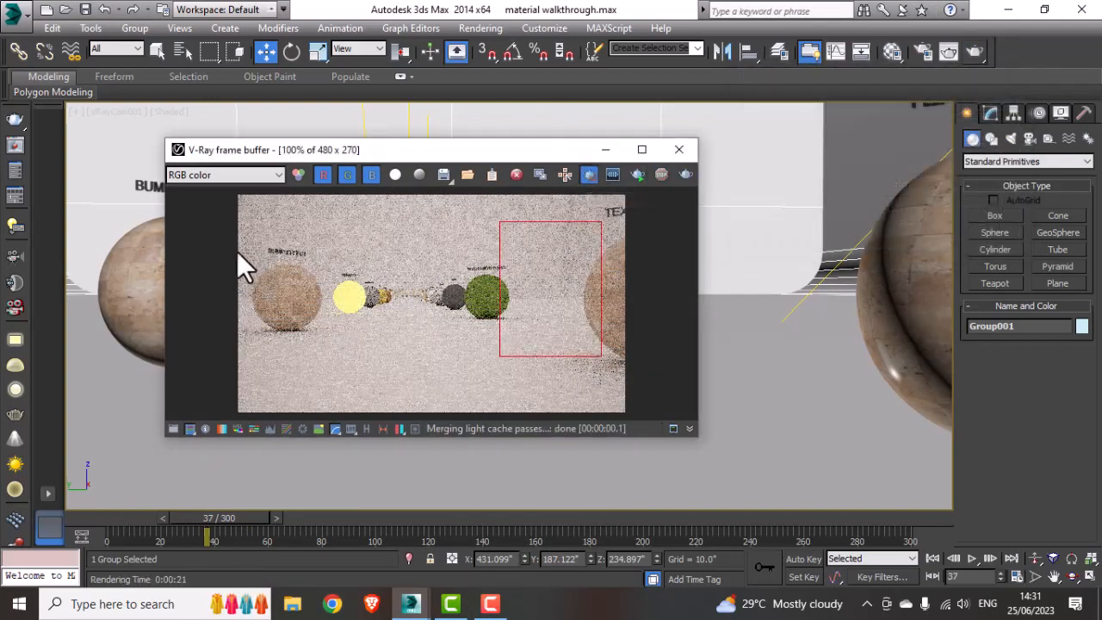
left_click_drag(240, 235, 330, 350)
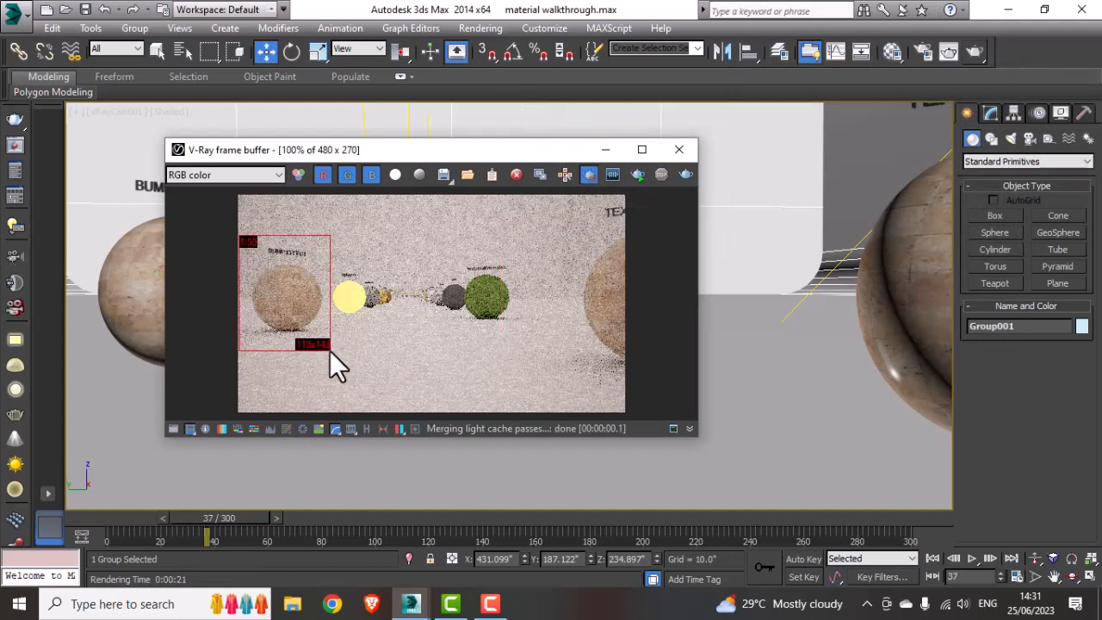
left_click(688, 175)
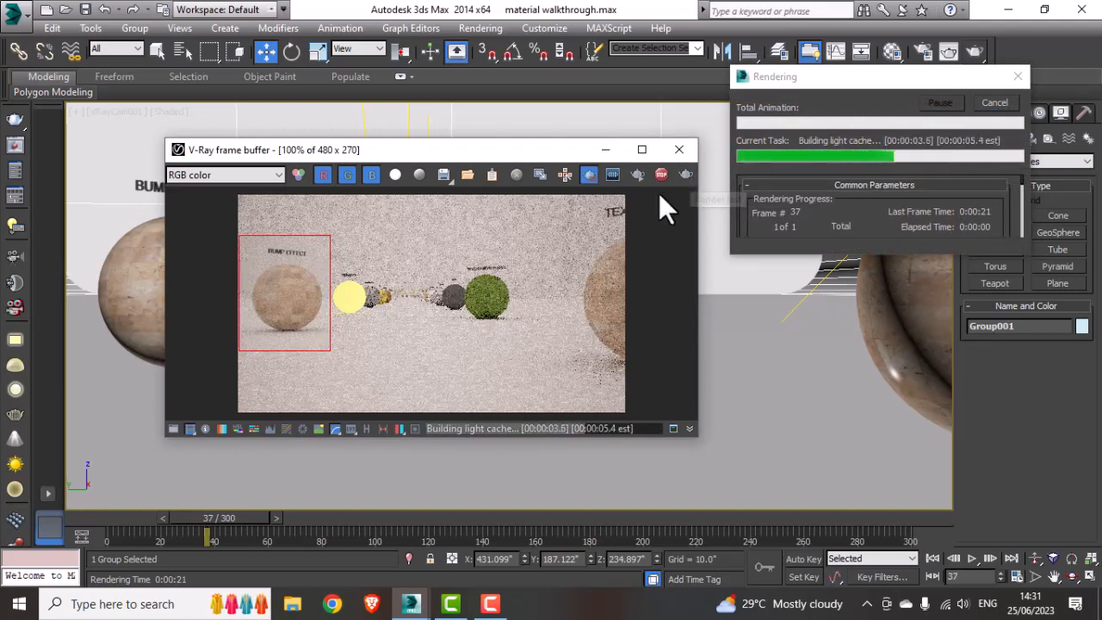
left_click(1008, 103)
left_click(679, 149)
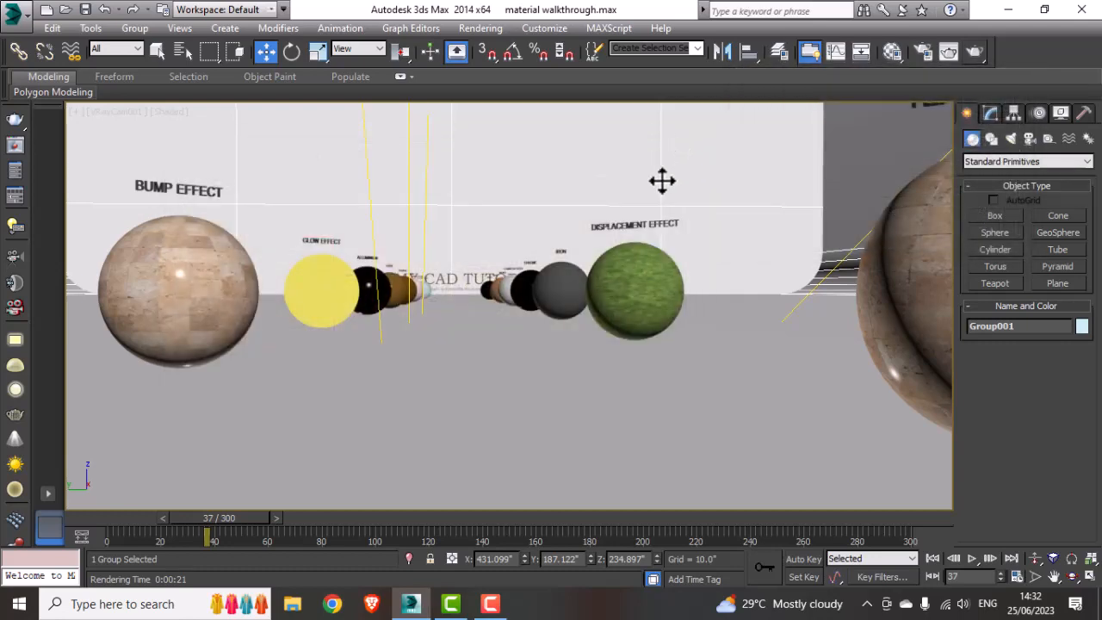
Step: Create a VRay physical camera in the Top view, aimed toward the bump-effect sphere
key("t")
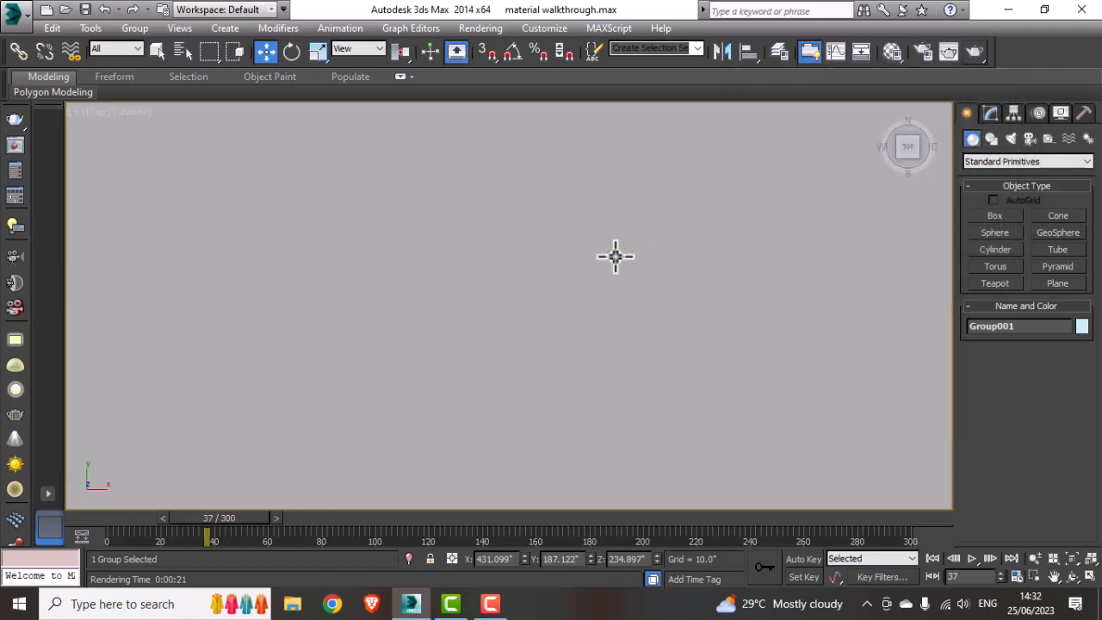
key("F3")
scroll(564, 293, "down", 9)
middle_click_drag(560, 304, 354, 319)
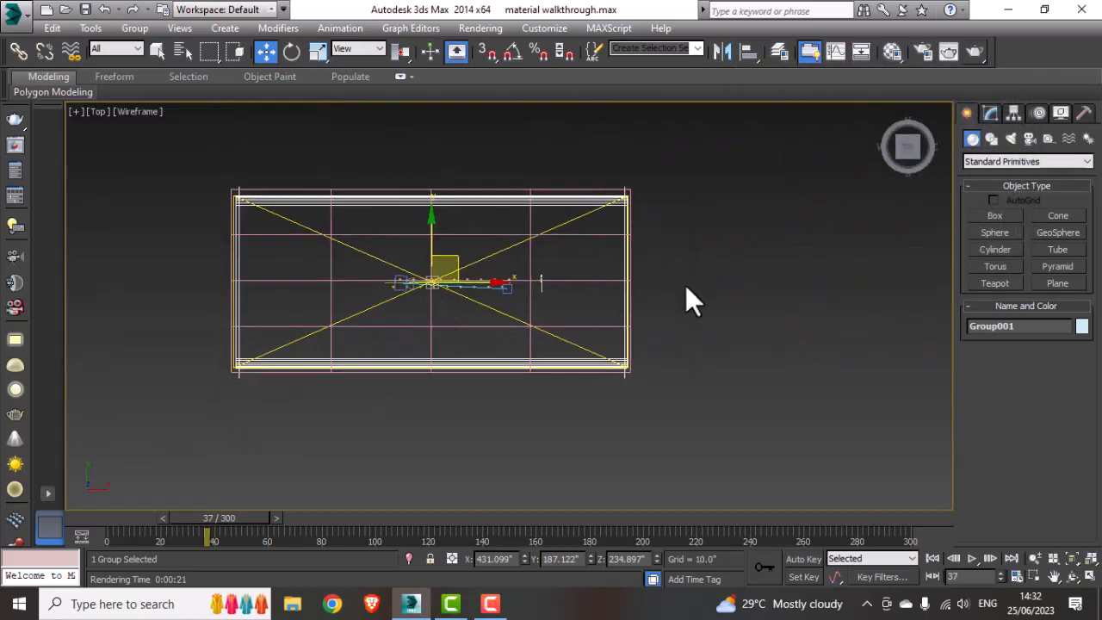
left_click(685, 285)
scroll(427, 265, "up", 5)
scroll(430, 267, "up", 3)
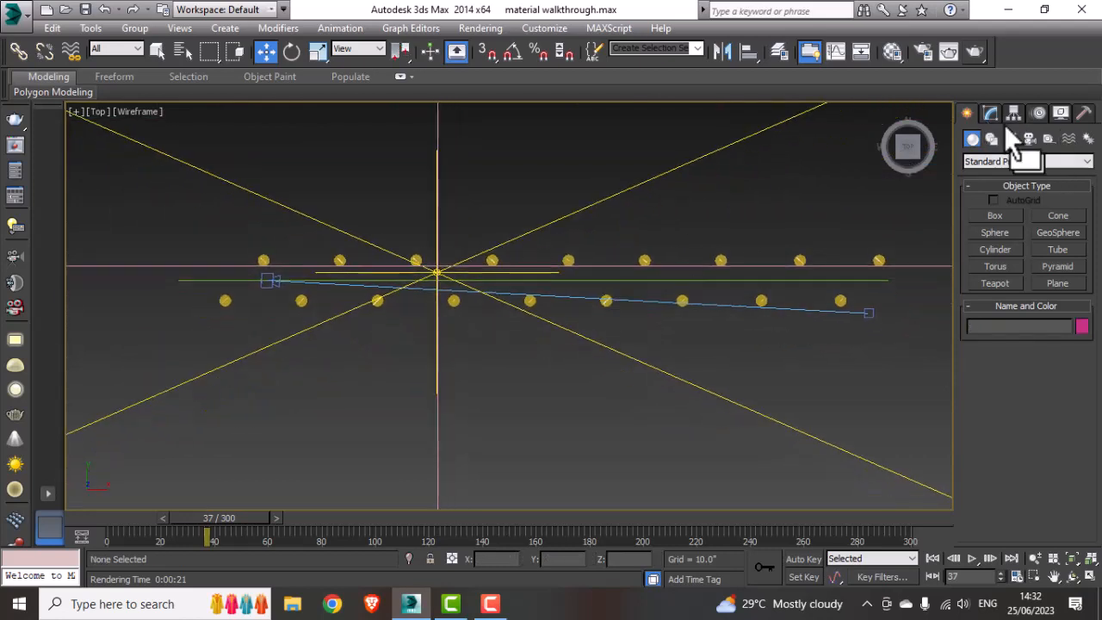
left_click(1029, 140)
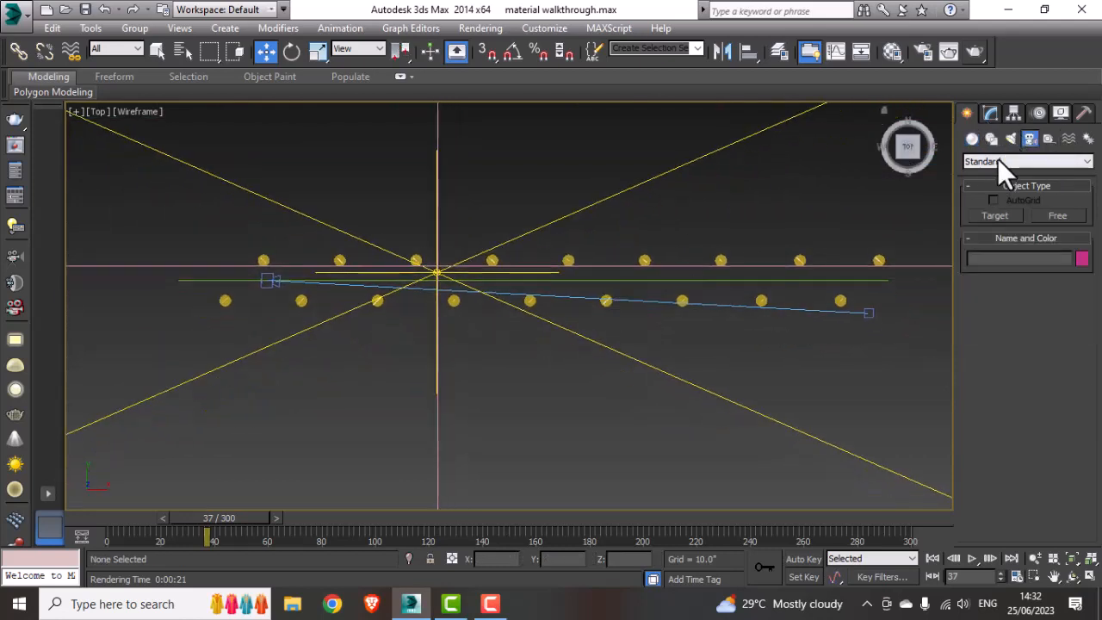
left_click(998, 159)
left_click(980, 186)
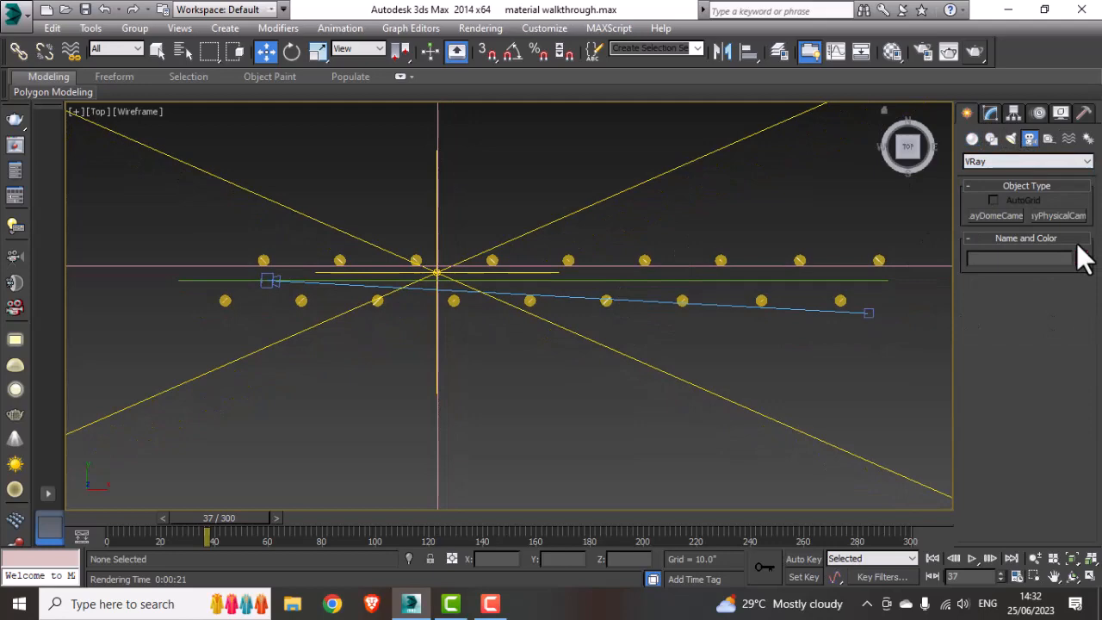
left_click(1039, 218)
scroll(335, 275, "up", 5)
middle_click_drag(335, 276, 392, 322)
scroll(418, 263, "up", 10)
scroll(435, 239, "down", 4)
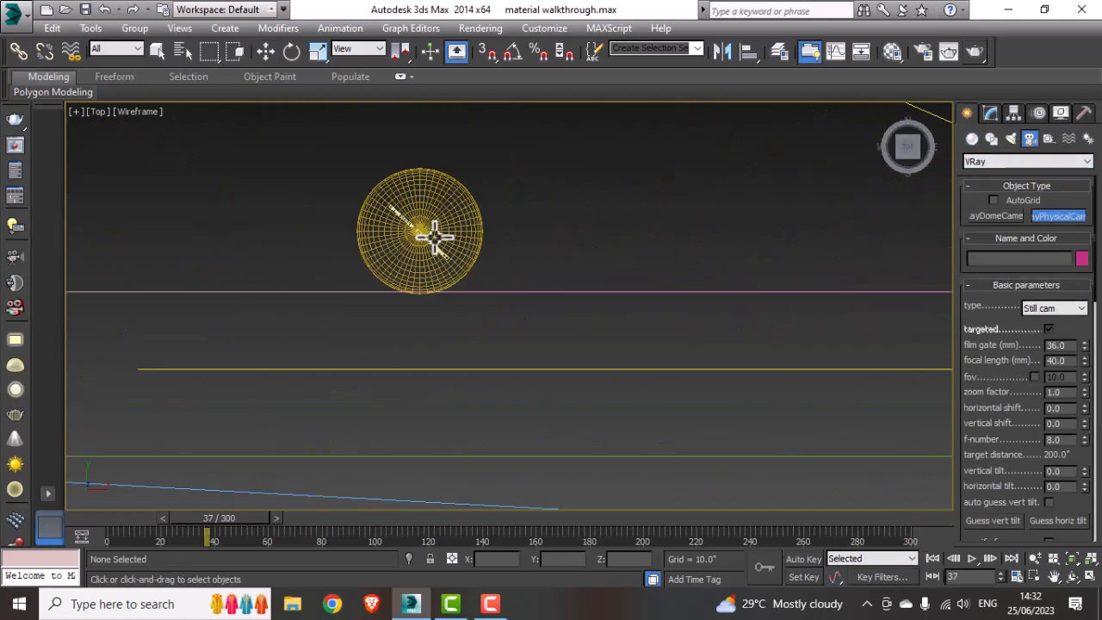
scroll(434, 234, "down", 4)
scroll(414, 307, "down", 5)
middle_click_drag(413, 307, 396, 312)
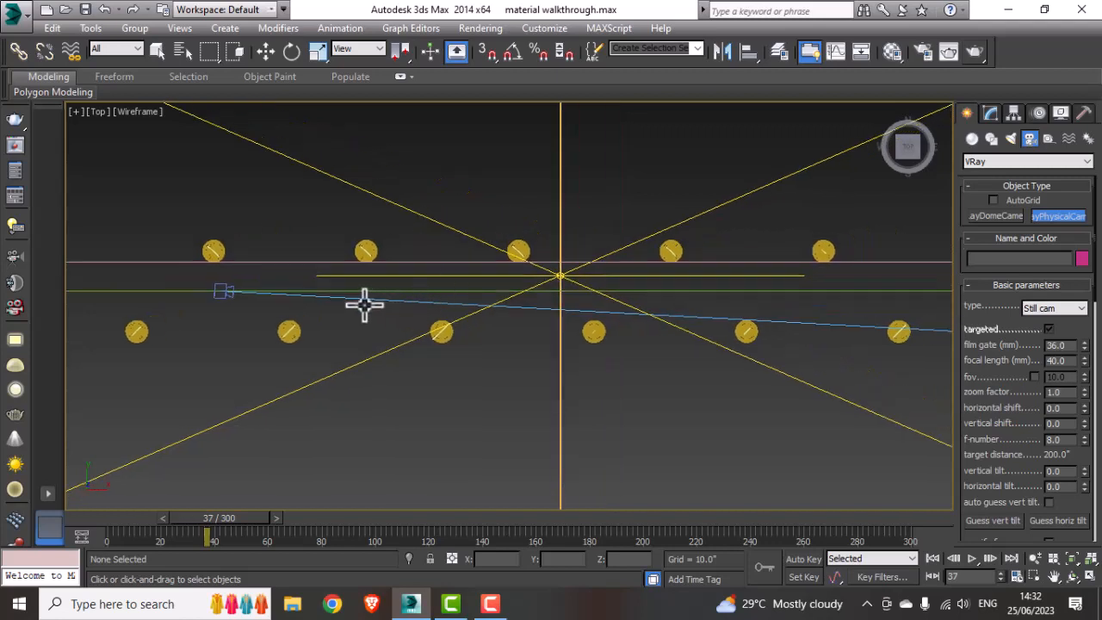
scroll(357, 301, "up", 5)
left_click_drag(252, 281, 370, 191)
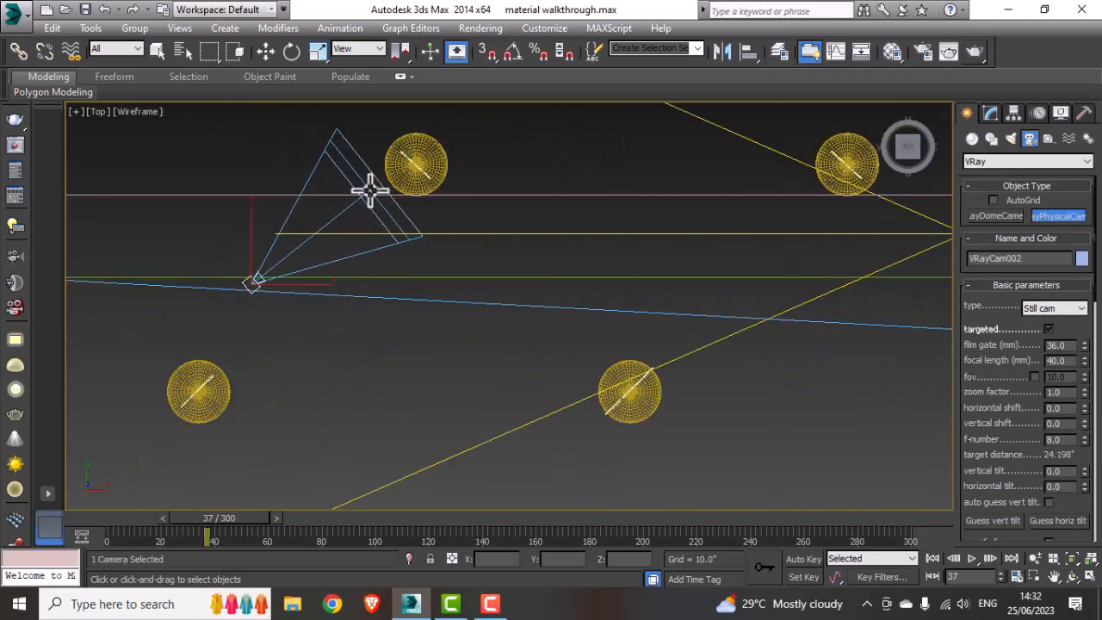
Step: Move the camera's target onto the bump-effect sphere and switch the viewport to the VRayCam002 camera view
key("w")
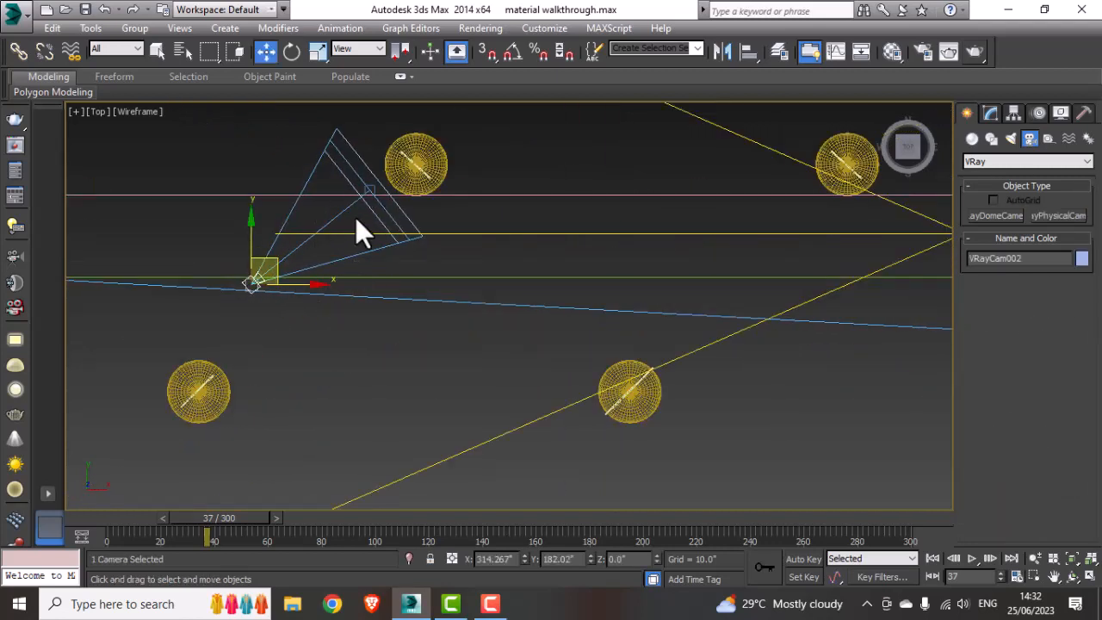
left_click_drag(372, 186, 419, 186)
key("l")
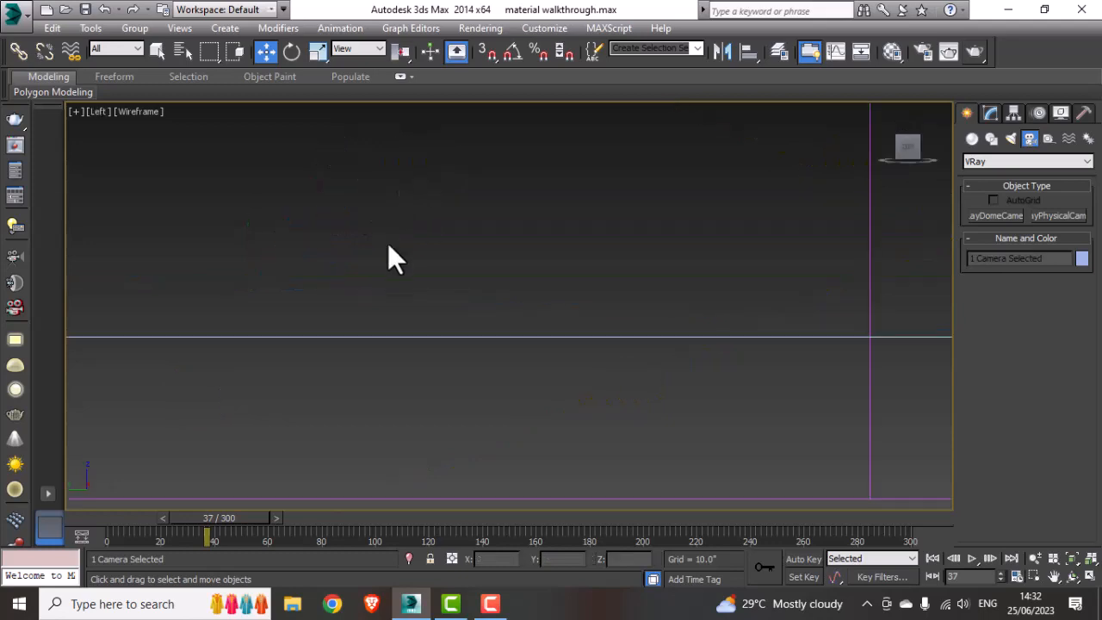
scroll(412, 381, "down", 3)
middle_click_drag(322, 311, 399, 305)
scroll(284, 326, "up", 12)
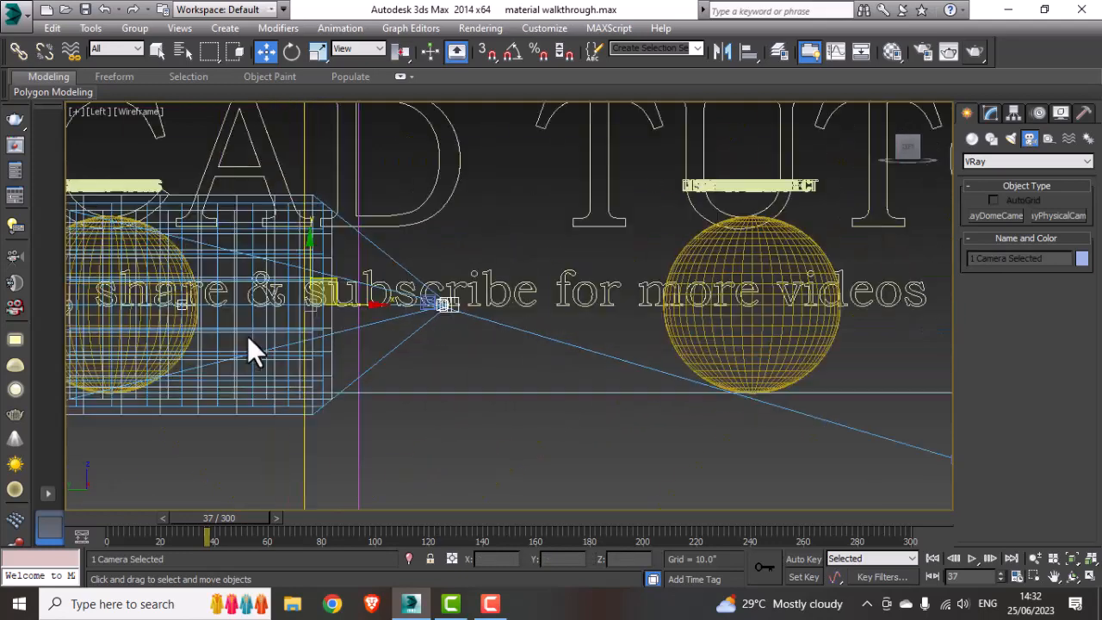
key("c")
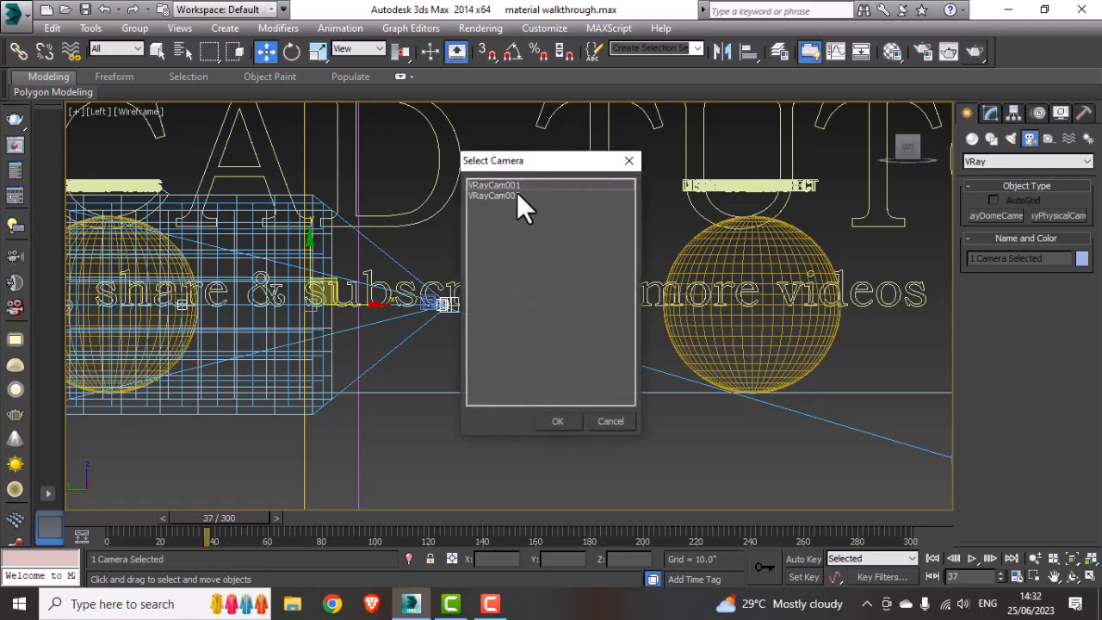
double_click(511, 195)
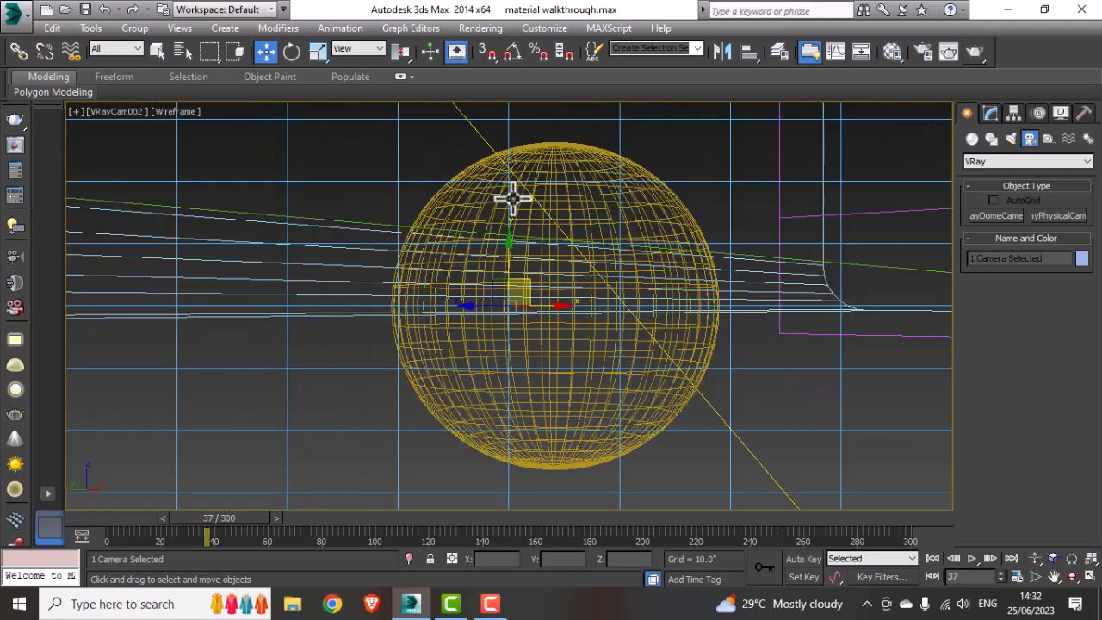
Step: Start a render of the shaded camera view, then cancel it and close the frame buffer
left_click(762, 163)
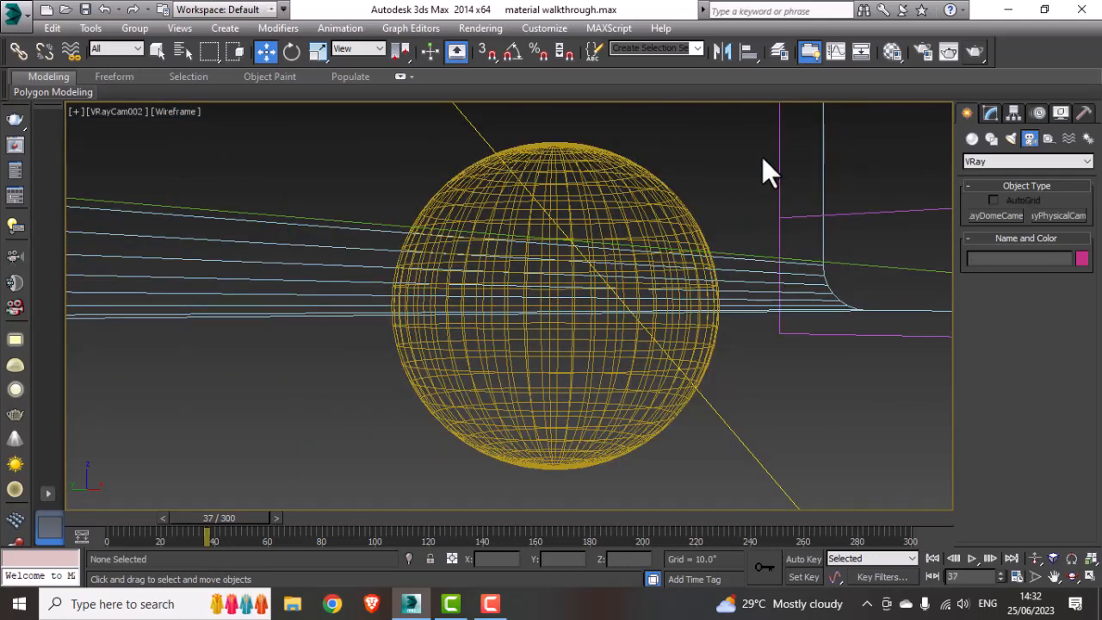
key("F3")
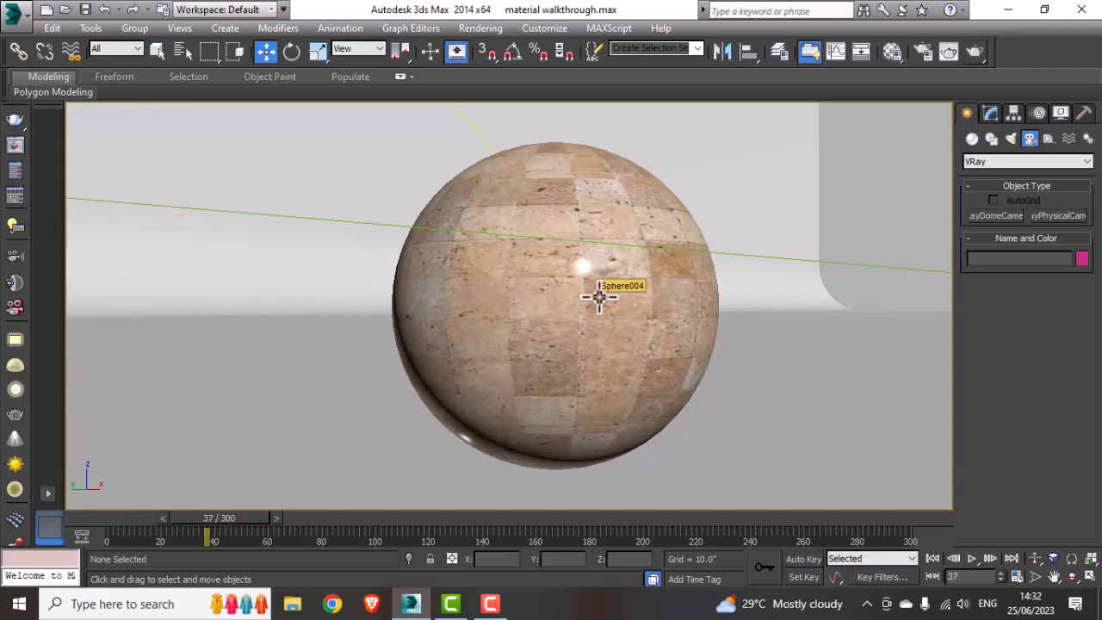
key("shift+q")
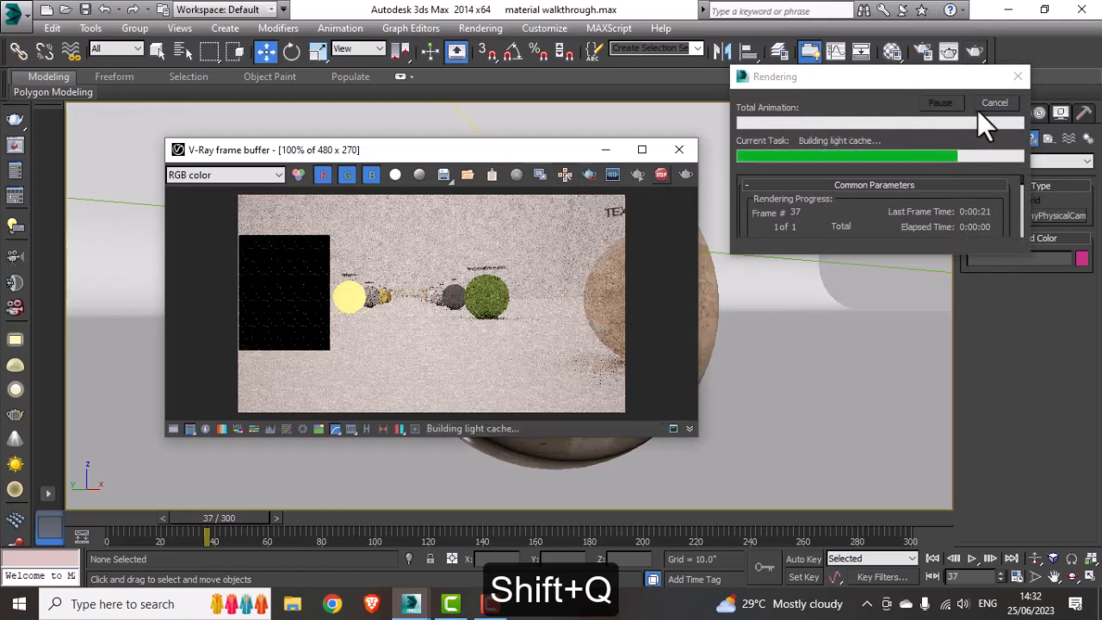
left_click(684, 174)
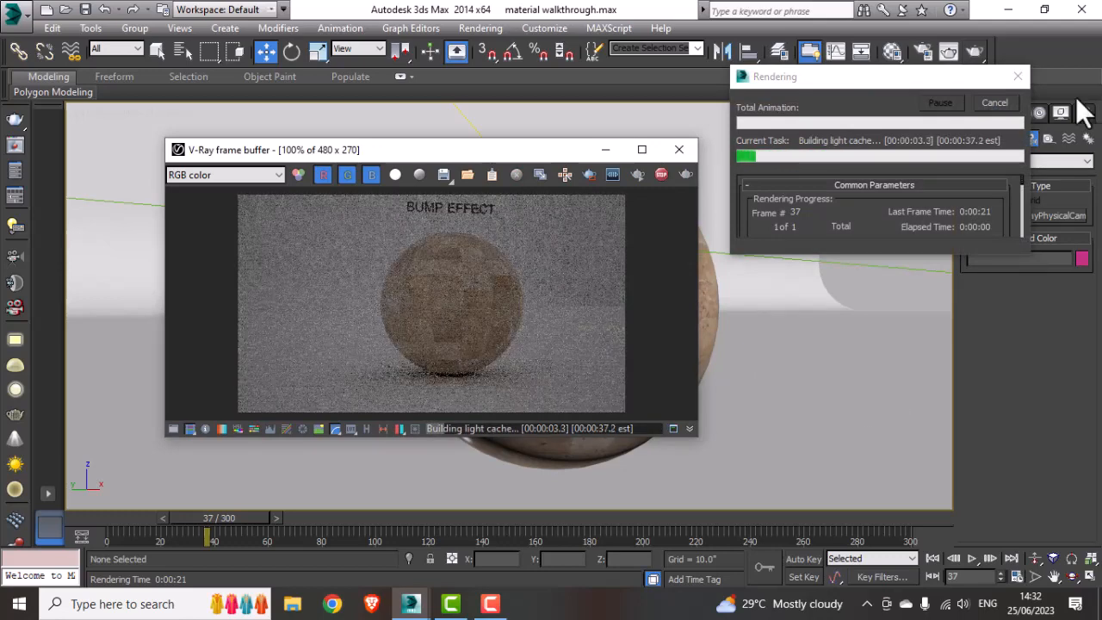
left_click(996, 107)
left_click(679, 150)
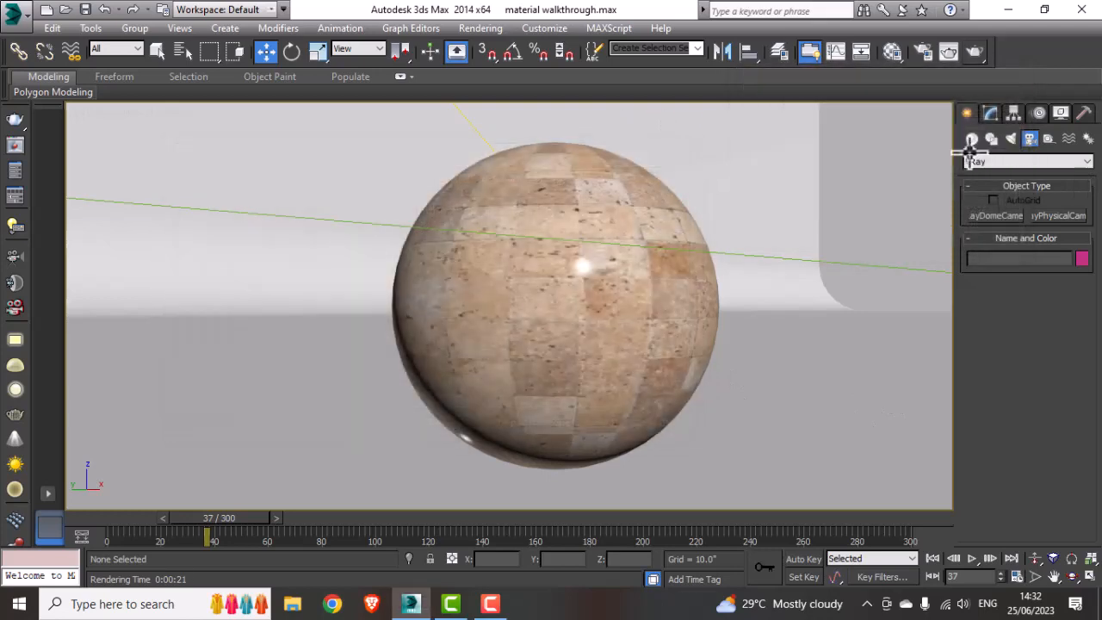
Step: Select the camera and set its white balance to Neutral, shutter speed to 100 and film speed (ISO) to 250
left_click(106, 111)
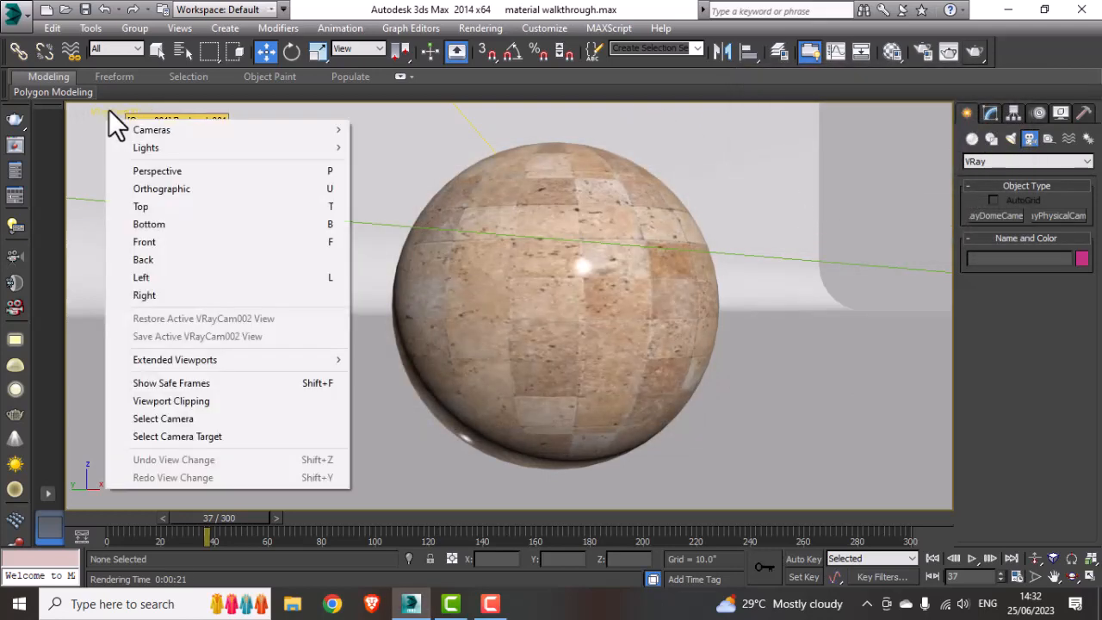
left_click(204, 419)
left_click(993, 112)
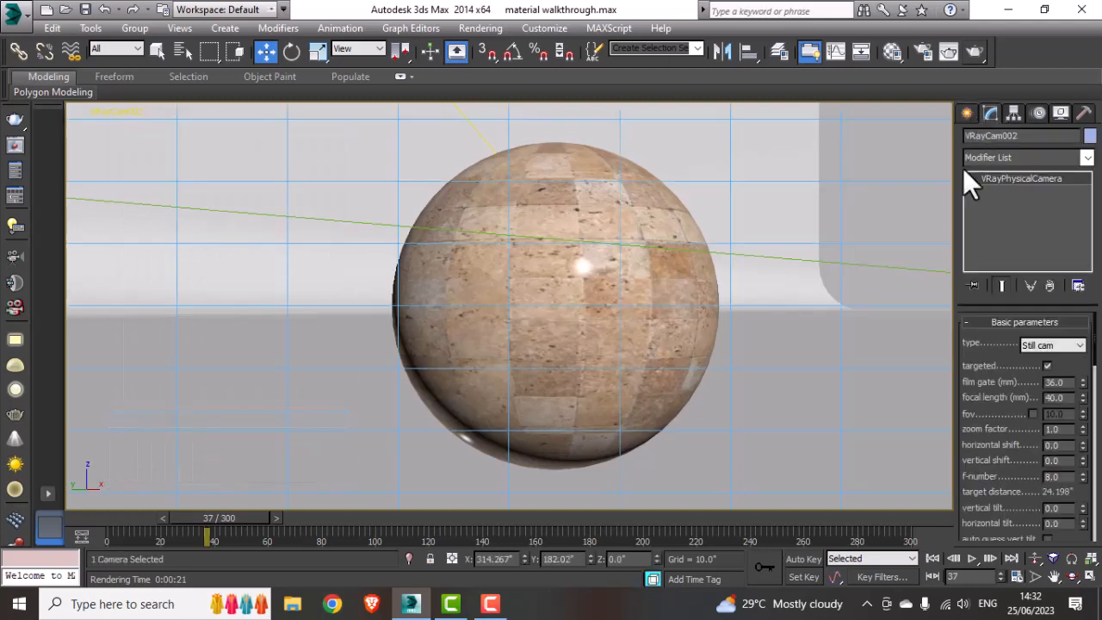
left_click_drag(1006, 465, 1004, 288)
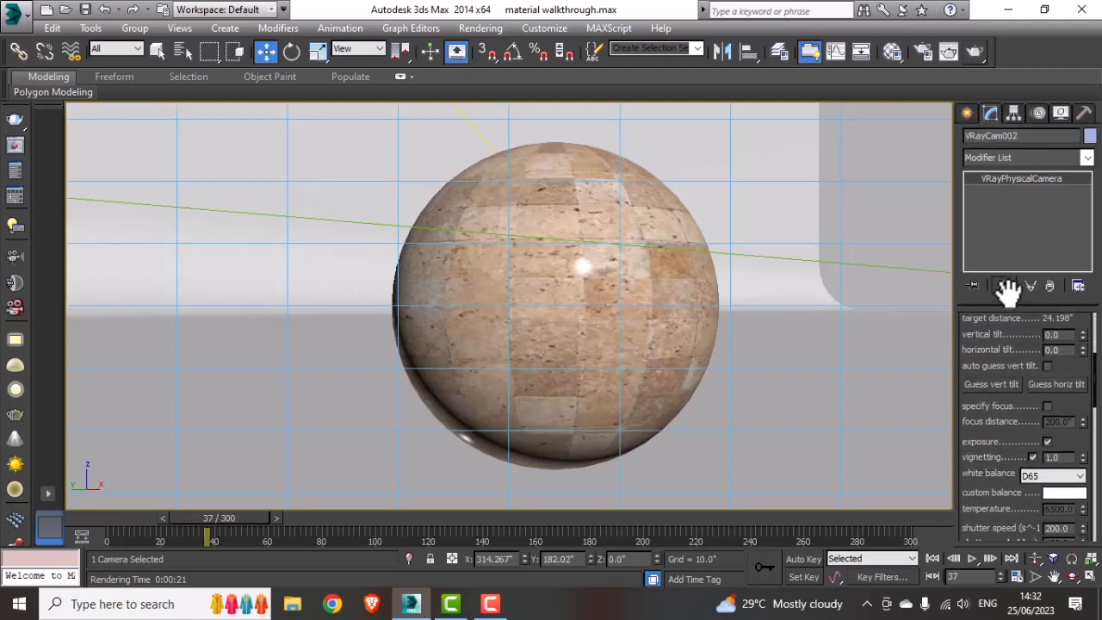
left_click_drag(1006, 489, 1005, 443)
left_click(1026, 440)
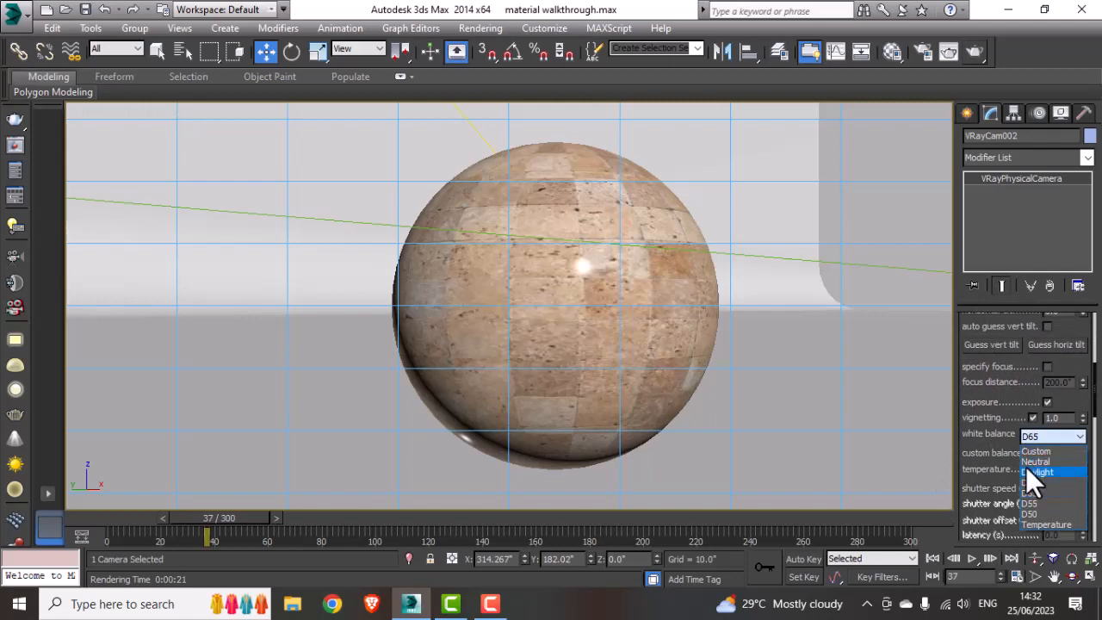
left_click(1035, 462)
scroll(1005, 448, "down", 2)
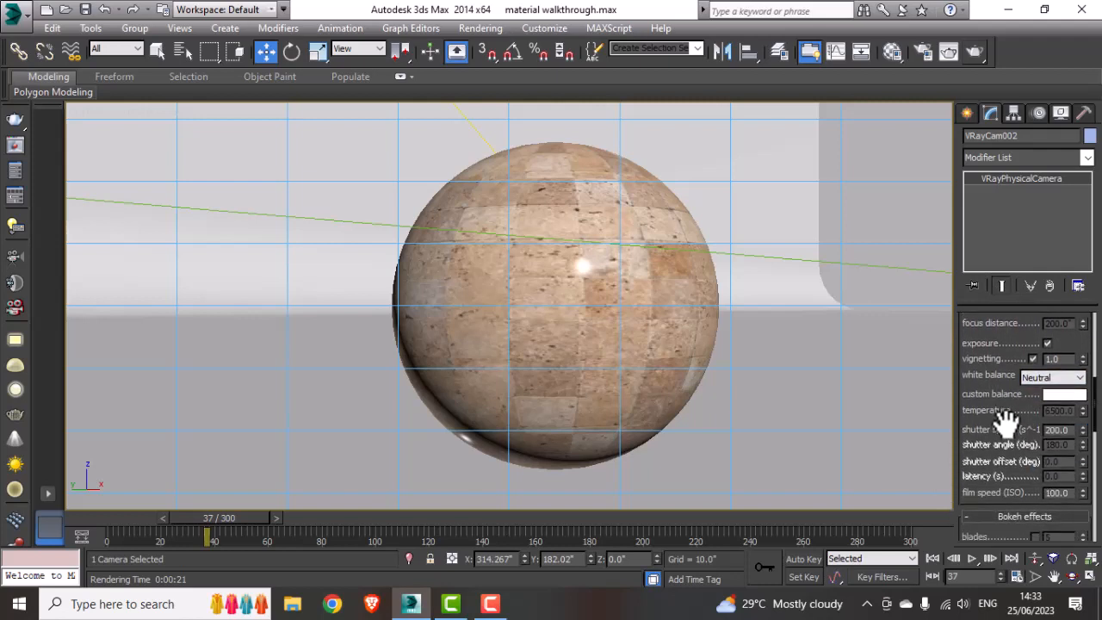
double_click(1061, 427)
type("100")
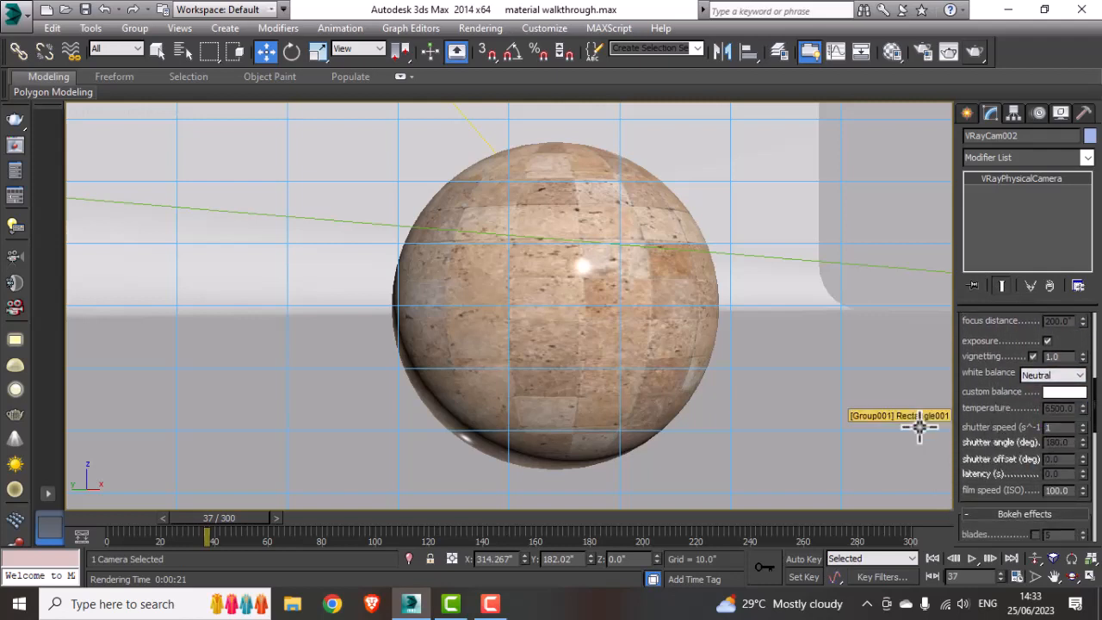
double_click(1059, 490)
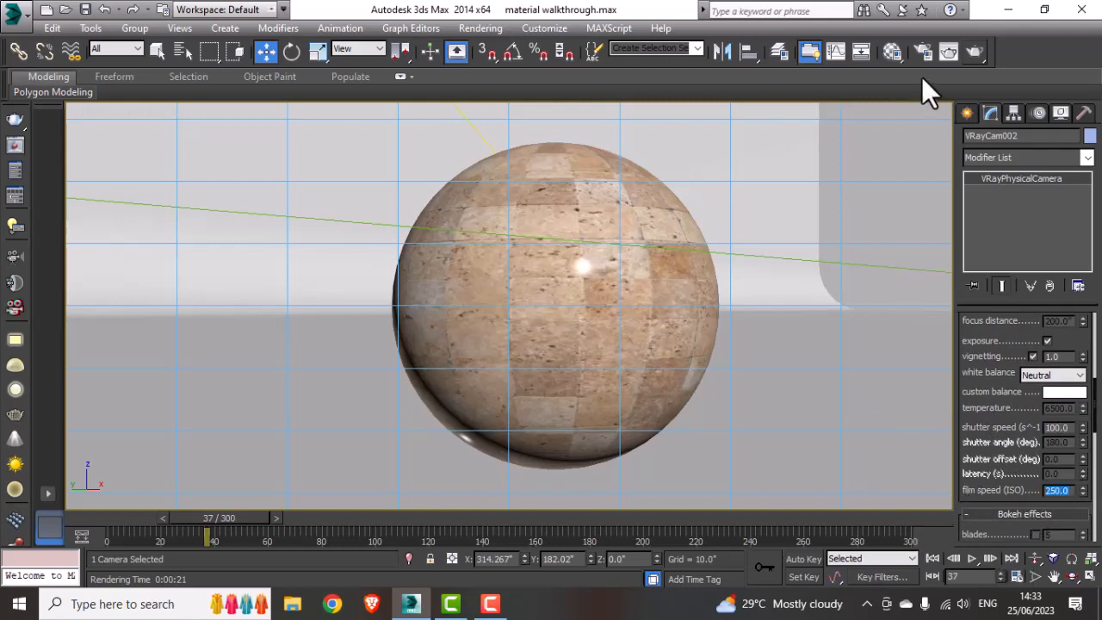
Step: Render the camera view and inspect the result in a maximized frame buffer
left_click(973, 52)
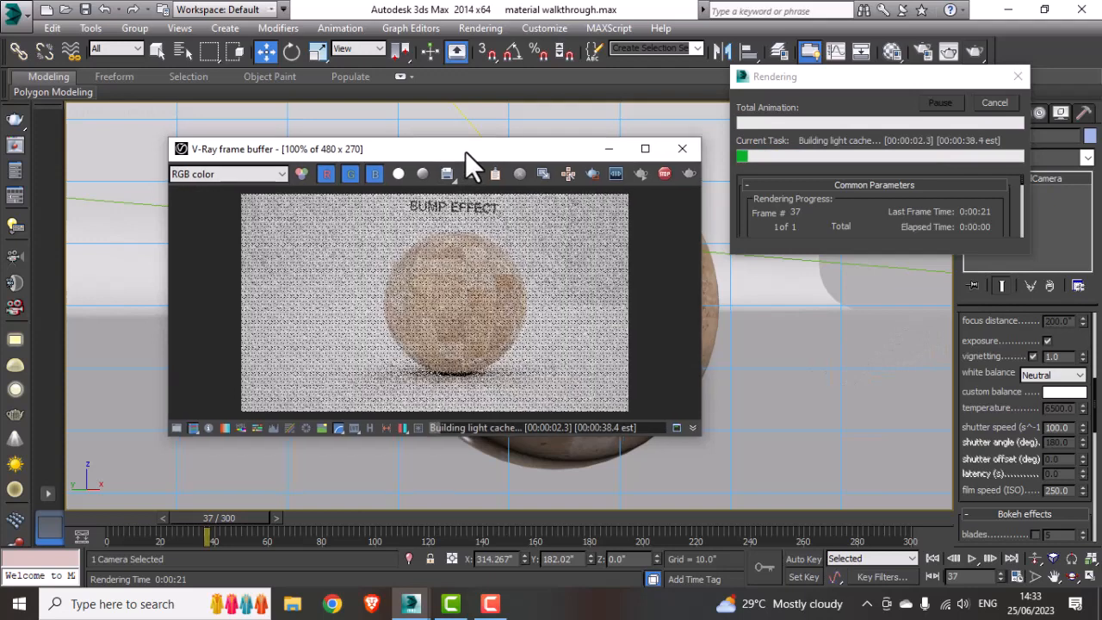
left_click_drag(463, 151, 508, 171)
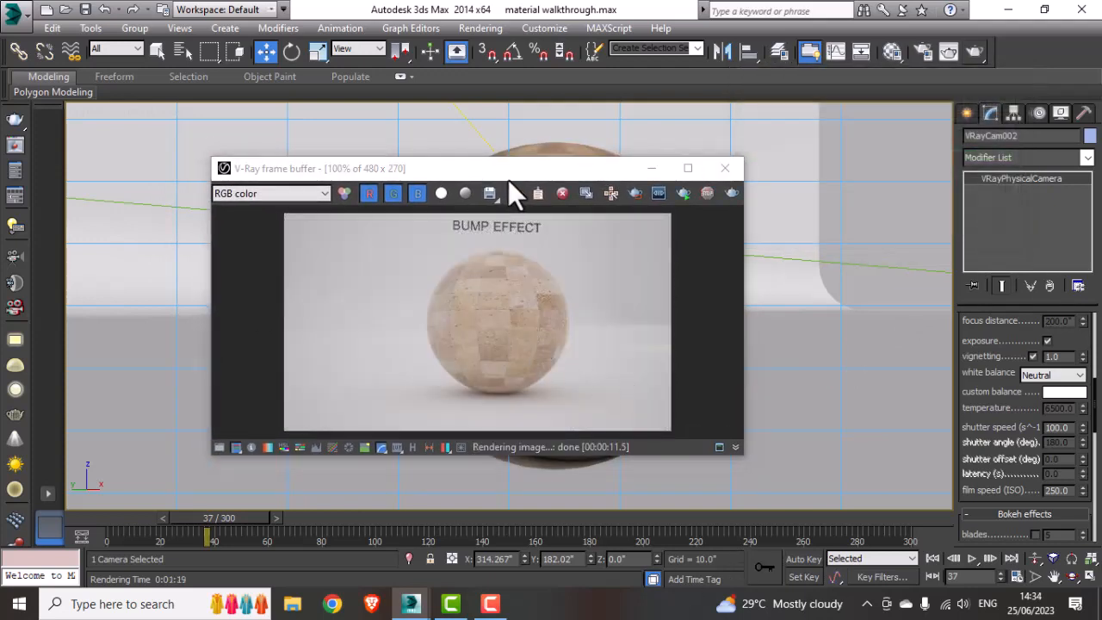
left_click_drag(511, 174, 521, 205)
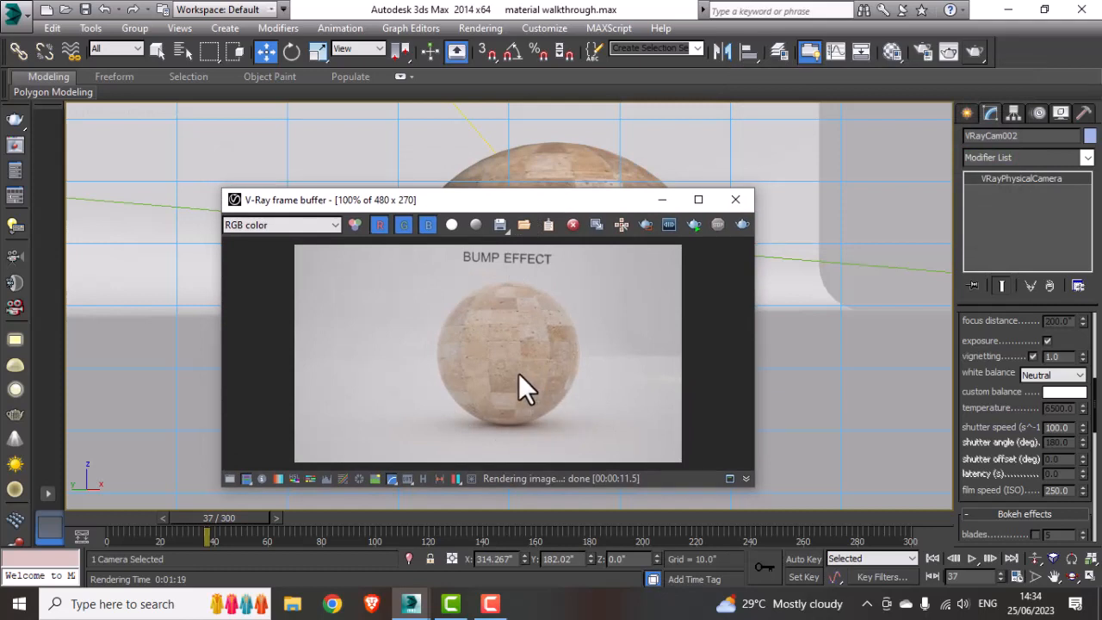
left_click(709, 205)
scroll(613, 290, "up", 1)
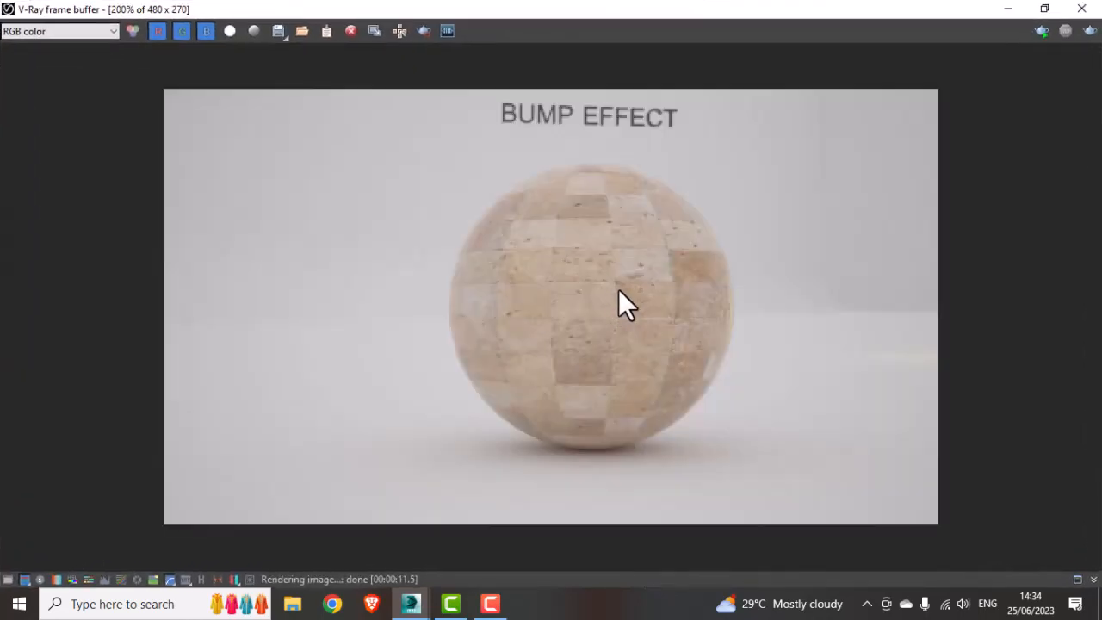
scroll(618, 291, "down", 1)
left_click(1044, 9)
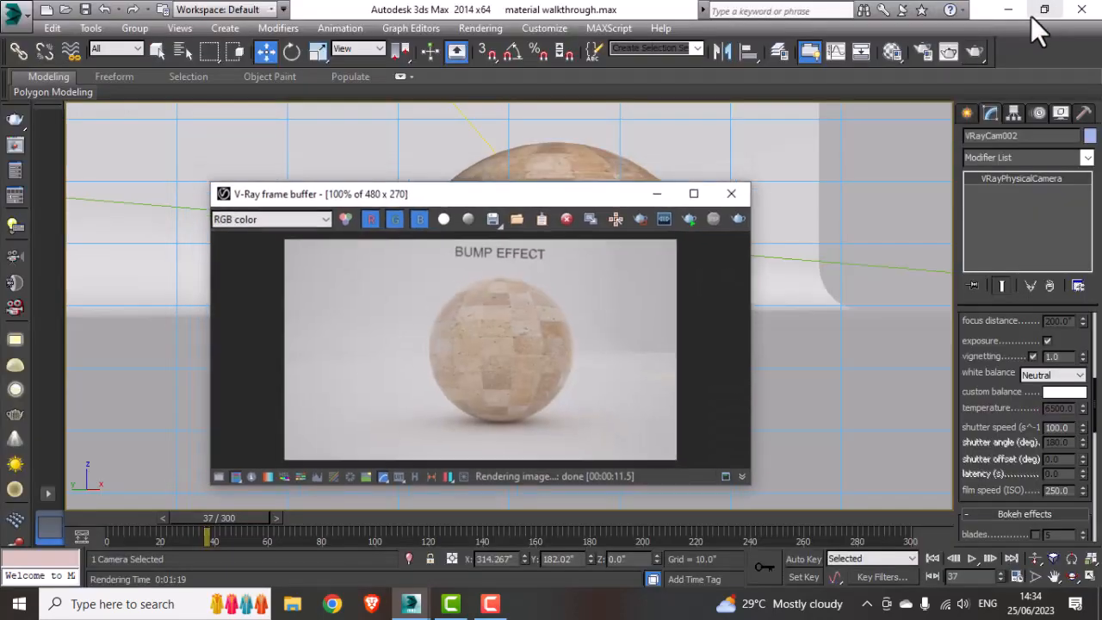
Step: Set Material #49's bump amount to 130 and check its enlarged preview
left_click_drag(480, 203, 489, 182)
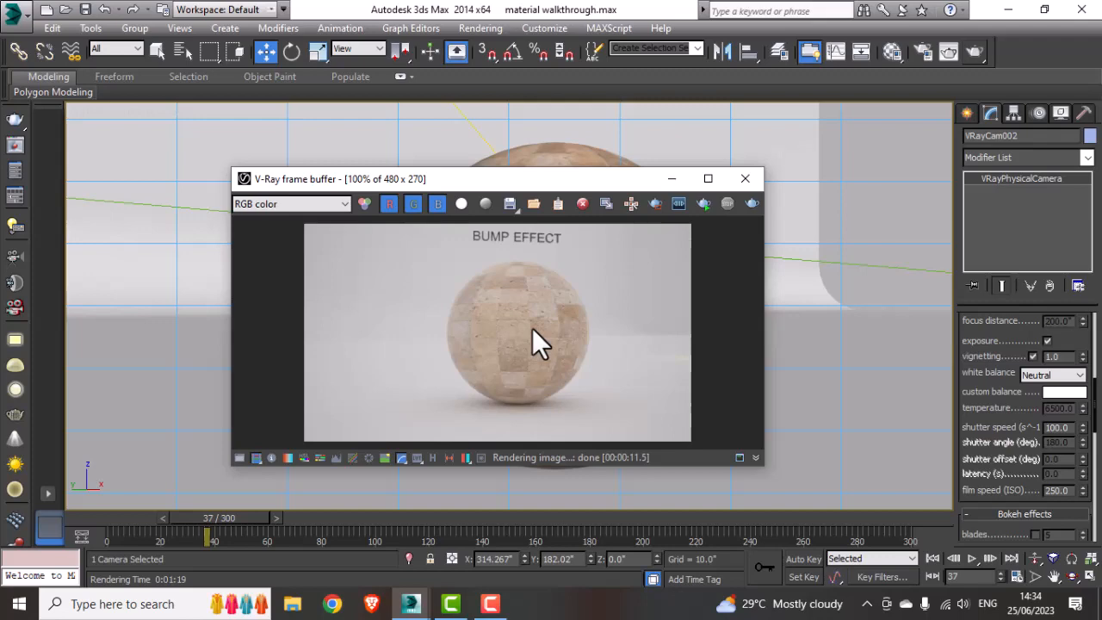
left_click(892, 52)
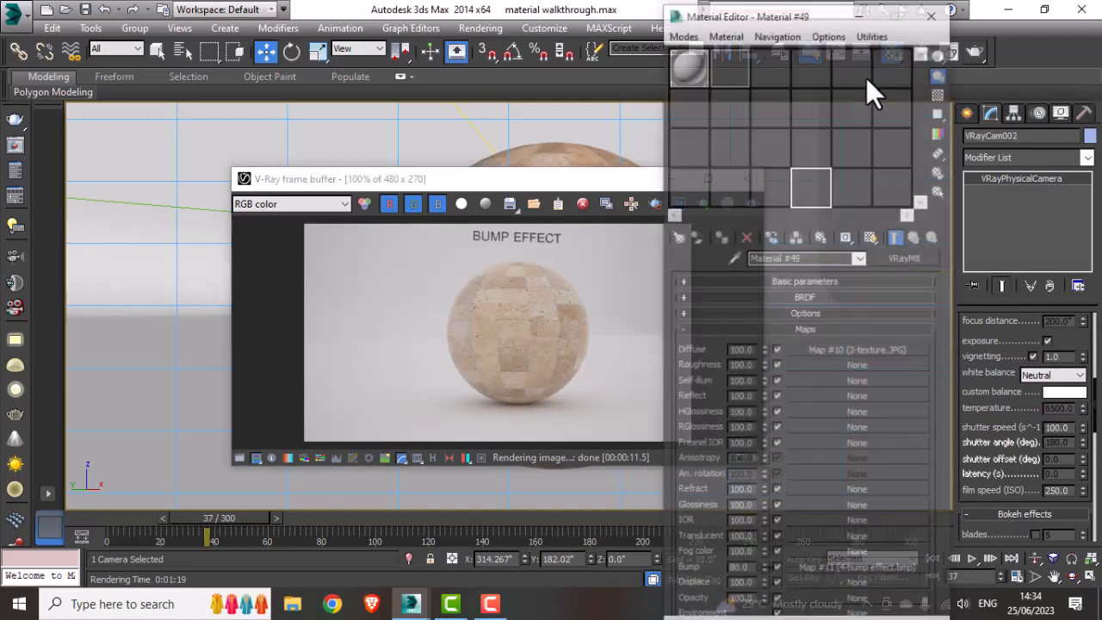
double_click(738, 571)
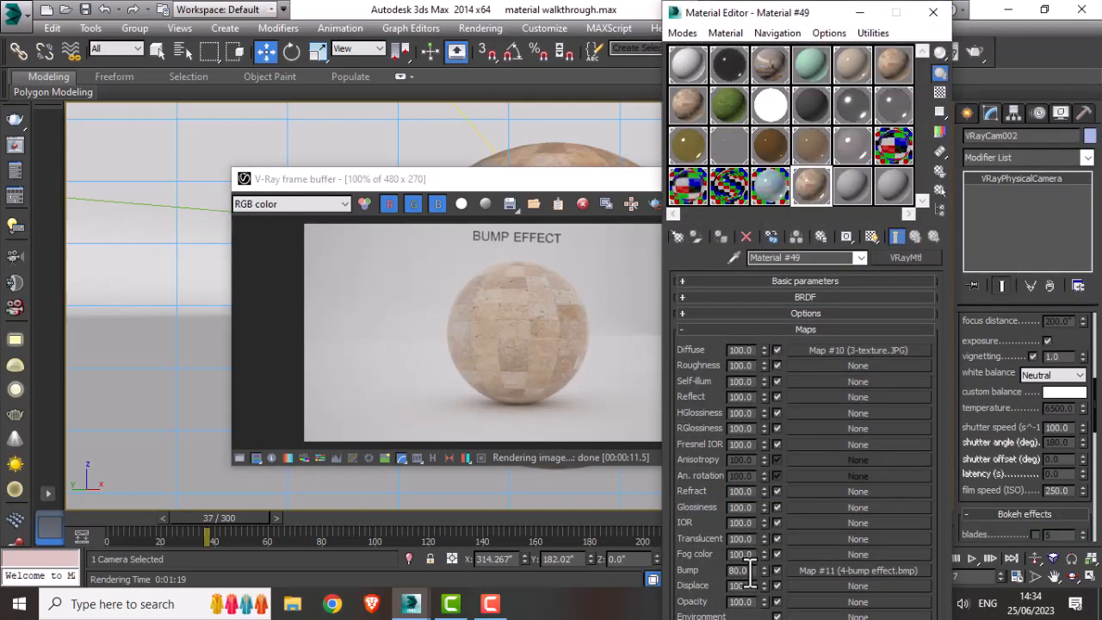
type("130")
key("Return")
double_click(818, 195)
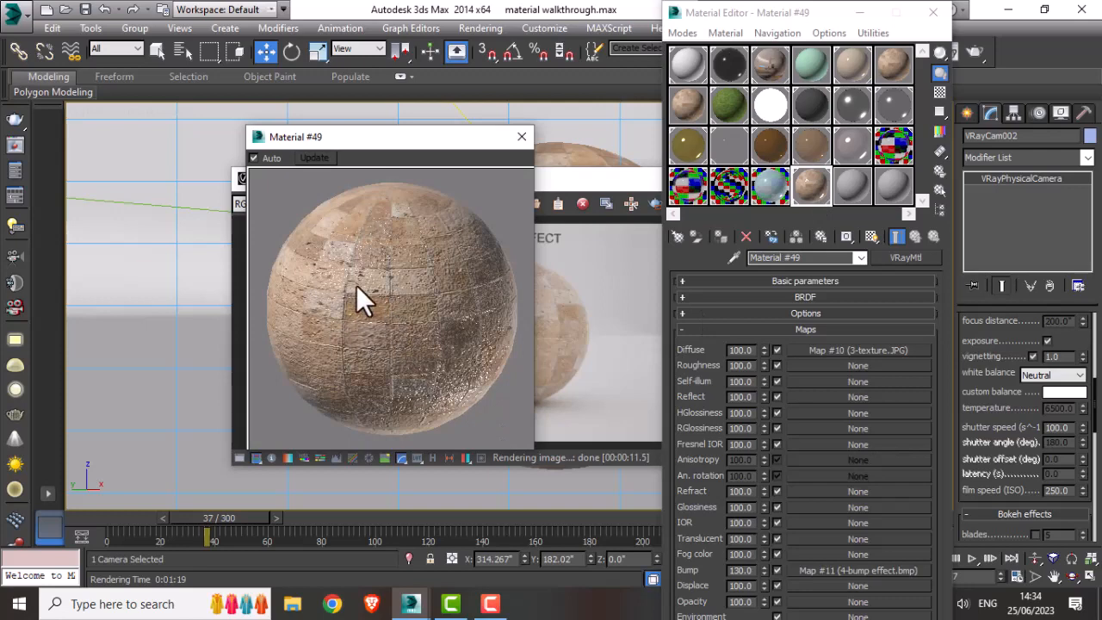
left_click(523, 138)
Step: Re-render the camera view from the frame buffer
left_click_drag(608, 183, 474, 192)
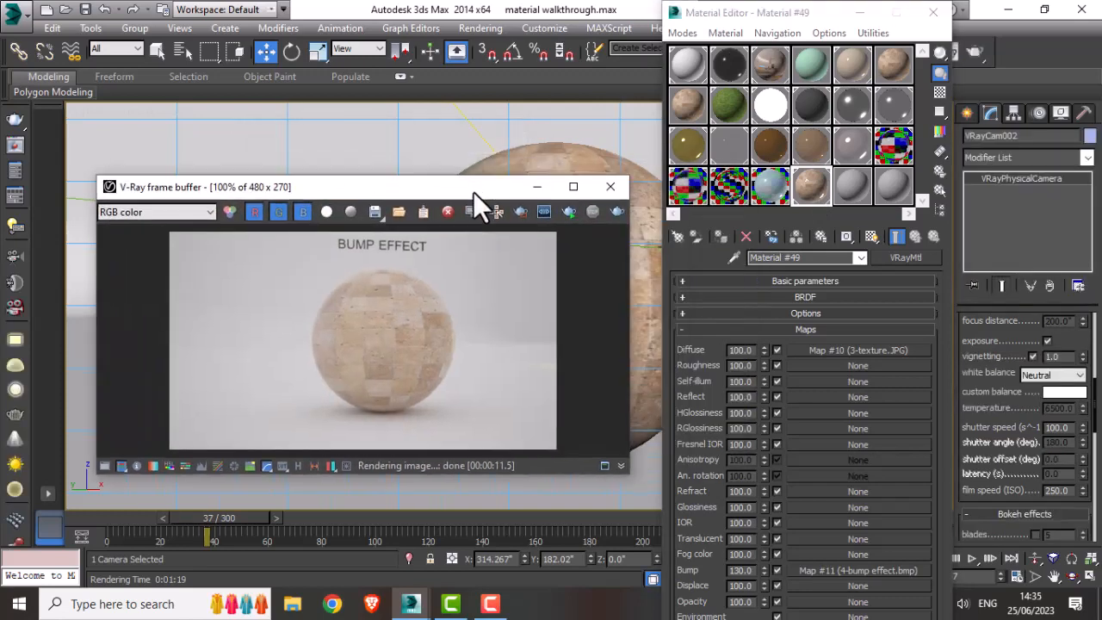
left_click(616, 212)
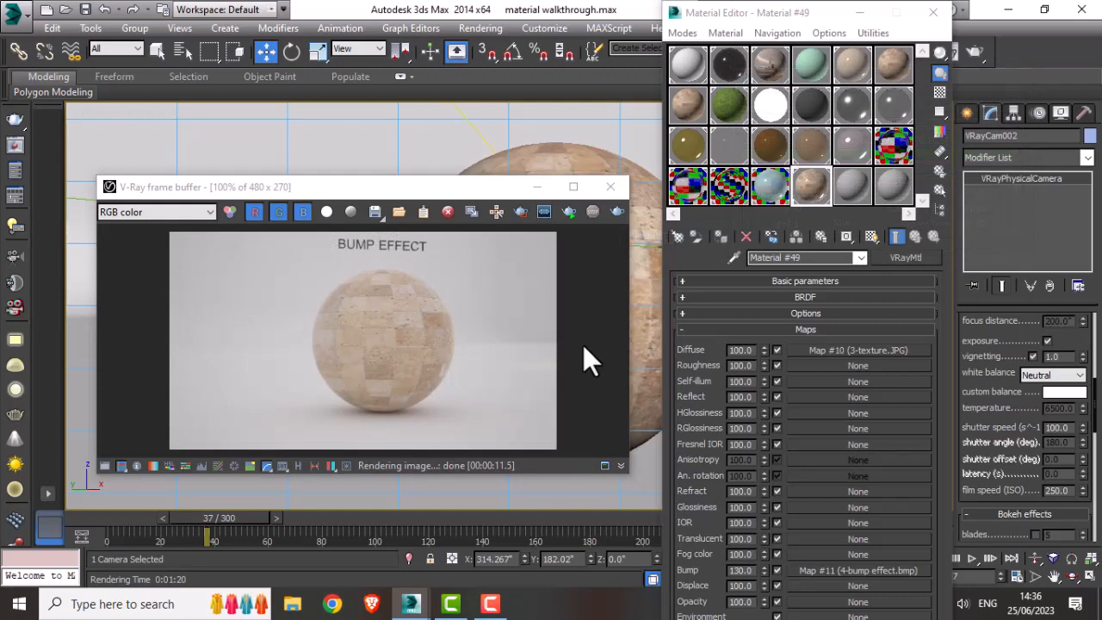
Step: Close the frame buffer and switch the viewport to the displacement-effect camera in shaded mode
left_click_drag(401, 195, 429, 176)
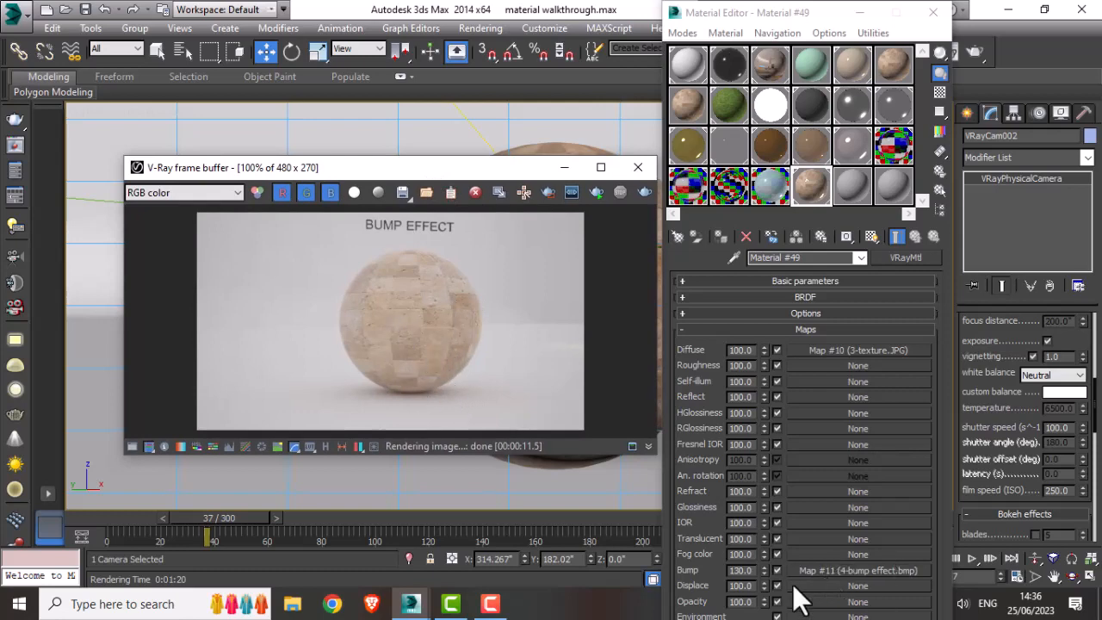
left_click(734, 571)
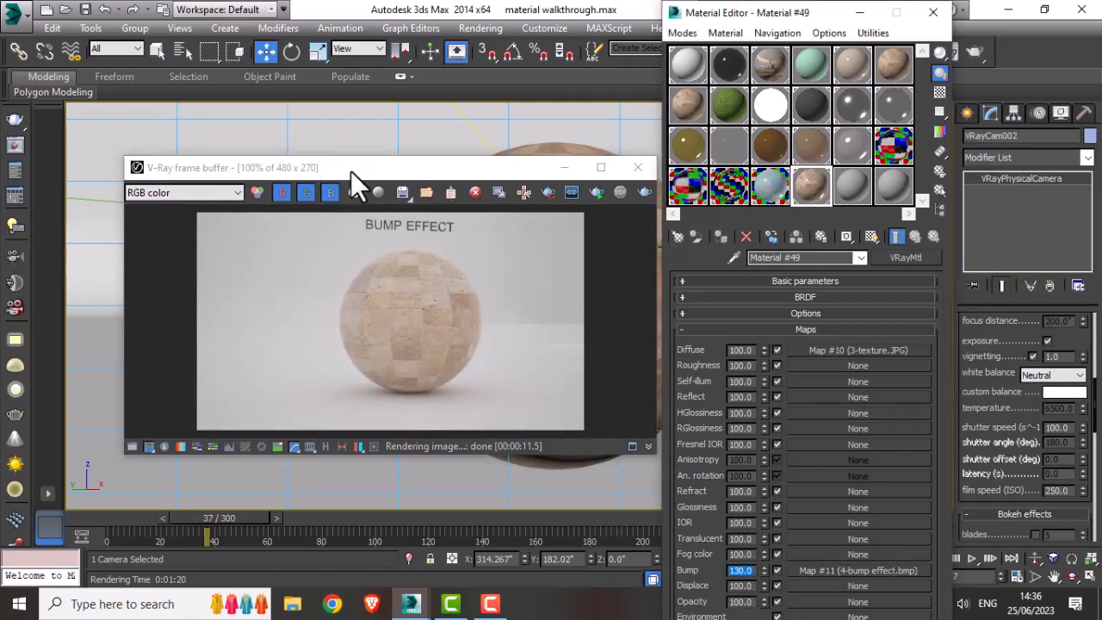
left_click_drag(376, 168, 386, 195)
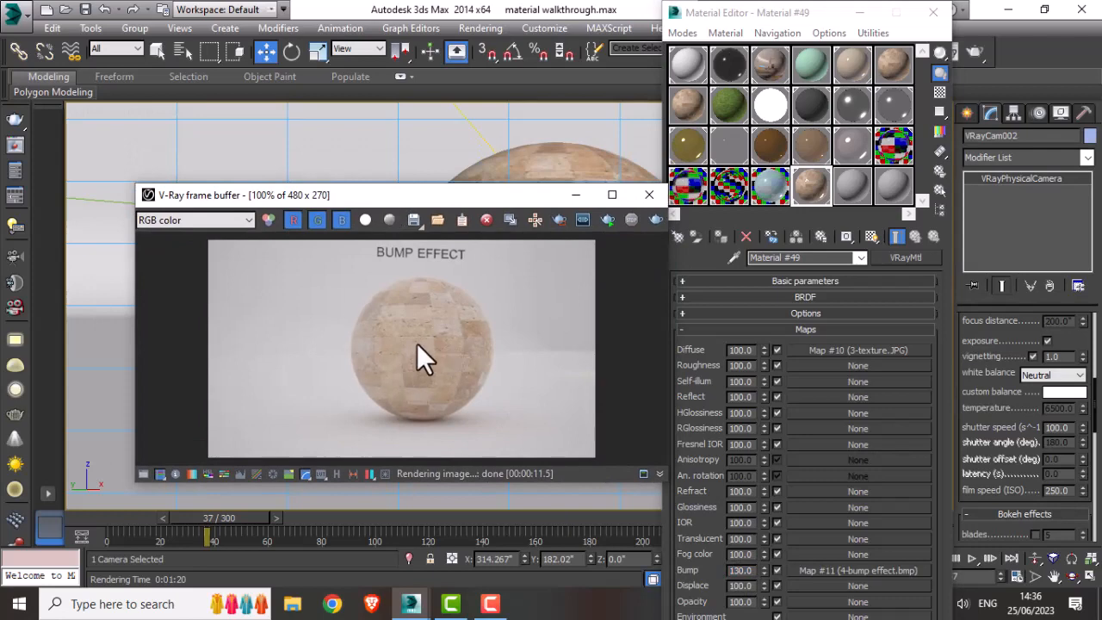
left_click(649, 196)
left_click(862, 14)
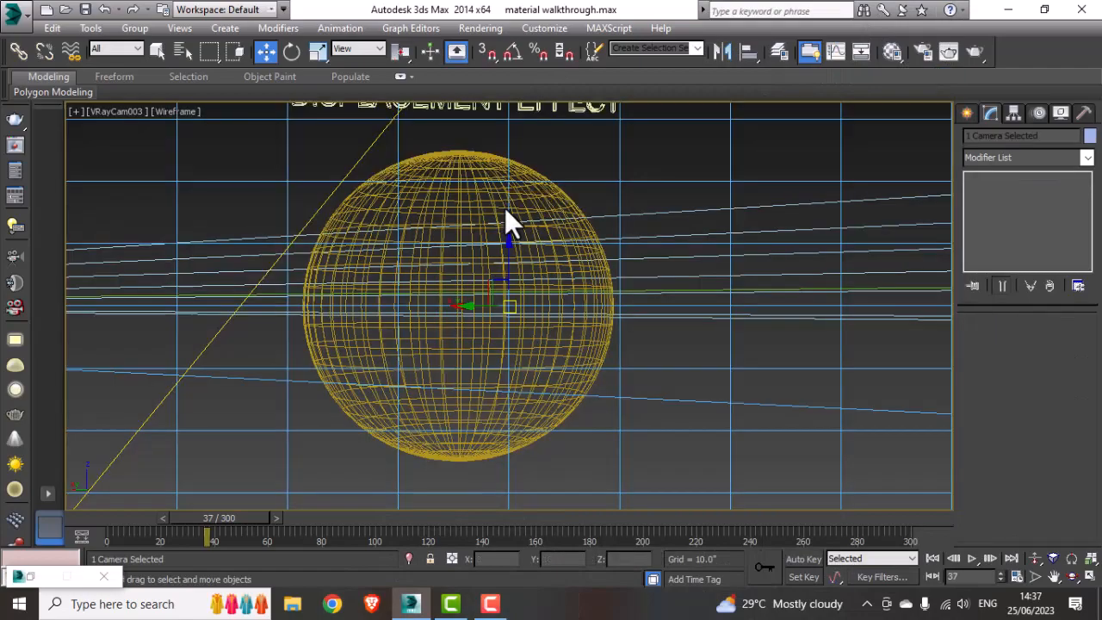
middle_click_drag(504, 209, 588, 250)
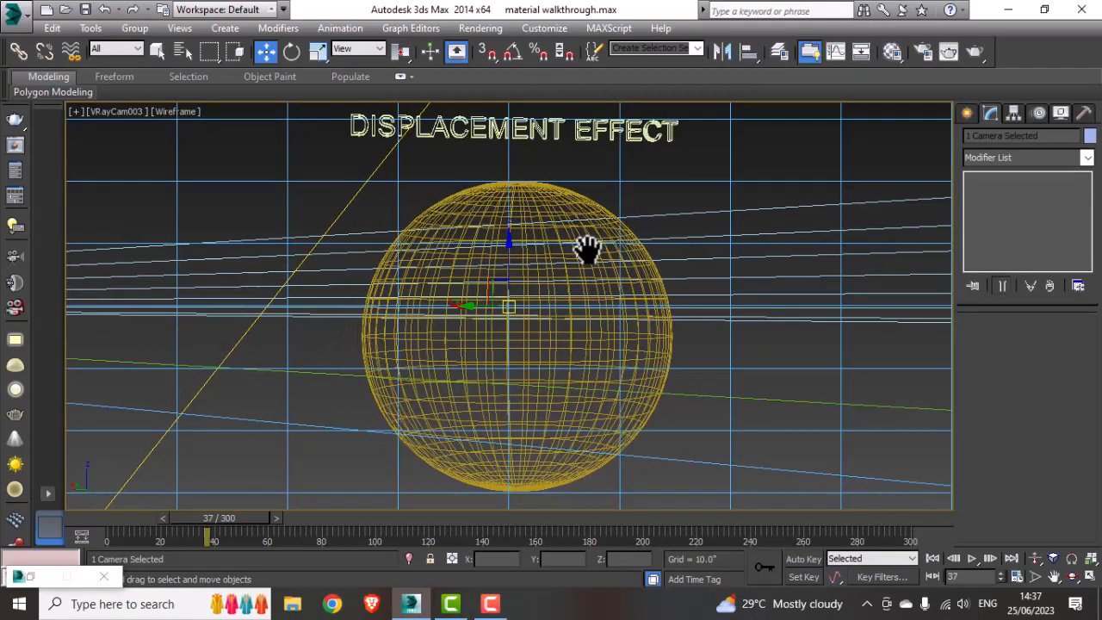
left_click(800, 131)
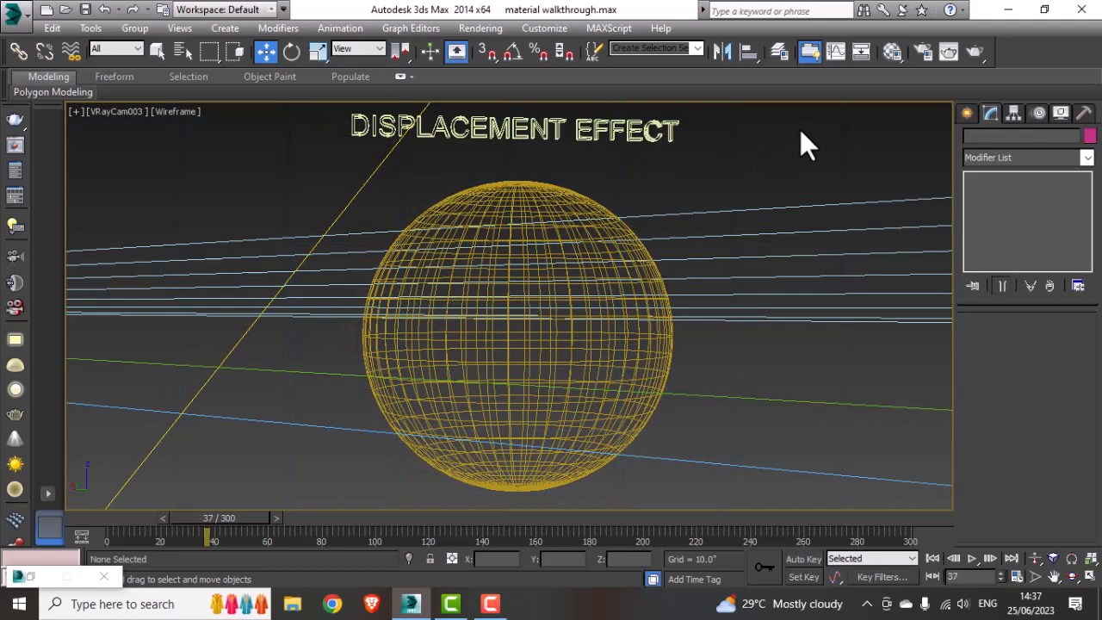
key("F3")
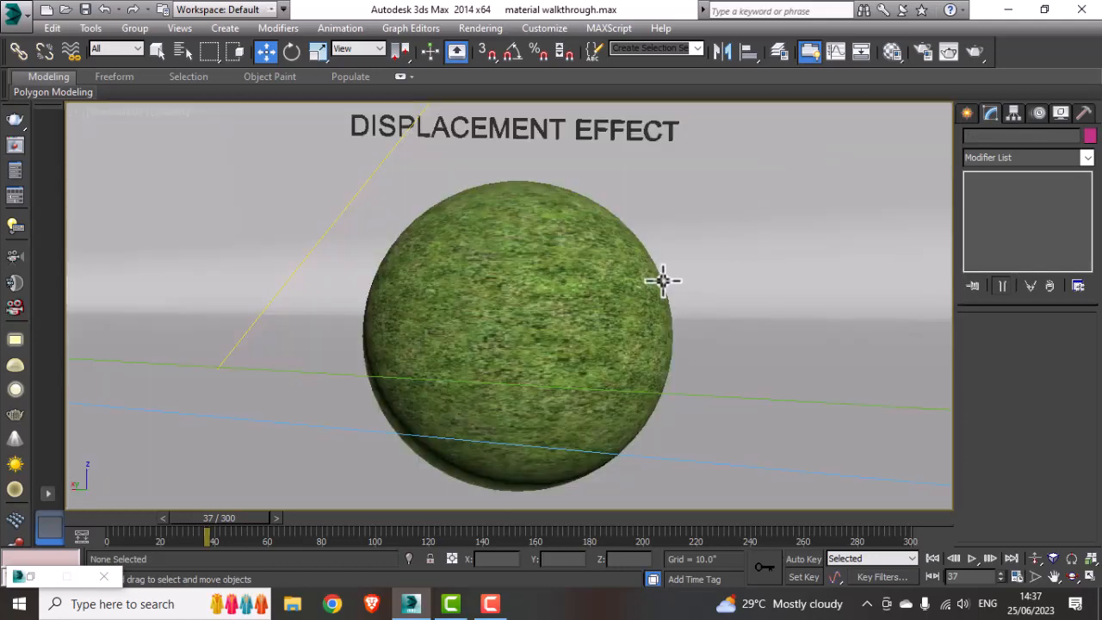
Step: Create a new VRayMtl, Material #50, in a sample slot of the Material Editor
left_click(893, 51)
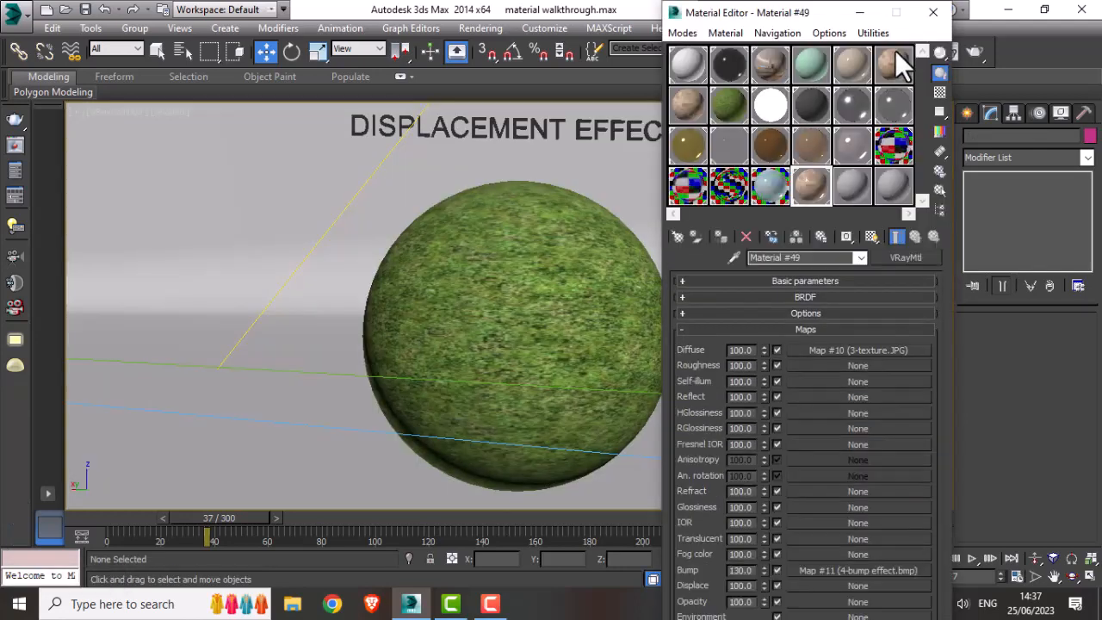
left_click(680, 236)
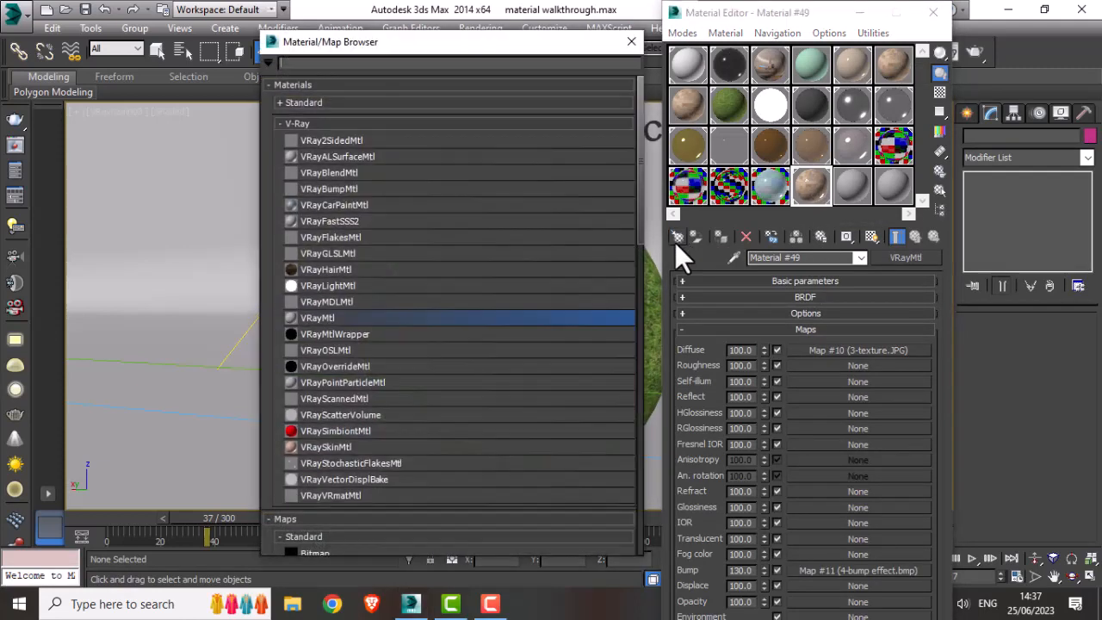
double_click(328, 317)
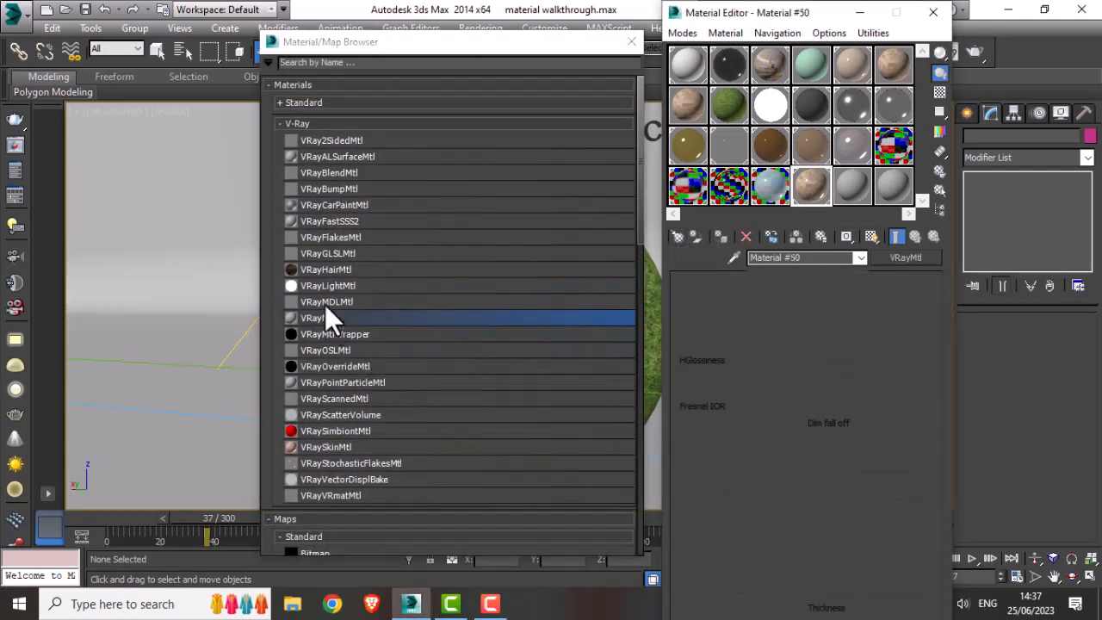
left_click(632, 43)
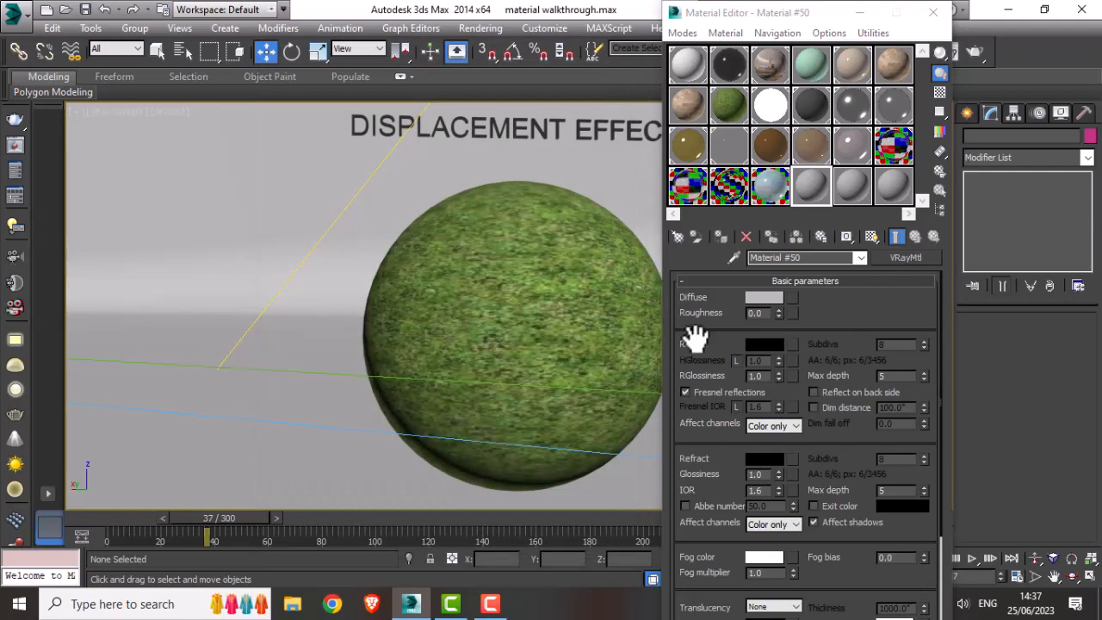
Step: Assign the 5-displacement bitmap as Material #50's diffuse map
left_click(793, 298)
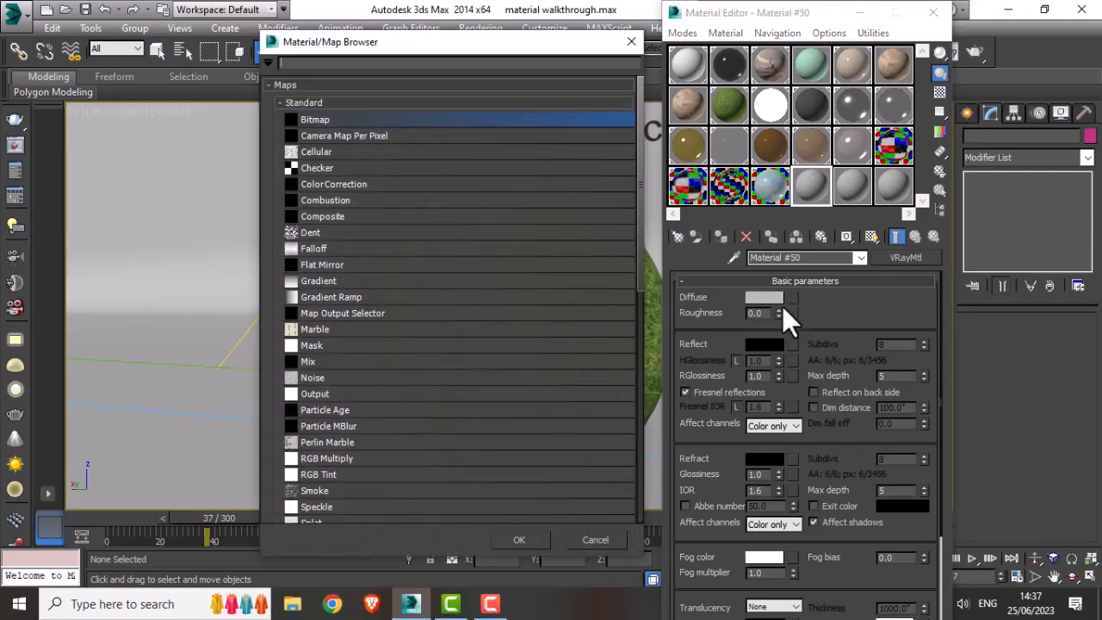
double_click(315, 122)
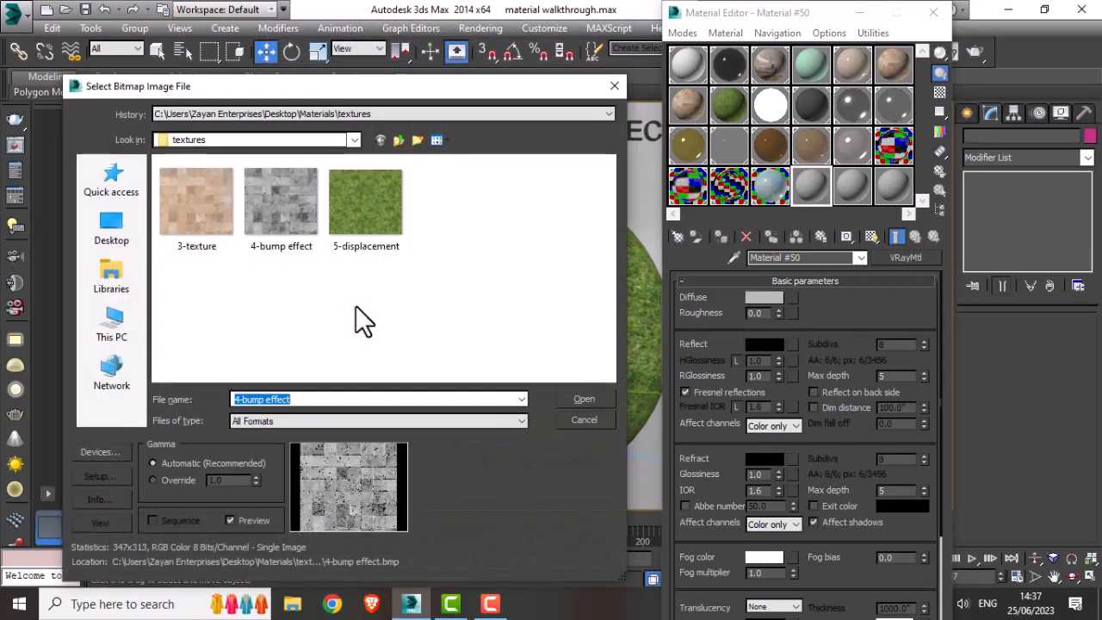
left_click(364, 231)
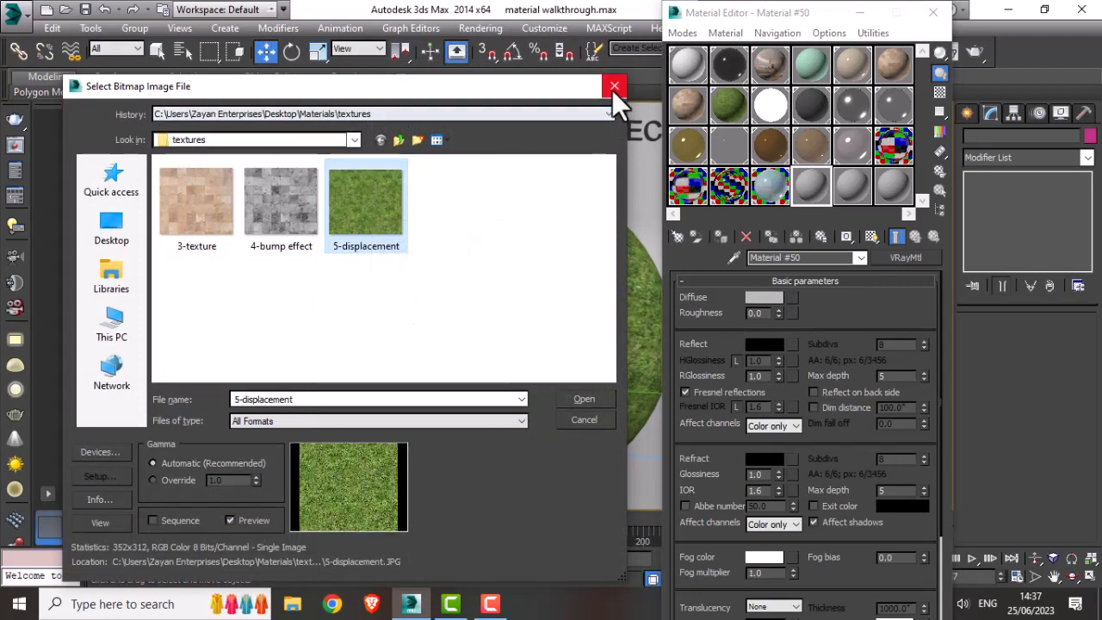
left_click(588, 399)
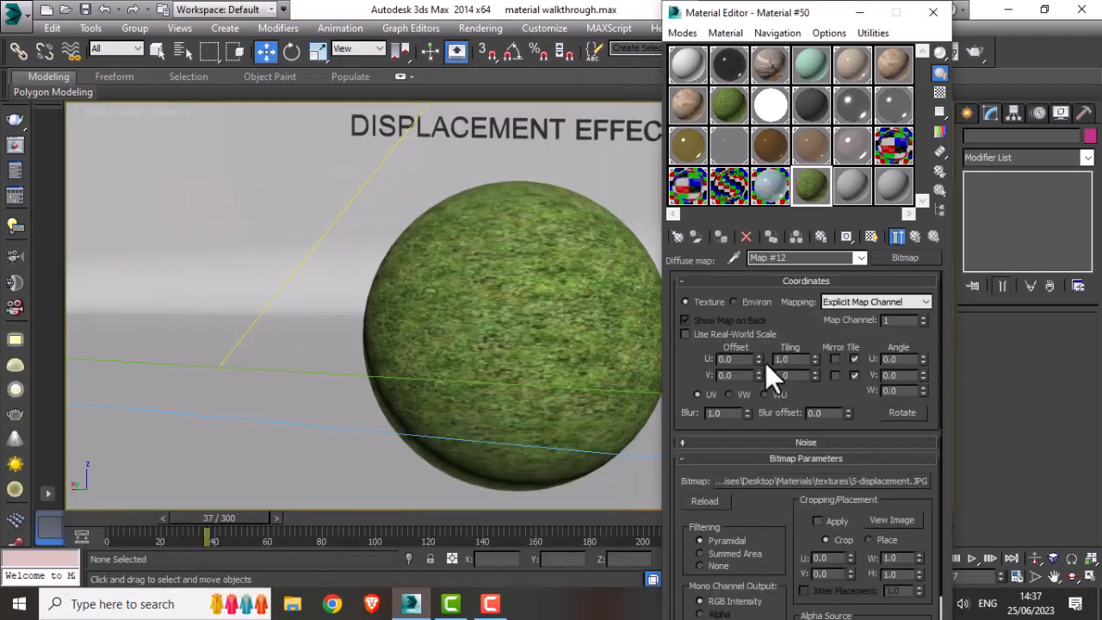
Step: Set the bitmap's U tiling to 2 and V tiling to 3, then check the enlarged map preview
left_click(792, 359)
type("2")
key("Tab")
type("3")
key("Return")
double_click(811, 188)
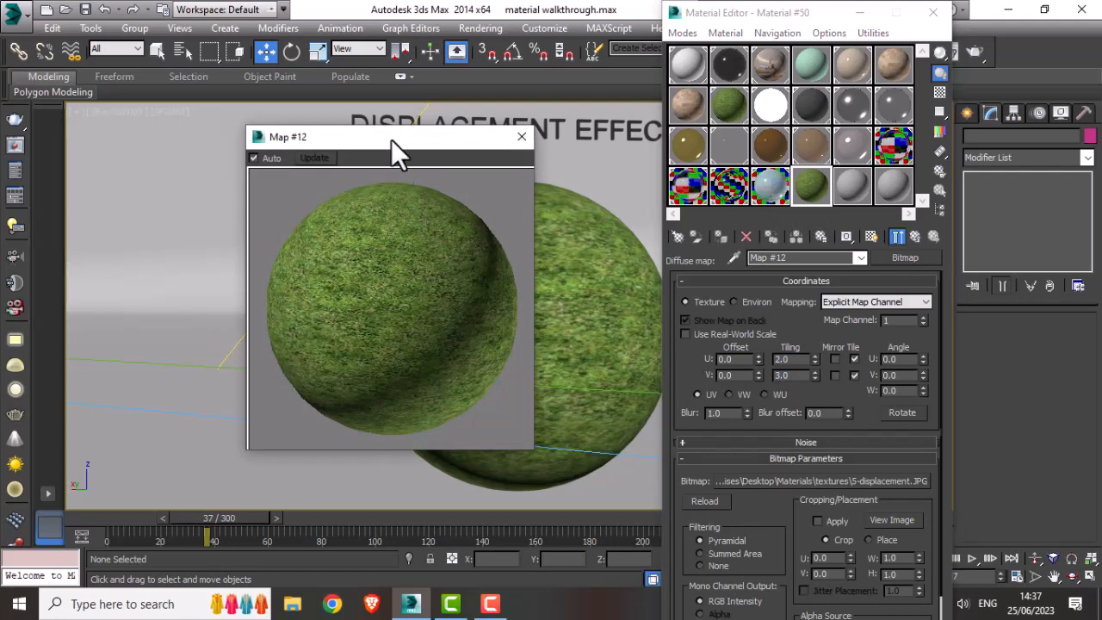
left_click_drag(391, 140, 338, 141)
left_click(468, 138)
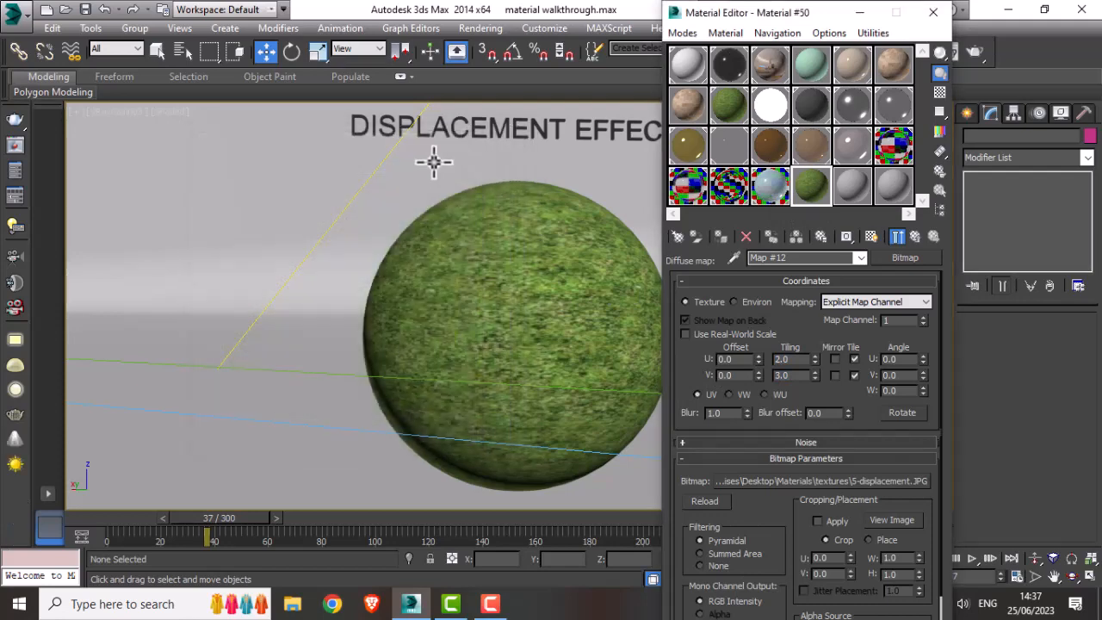
Step: Assign Material #50 to the displacement sphere and show its map in the viewport
left_click(567, 334)
left_click(722, 237)
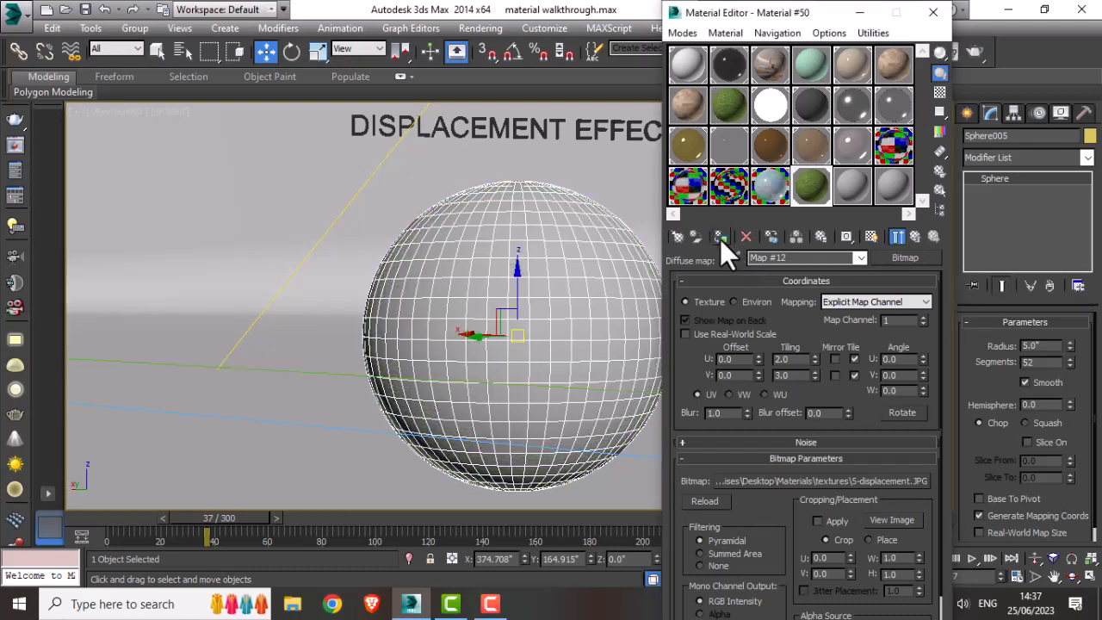
left_click(872, 237)
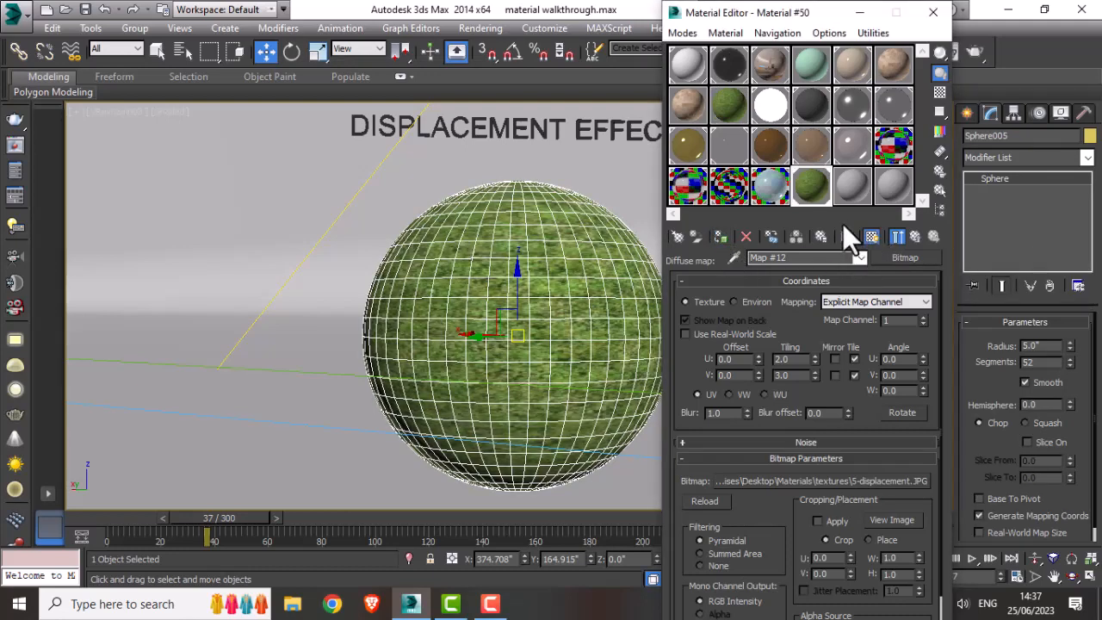
left_click(917, 237)
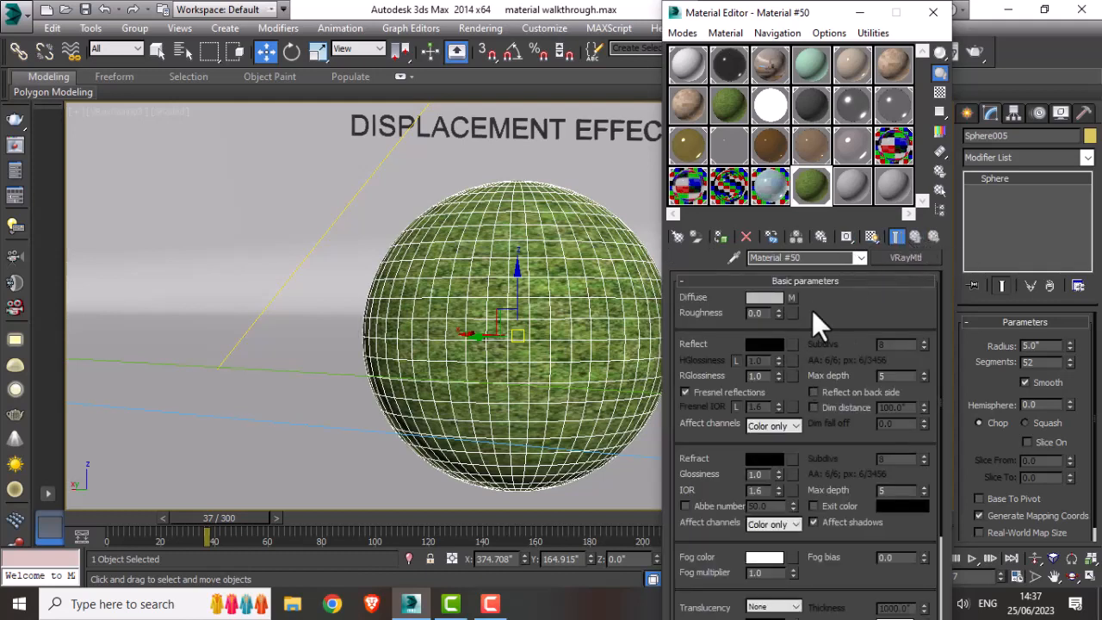
Step: Instance the diffuse map into the Displace slot and check the enlarged material preview
left_click(826, 282)
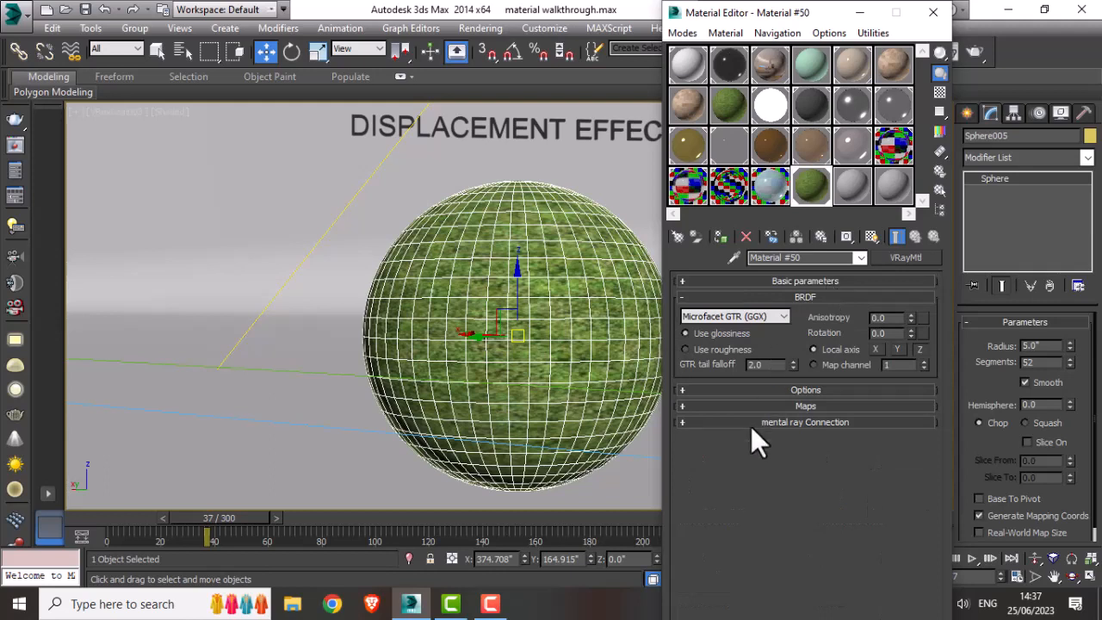
left_click(787, 297)
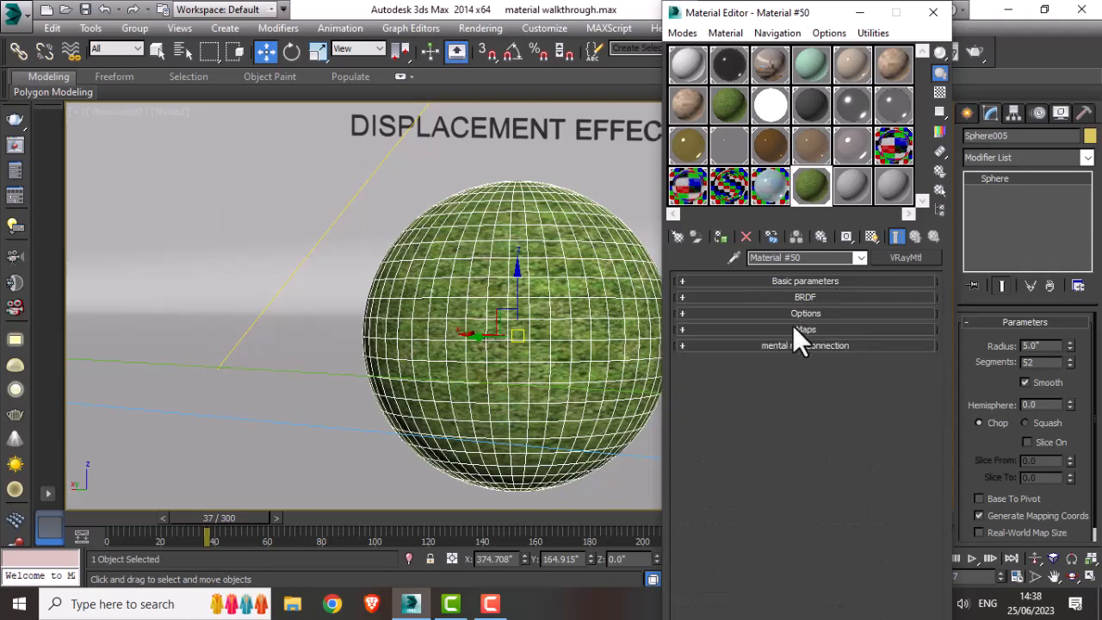
left_click(797, 329)
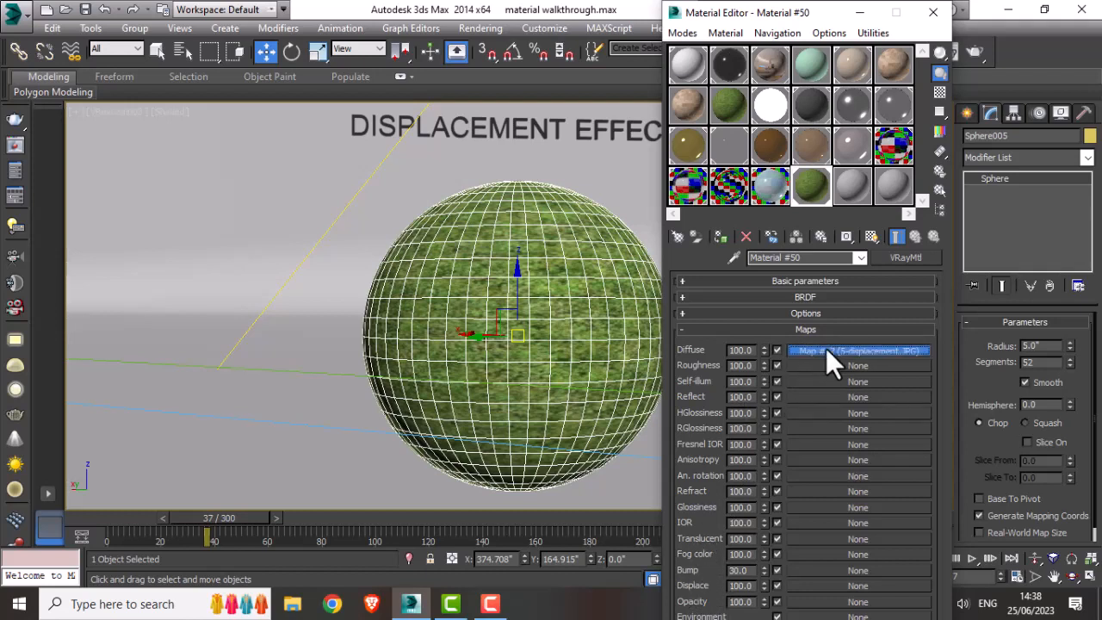
left_click_drag(826, 348, 826, 598)
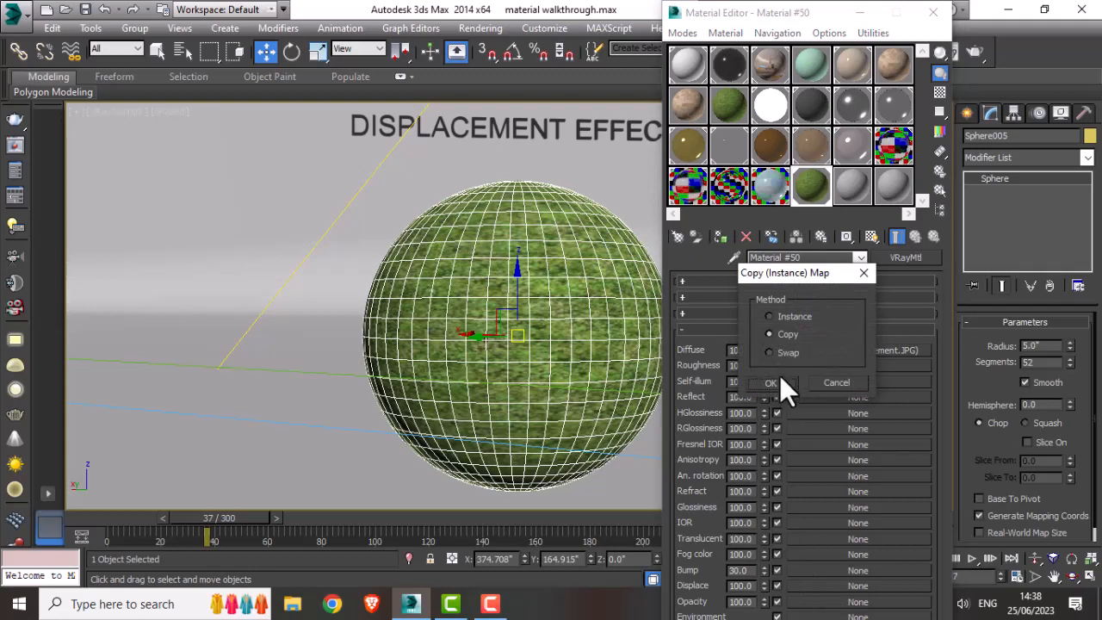
left_click(784, 317)
left_click(771, 384)
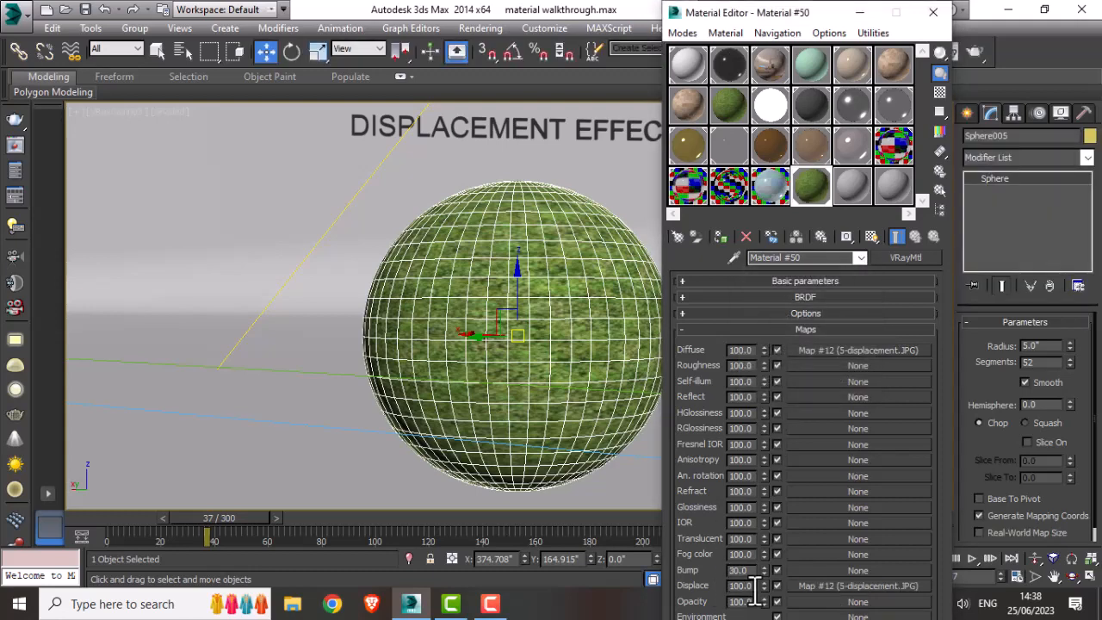
double_click(817, 175)
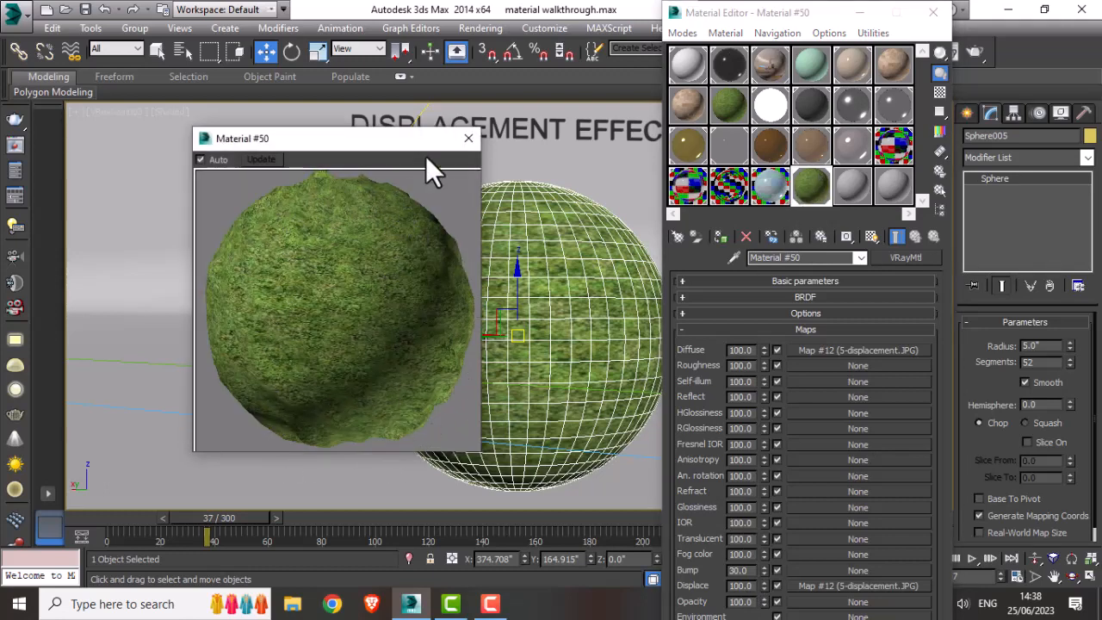
left_click(468, 139)
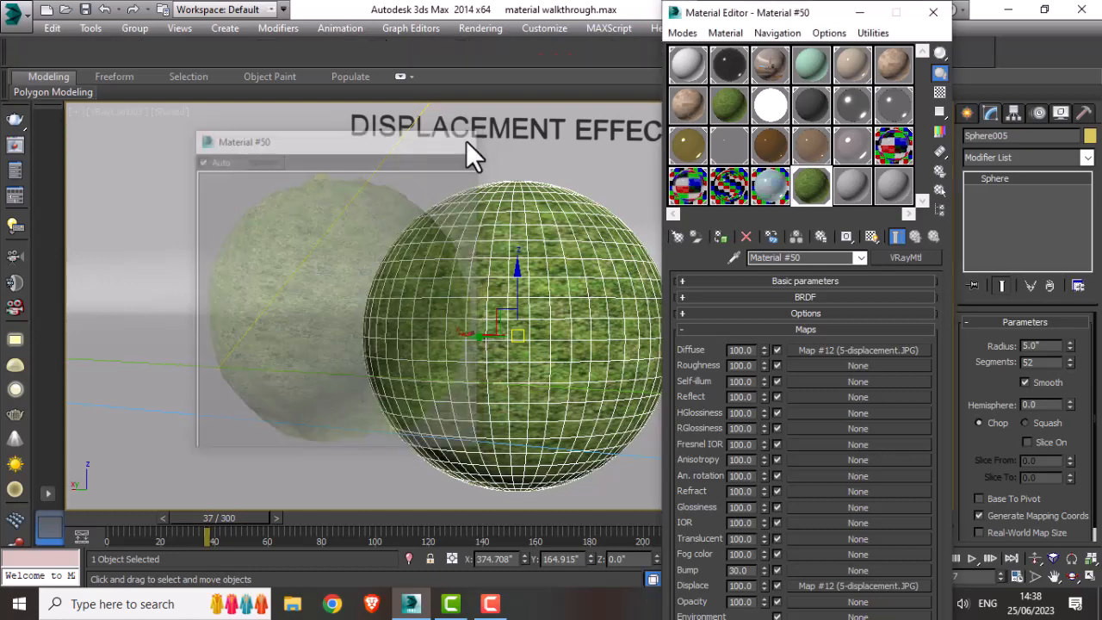
Step: Render the displacement camera view
left_click(980, 50)
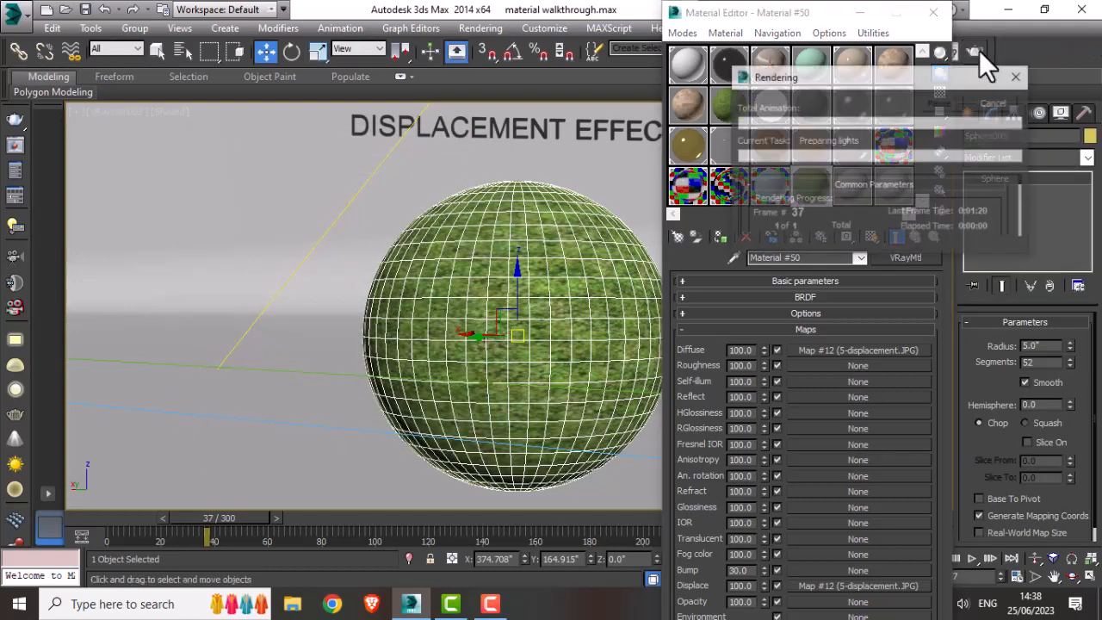
left_click_drag(538, 475, 493, 453)
left_click(653, 221)
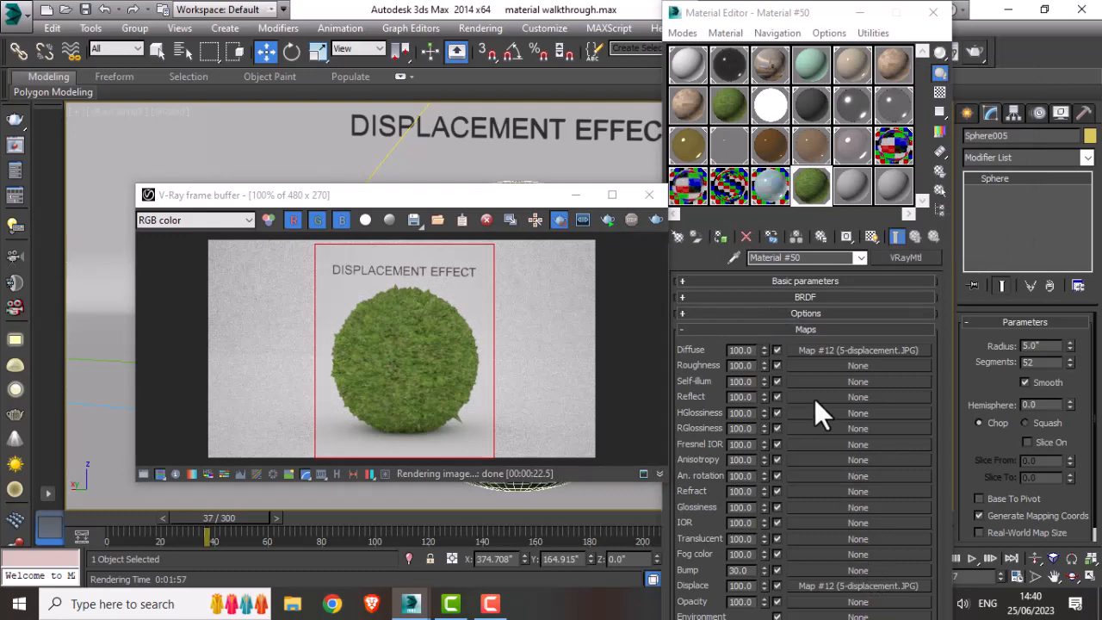
Step: Instance the diffuse map into the Bump slot, re-render the camera view and close the frame buffer
left_click_drag(821, 349, 824, 573)
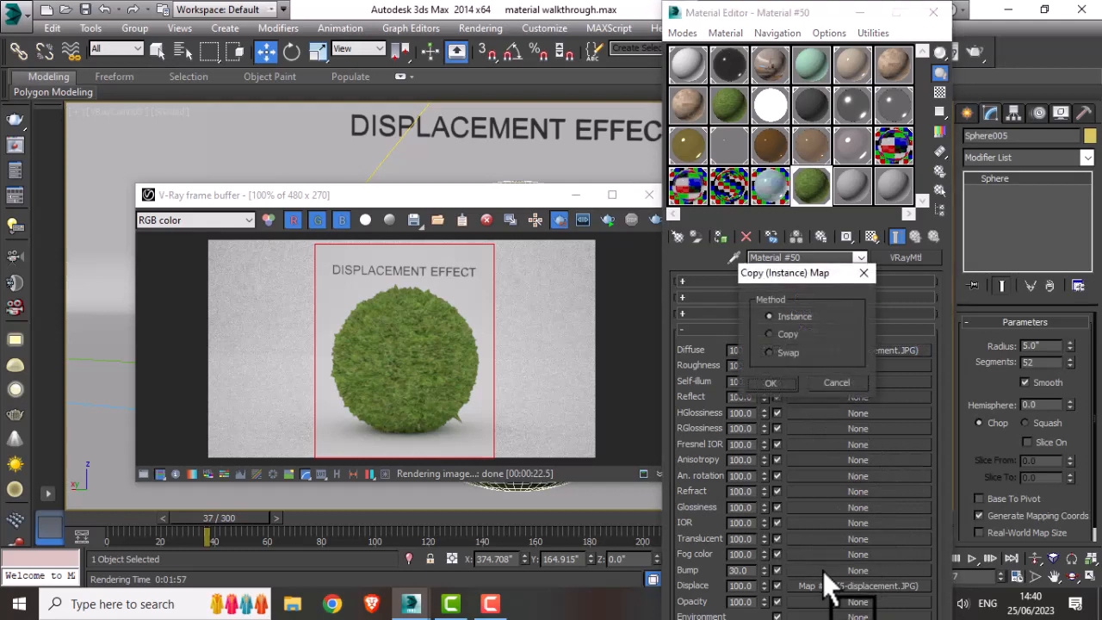
left_click(785, 381)
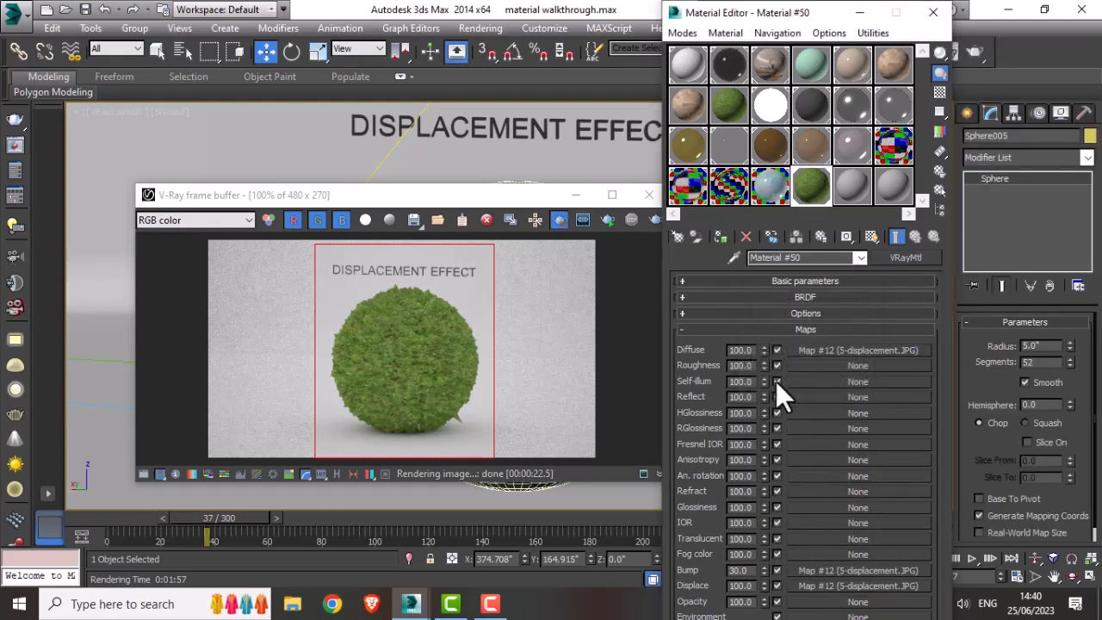
left_click(650, 218)
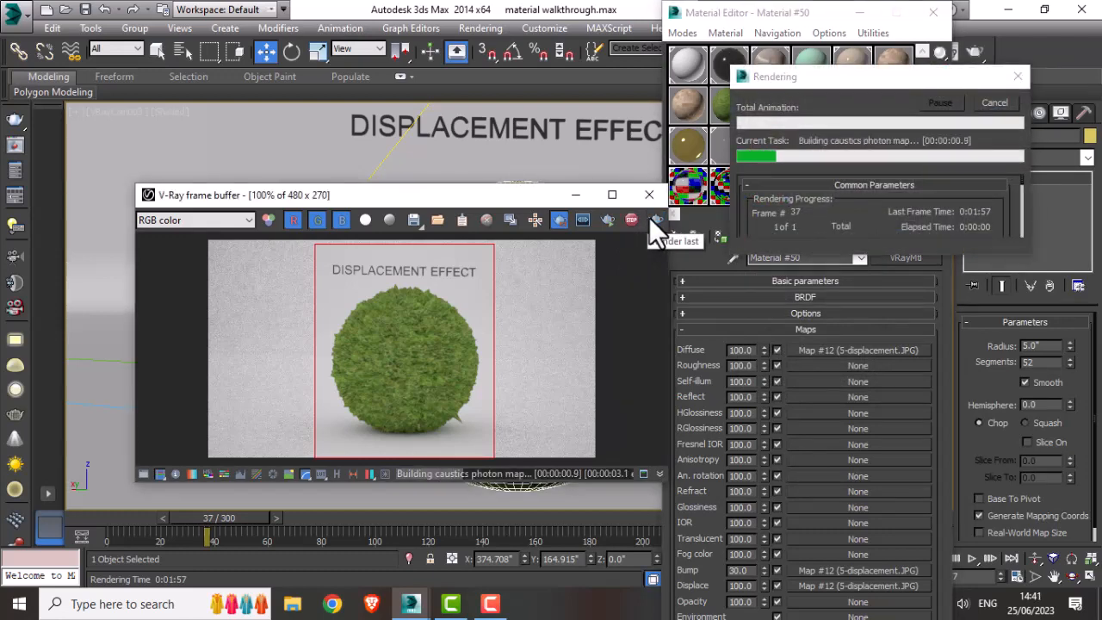
left_click(749, 575)
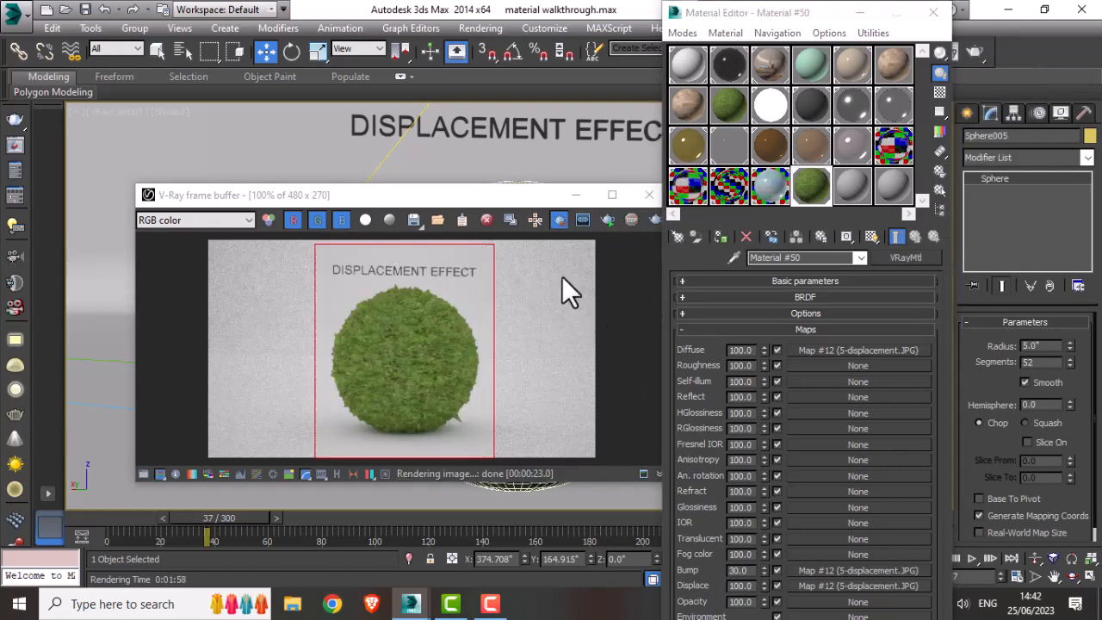
left_click_drag(516, 199, 512, 177)
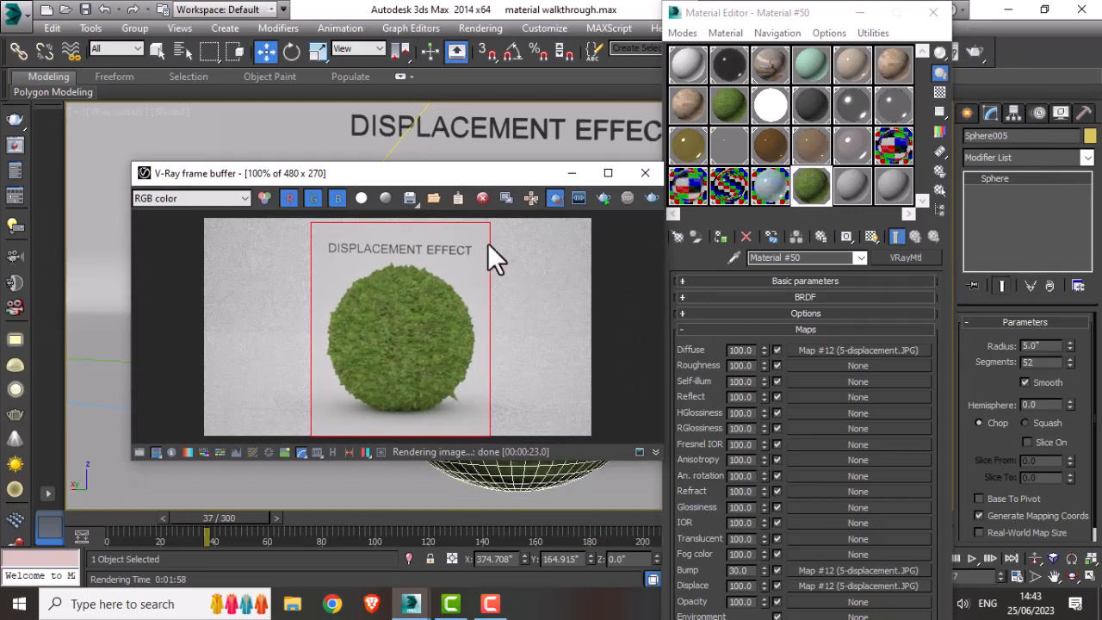
left_click(639, 175)
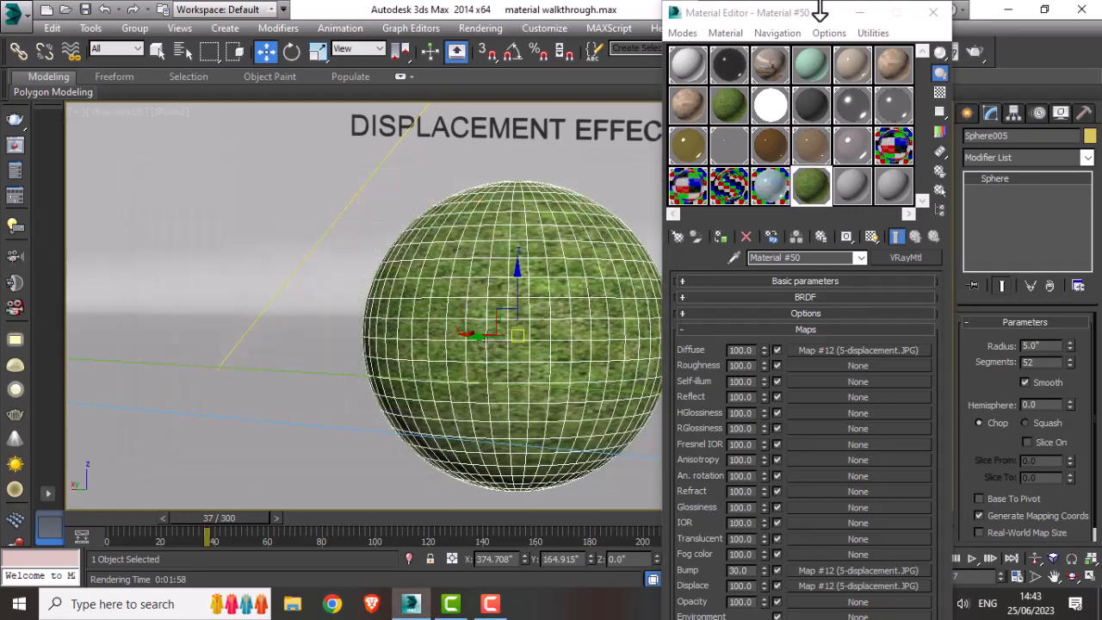
Step: Create a new VRayLightMtl in the active material slot
left_click_drag(749, 12, 892, 97)
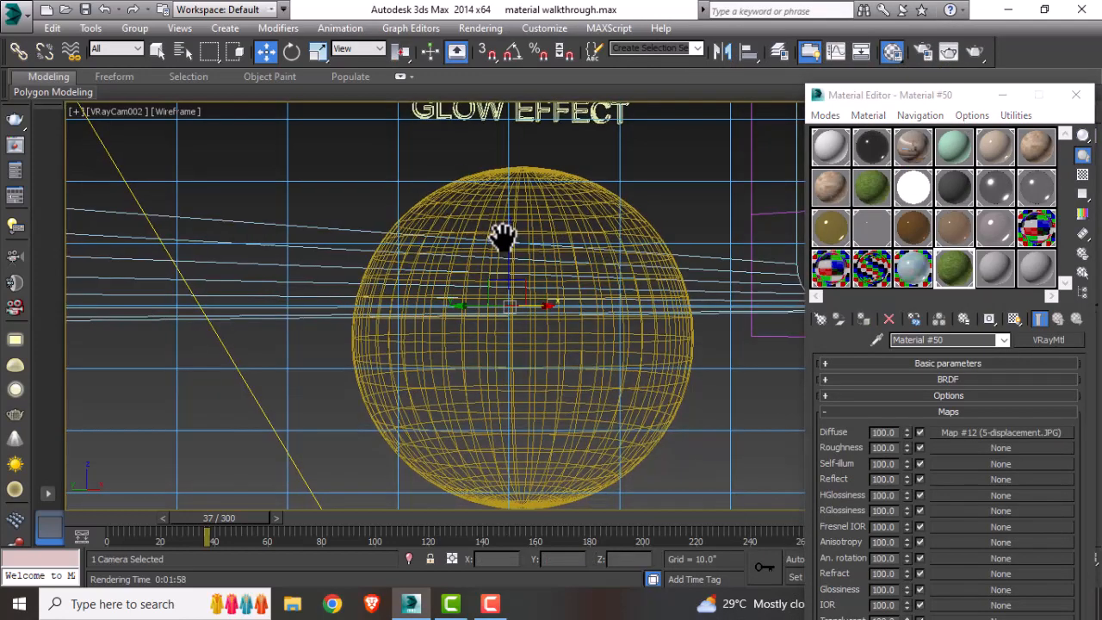
middle_click_drag(502, 239, 504, 213)
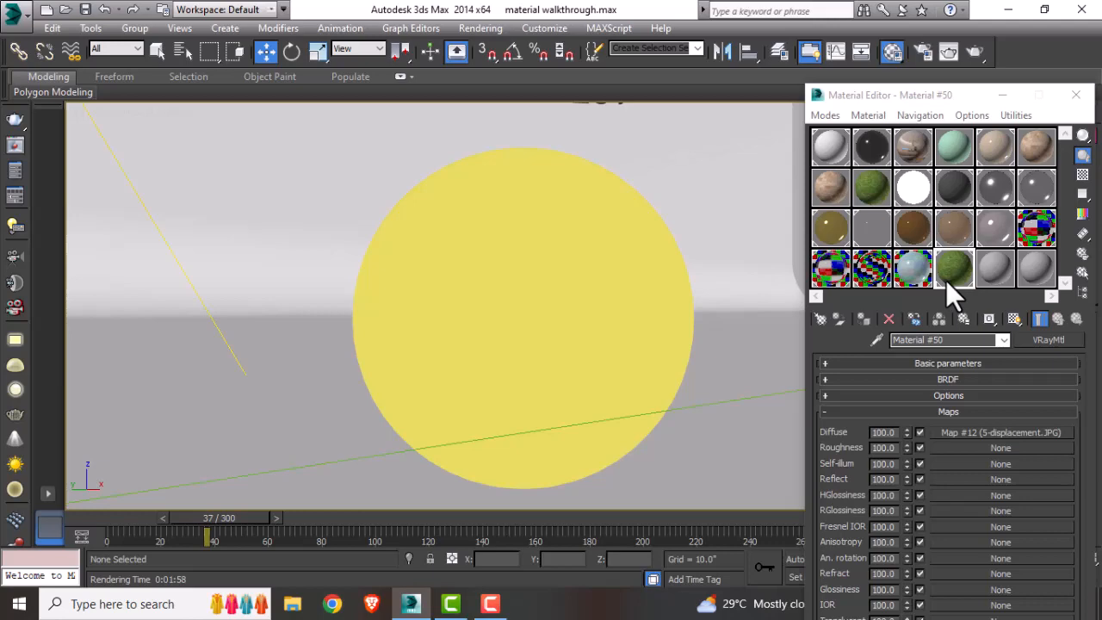
left_click(820, 321)
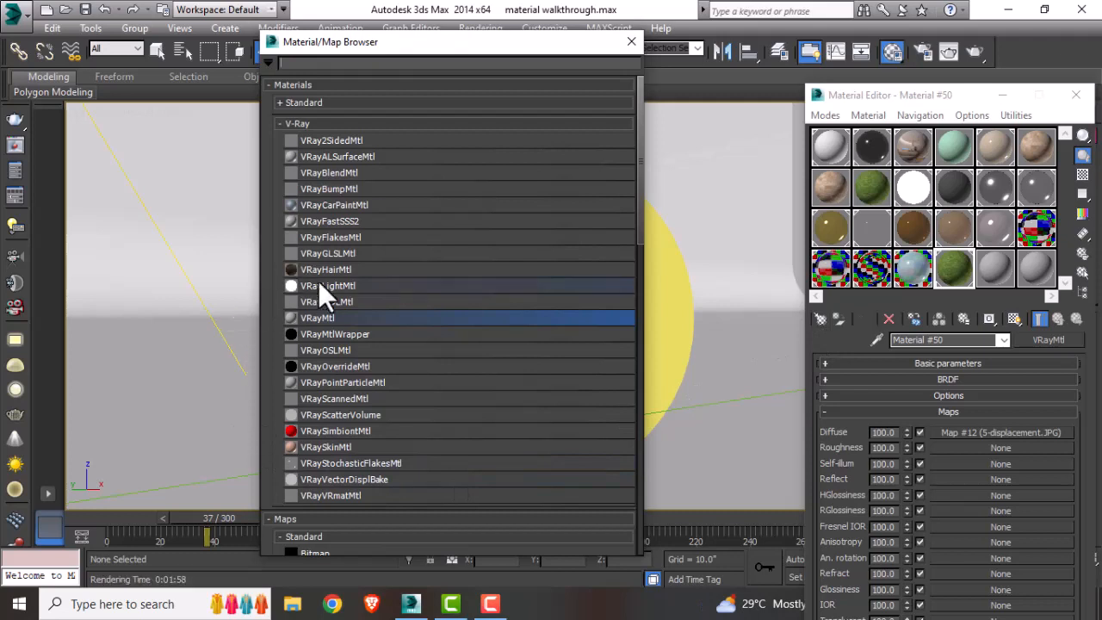
double_click(327, 289)
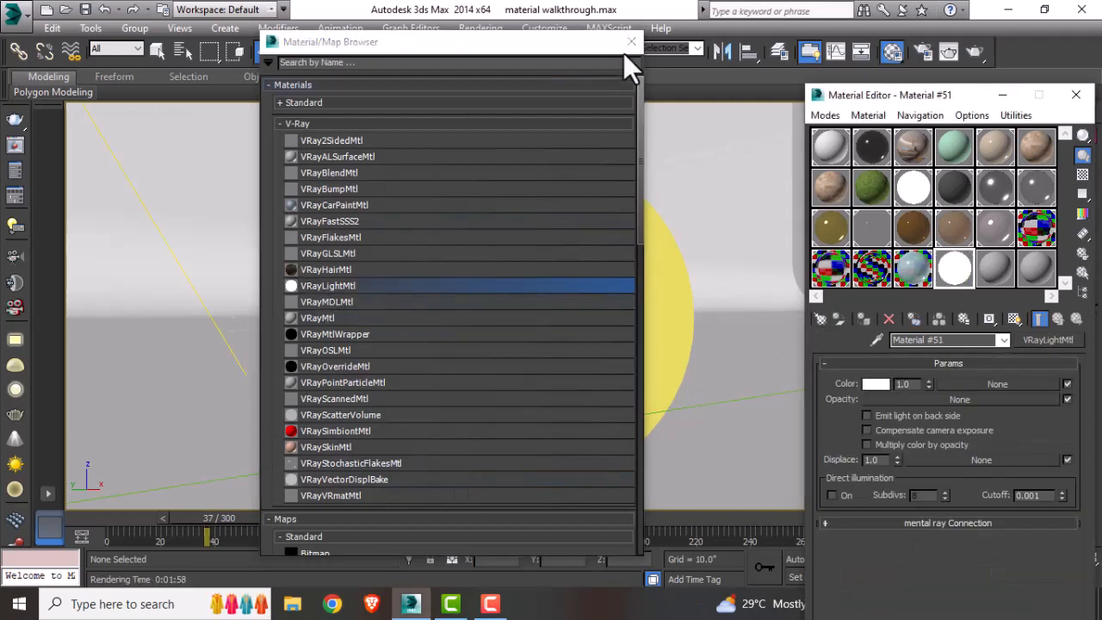
left_click(631, 43)
Step: Set the light material's color to blue (R 2, G 33, B 191) and its intensity to 30
left_click(876, 384)
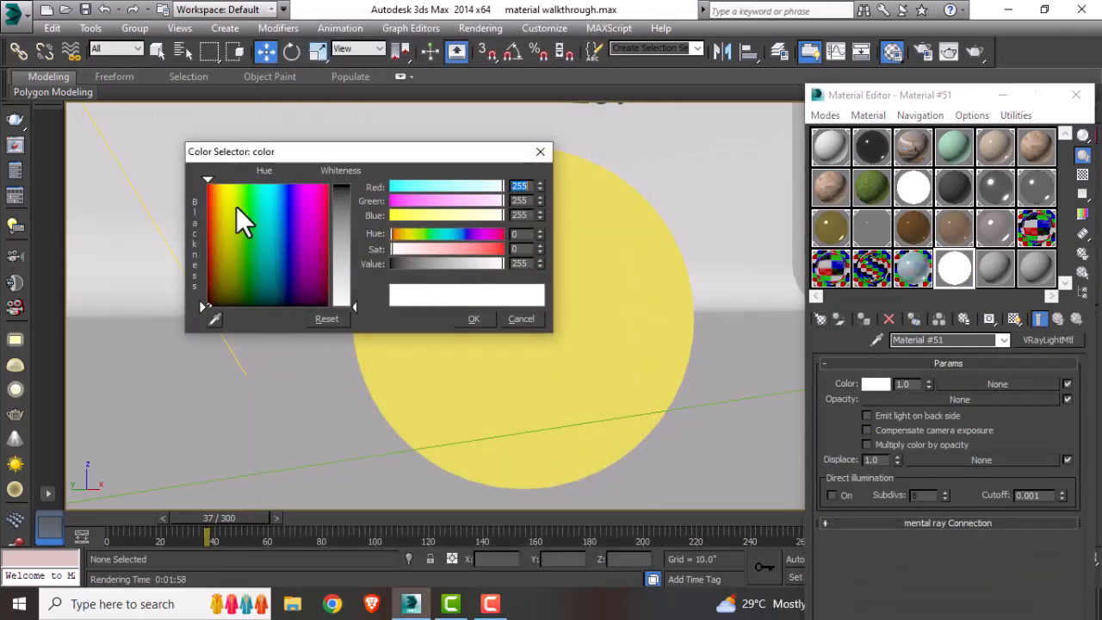
left_click_drag(264, 207, 285, 216)
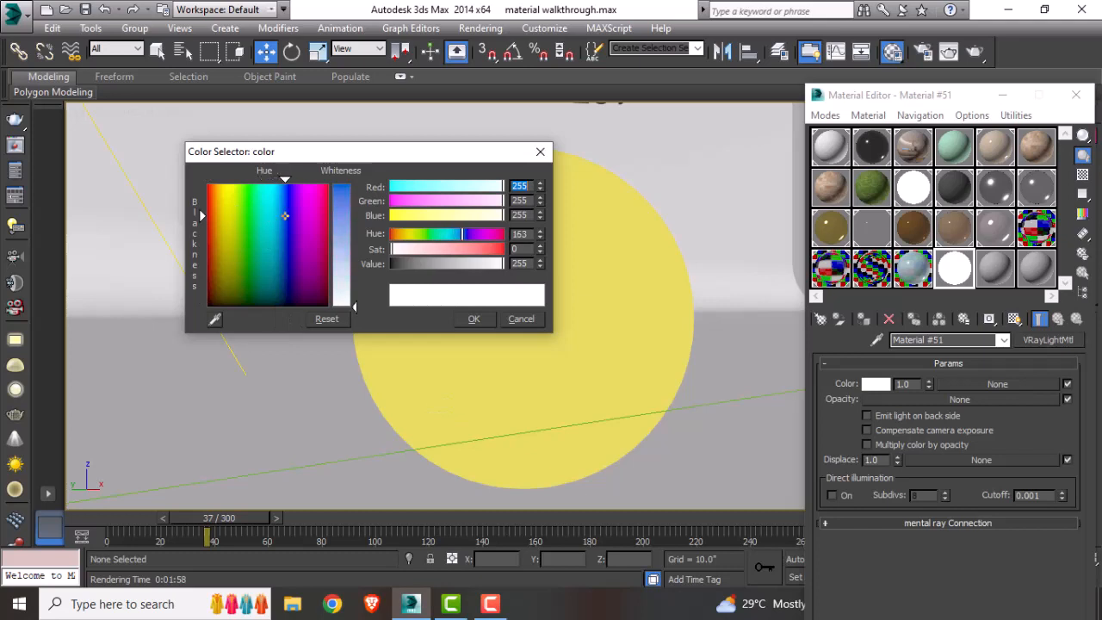
left_click_drag(356, 308, 361, 186)
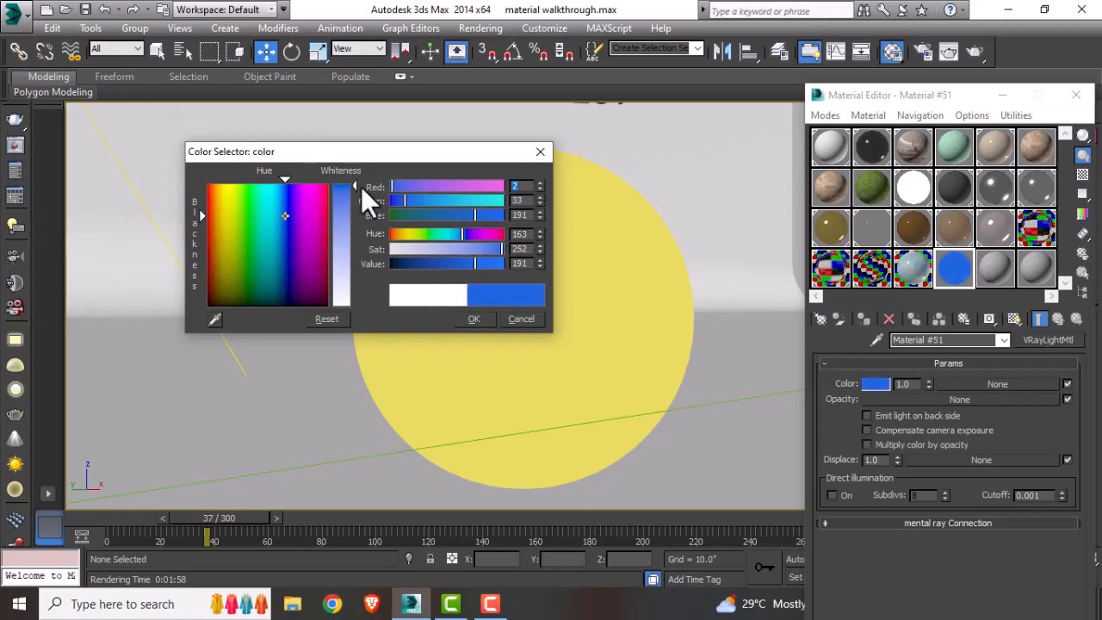
left_click(474, 318)
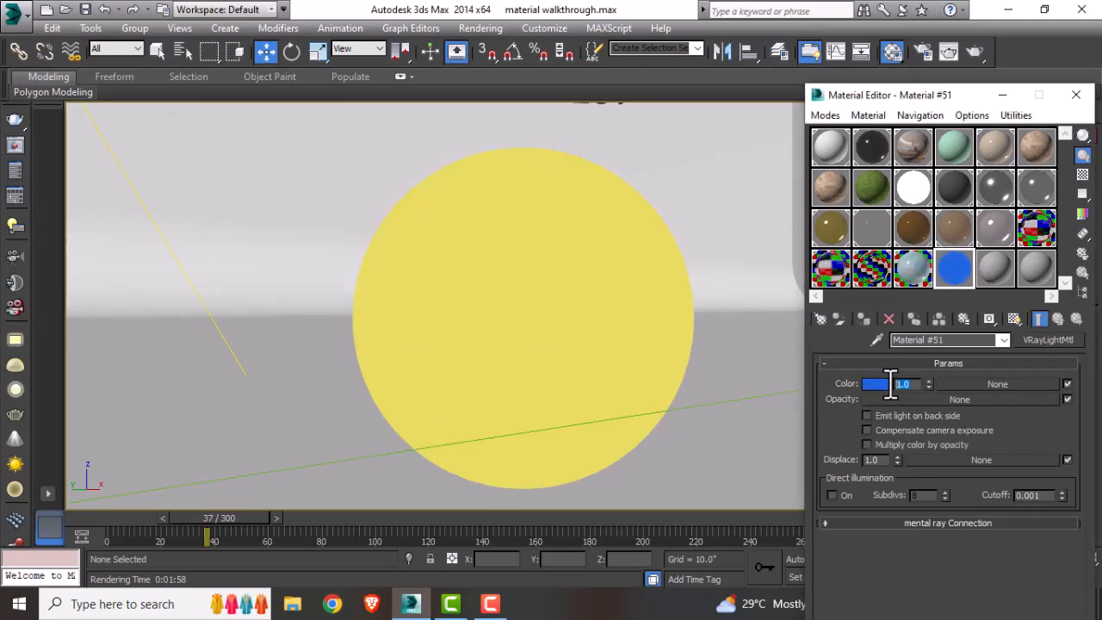
type("30")
key("Return")
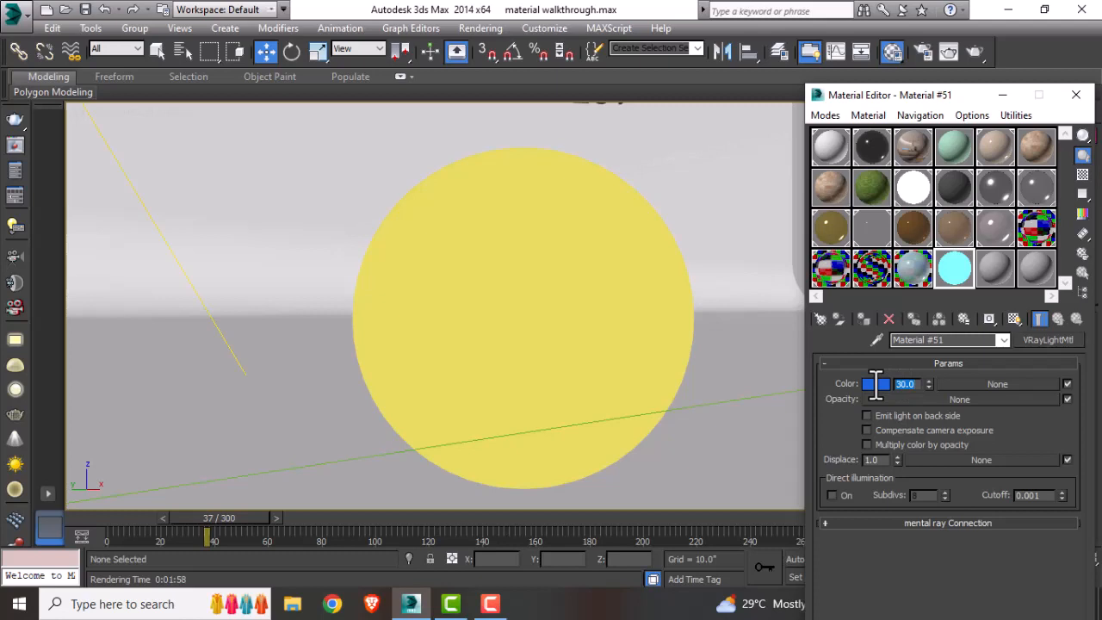
left_click(967, 48)
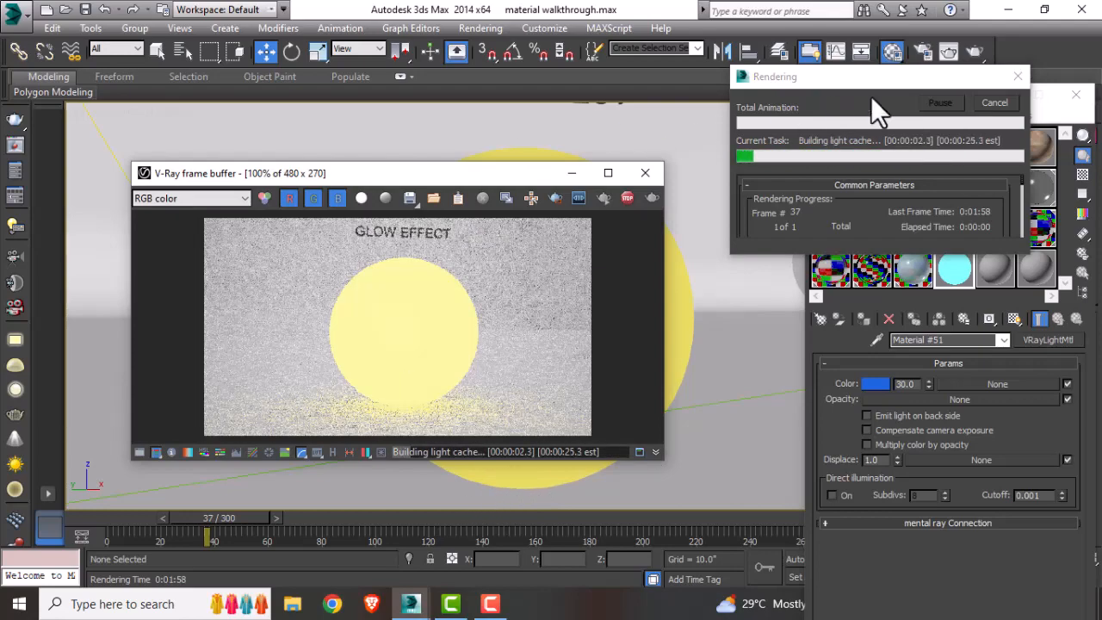
left_click(995, 102)
left_click(608, 177)
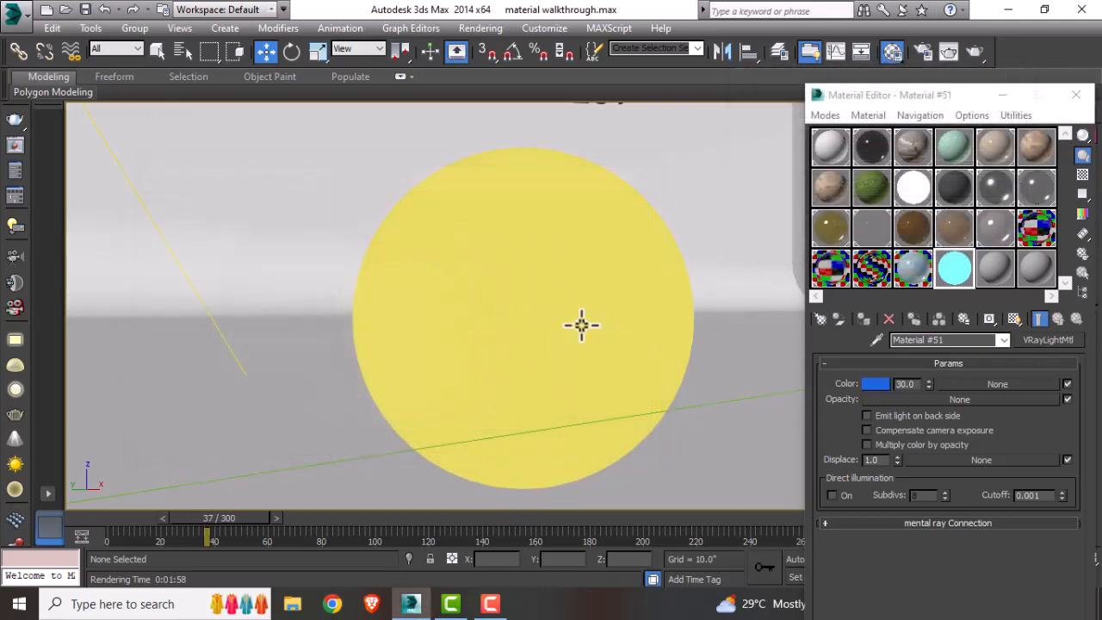
Step: Assign the light material to the glow-effect sphere and render the view
left_click(581, 323)
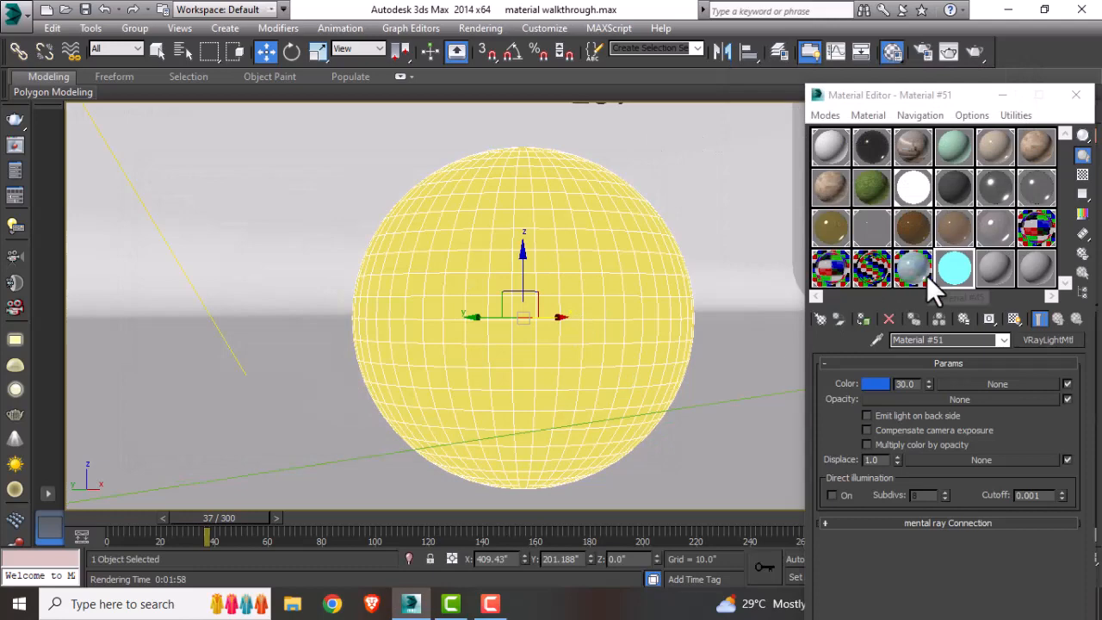
left_click(863, 316)
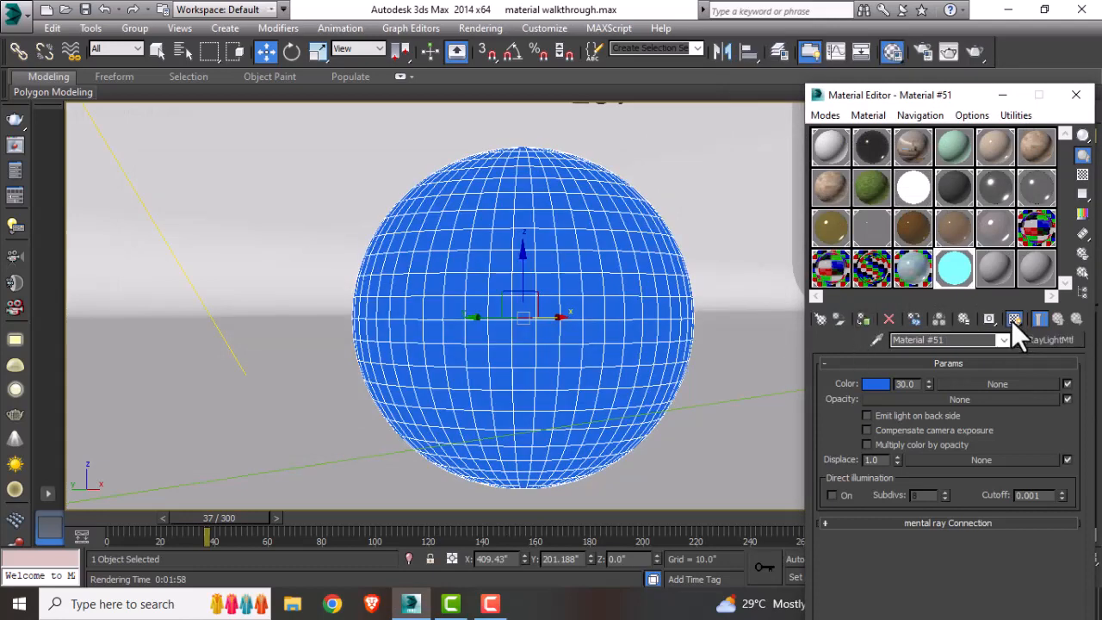
left_click(711, 398)
key("shift+q")
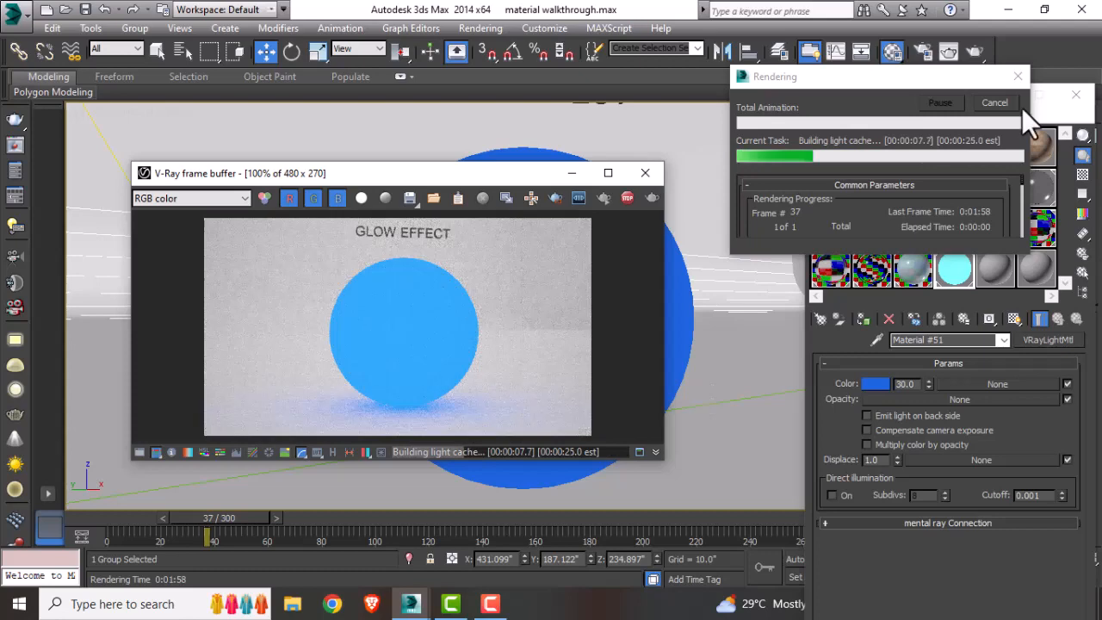
left_click(1016, 104)
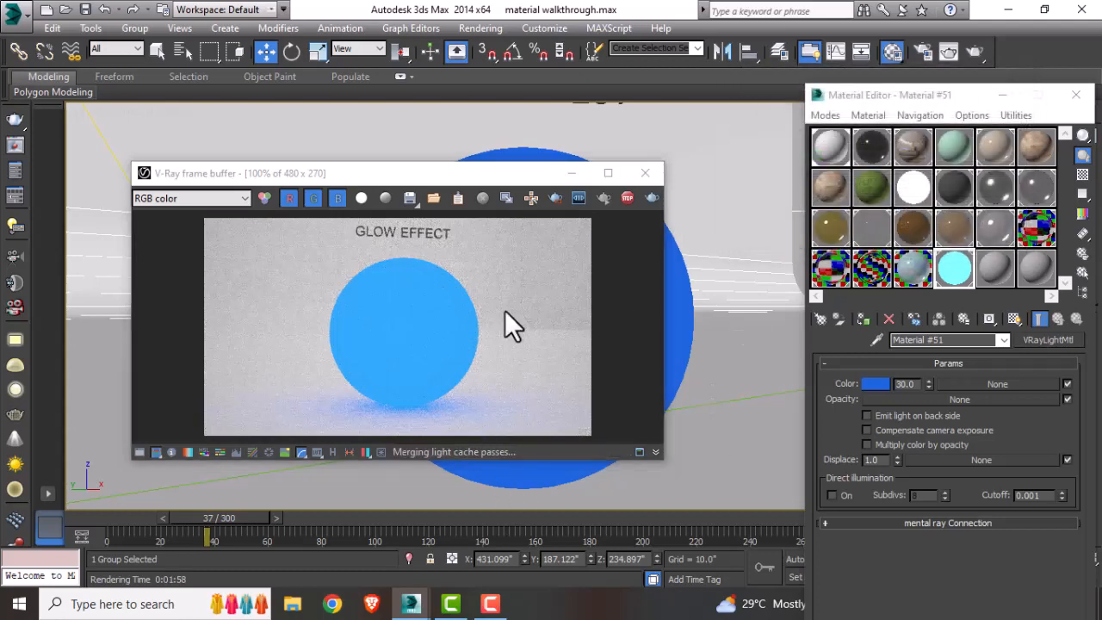
Step: Set the light material's intensity to 60 and re-render the view
left_click_drag(920, 387, 870, 391)
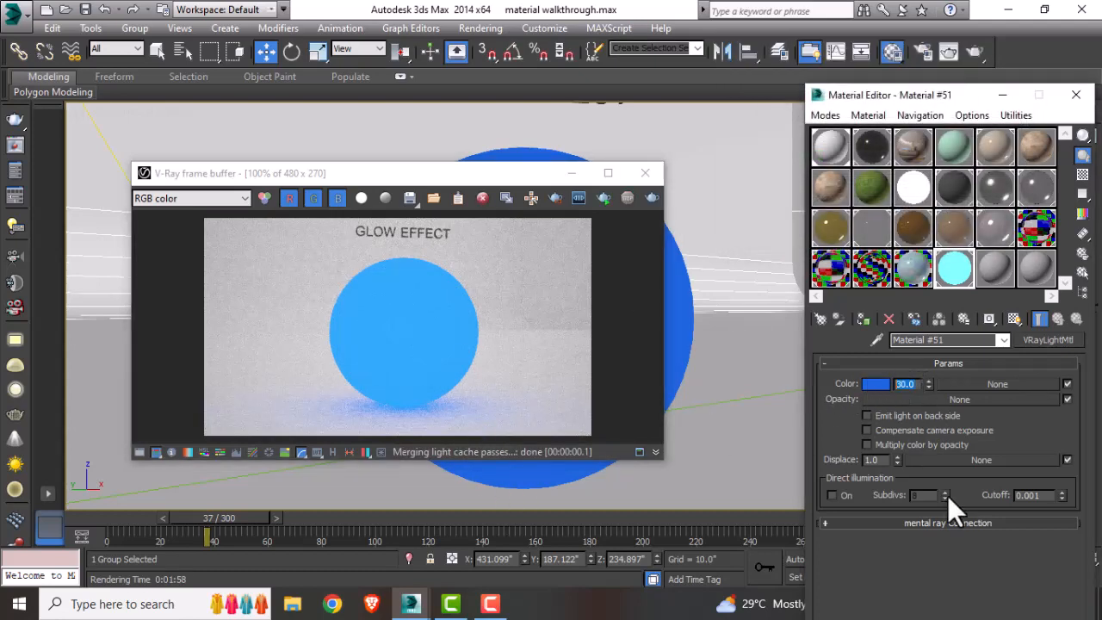
type("60")
key("Return")
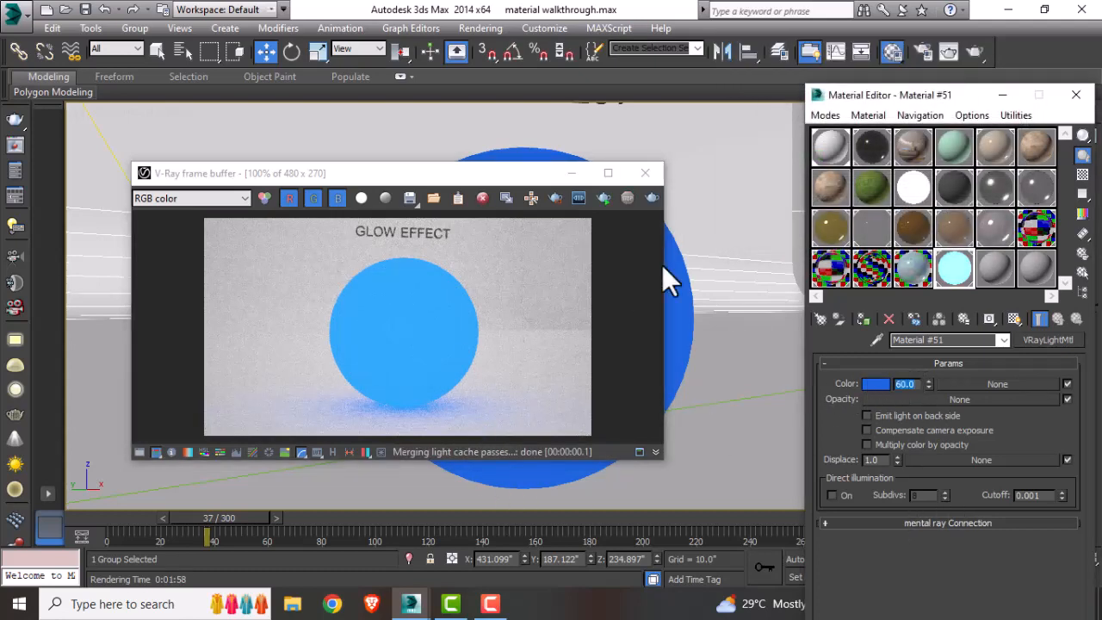
left_click(652, 198)
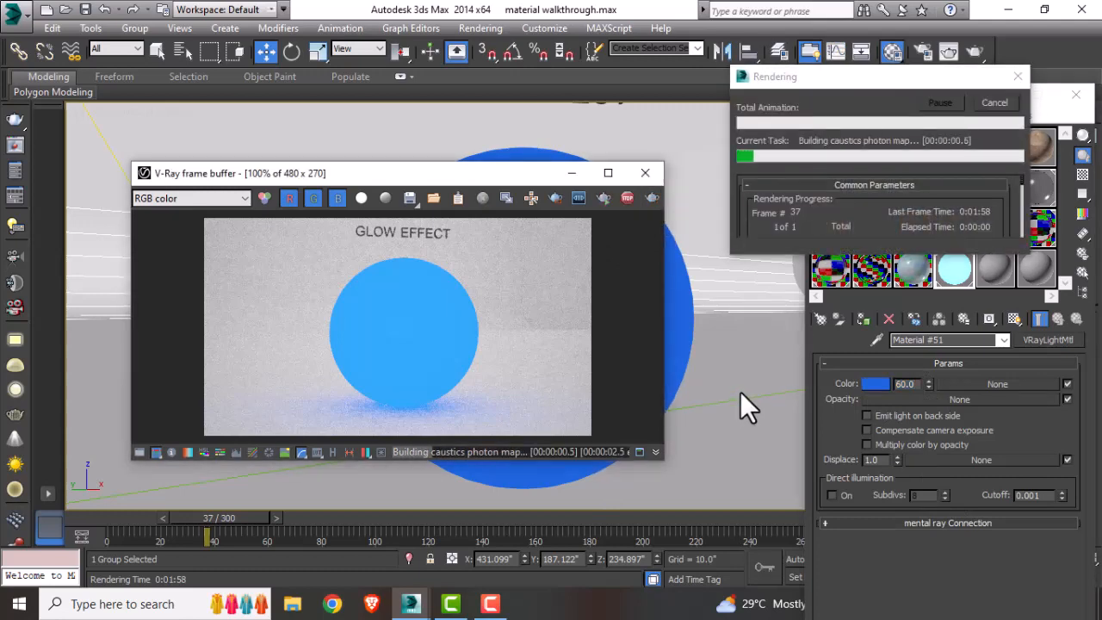
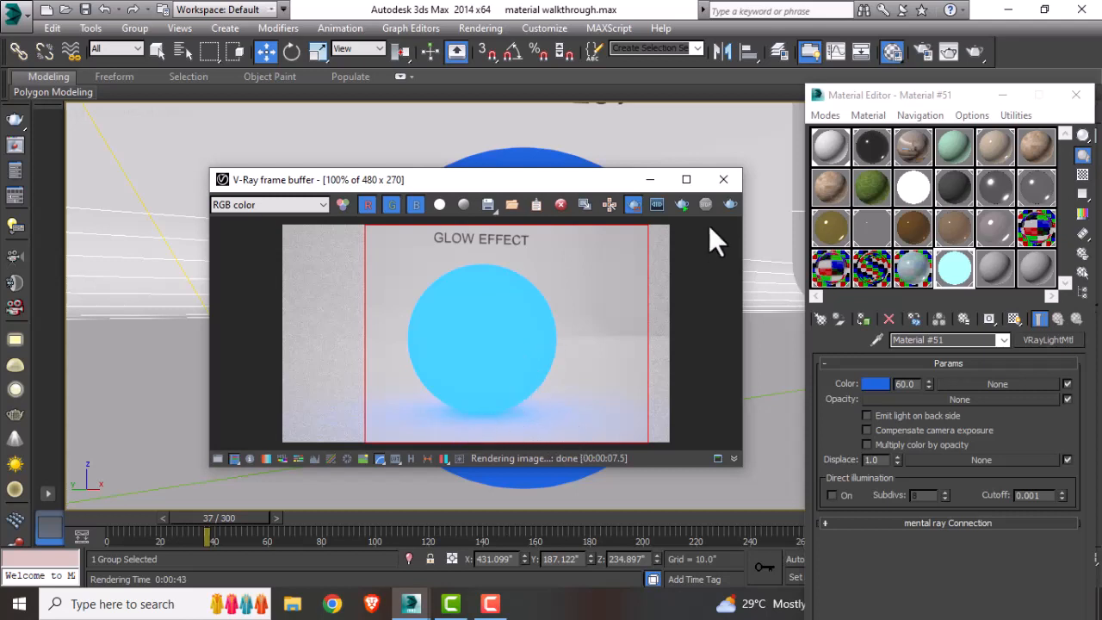
Step: Close the frame buffer and reassign the original yellow light material from its sample slot to the glow sphere
left_click(634, 205)
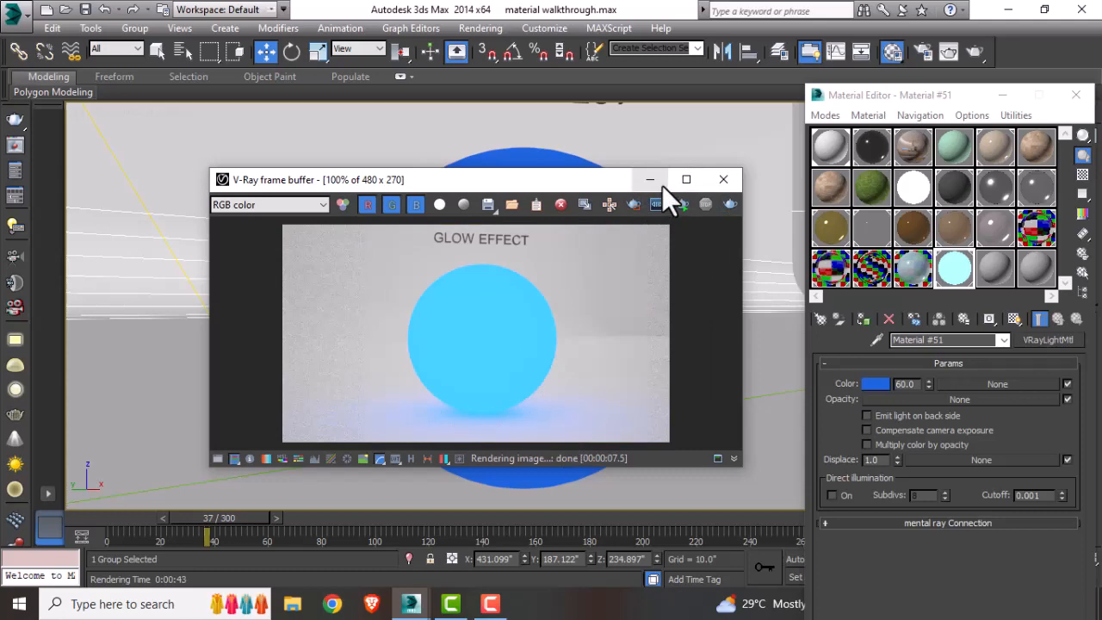
left_click(655, 180)
left_click(913, 187)
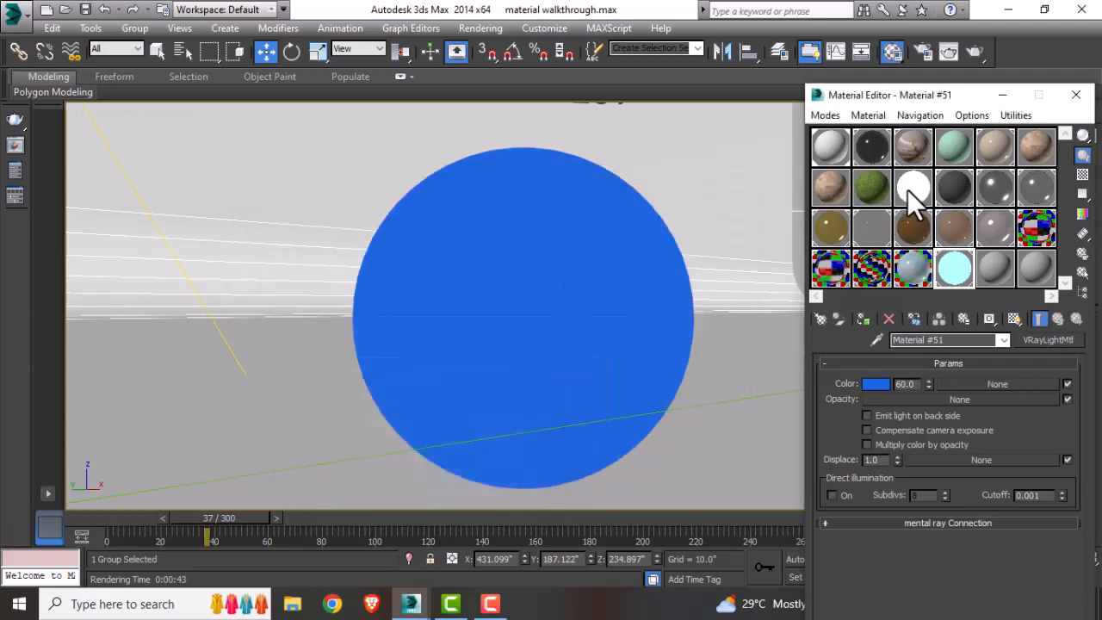
left_click(590, 390)
left_click(870, 322)
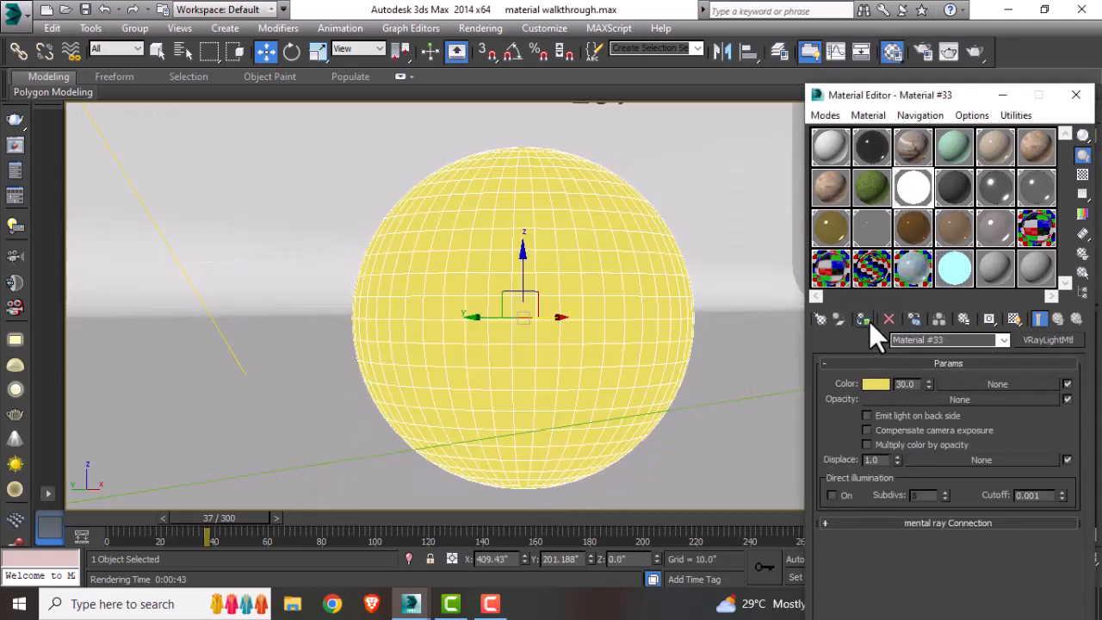
left_click(982, 55)
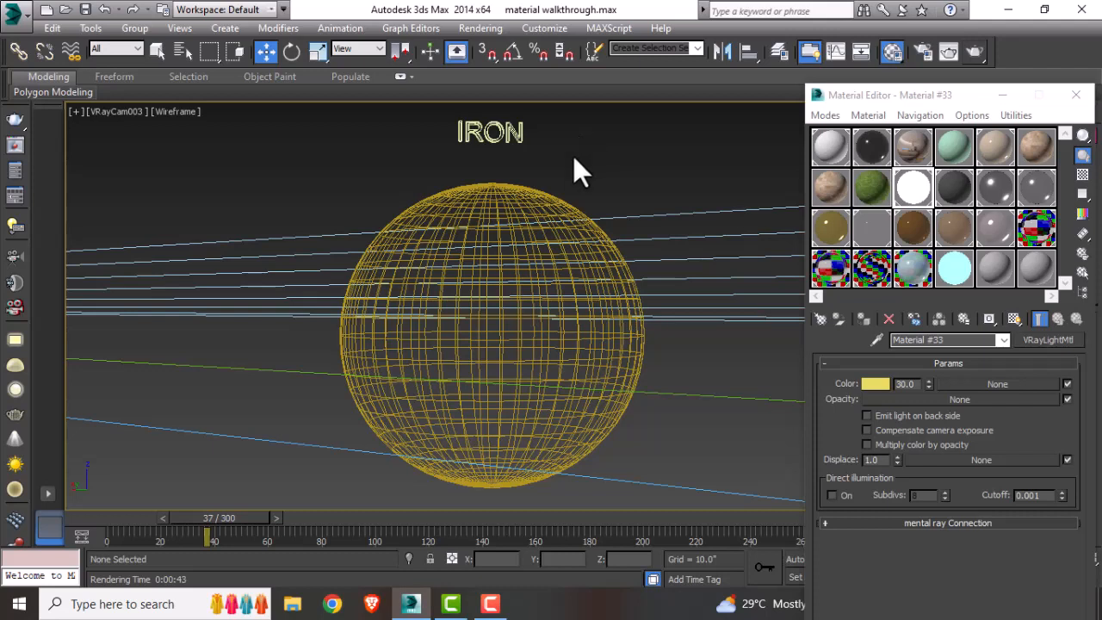
Step: Switch to shaded view, select the iron VRayMtl's sample slot and inspect its material type and diffuse color
key("F3")
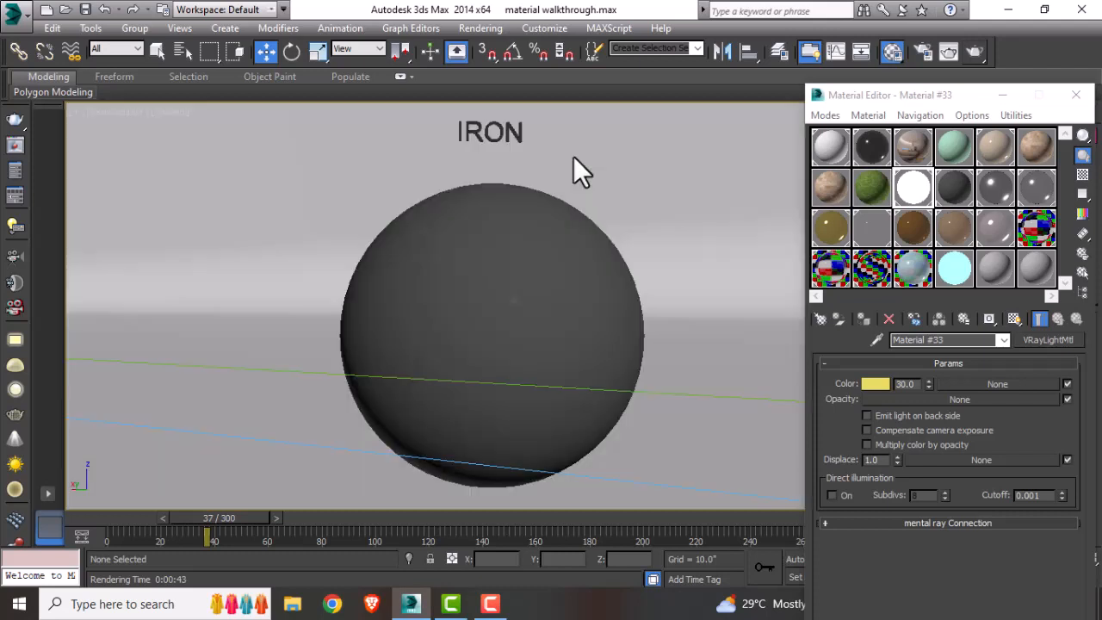
left_click(947, 182)
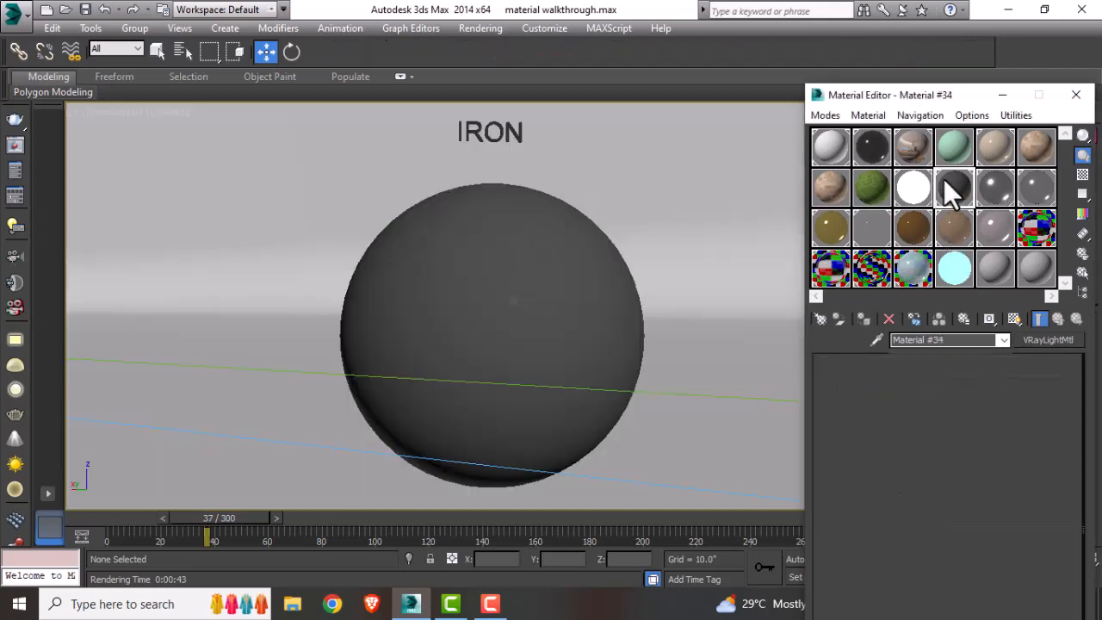
left_click(821, 321)
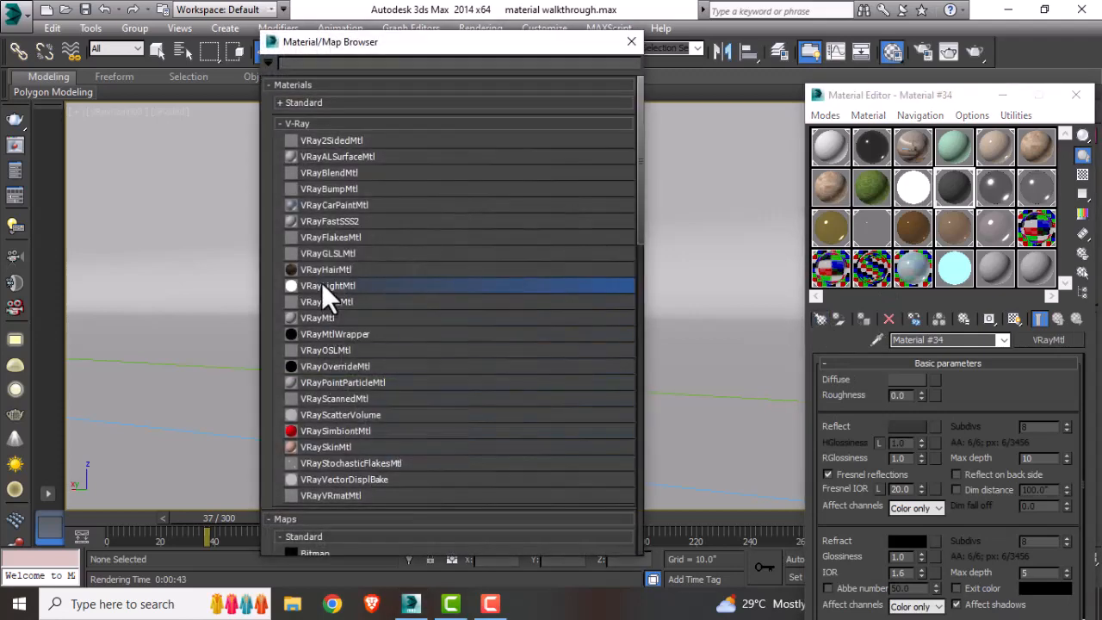
left_click(630, 42)
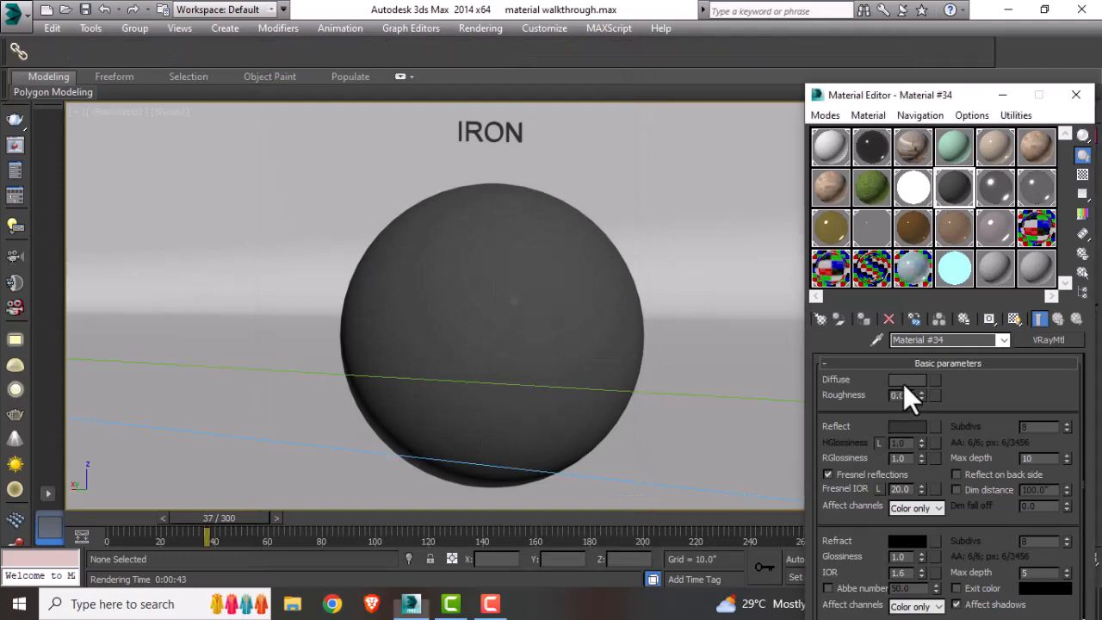
left_click(904, 381)
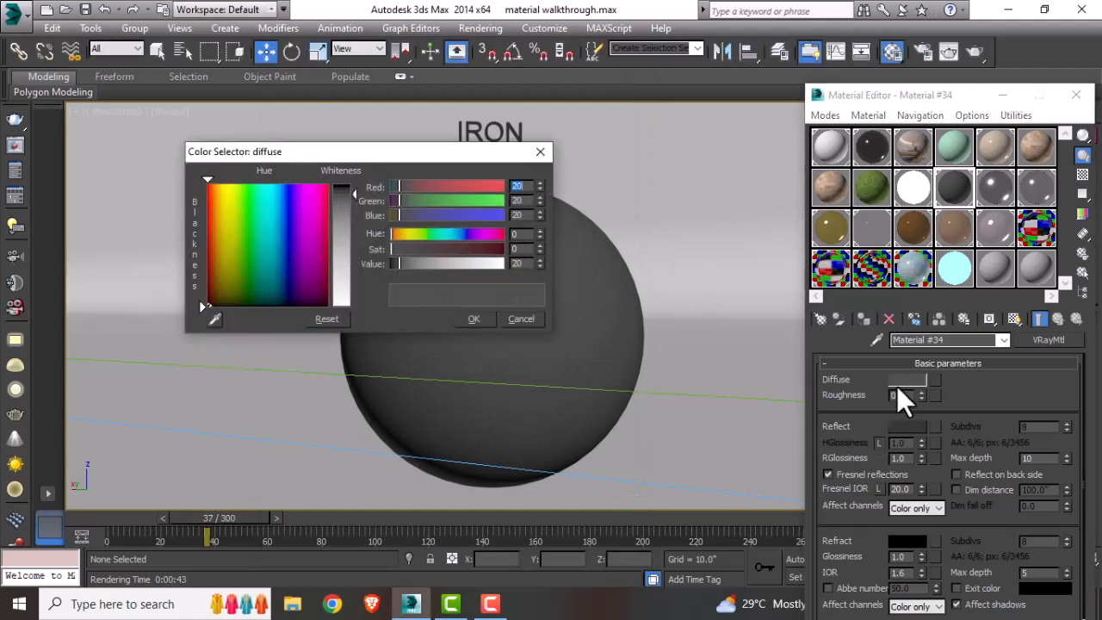
double_click(524, 203)
double_click(520, 215)
left_click(476, 321)
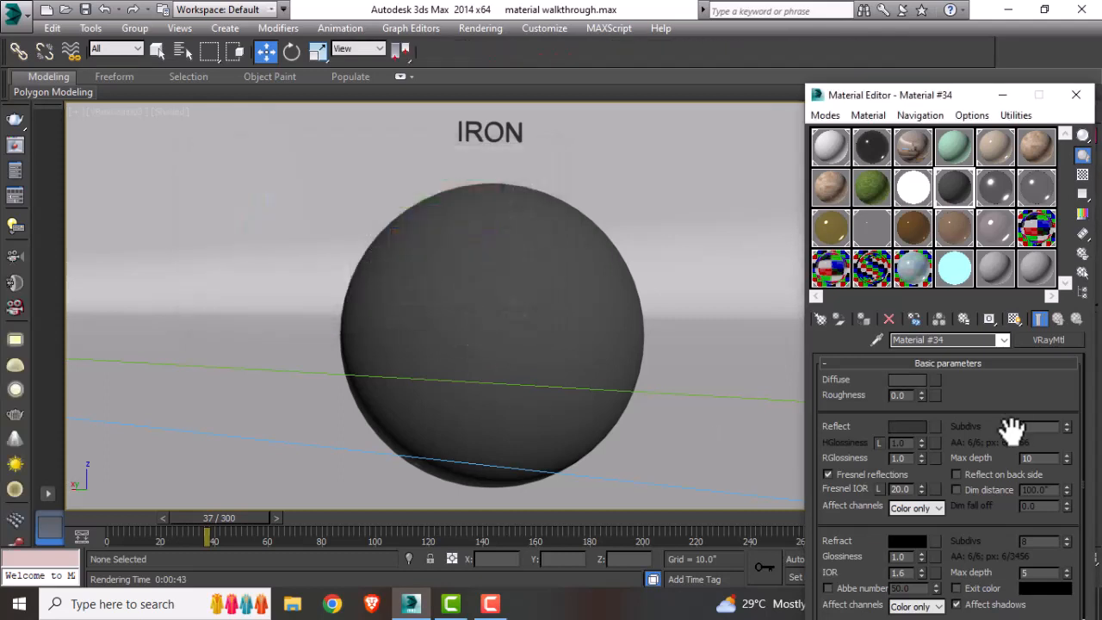
Step: Set the iron material's reflection color to RGB 8, 8, 8
scroll(999, 405, "down", 2)
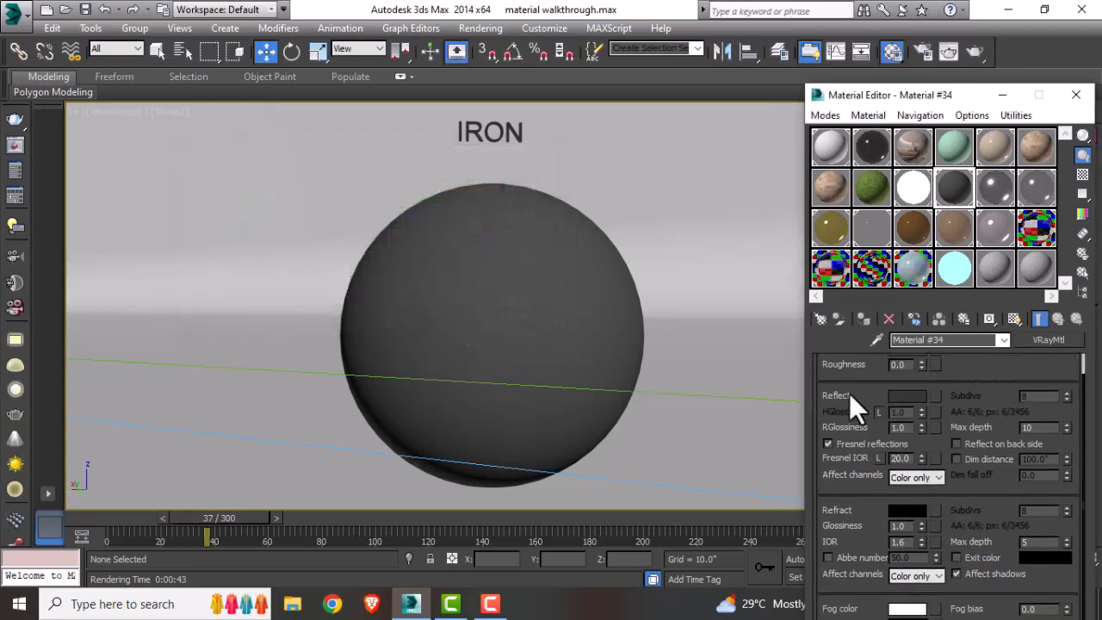
left_click(917, 397)
left_click_drag(526, 187, 496, 200)
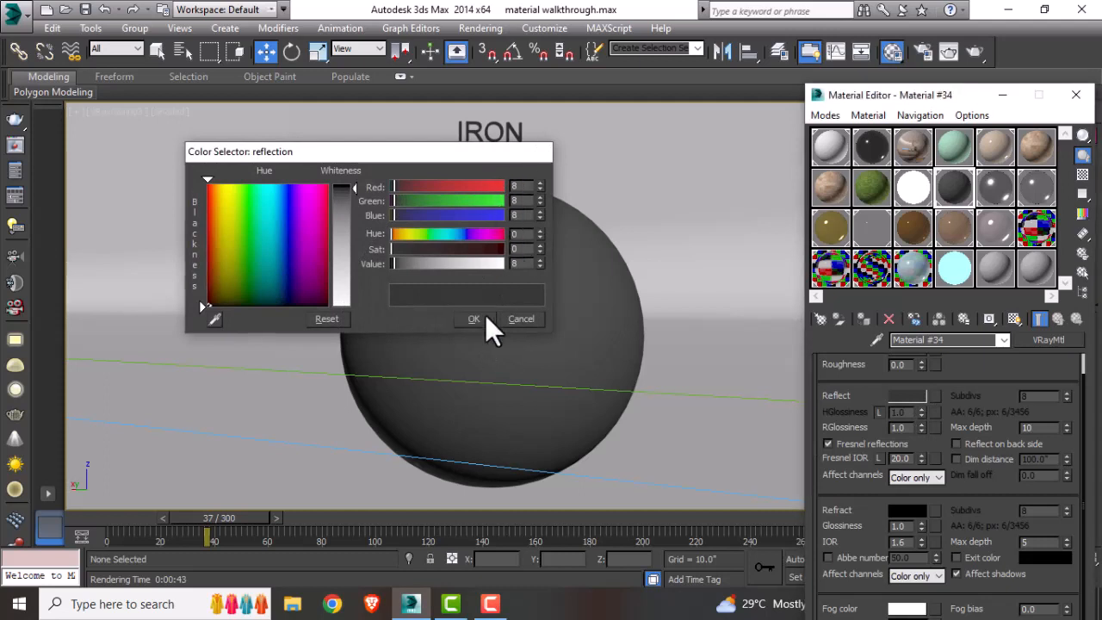
left_click(485, 316)
Step: Set the reflection glossiness to 0.955 and try adjusting max depth and Fresnel IOR
scroll(913, 418, "down", 1)
left_click_drag(913, 416, 912, 410)
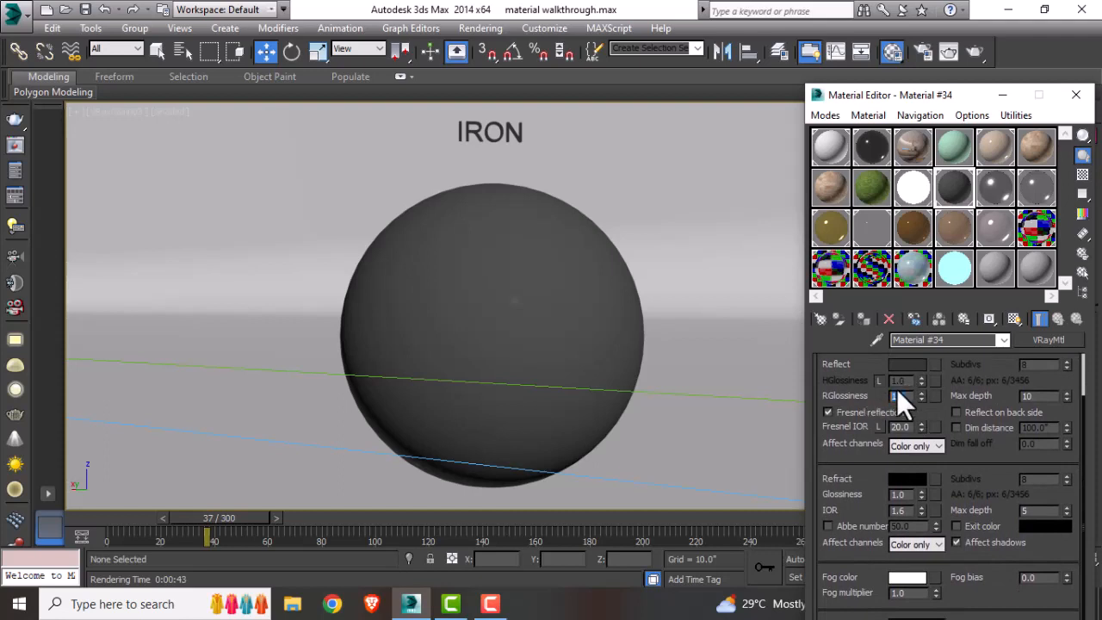
double_click(899, 395)
type(".955")
key("Return")
left_click_drag(1034, 396, 1015, 396)
left_click(880, 428)
left_click_drag(911, 427, 879, 430)
double_click(961, 182)
left_click_drag(289, 147, 422, 129)
Step: Set the reflection glossiness to 1 and assign the iron material to the iron sphere
left_click_drag(909, 394, 898, 402)
type("1")
key("Return")
left_click(509, 292)
left_click(861, 319)
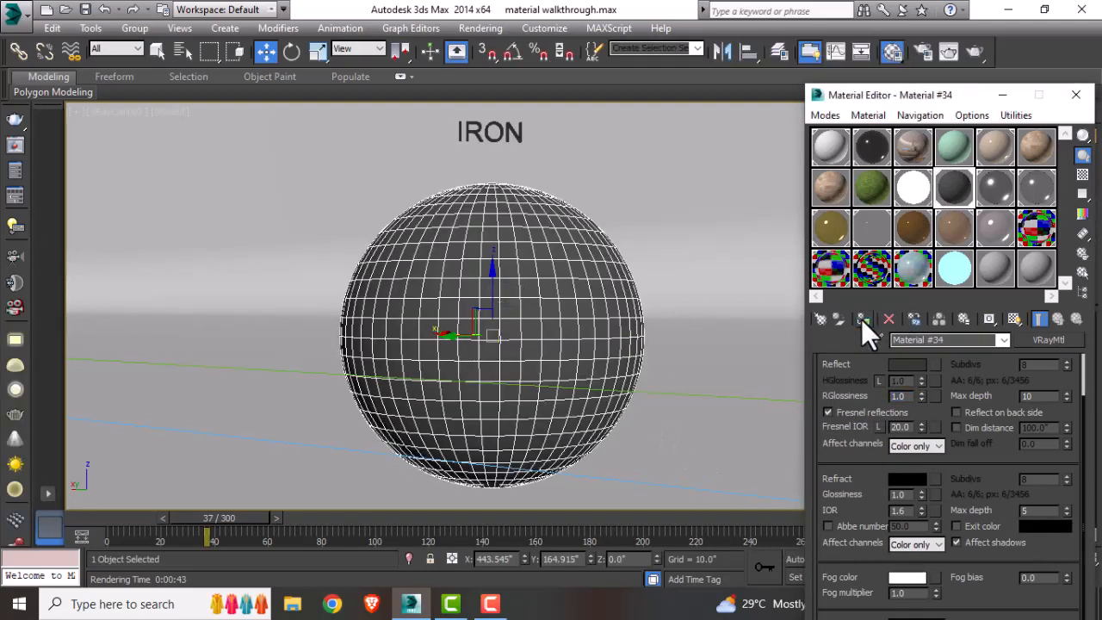
left_click(978, 50)
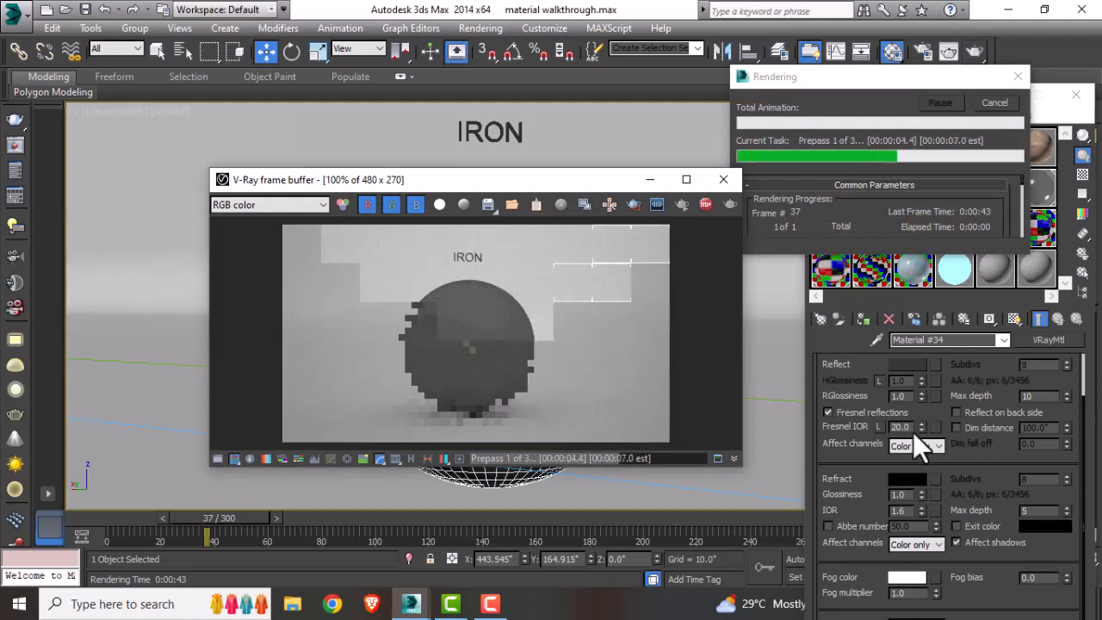
left_click(995, 102)
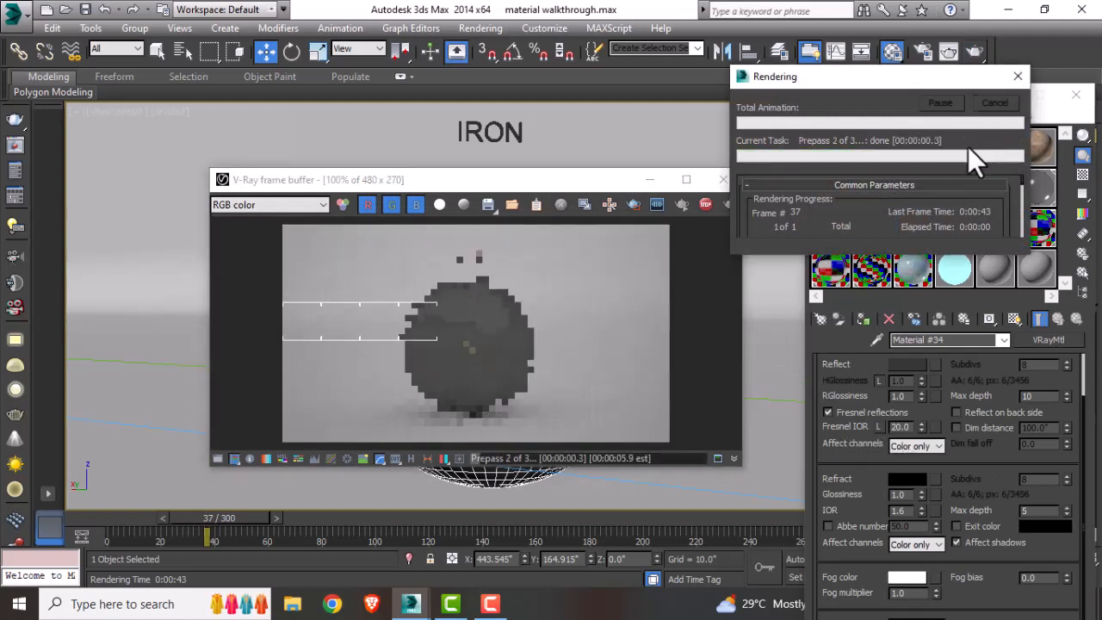
left_click(846, 411)
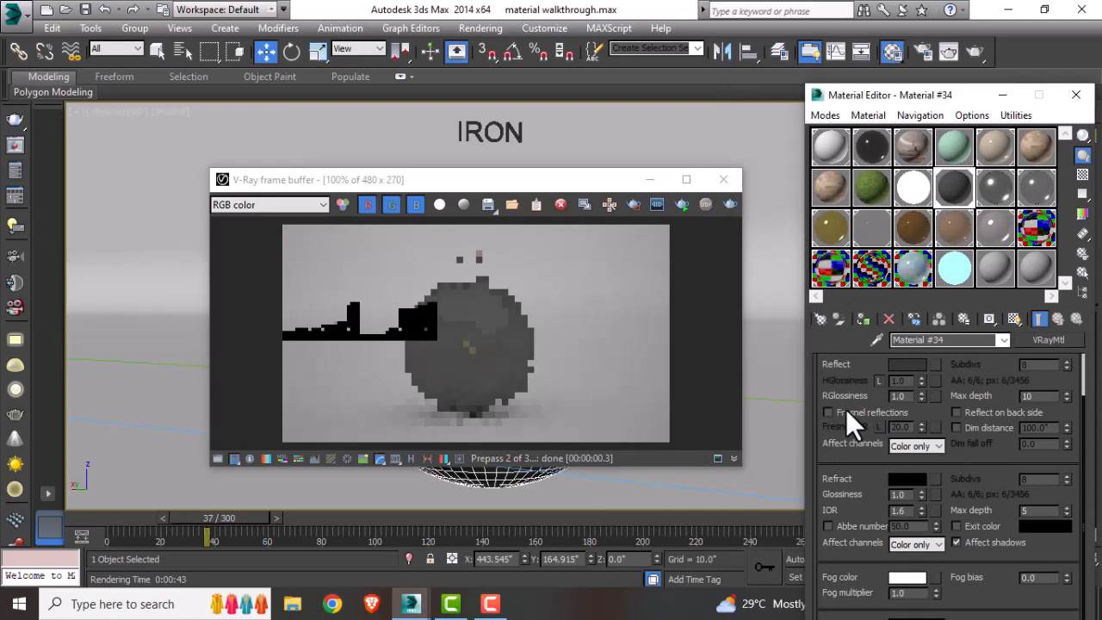
Step: Re-render the iron camera view and close the frame buffer
left_click(731, 205)
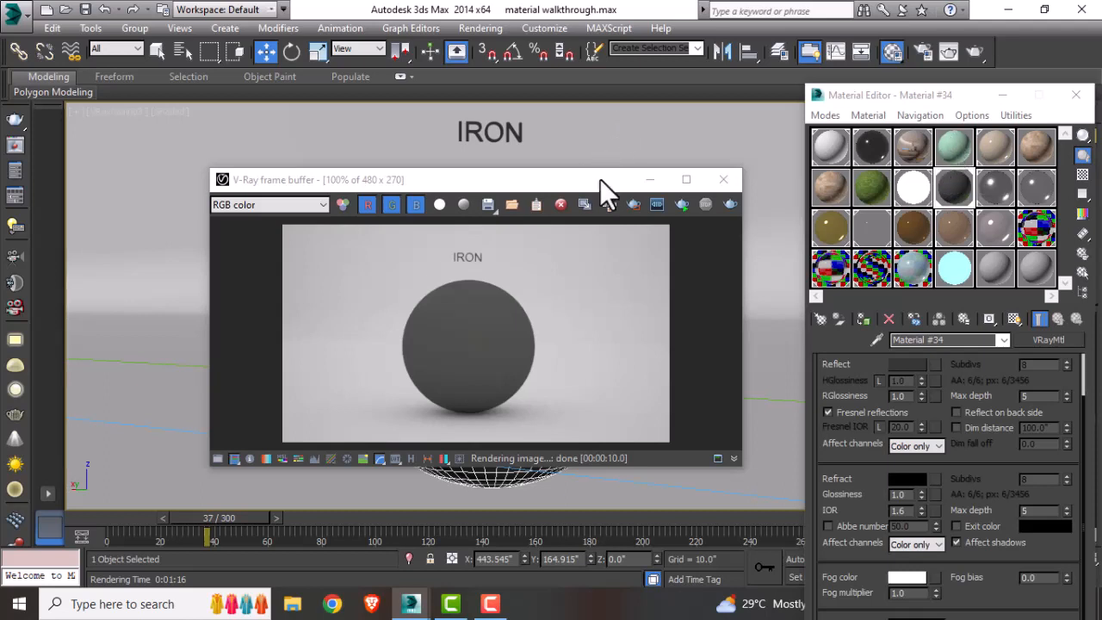
left_click_drag(600, 180, 629, 150)
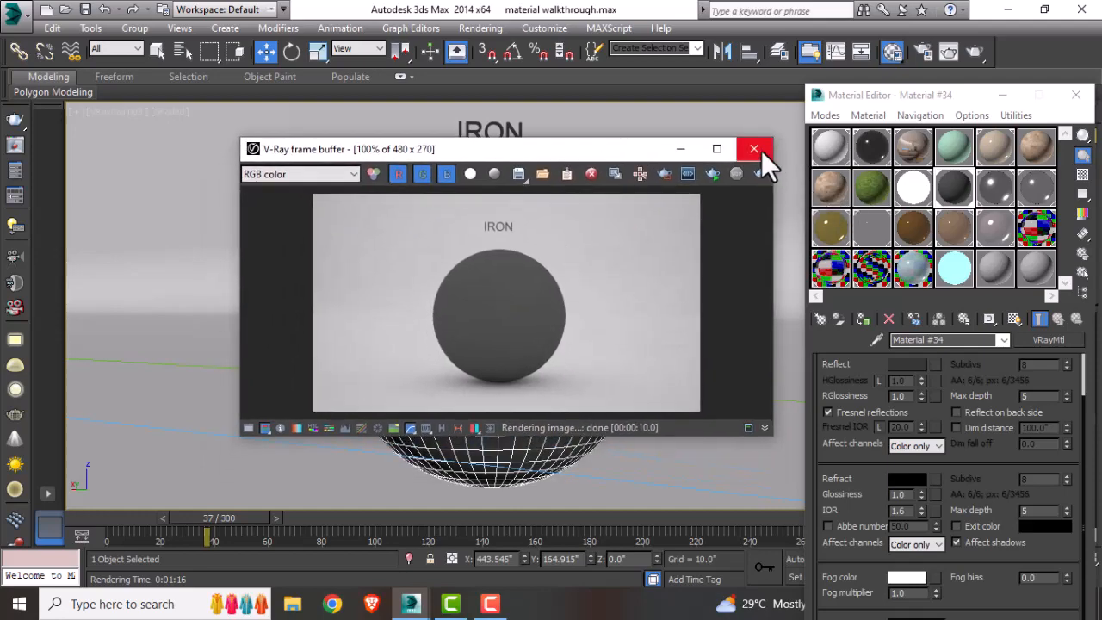
left_click(755, 149)
Step: Switch to the aluminium camera view and inspect the aluminium VRayMtl's diffuse and reflection colors
scroll(614, 307, "up", 5)
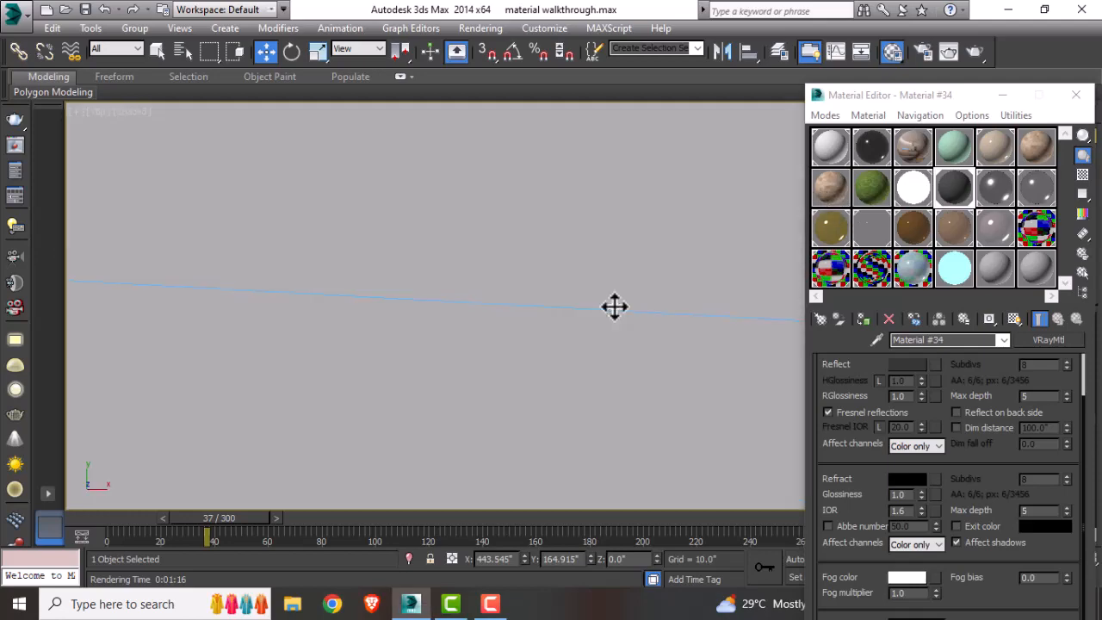
middle_click_drag(552, 343, 551, 318)
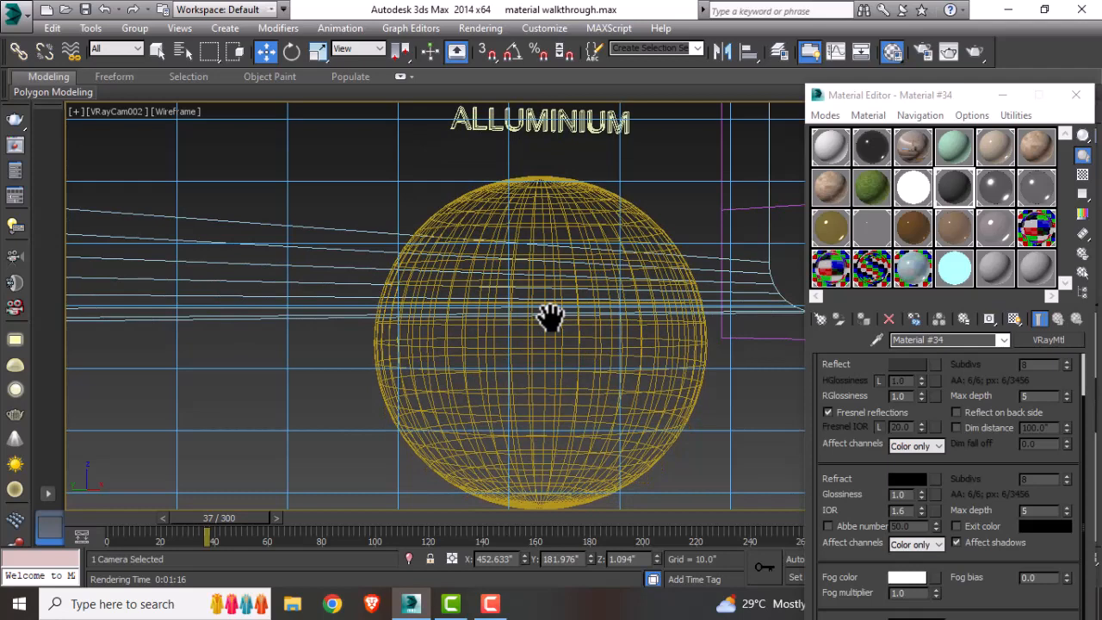
left_click(999, 191)
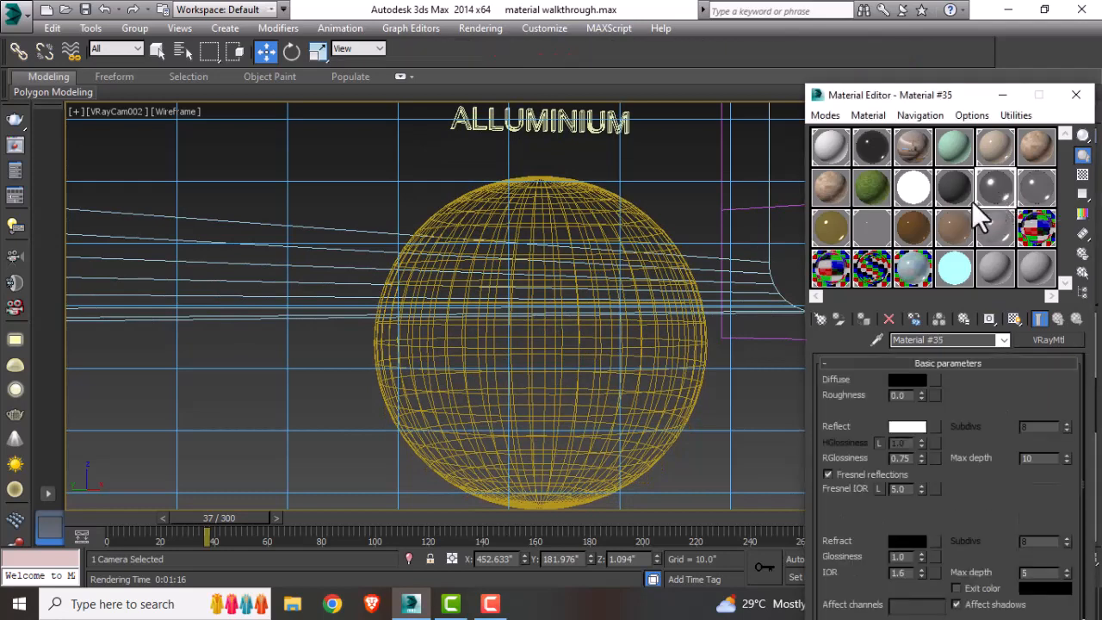
left_click(821, 318)
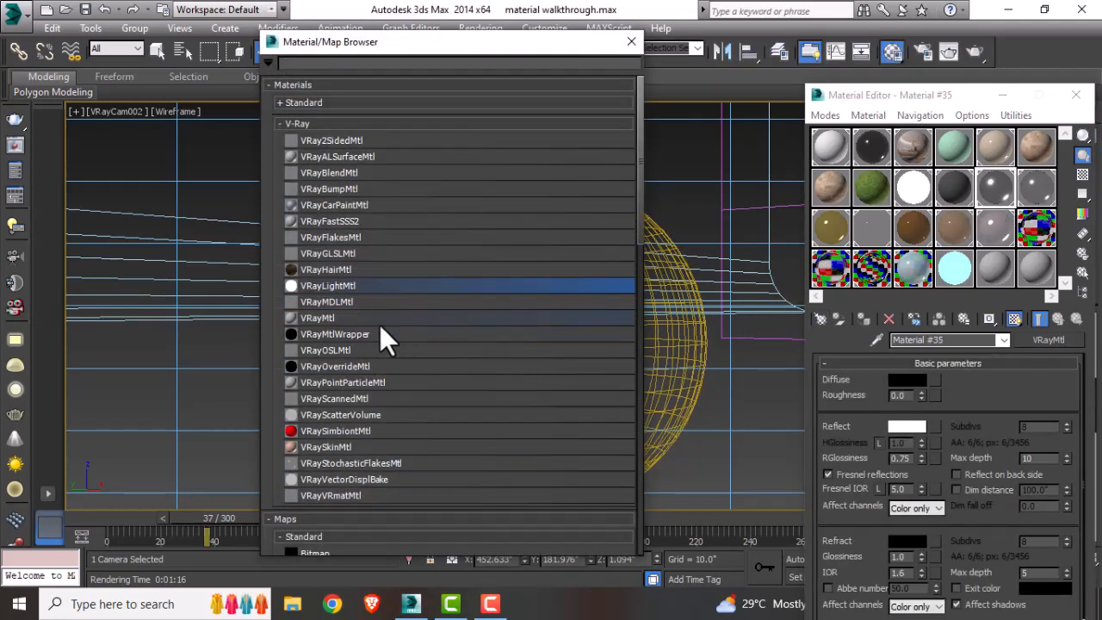
left_click(631, 43)
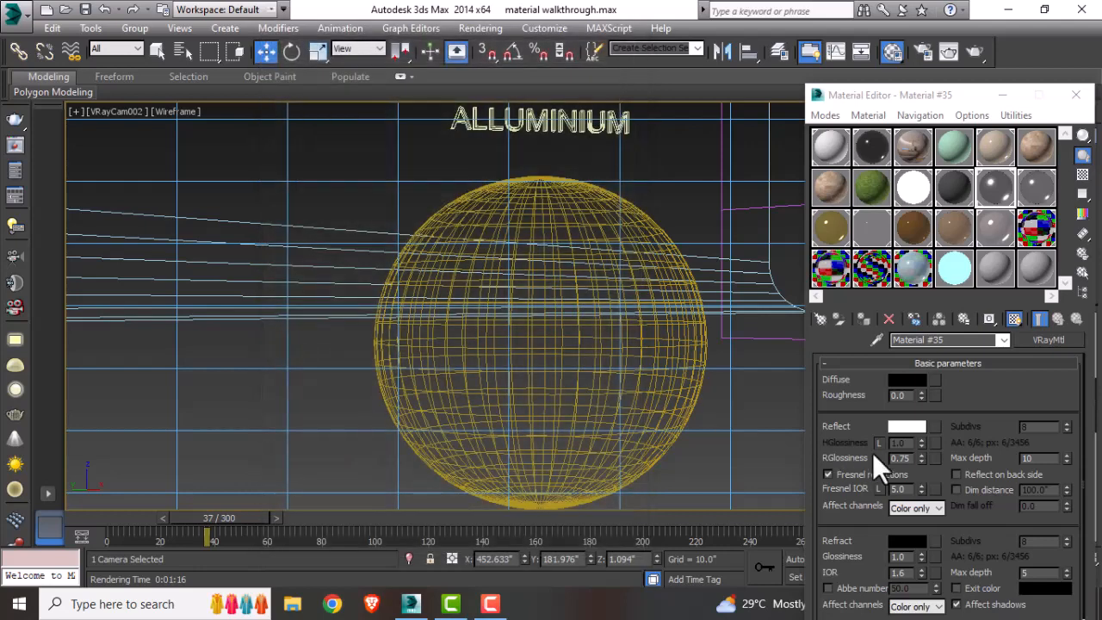
left_click(896, 381)
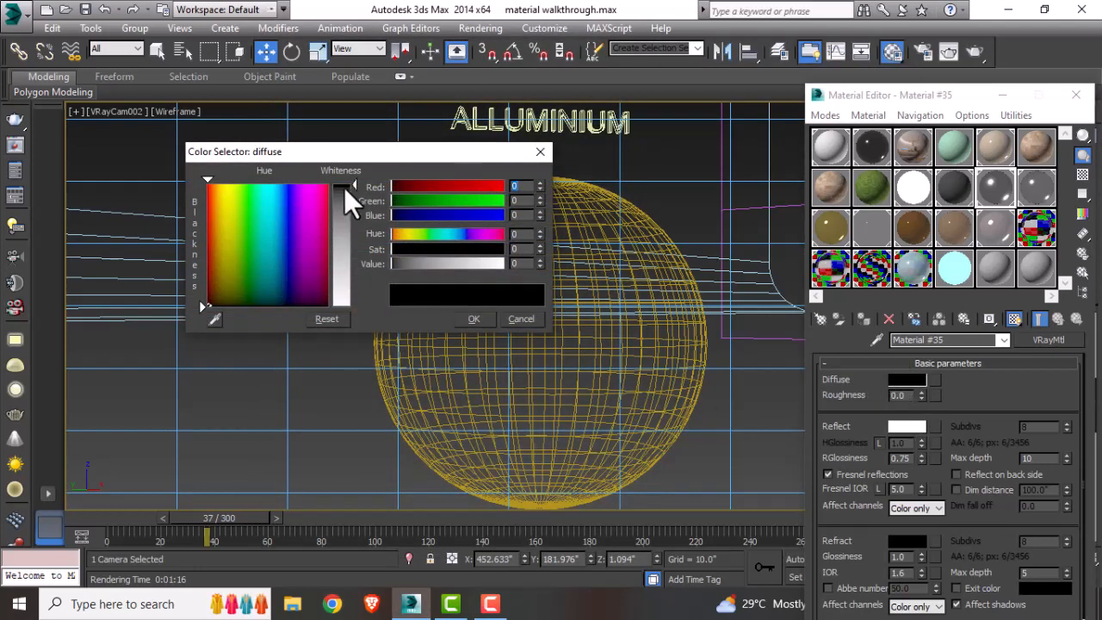
left_click(519, 216)
left_click(540, 153)
scroll(974, 350, "down", 1)
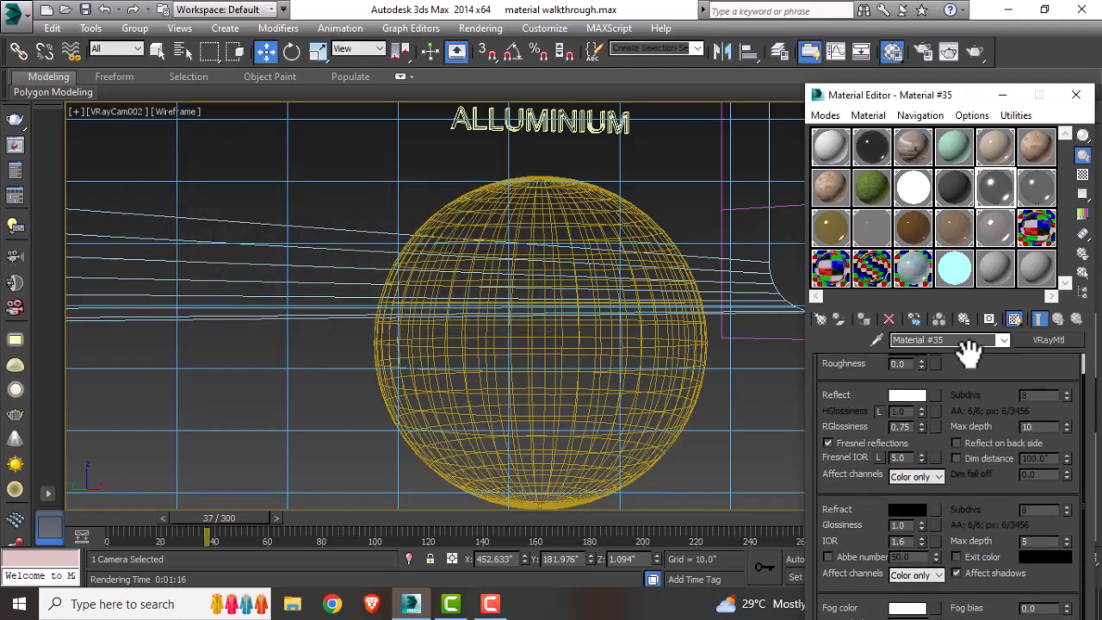
left_click(905, 396)
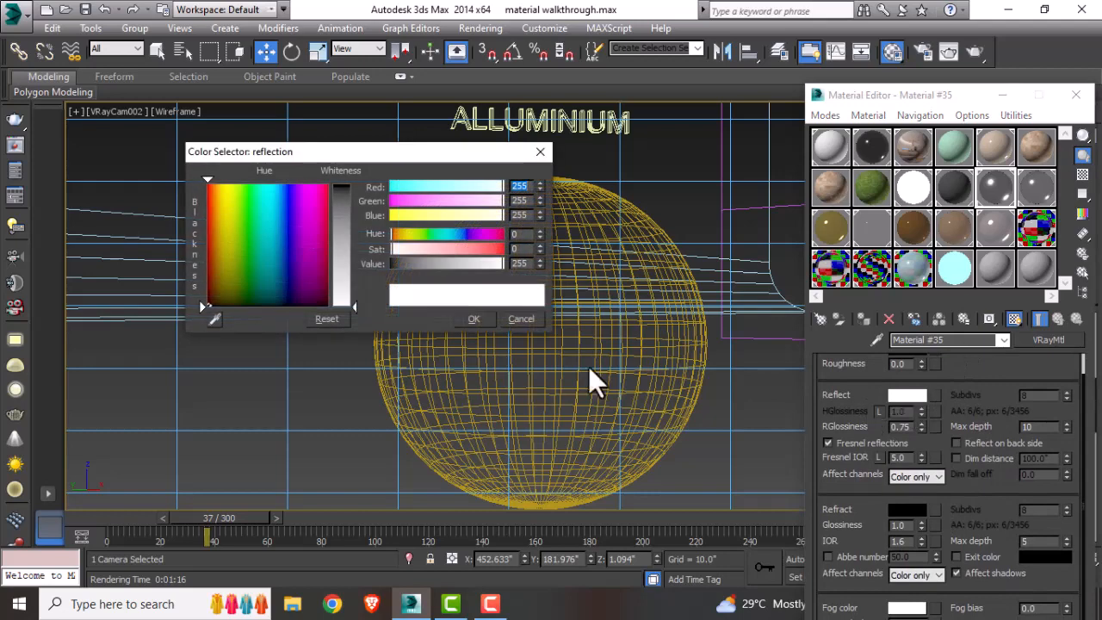
left_click(473, 319)
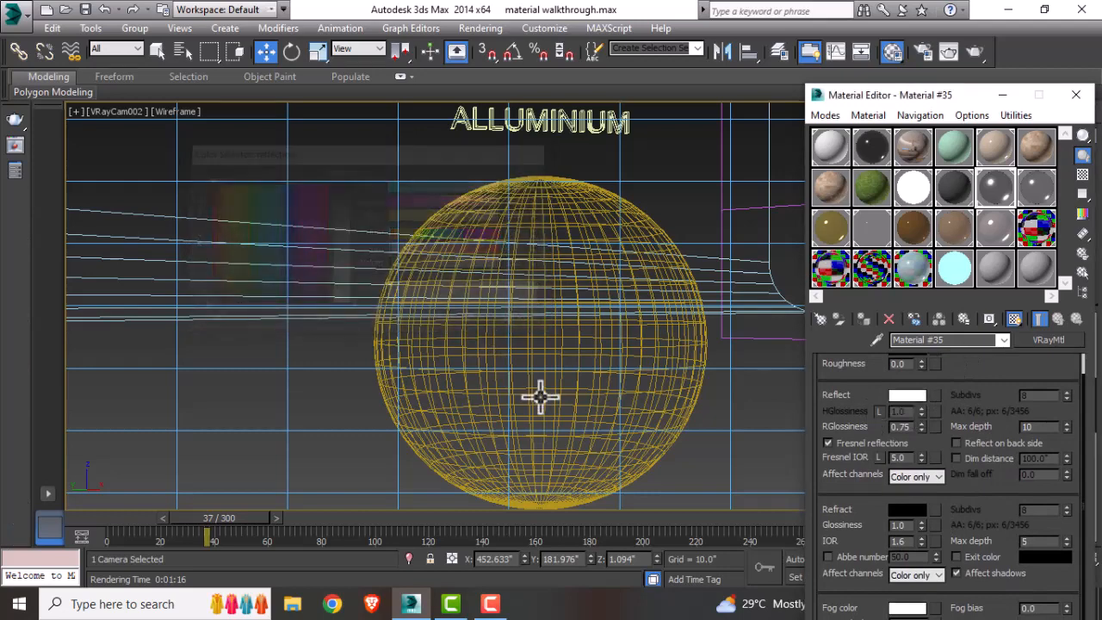
Step: Assign the aluminium VRayMtl to the aluminium sphere
double_click(910, 425)
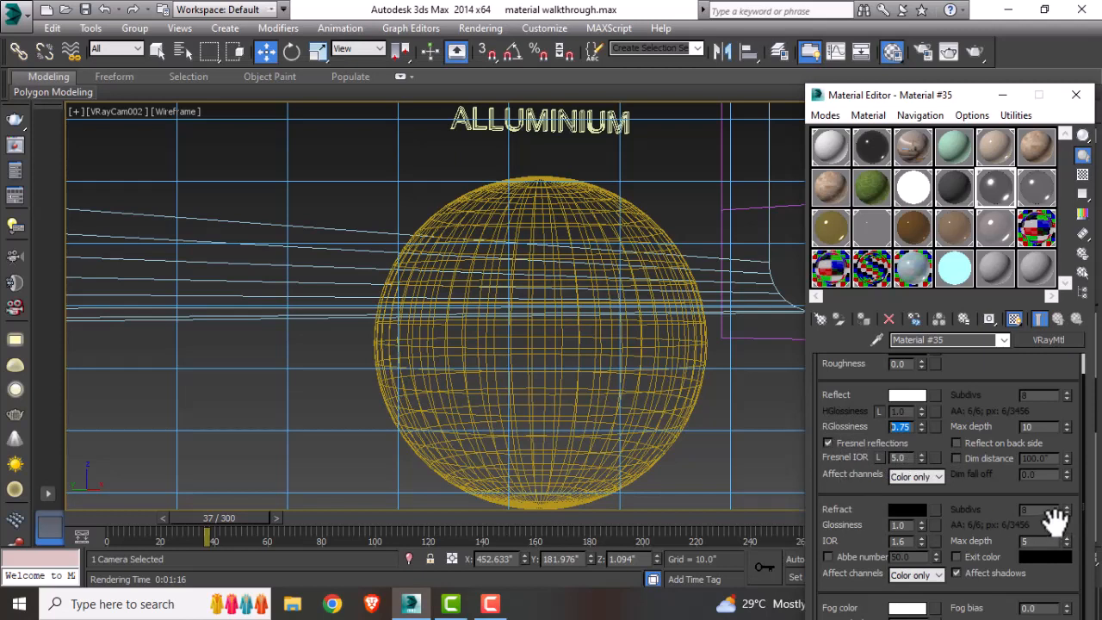
left_click(1045, 428)
double_click(1045, 428)
double_click(895, 457)
left_click(598, 200)
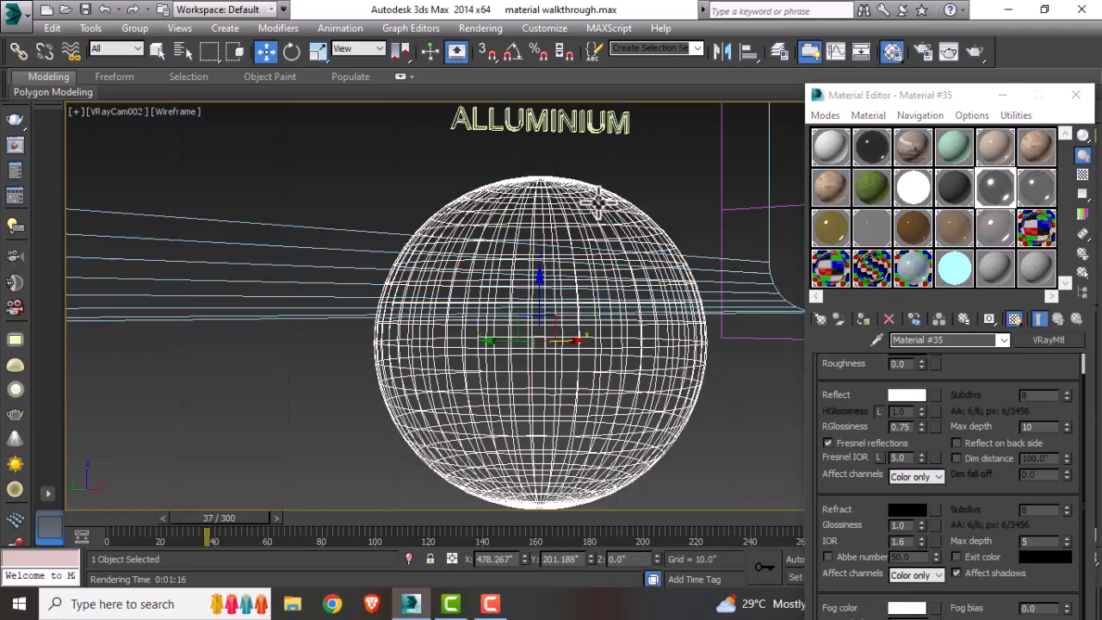
left_click(862, 321)
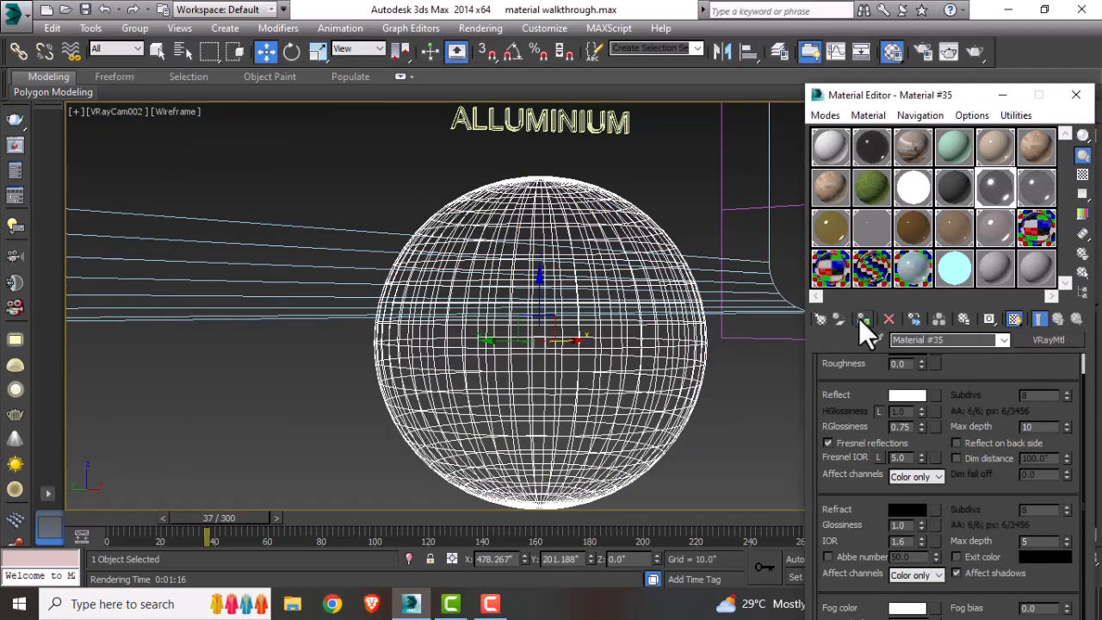
Step: Render the aluminium camera view and close the frame buffer
left_click(713, 425)
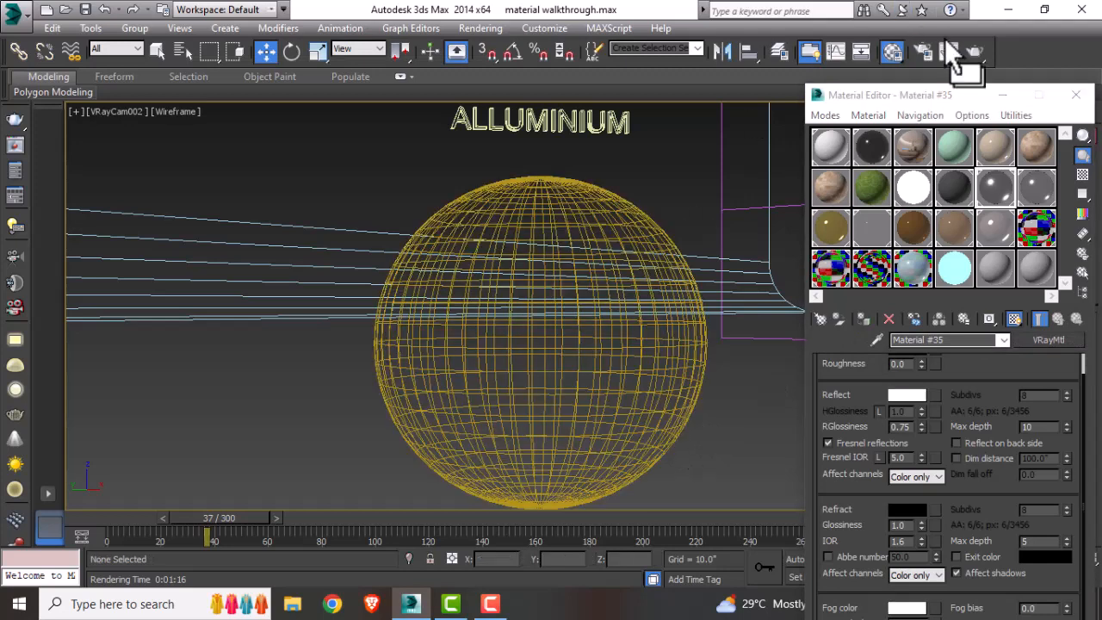
left_click(974, 53)
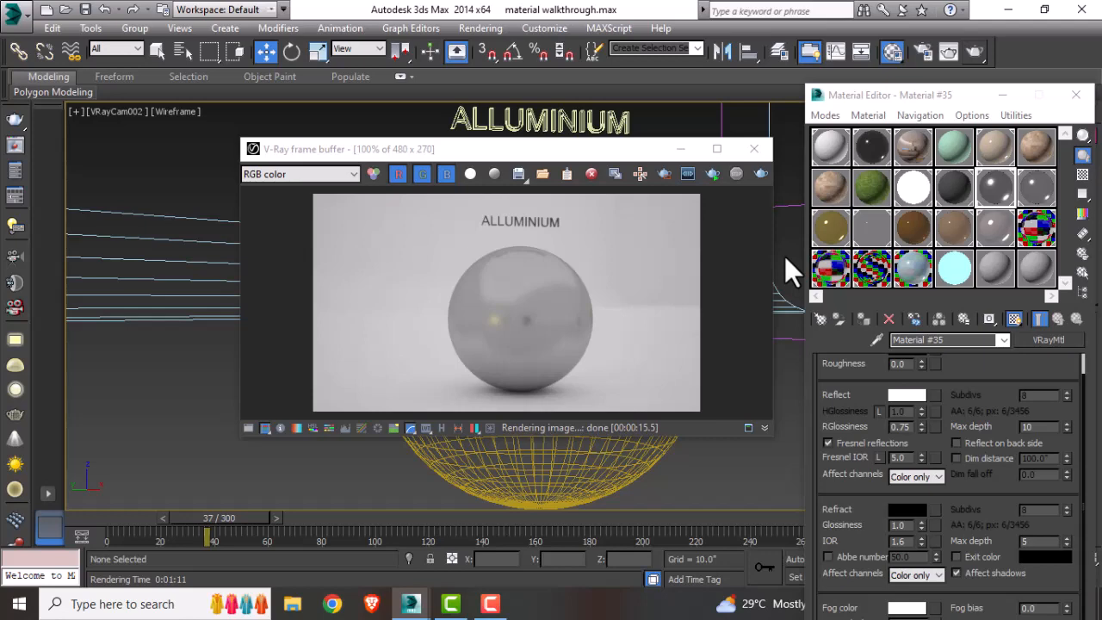
left_click(755, 151)
Step: Switch to the chrome sphere's camera view
key("t")
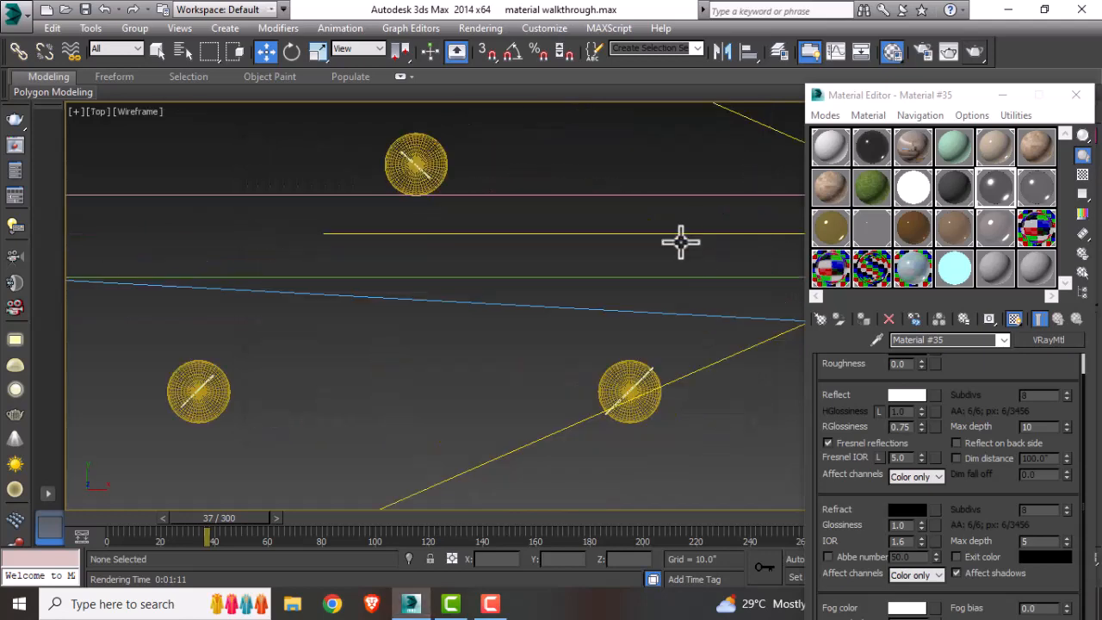
middle_click_drag(677, 239, 351, 352)
scroll(351, 351, "down", 5)
left_click(706, 322)
key("c")
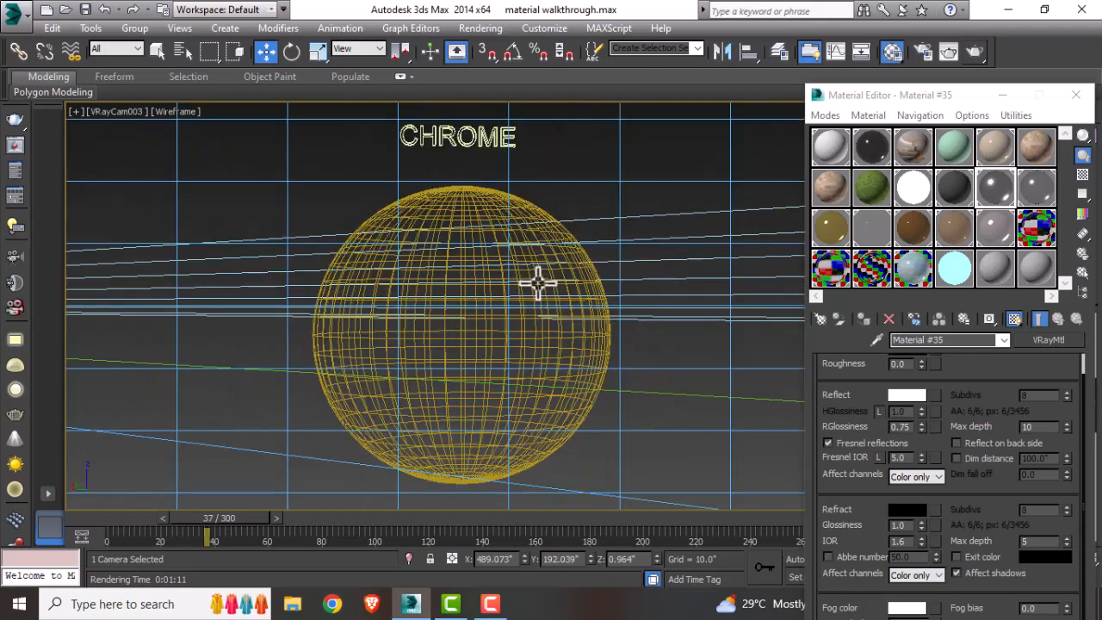
left_click(562, 146)
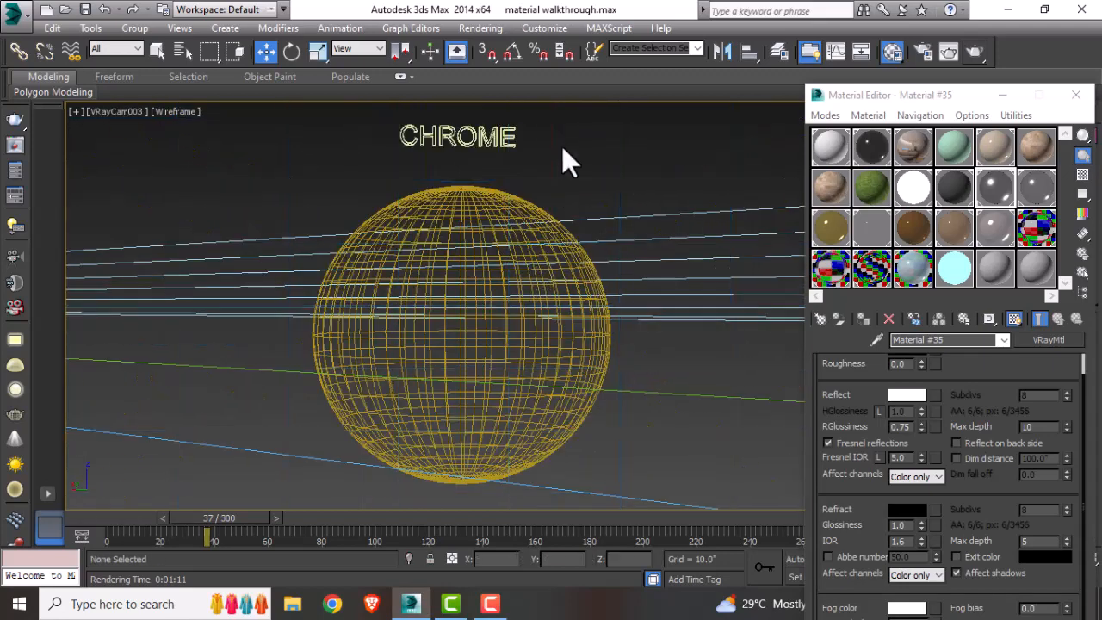
Step: Inspect the chrome VRayMtl's material type, diffuse and reflection colors, and its reflection glossiness, depth and Fresnel IOR settings
left_click(1037, 191)
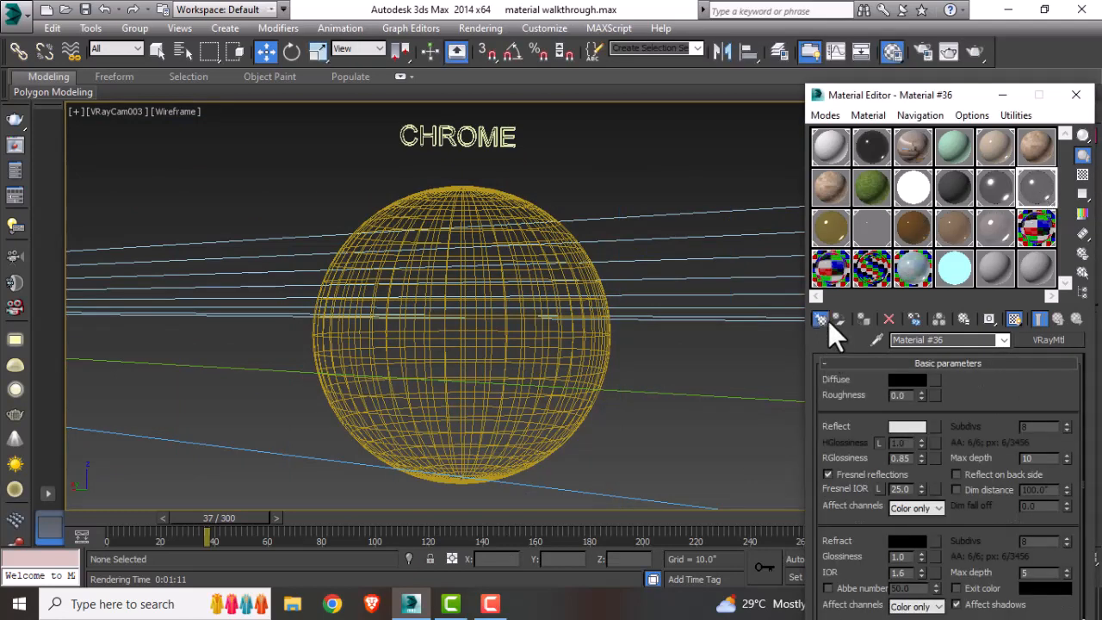
left_click(827, 319)
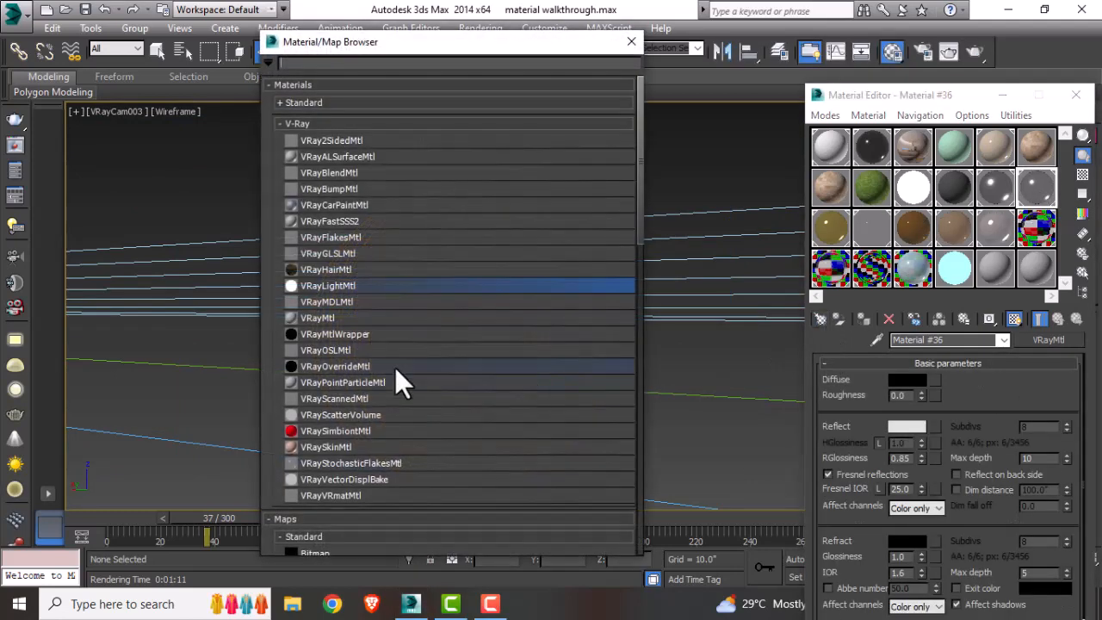
left_click(633, 41)
left_click(900, 380)
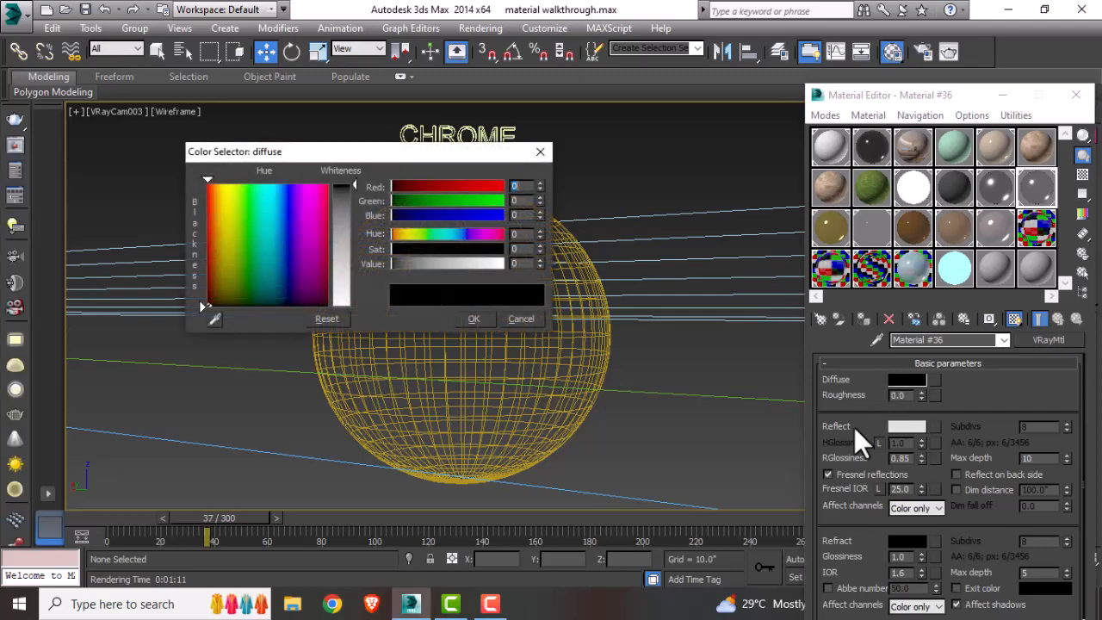
left_click(539, 155)
left_click(906, 429)
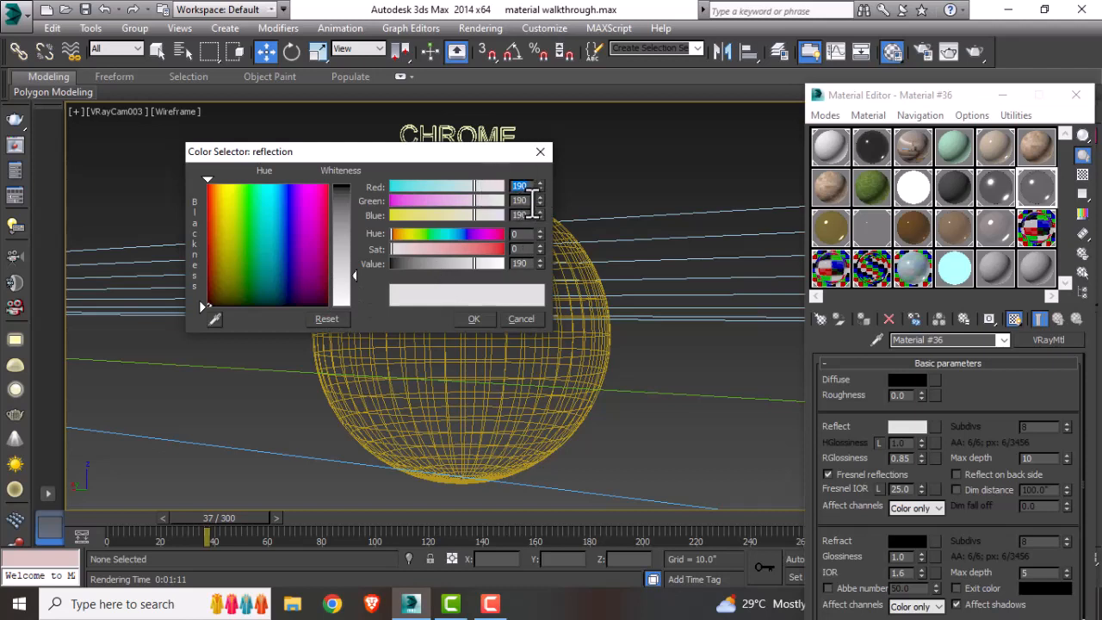
key("Tab")
left_click(537, 153)
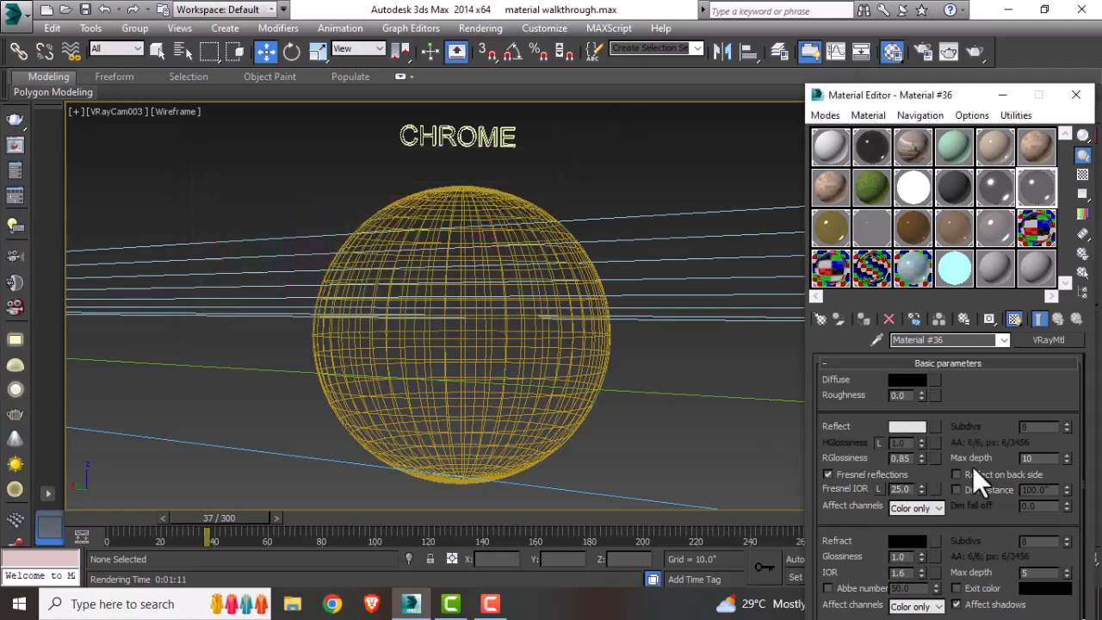
double_click(1034, 458)
double_click(902, 459)
double_click(897, 489)
Step: Assign the chrome VRayMtl to the chrome sphere, render the chrome camera view and close the frame buffer
left_click(487, 208)
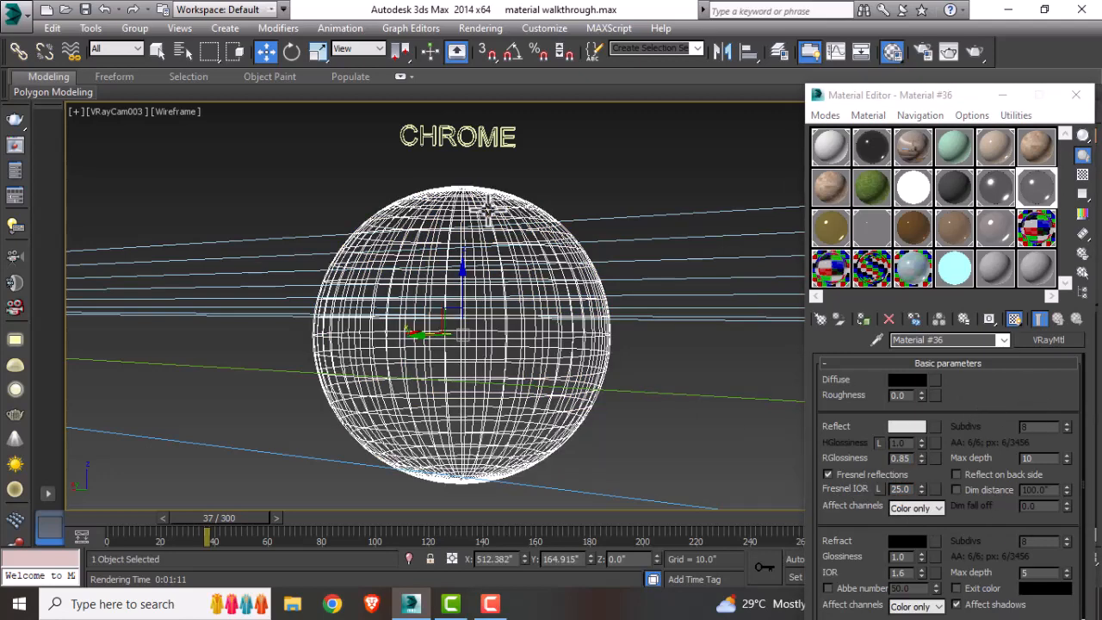
left_click(870, 323)
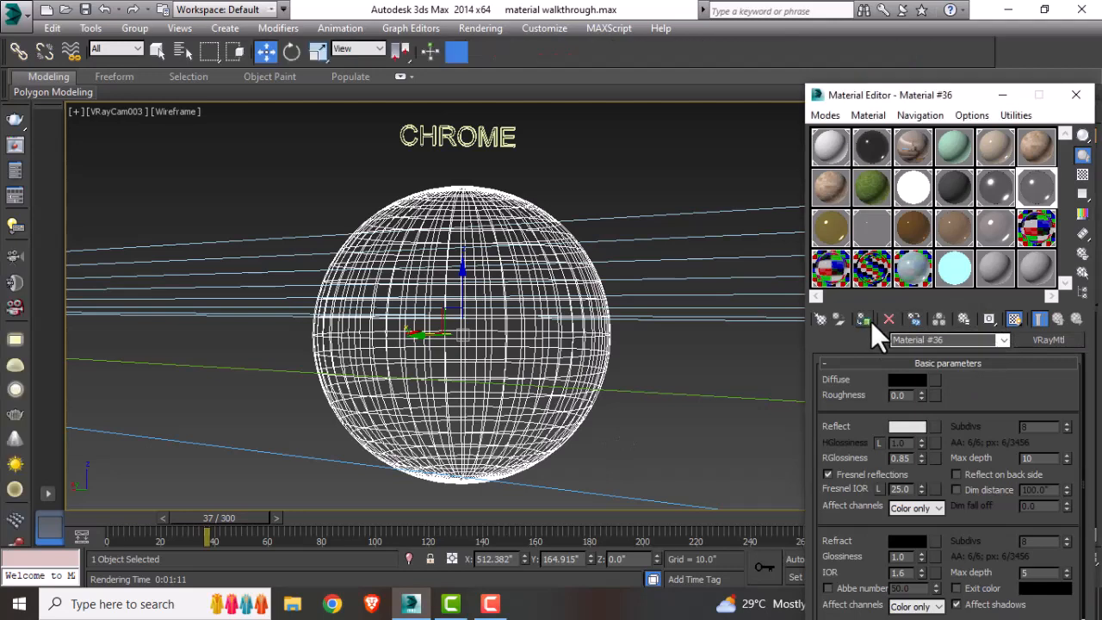
left_click(977, 56)
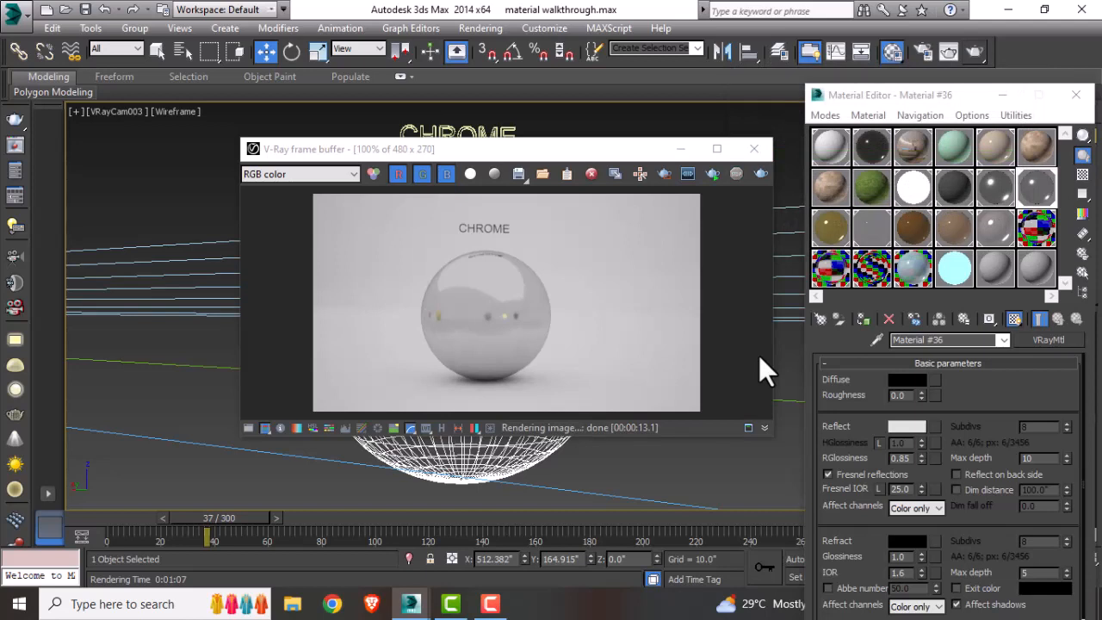
left_click(755, 148)
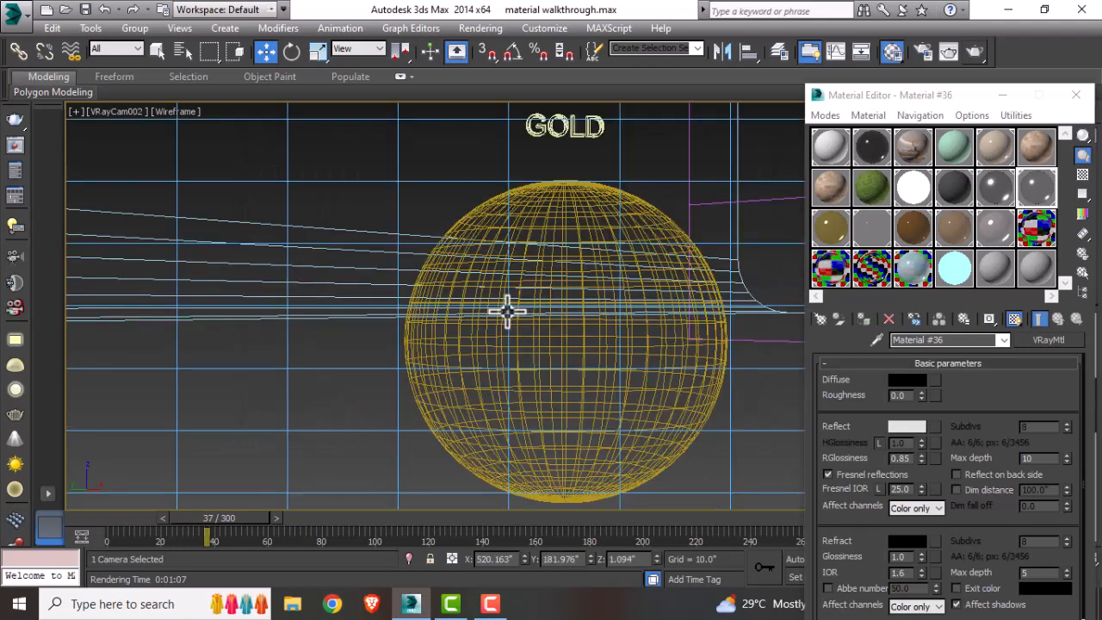
Step: Switch to the gold sphere's camera view and inspect the gold VRayMtl's material type and diffuse color
middle_click_drag(508, 312, 499, 307)
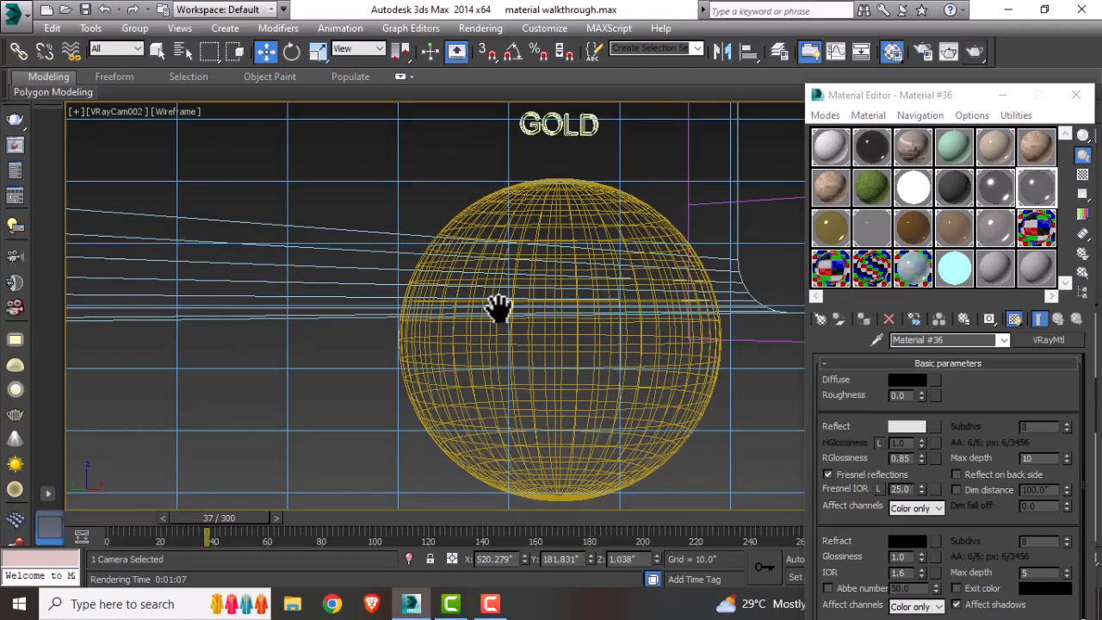
left_click(664, 154)
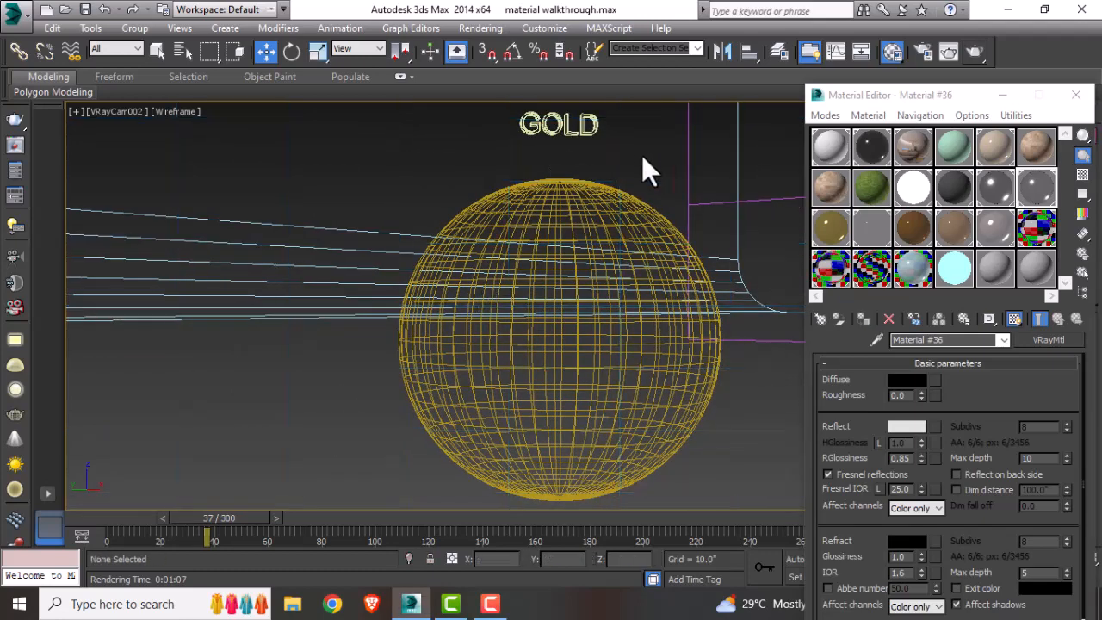
left_click(828, 232)
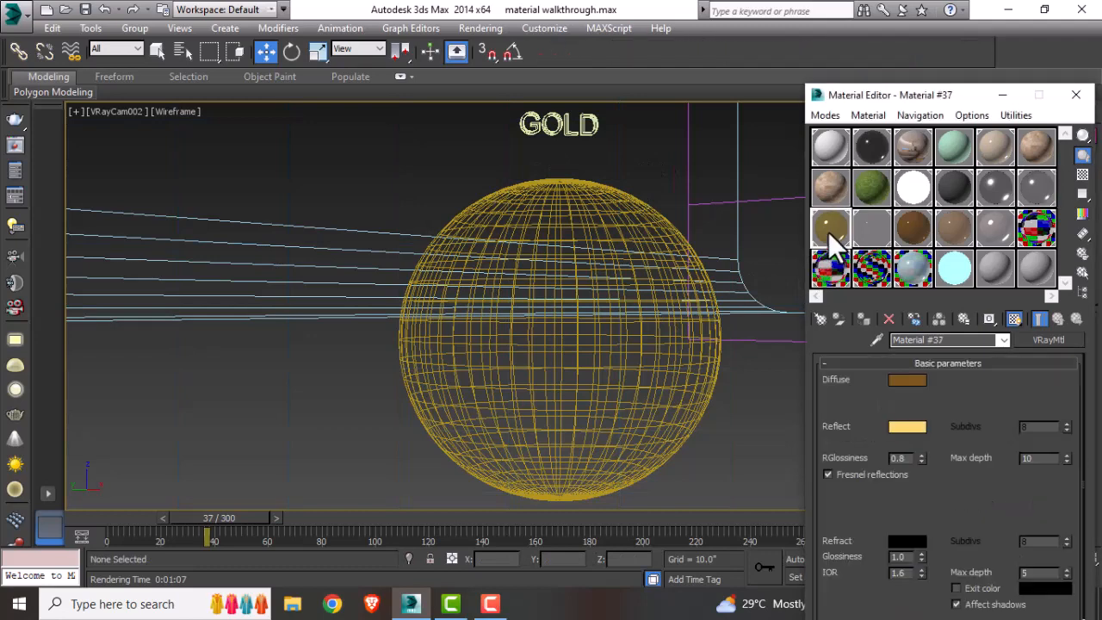
left_click(822, 319)
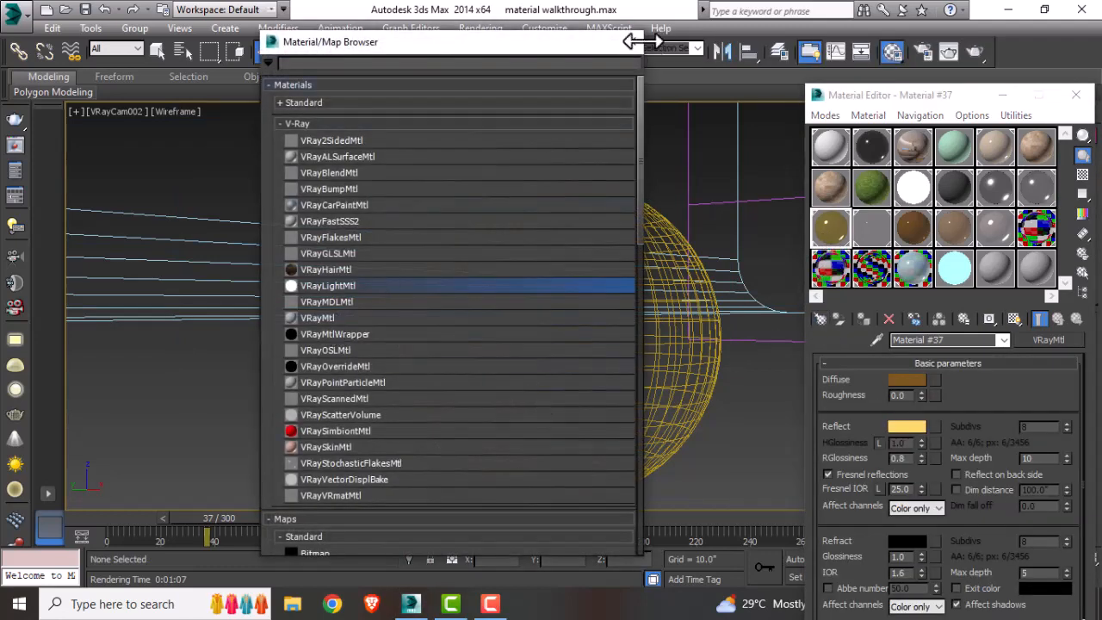
left_click(633, 41)
left_click(900, 379)
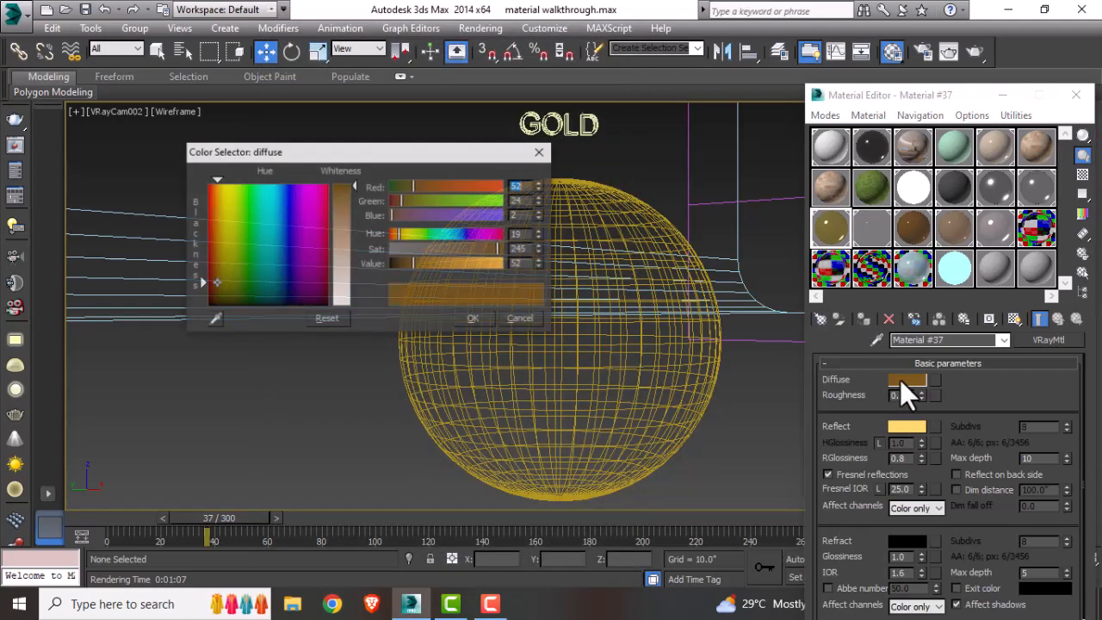
double_click(519, 186)
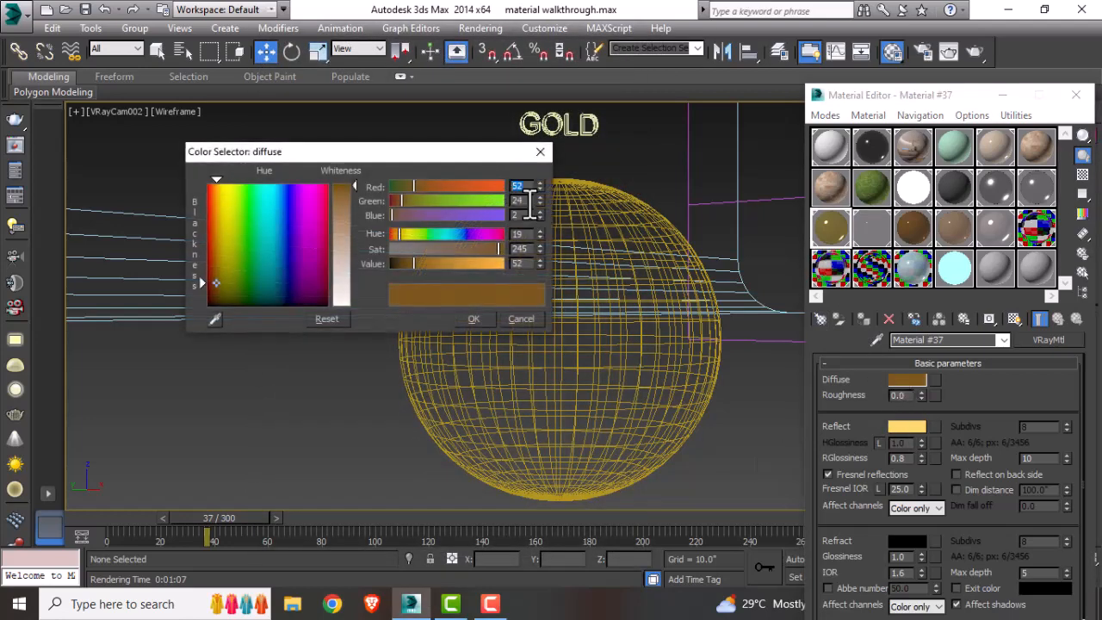
left_click(483, 314)
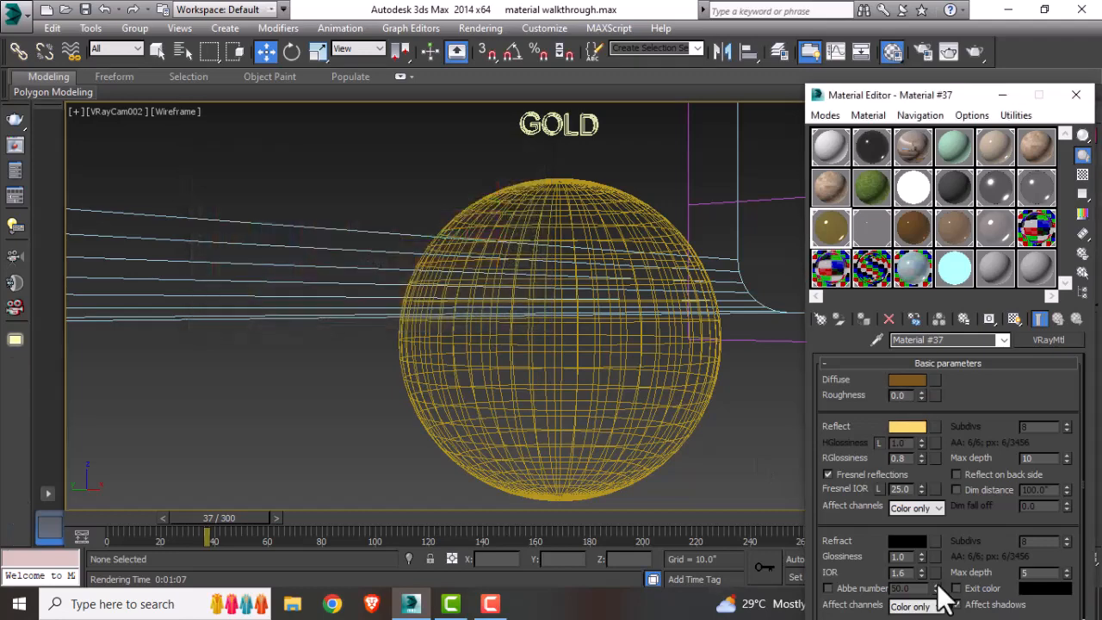
Step: Inspect the gold material's reflection color, reflection glossiness and max depth settings
left_click(914, 429)
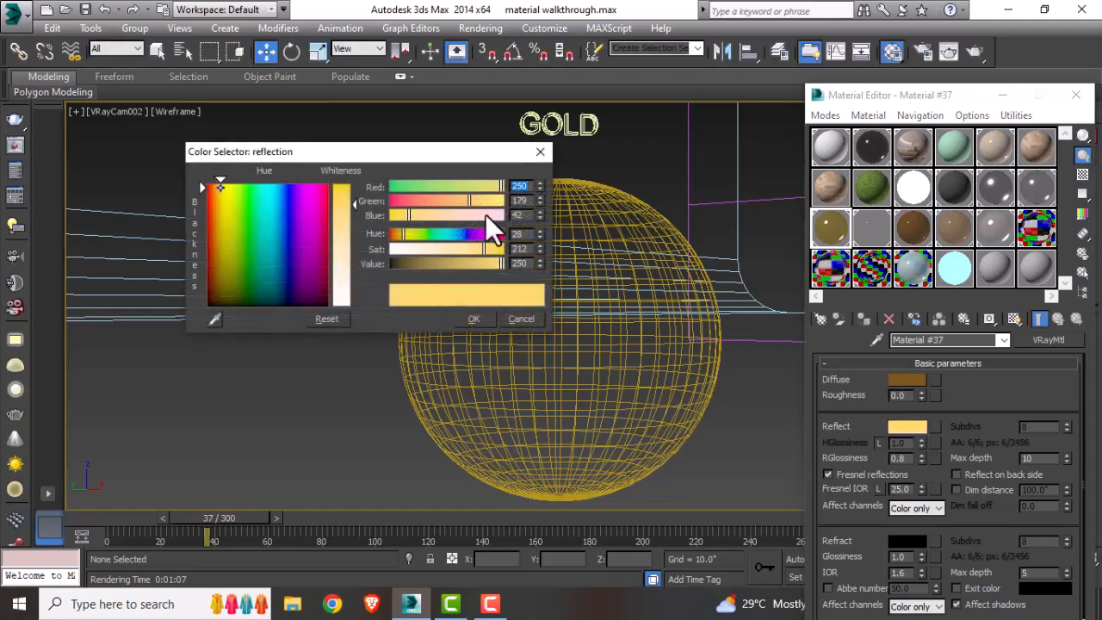
double_click(527, 186)
double_click(517, 215)
left_click(540, 152)
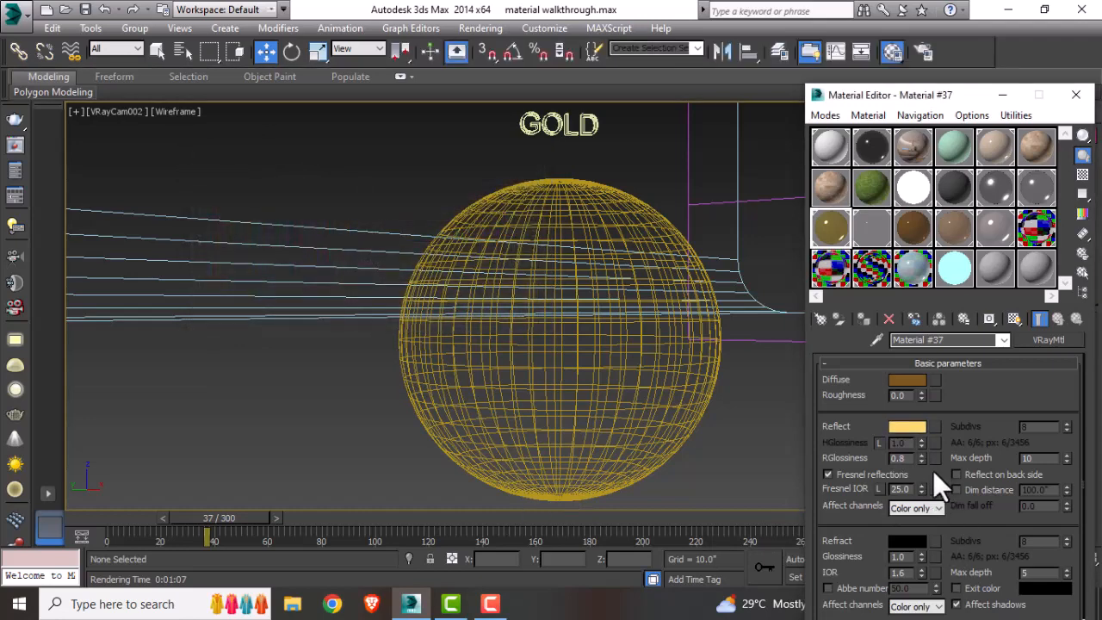
left_click_drag(910, 460, 866, 465)
left_click_drag(1044, 461, 994, 465)
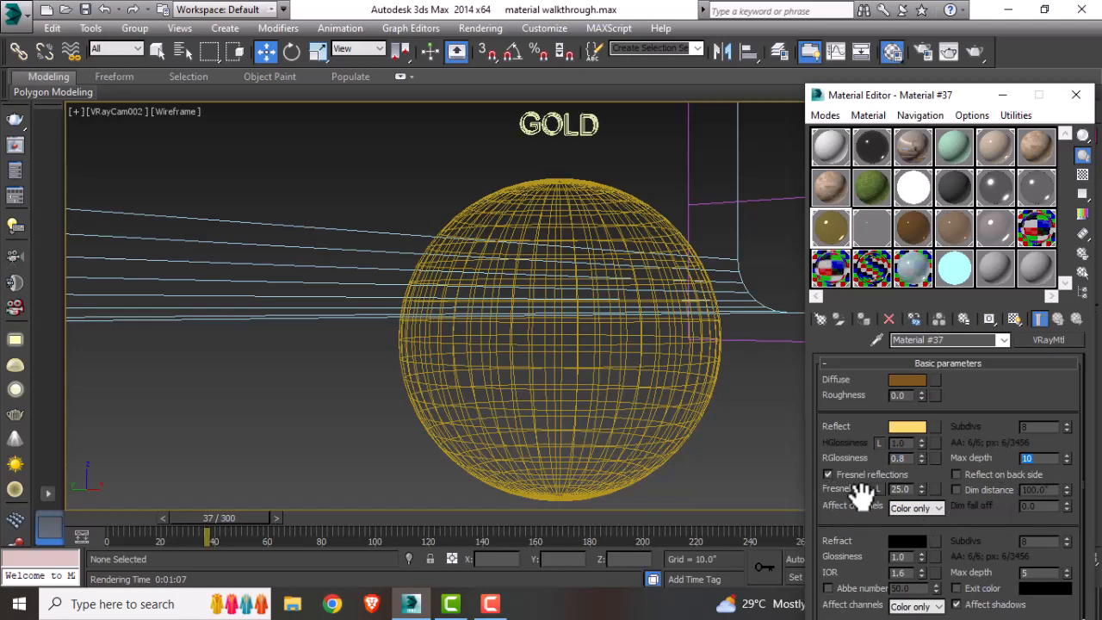
left_click(904, 380)
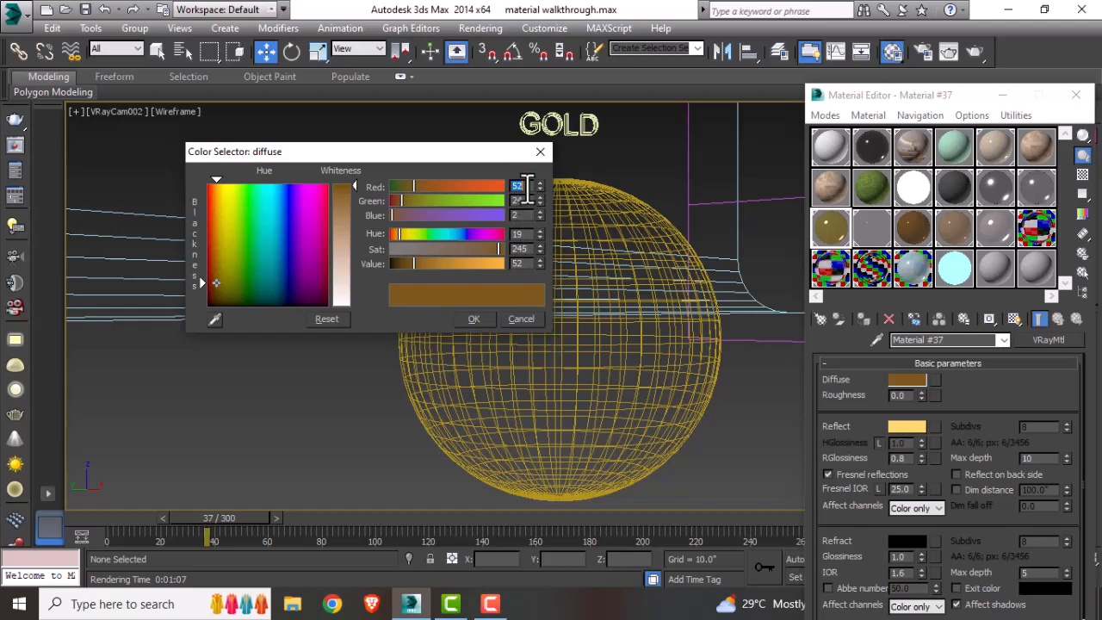
left_click(538, 153)
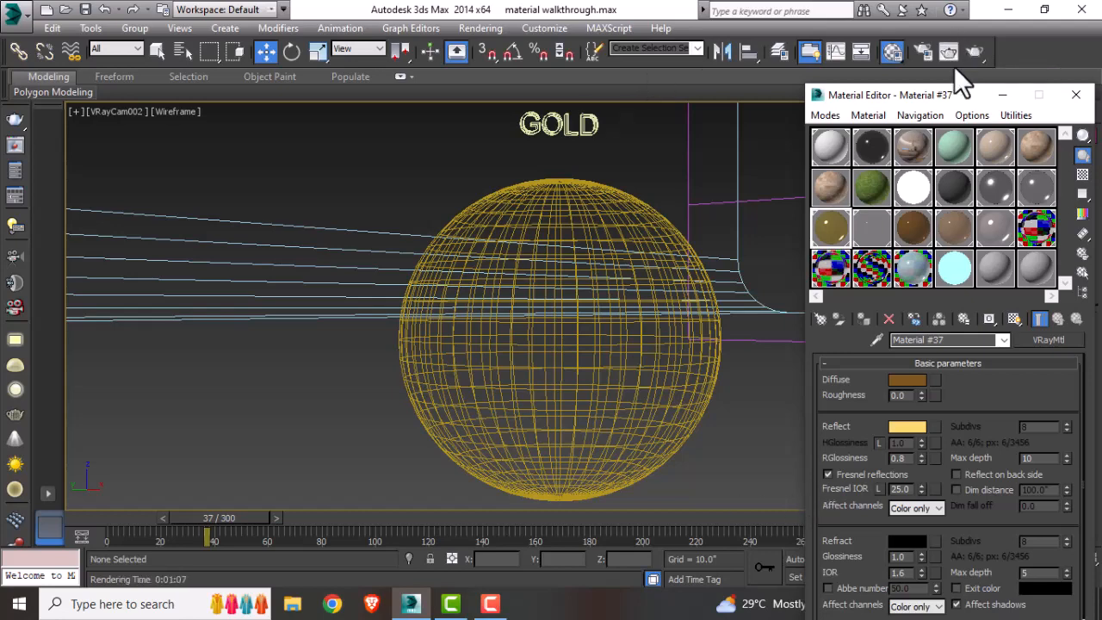
Step: Assign the gold VRayMtl to the gold sphere and render the gold camera view
left_click(623, 197)
left_click(865, 320)
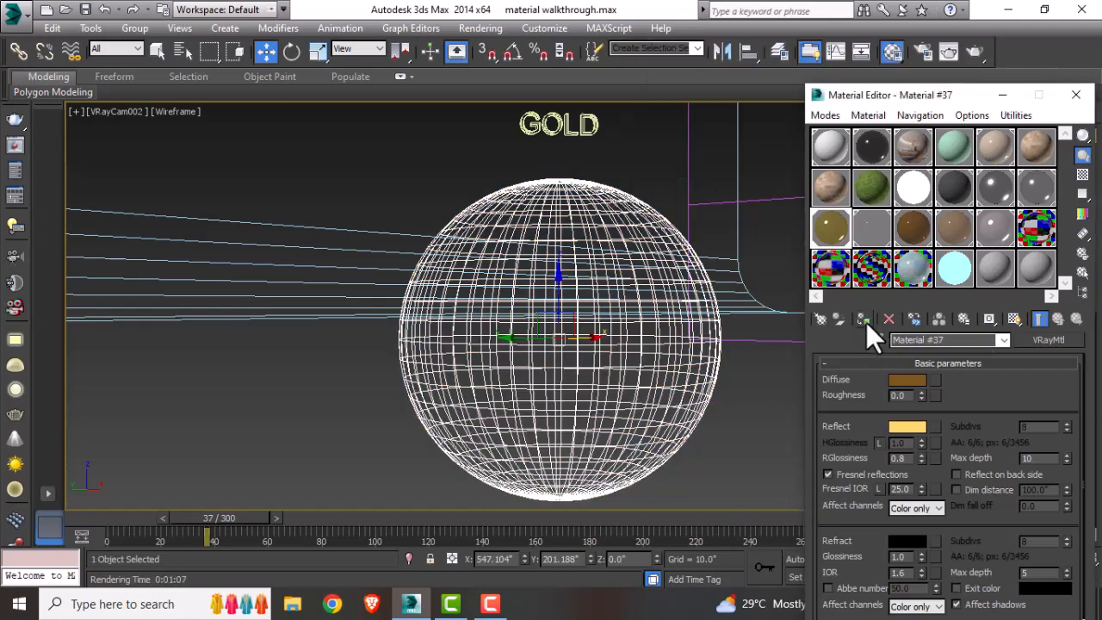
left_click(707, 108)
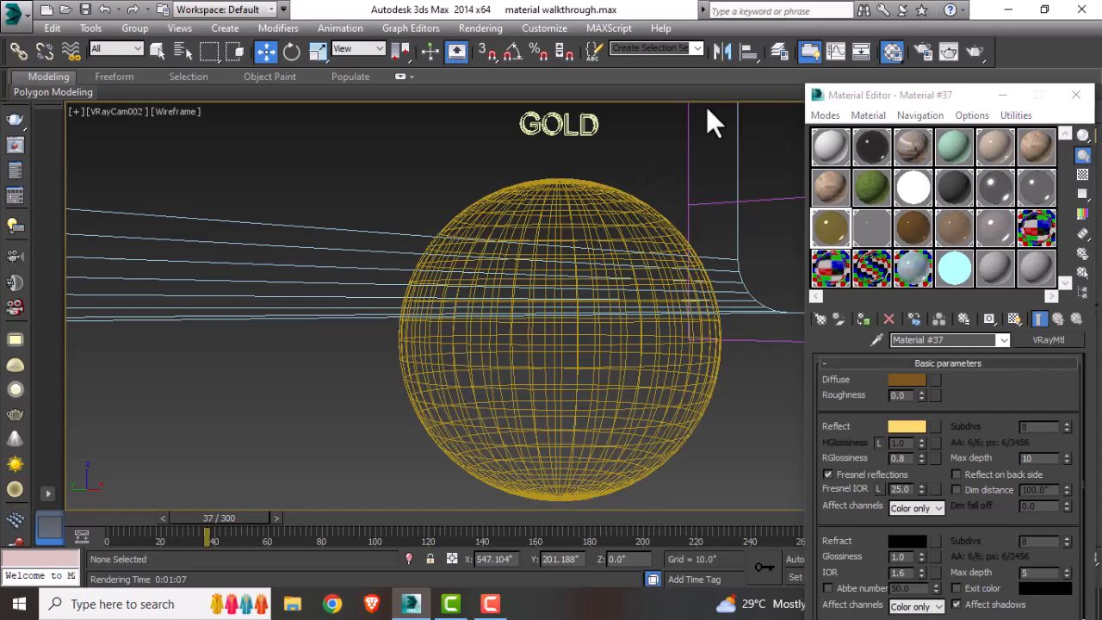
left_click(974, 51)
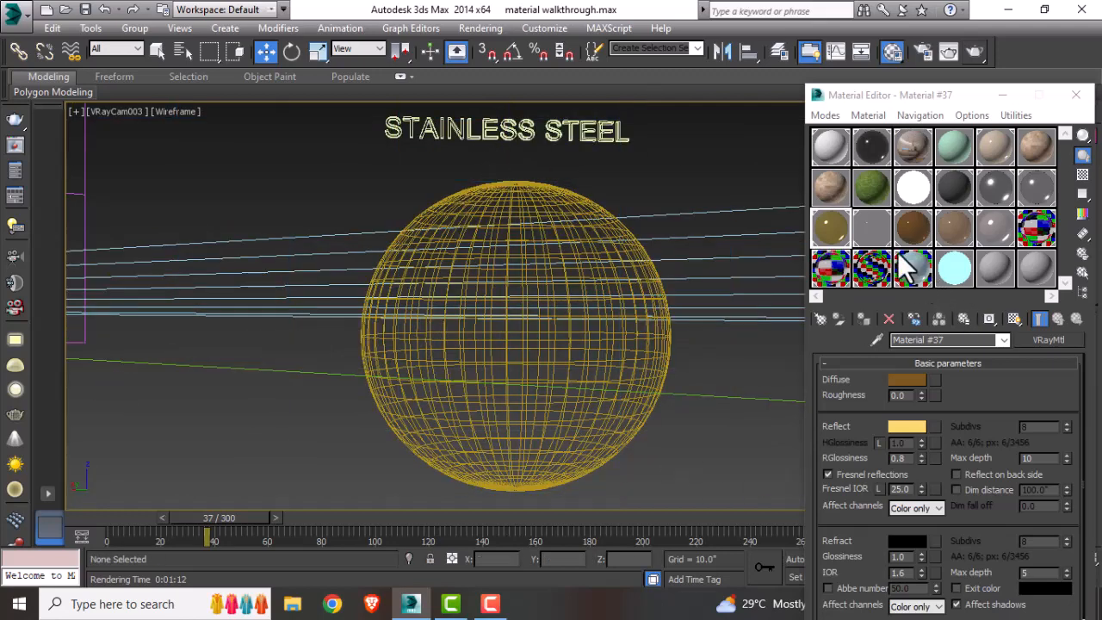
Step: Inspect the stainless steel VRayMtl's material type, diffuse and reflection colors, and reflection glossiness and depth settings
left_click(879, 236)
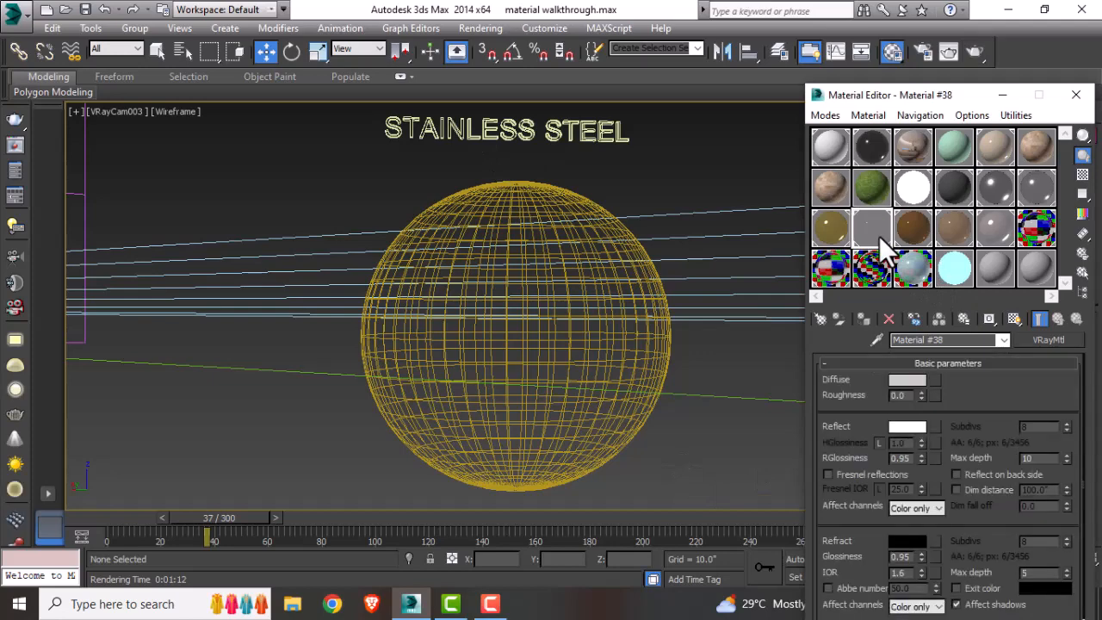
left_click(904, 381)
left_click(540, 152)
left_click(816, 318)
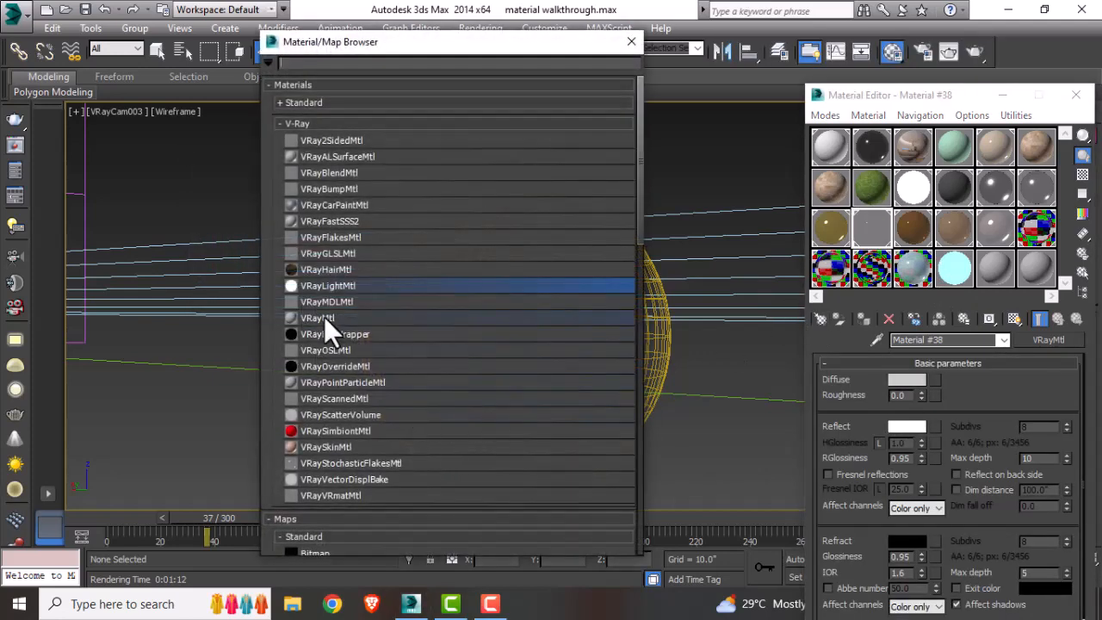
left_click(634, 41)
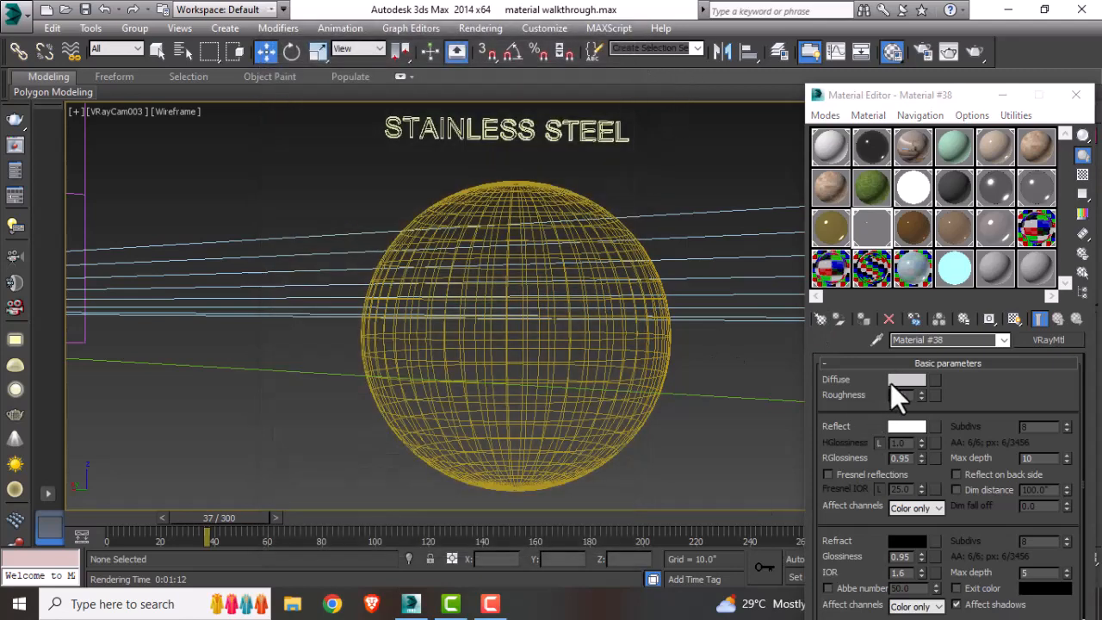
left_click(892, 381)
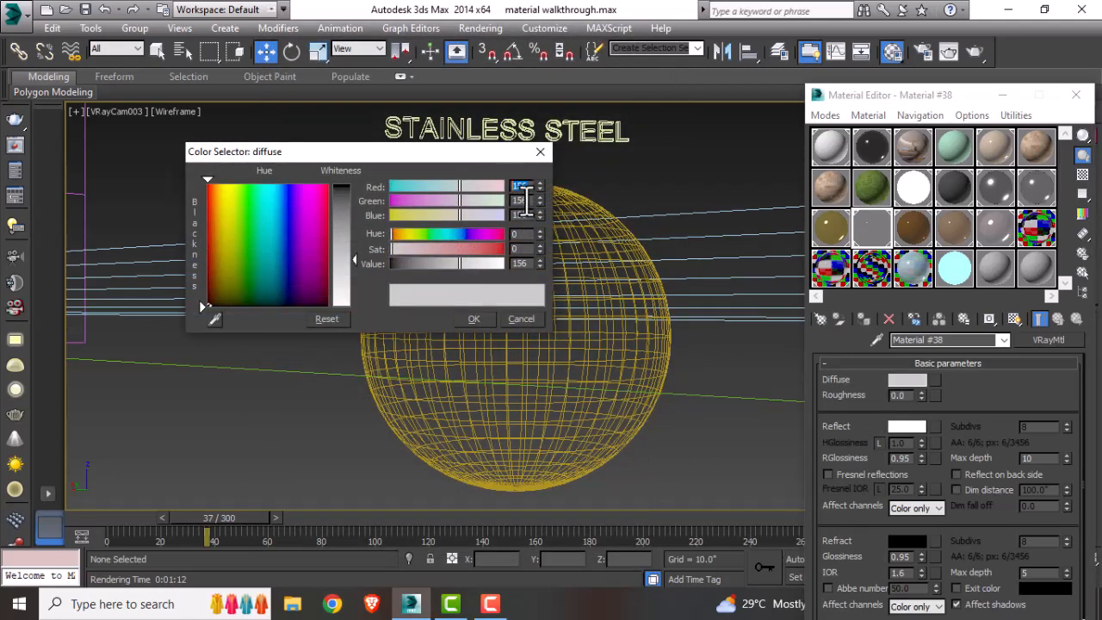
left_click(541, 153)
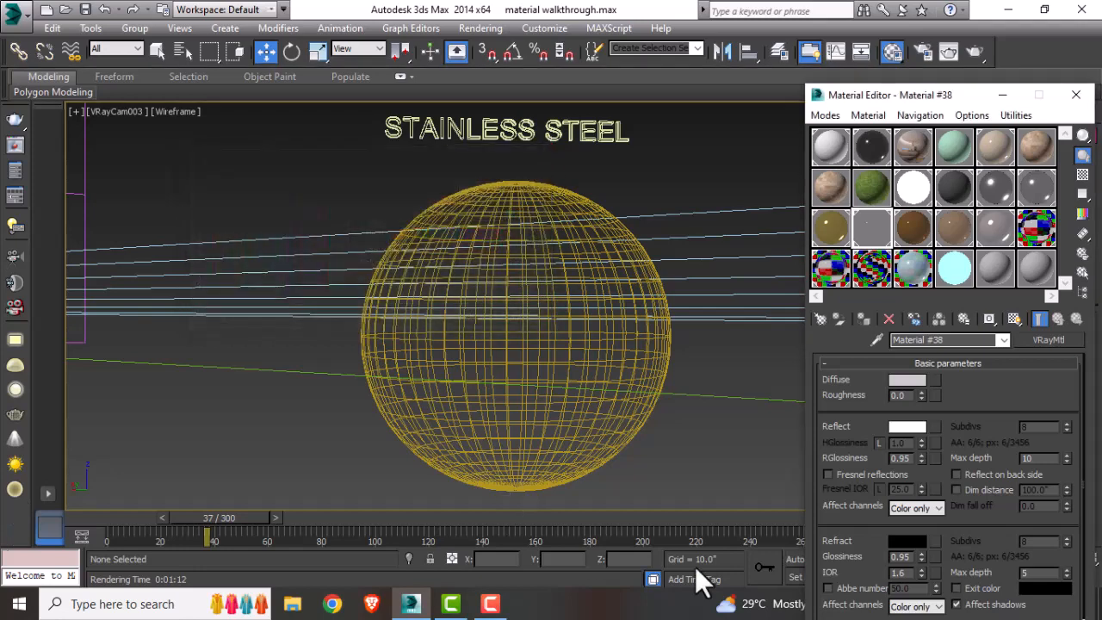
left_click(904, 428)
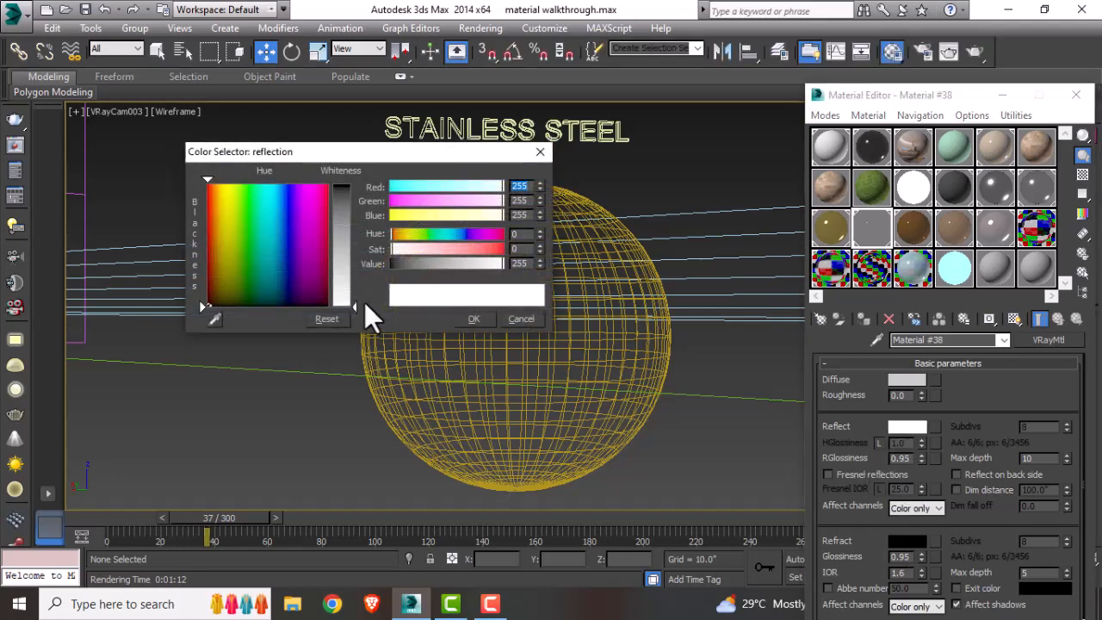
left_click(514, 320)
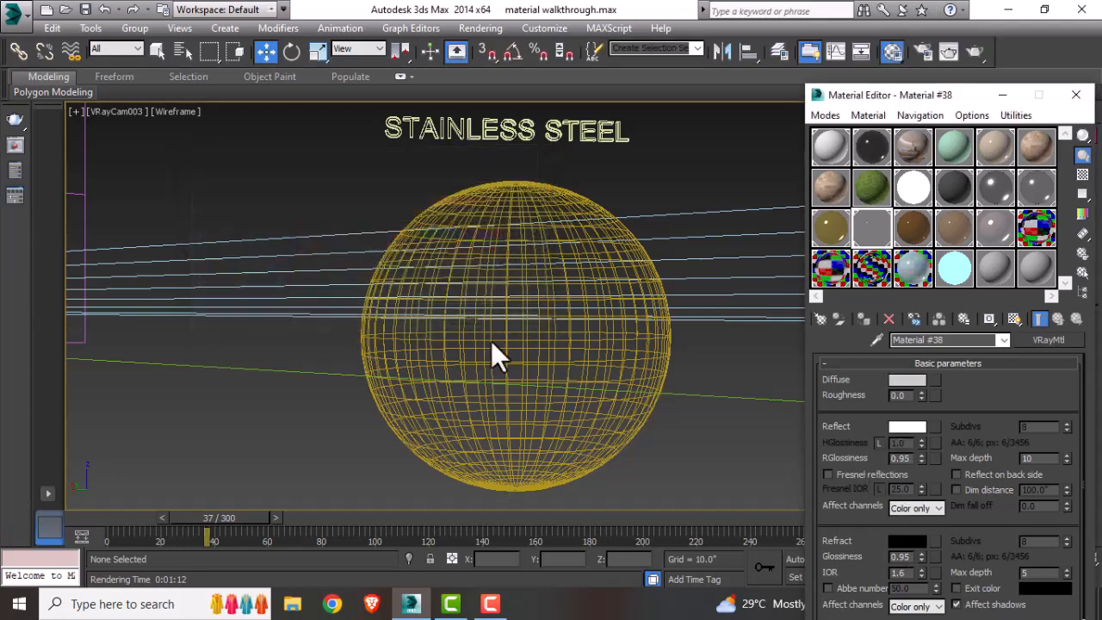
double_click(904, 458)
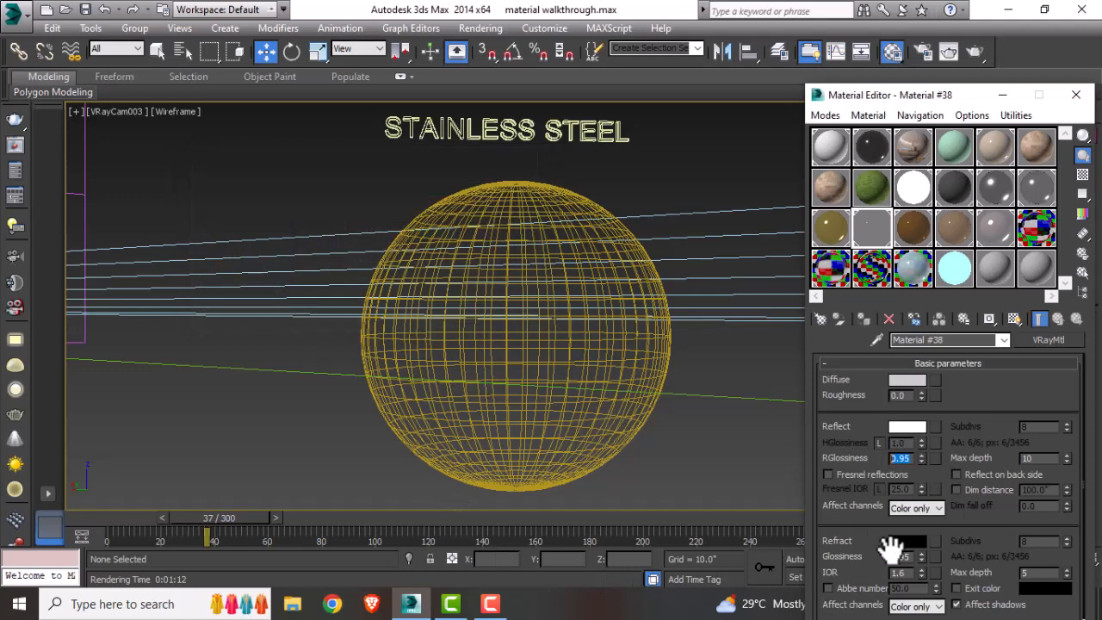
double_click(1029, 458)
left_click_drag(861, 547, 894, 515)
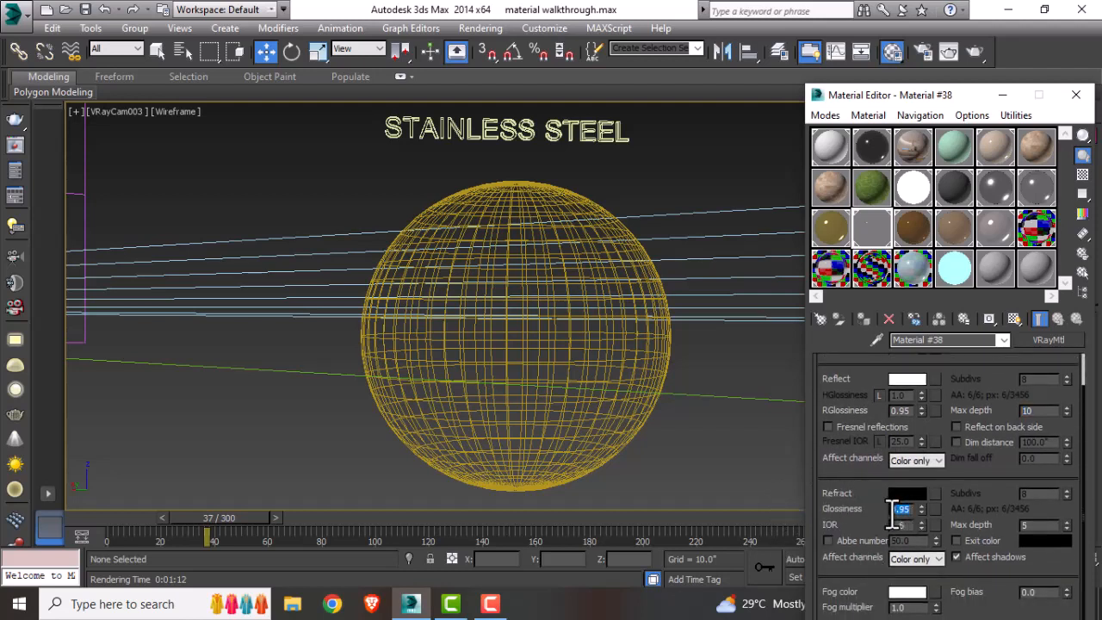
Step: Assign the stainless steel VRayMtl to the stainless steel sphere, render the view and close the frame buffer
left_click(592, 447)
left_click(863, 319)
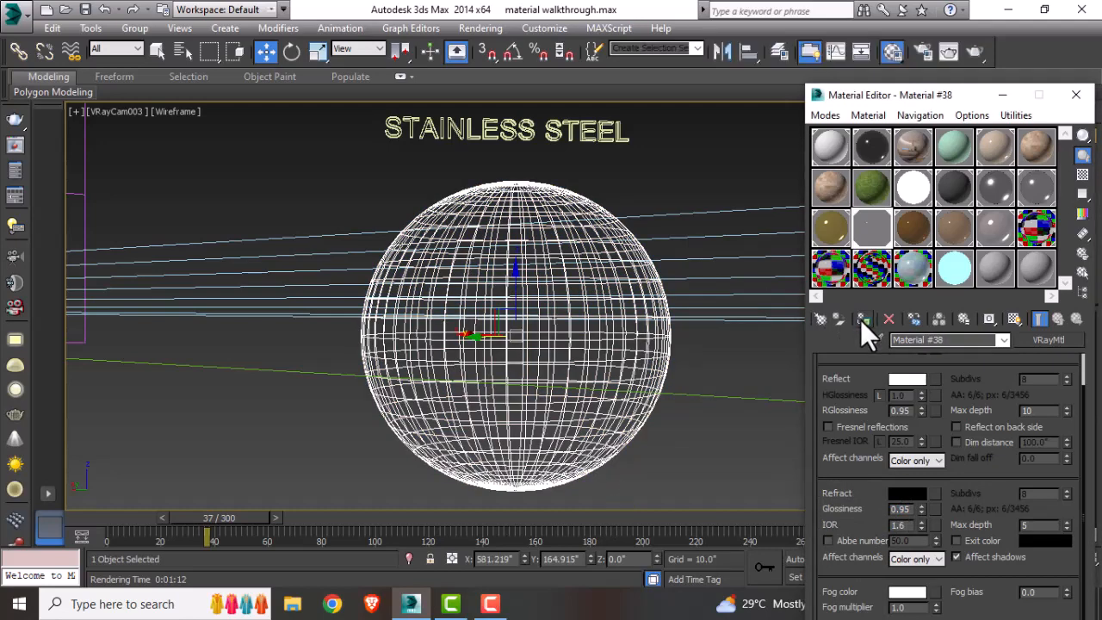
left_click(973, 51)
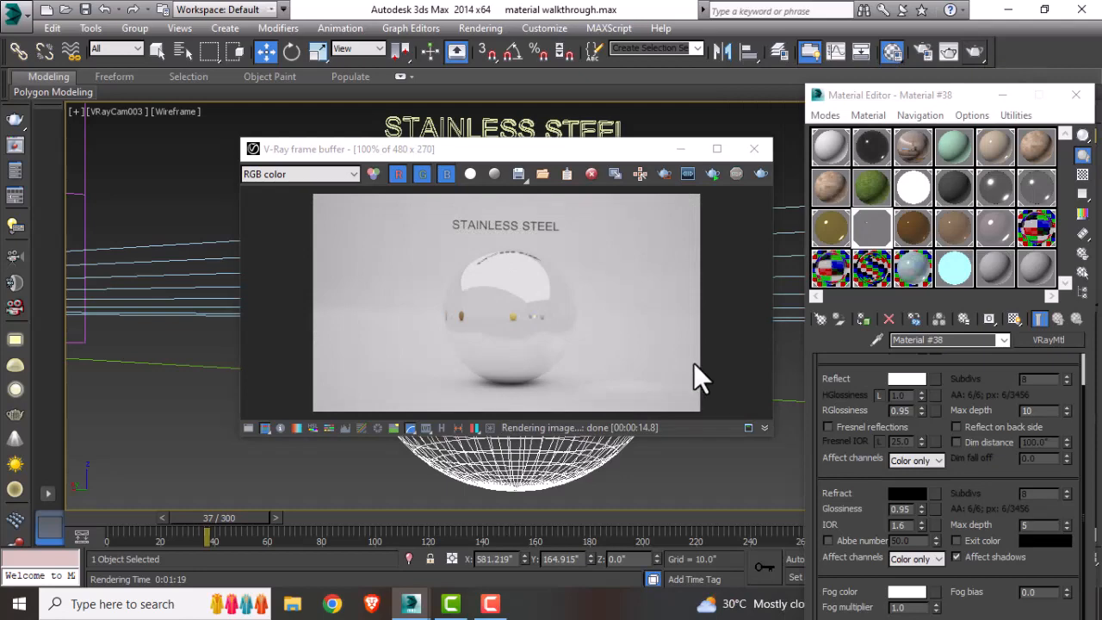
left_click(742, 148)
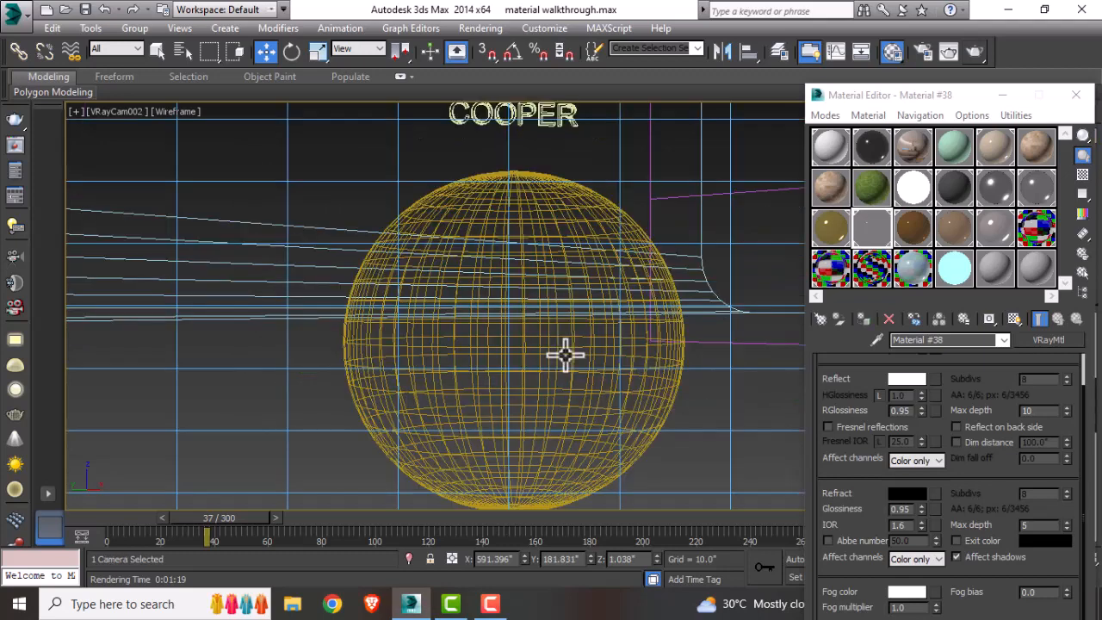
Step: Inspect the copper VRayMtl's material type, diffuse and reflection colors, and reflection glossiness setting
left_click(905, 234)
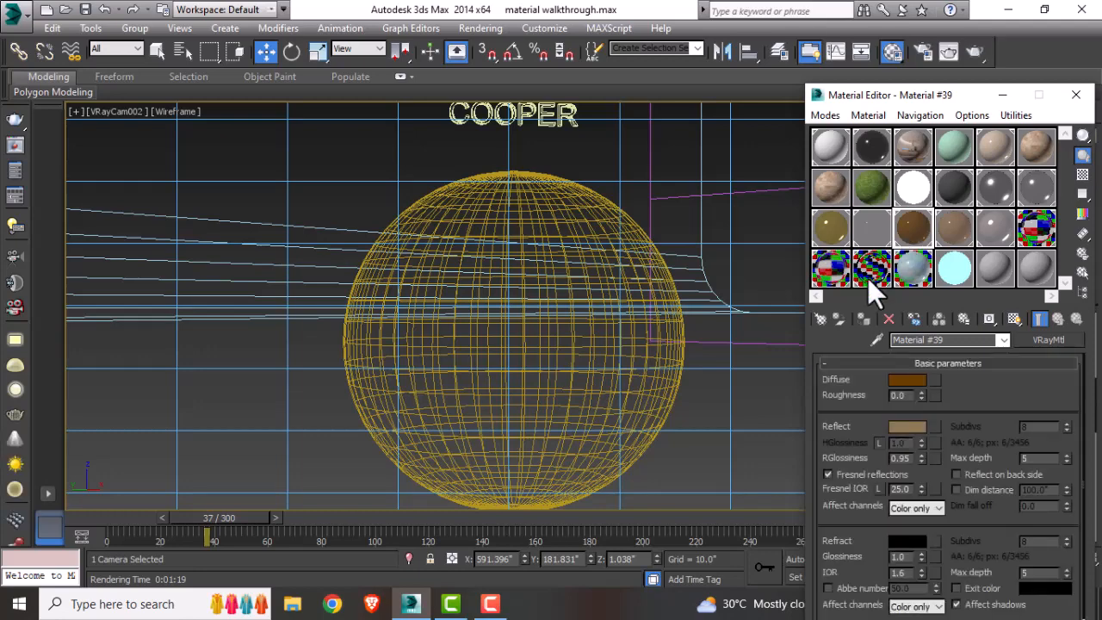
left_click(818, 321)
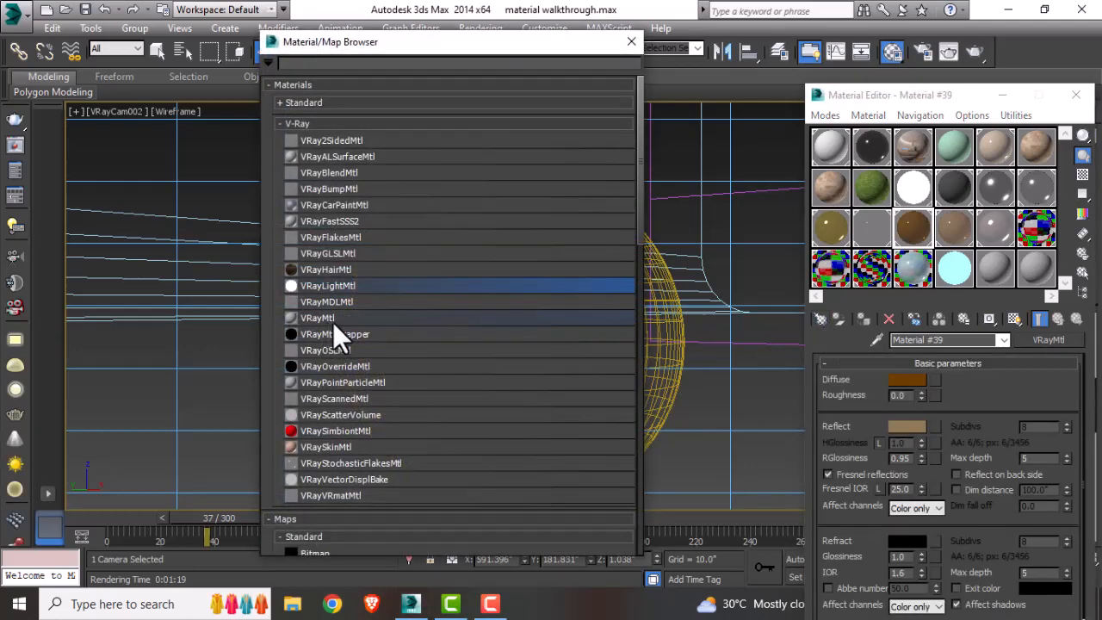
left_click(632, 42)
scroll(839, 384, "down", 1)
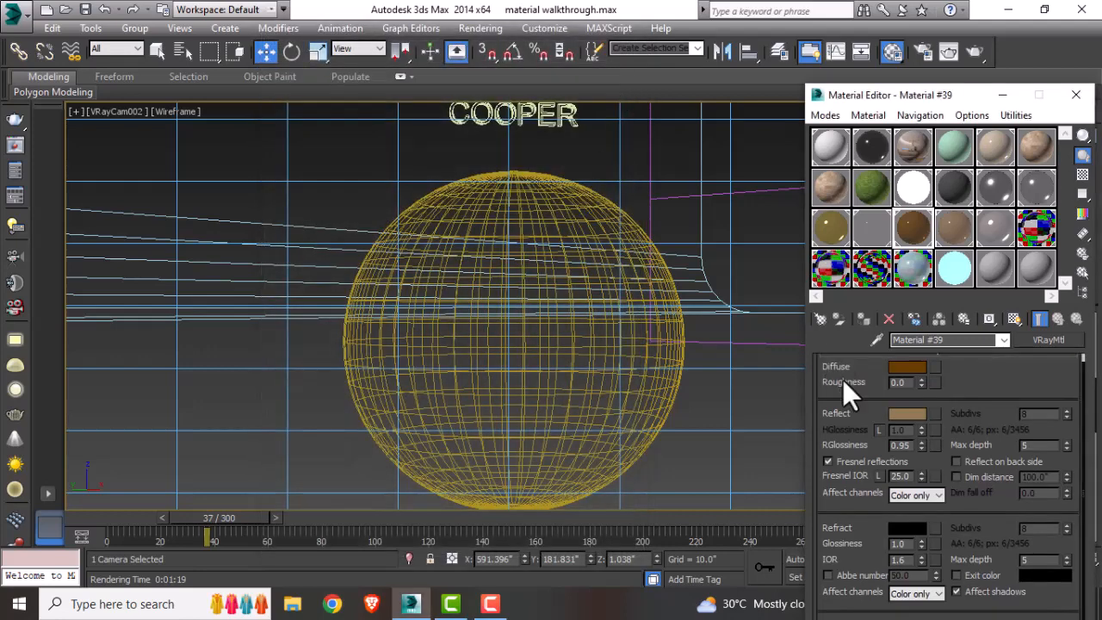
left_click(907, 367)
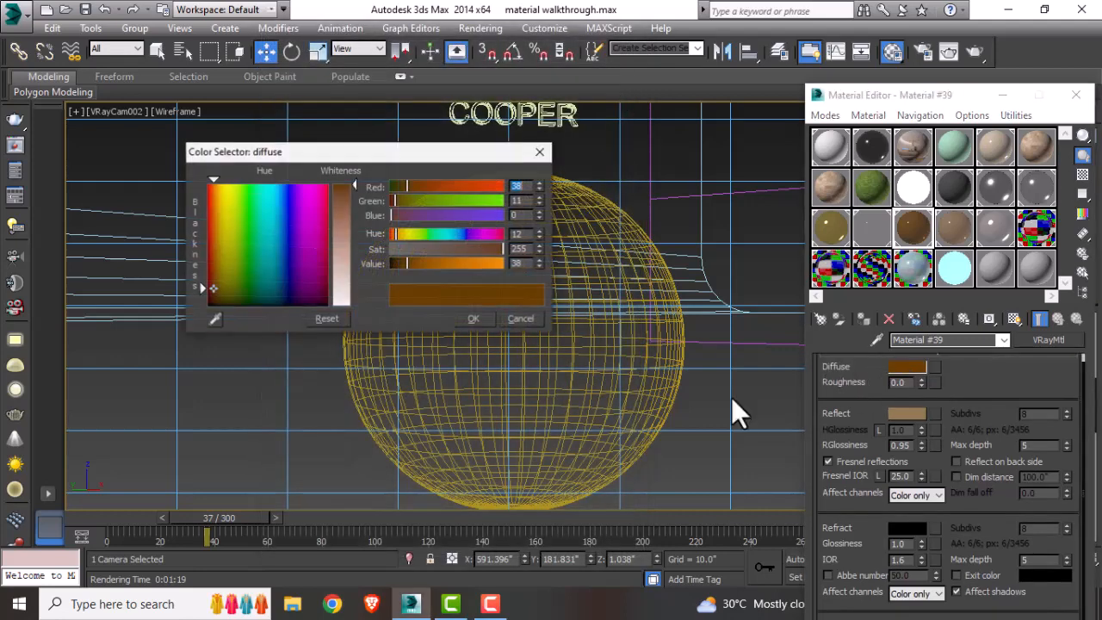
double_click(520, 187)
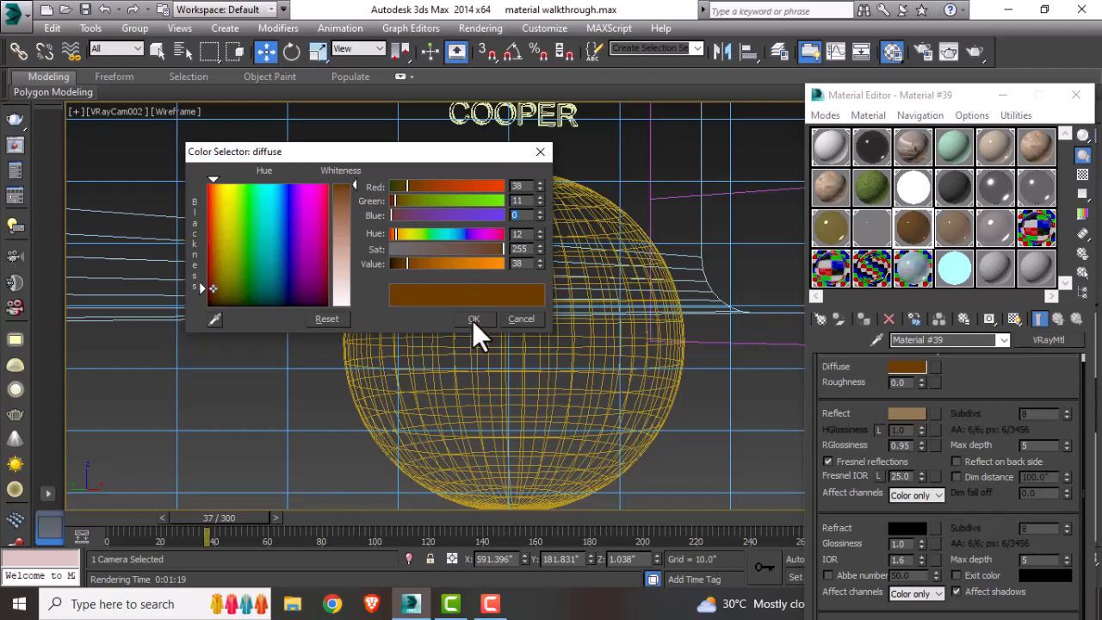
left_click(472, 321)
left_click(914, 417)
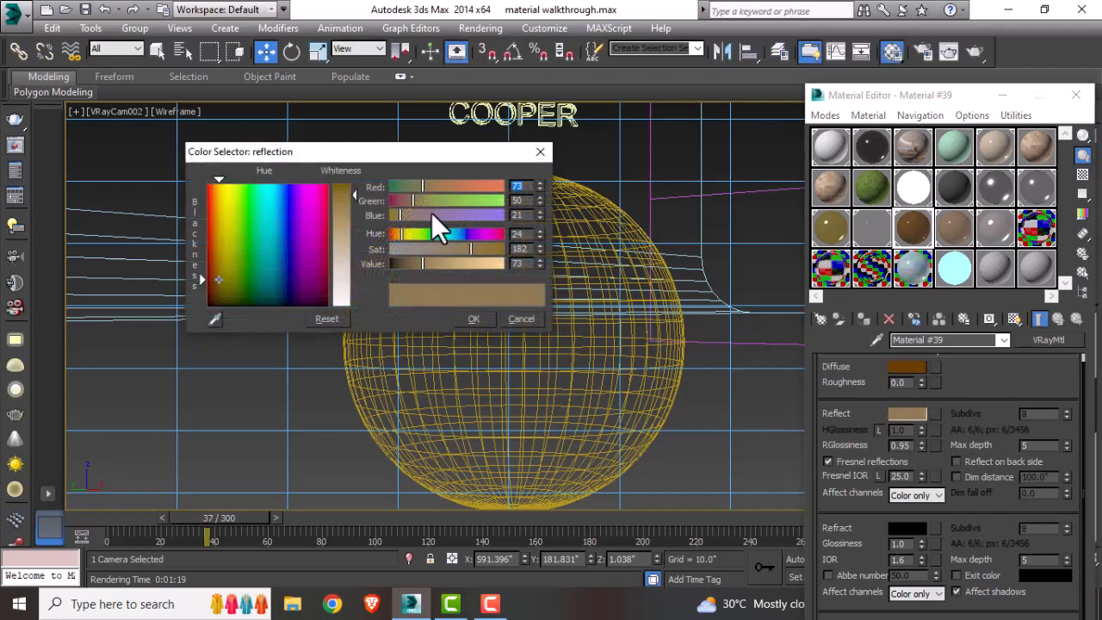
left_click_drag(531, 204, 505, 219)
left_click(541, 152)
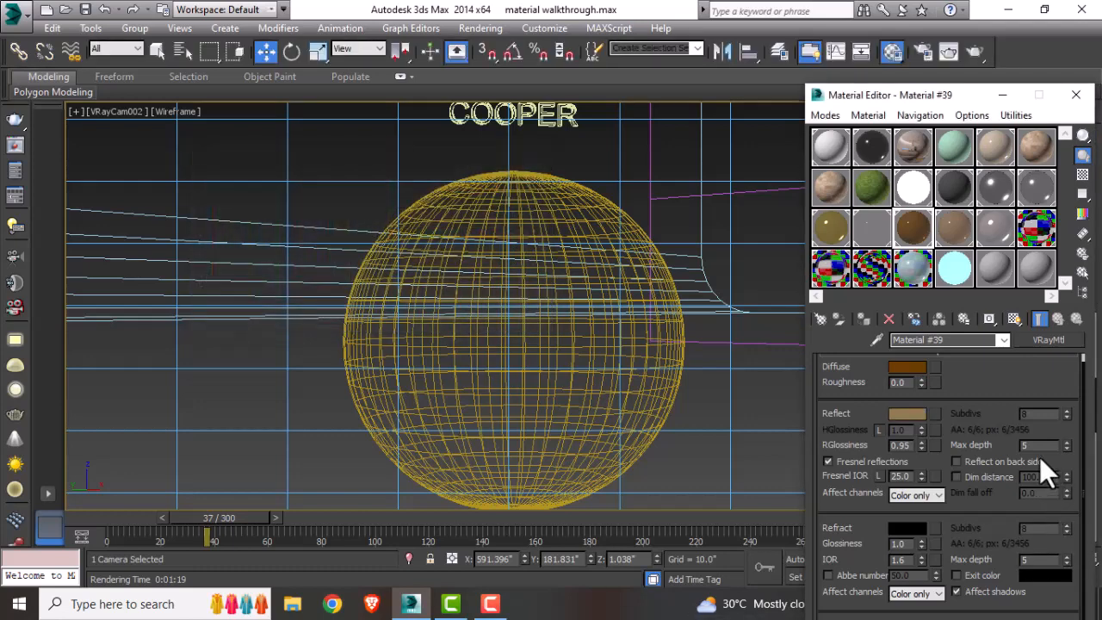
double_click(914, 446)
Step: Assign the copper VRayMtl to the copper sphere, render the camera view and close the frame buffer
left_click(586, 193)
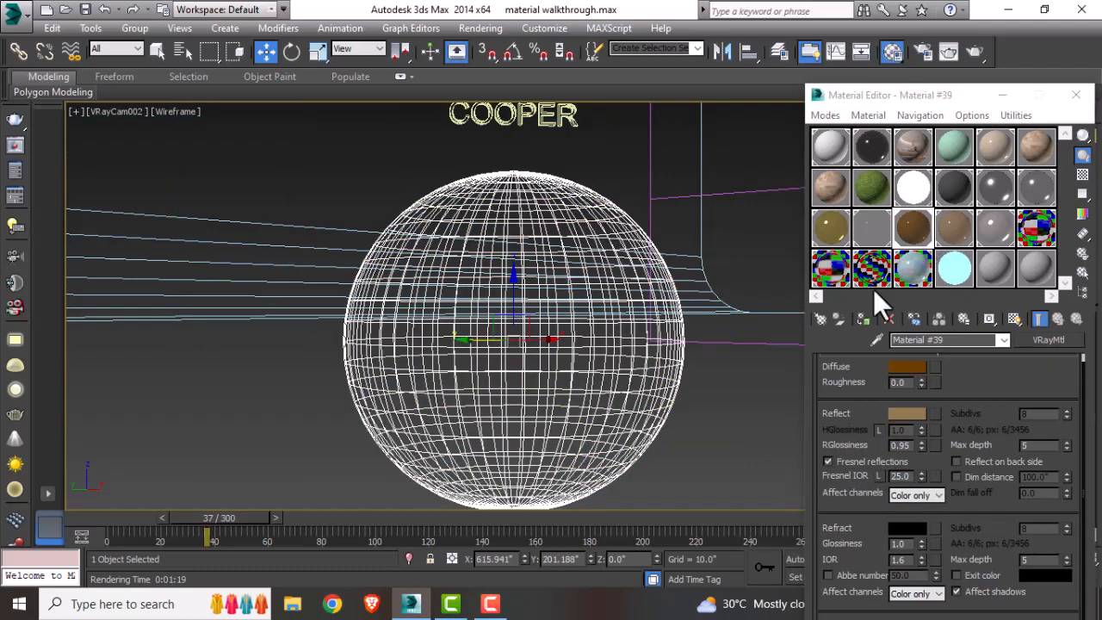
left_click(863, 317)
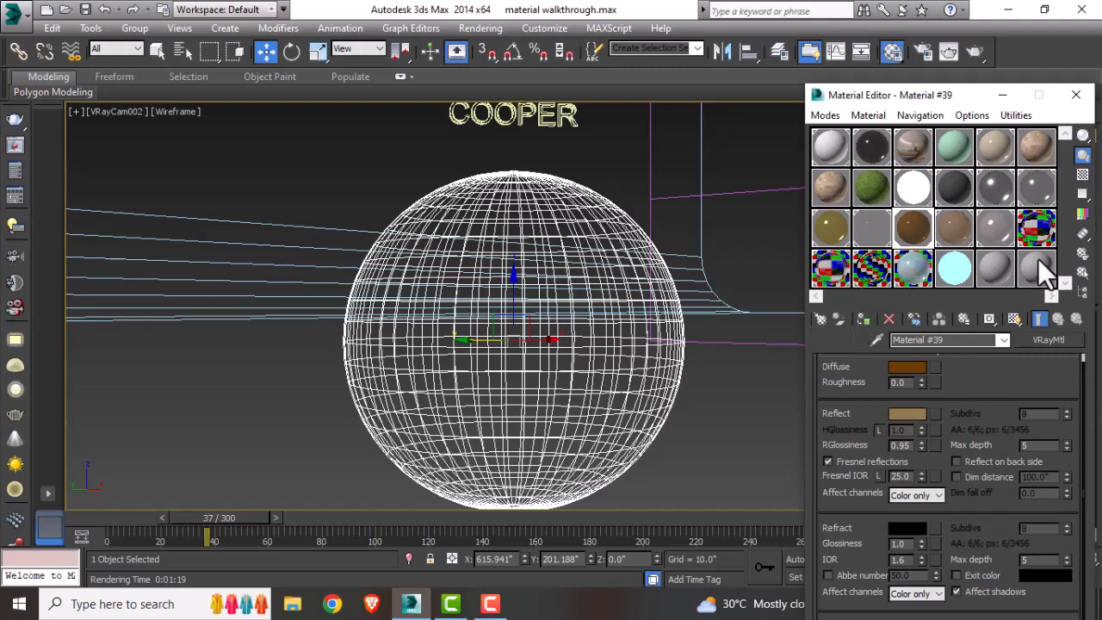
left_click(1016, 320)
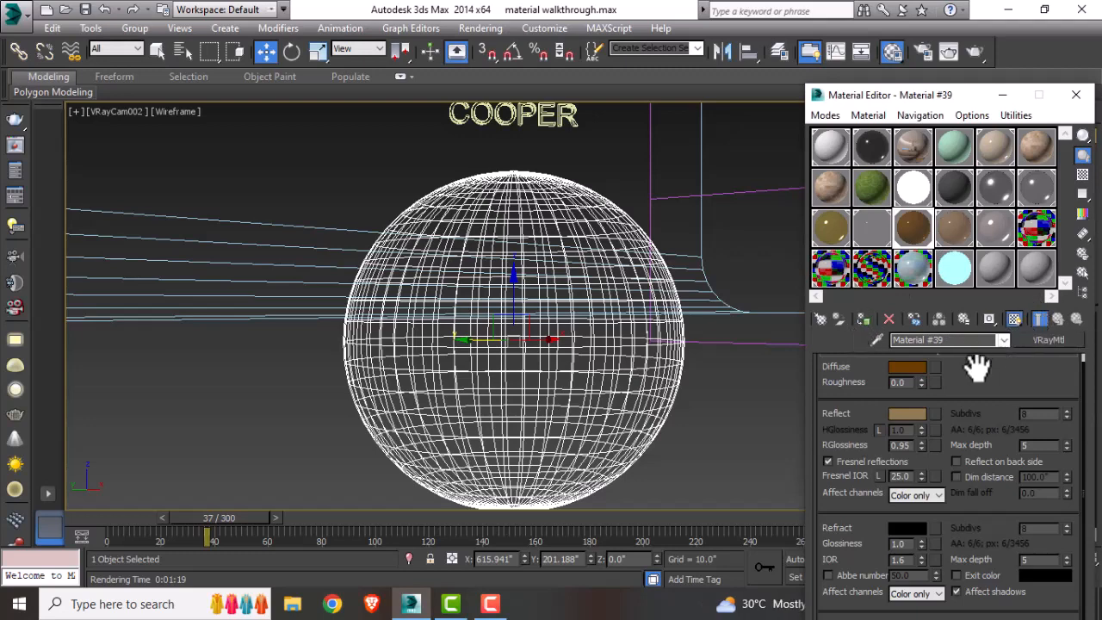
left_click(976, 51)
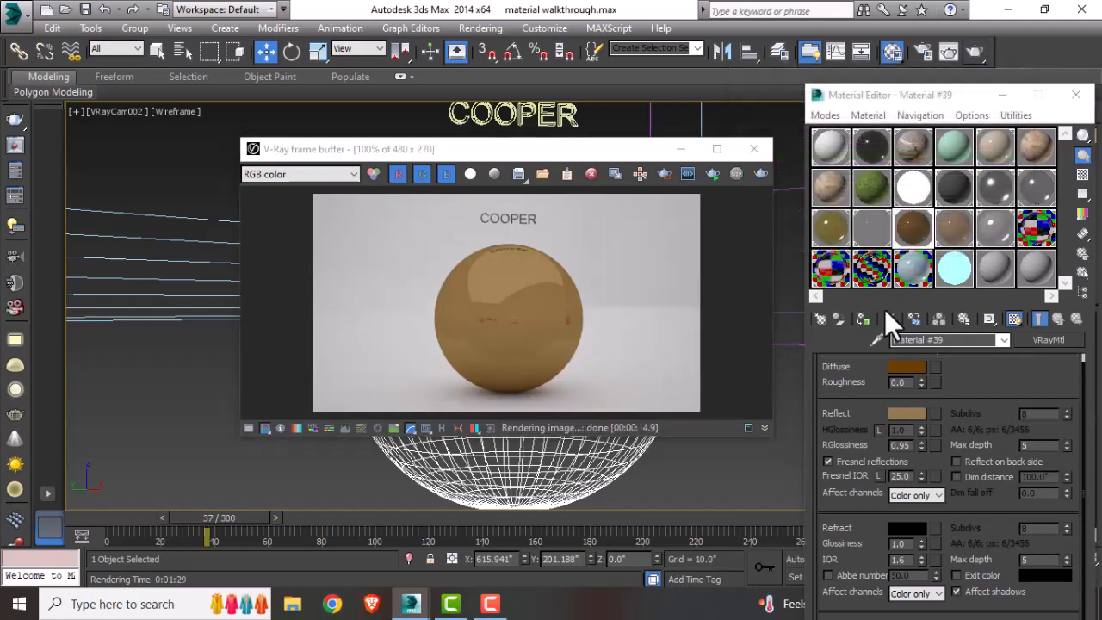
left_click(755, 149)
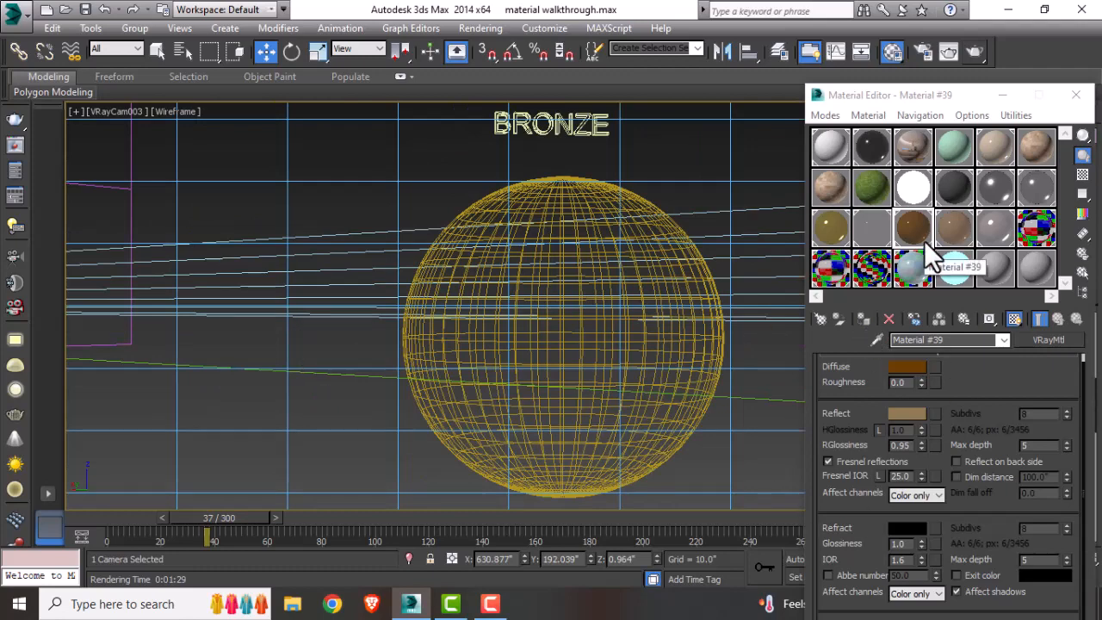
Step: Inspect the bronze VRayMtl's material type, diffuse and reflection colors, Fresnel IOR, max depth and reflection glossiness
left_click(950, 239)
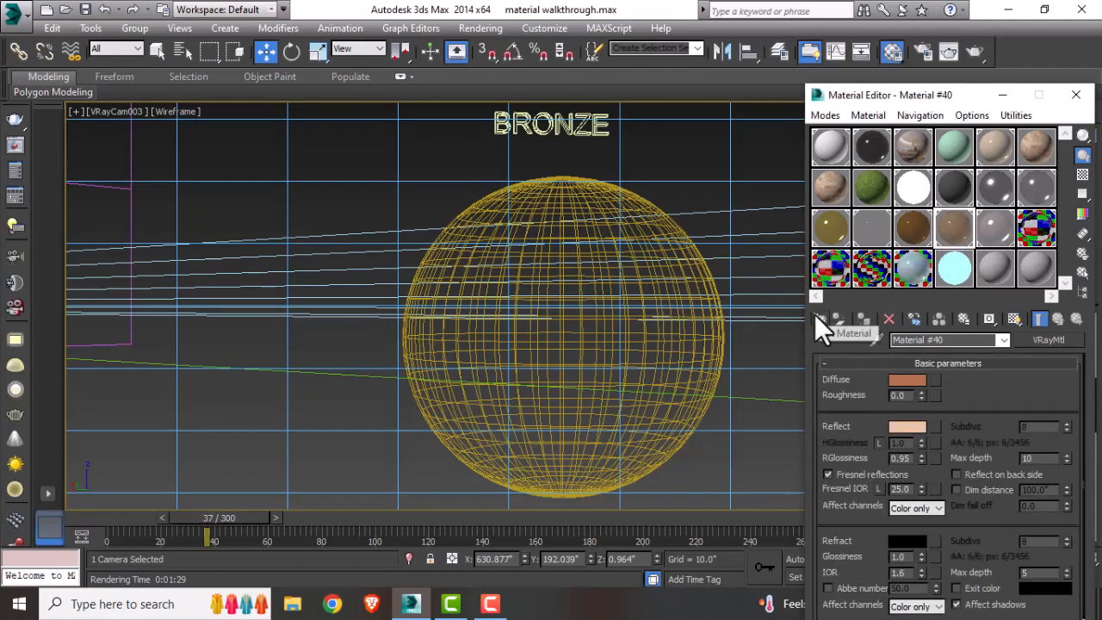
left_click(818, 317)
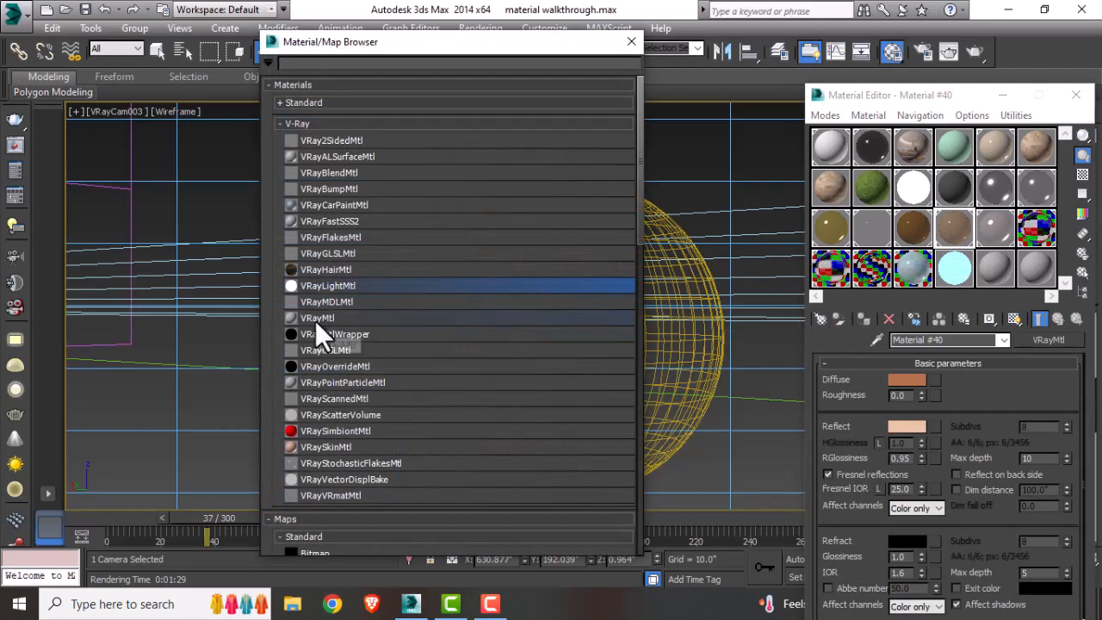
left_click(632, 41)
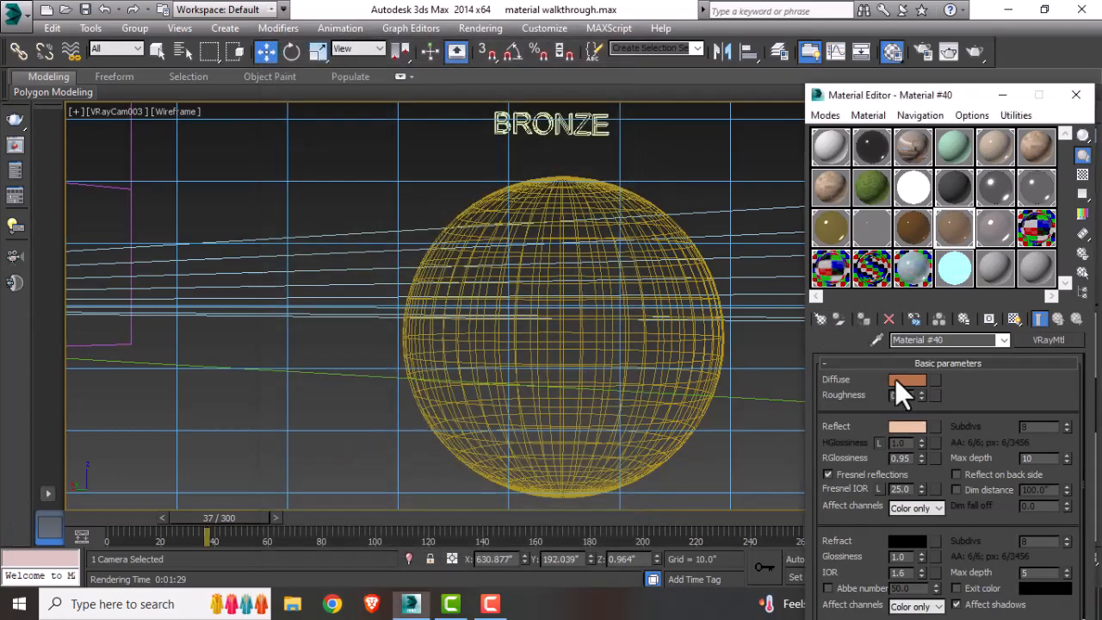
left_click(895, 379)
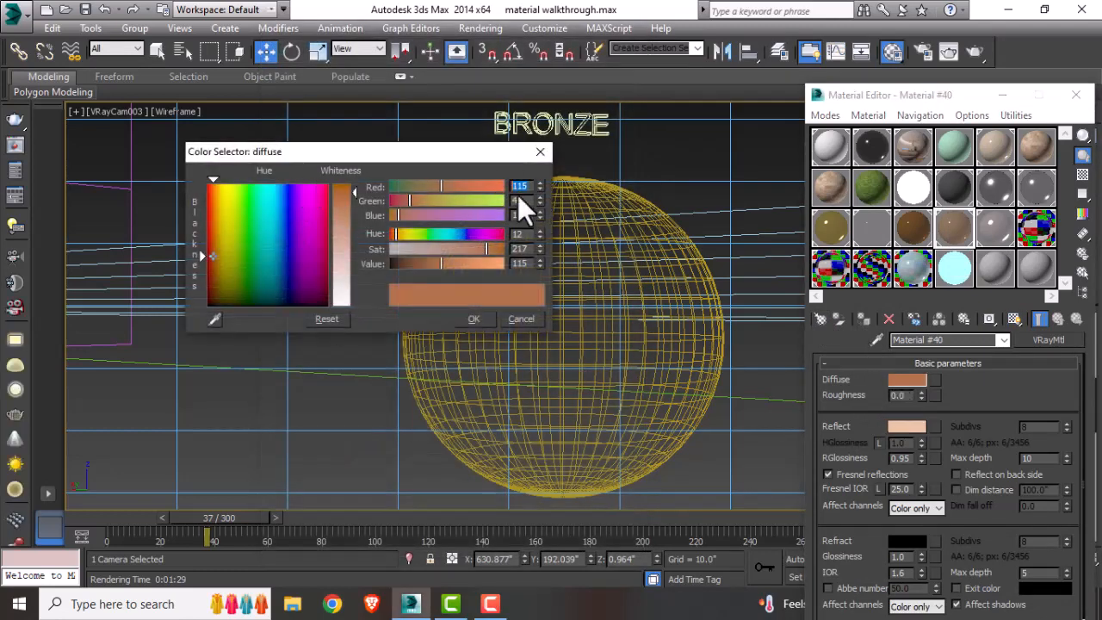
left_click(539, 151)
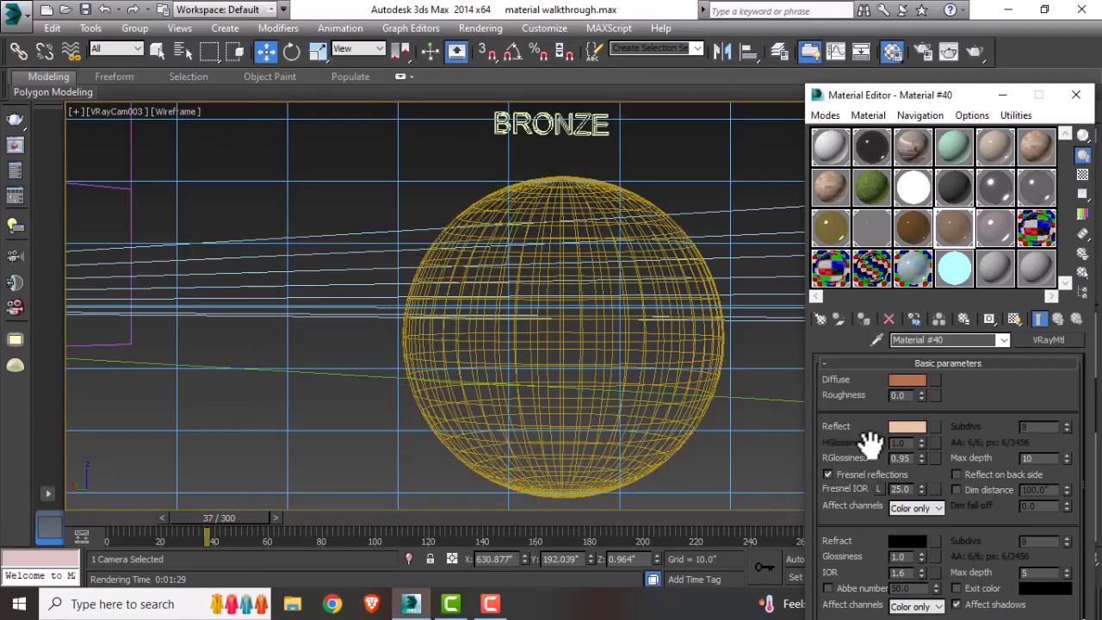
left_click(904, 428)
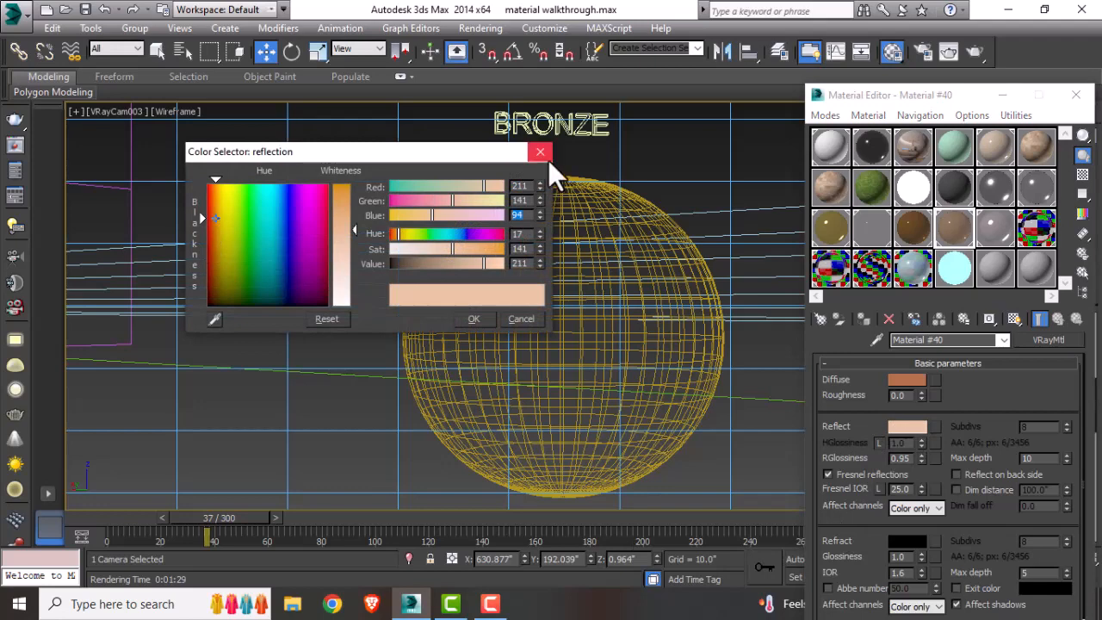
left_click(540, 151)
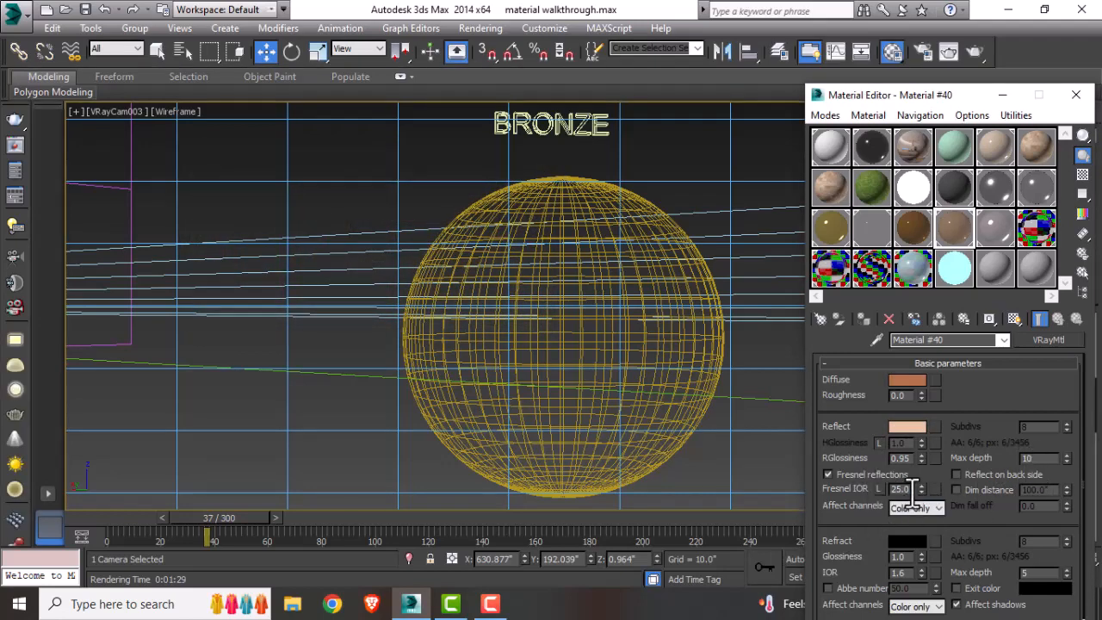
left_click_drag(913, 490, 887, 492)
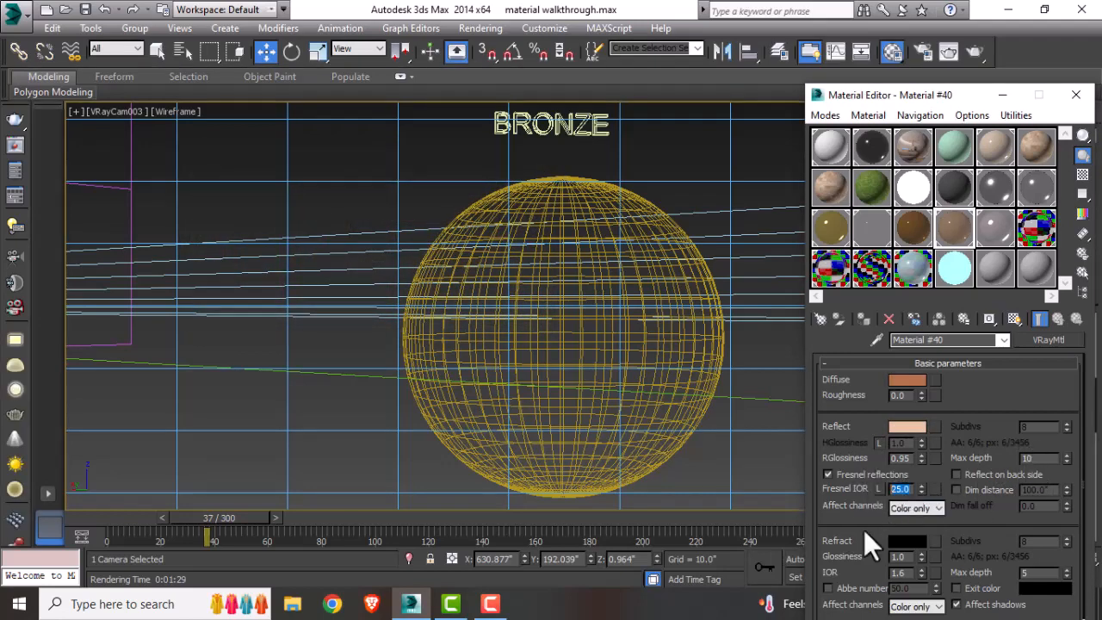
double_click(1027, 458)
left_click_drag(918, 459, 896, 460)
Step: Assign the bronze VRayMtl to the bronze sphere, render the camera view and close the frame buffer
left_click(638, 204)
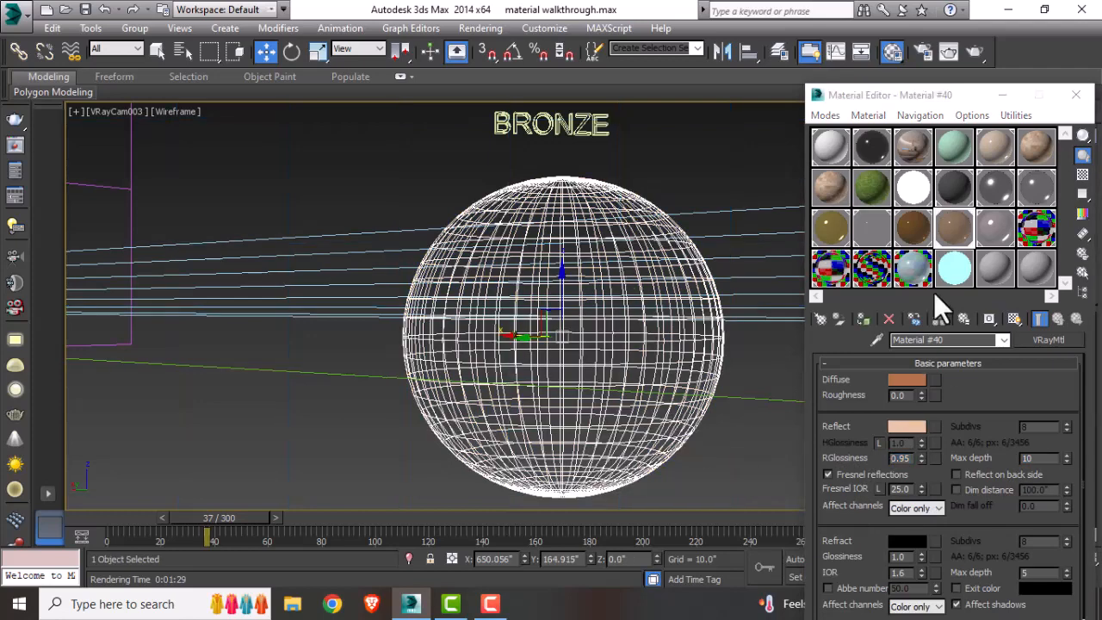
left_click(859, 322)
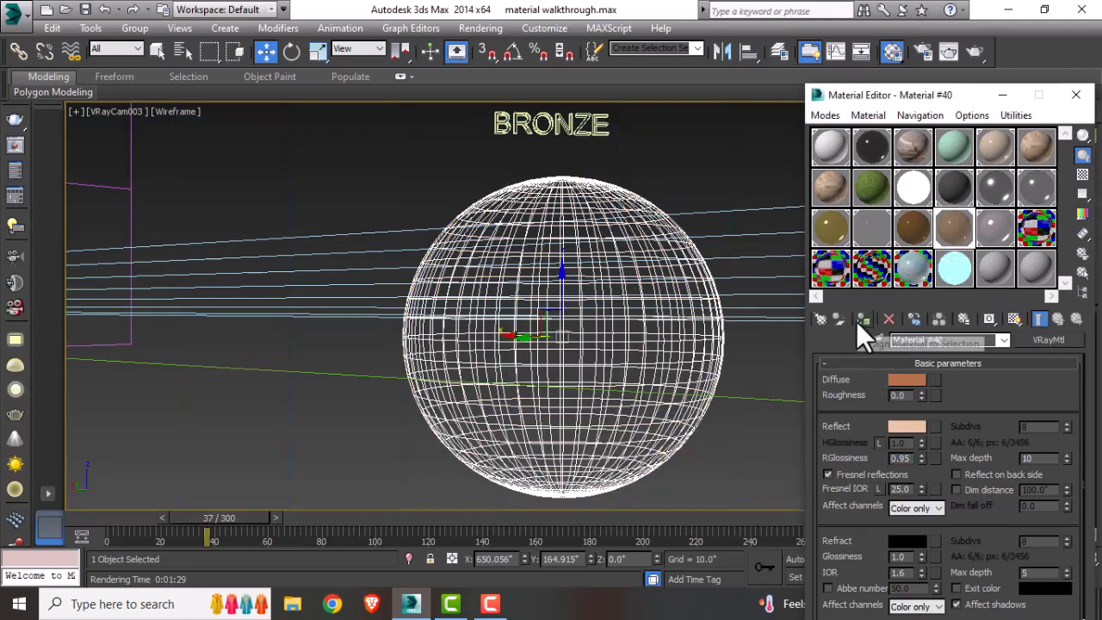
left_click(1013, 317)
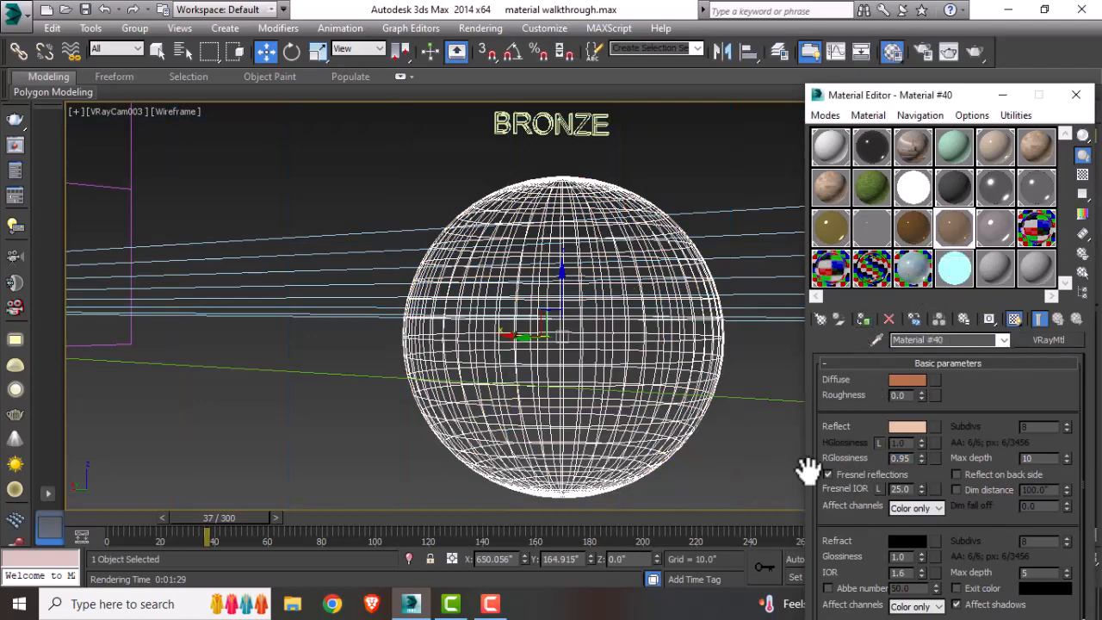
left_click(974, 50)
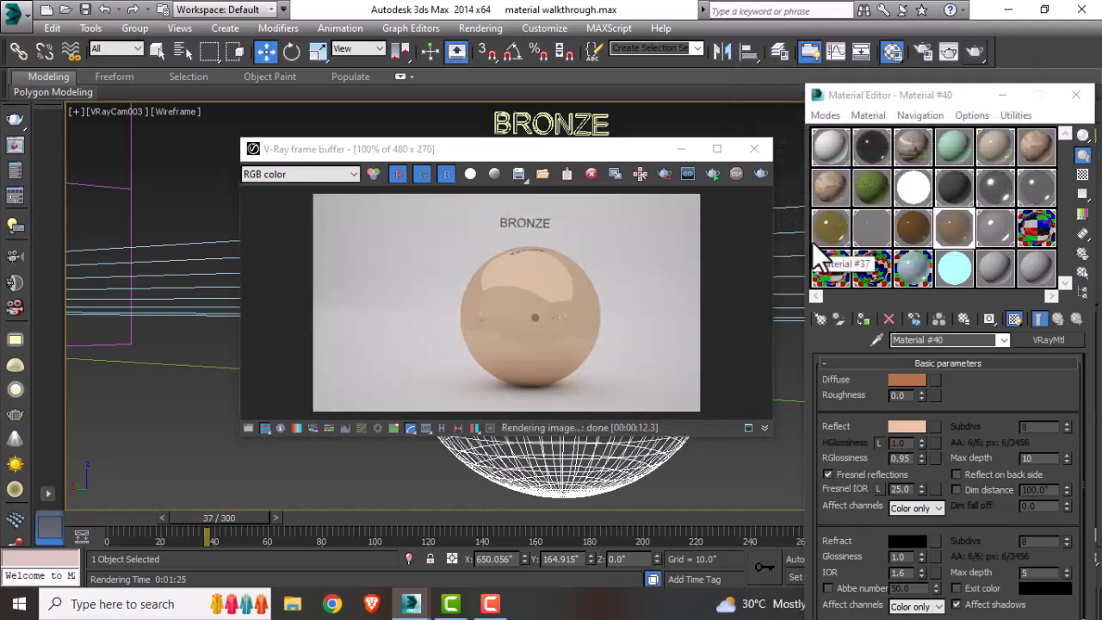
left_click(755, 149)
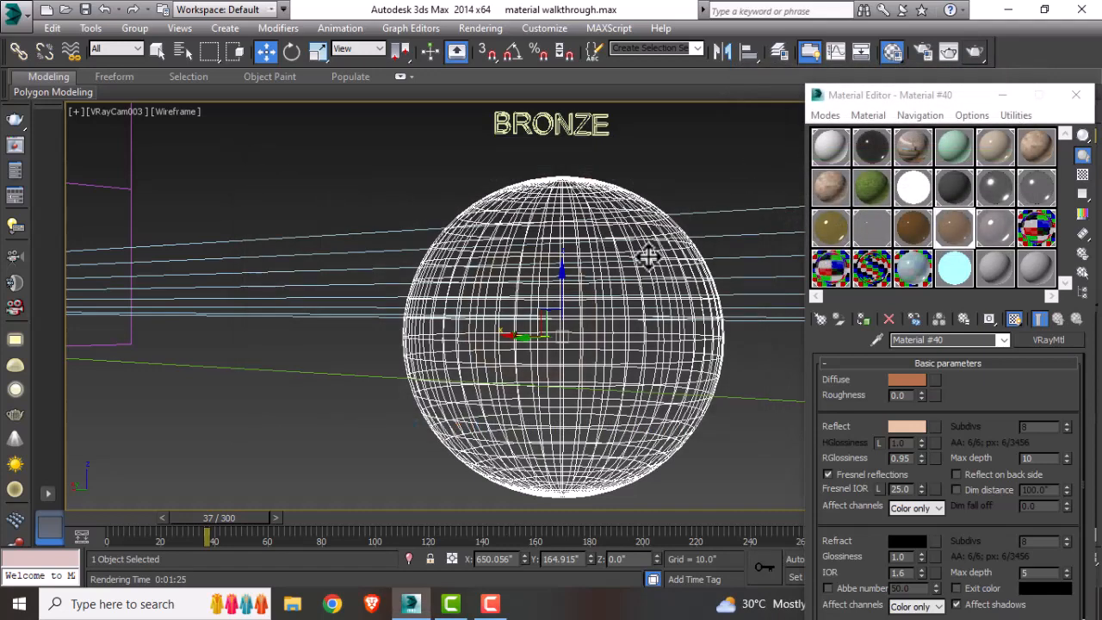
Step: Switch the viewport to the camera looking at the pearl sphere
key("t")
scroll(648, 256, "down", 3)
middle_click_drag(648, 257, 202, 345)
left_click(522, 343)
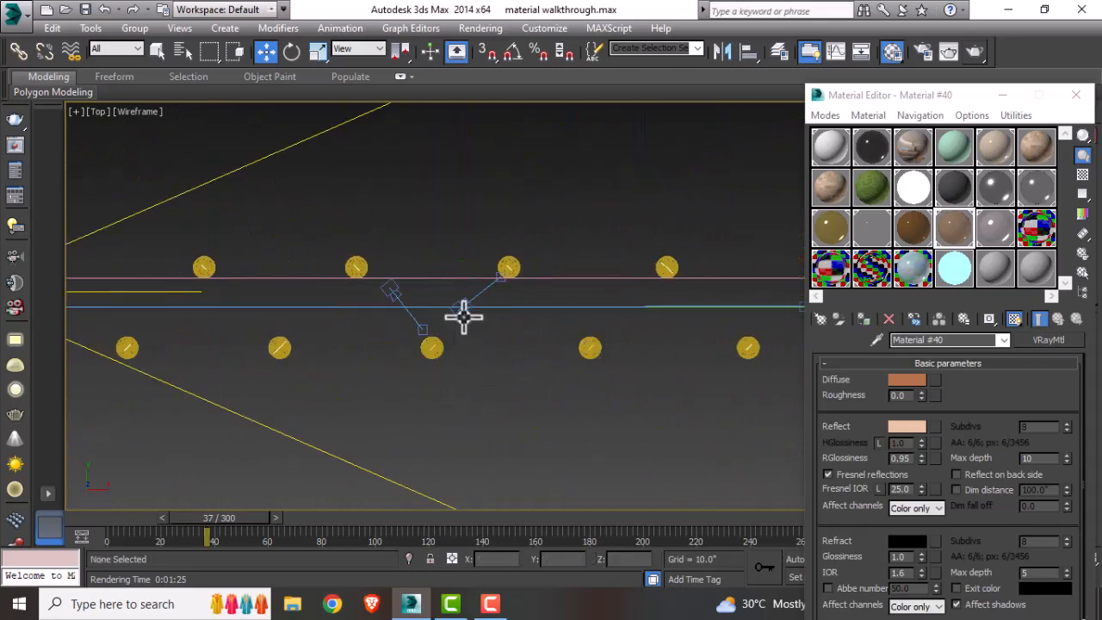
left_click(464, 316)
key("c")
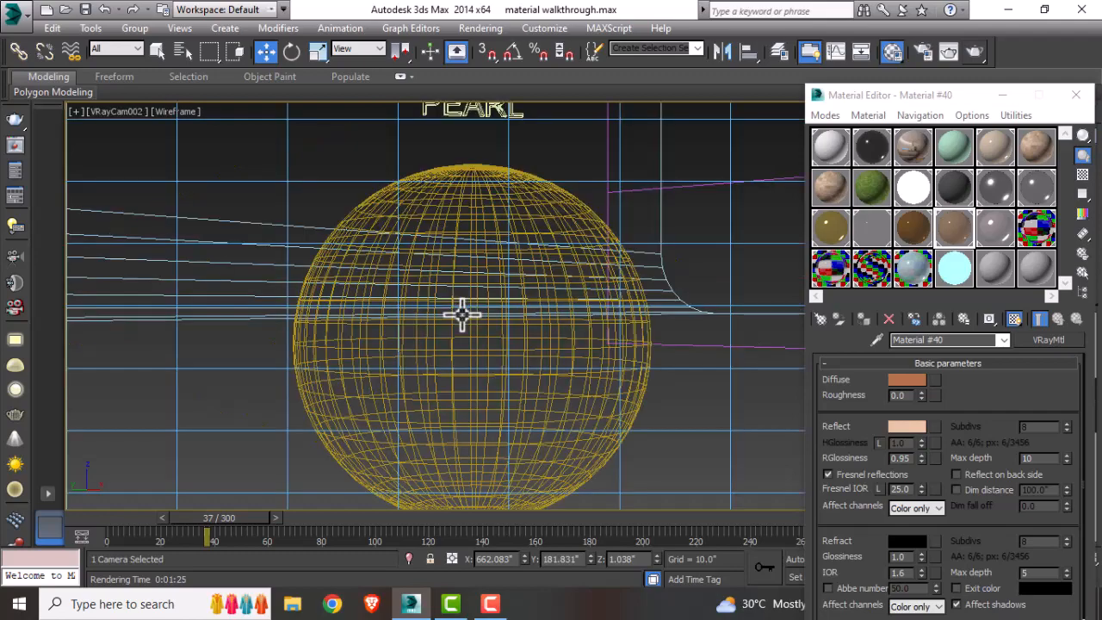
middle_click_drag(462, 314, 475, 334)
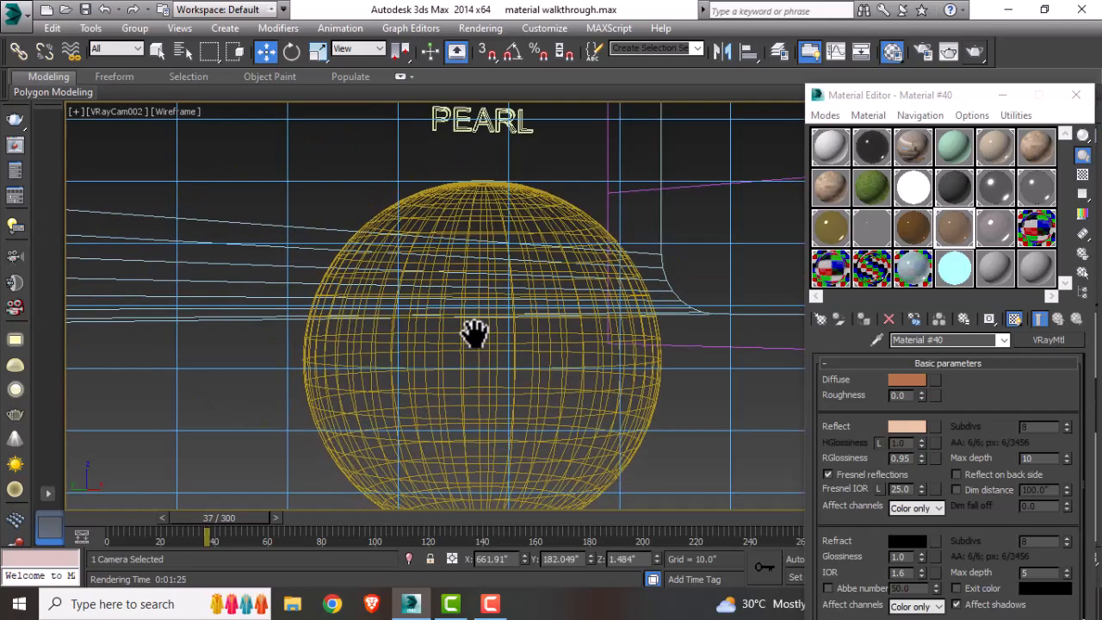
left_click(562, 153)
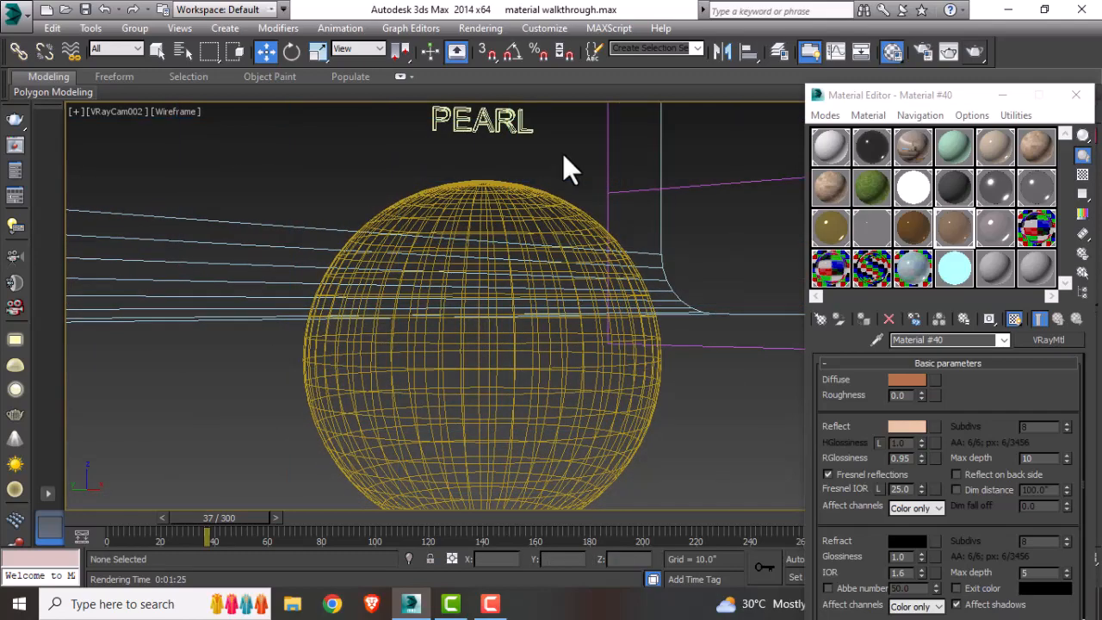
Step: Inspect the pearl VRayMtl's material type, diffuse and reflection colors, reflection glossiness and Fresnel reflections setting
left_click(992, 231)
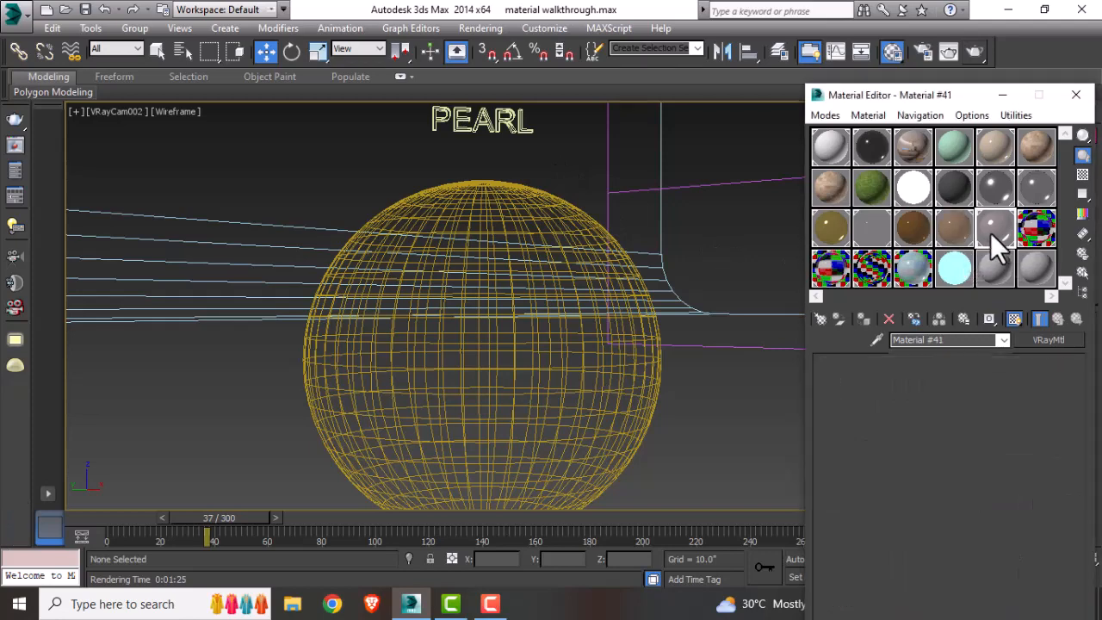
scroll(991, 232, "down", 5)
left_click(827, 320)
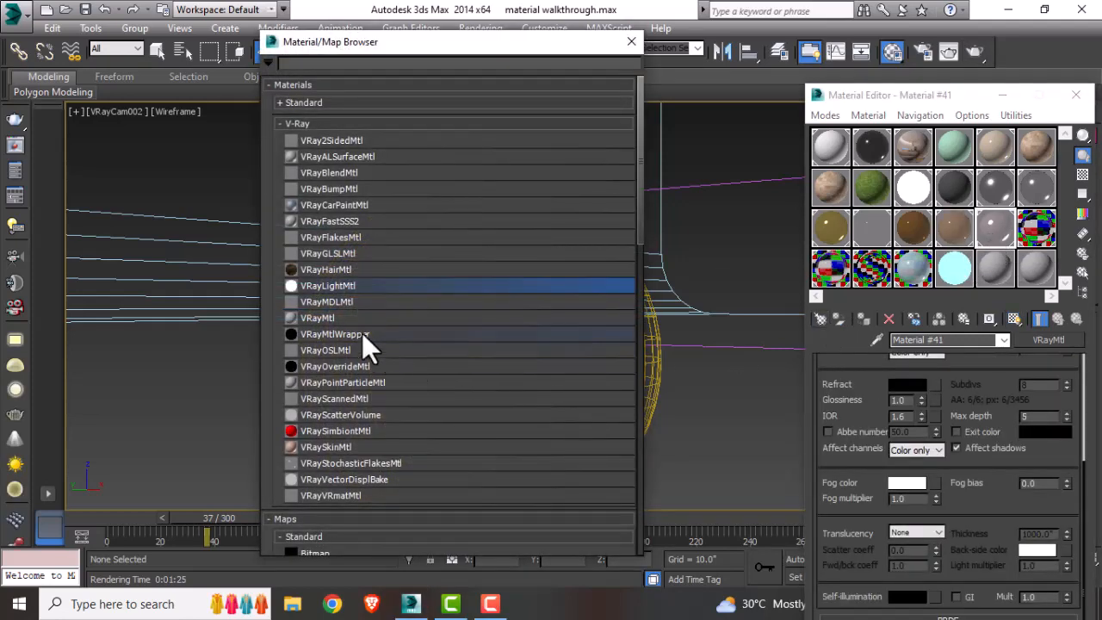
left_click(632, 41)
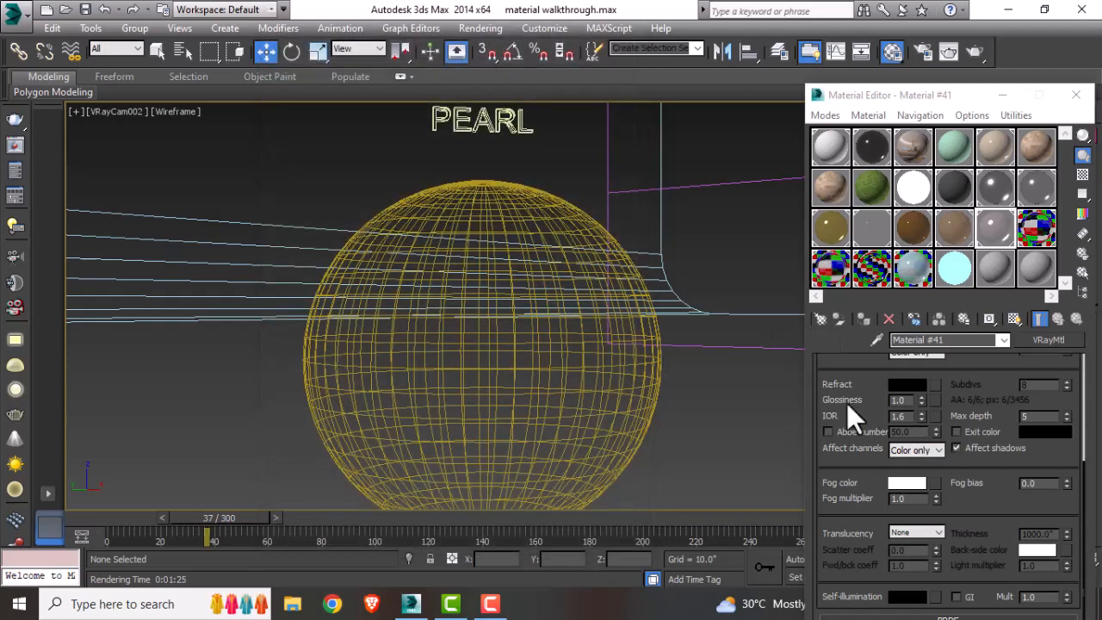
left_click_drag(848, 398, 846, 517)
left_click_drag(874, 388, 863, 437)
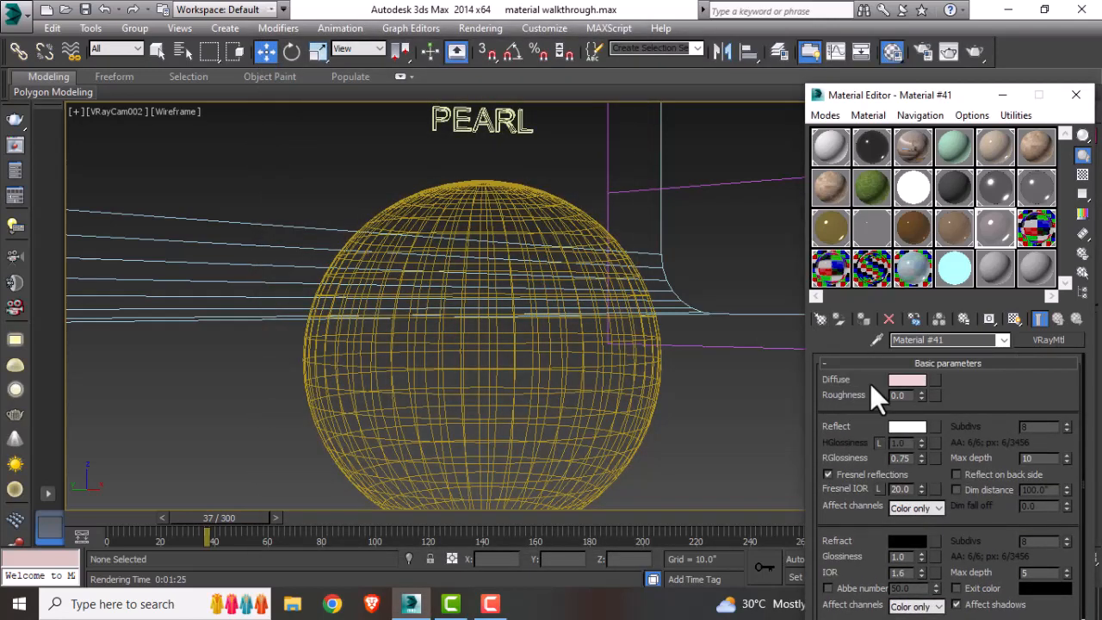
left_click(903, 382)
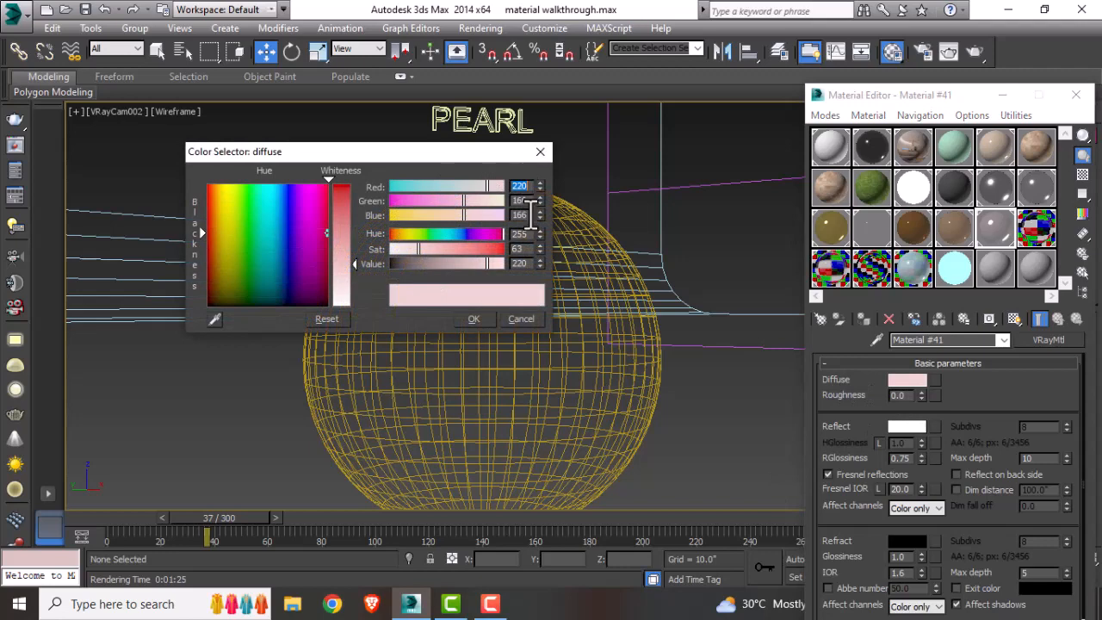
left_click(540, 153)
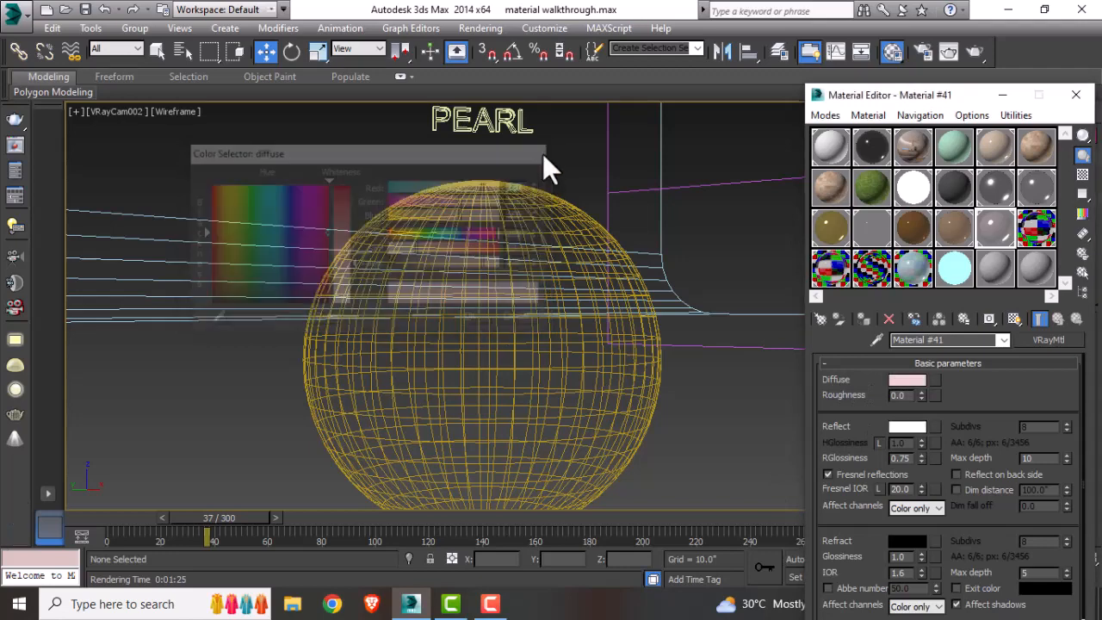
left_click(906, 428)
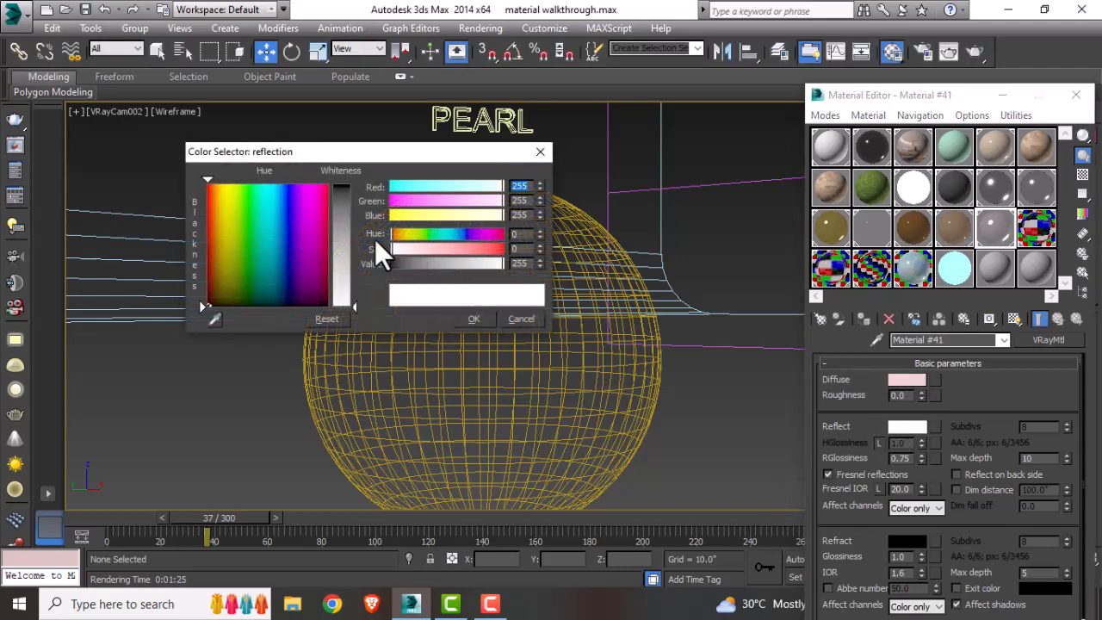
left_click(503, 320)
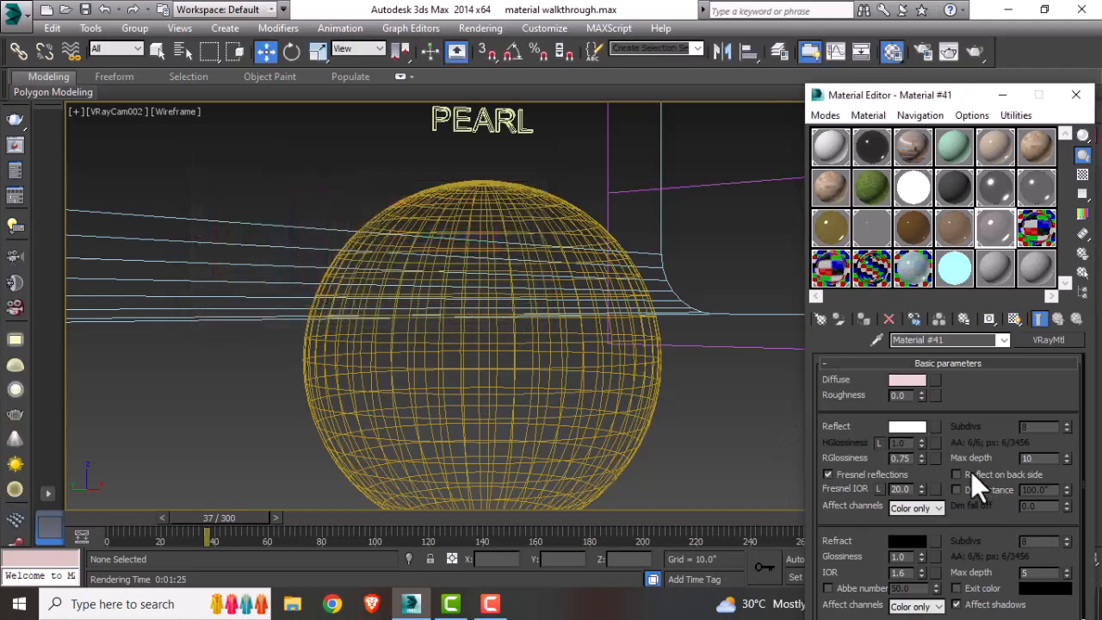
double_click(899, 458)
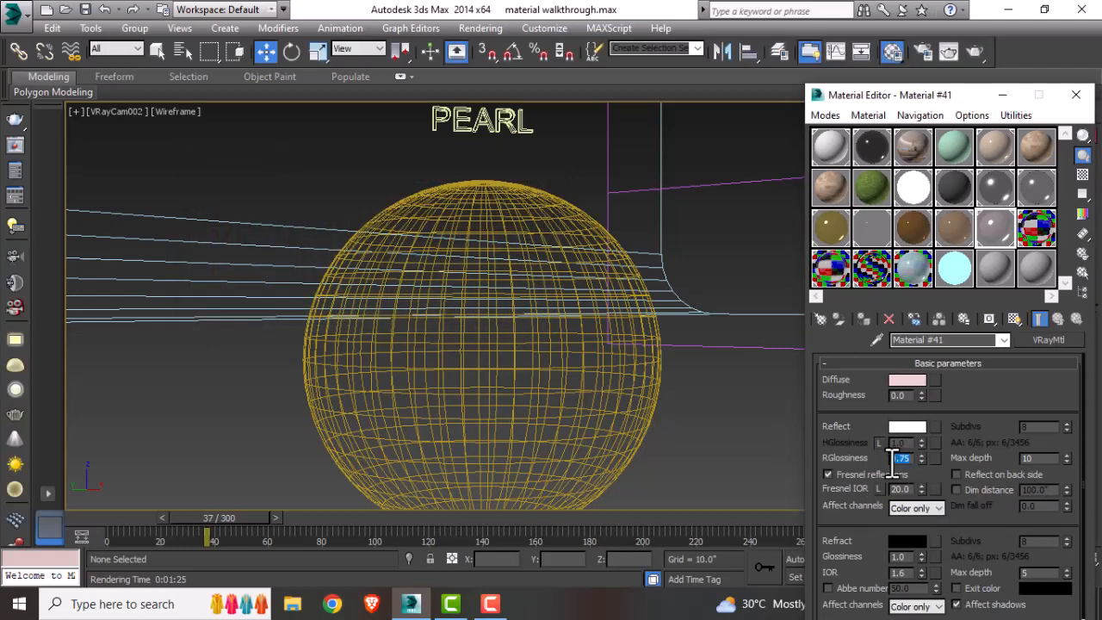
left_click(828, 475)
Step: Assign the pearl VRayMtl to the pearl sphere, render the camera view and close the frame buffer
left_click(544, 229)
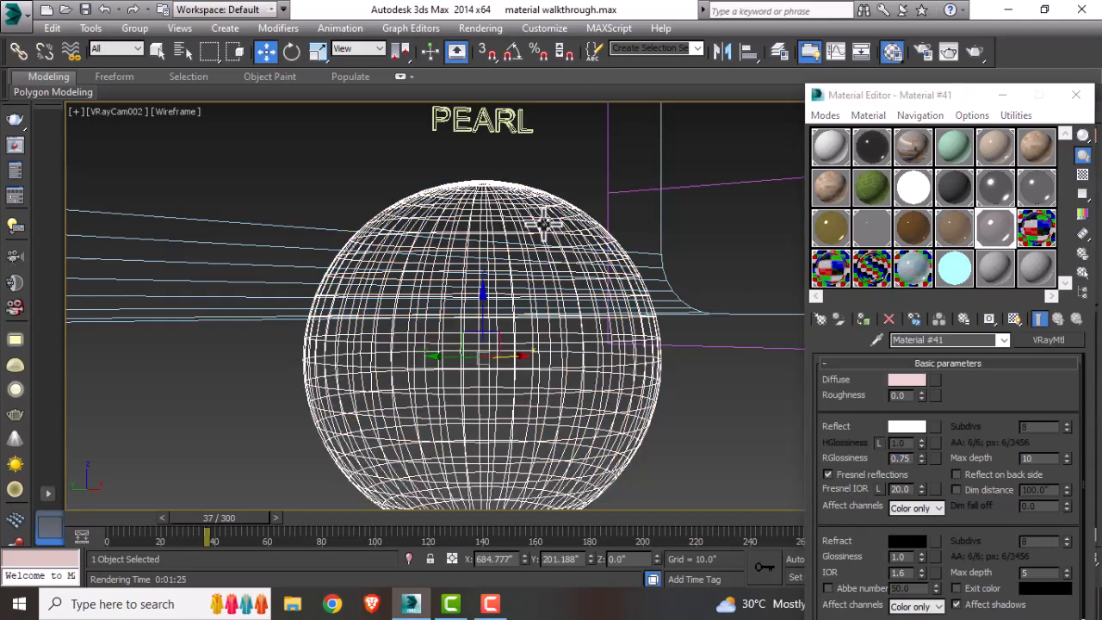
left_click(859, 320)
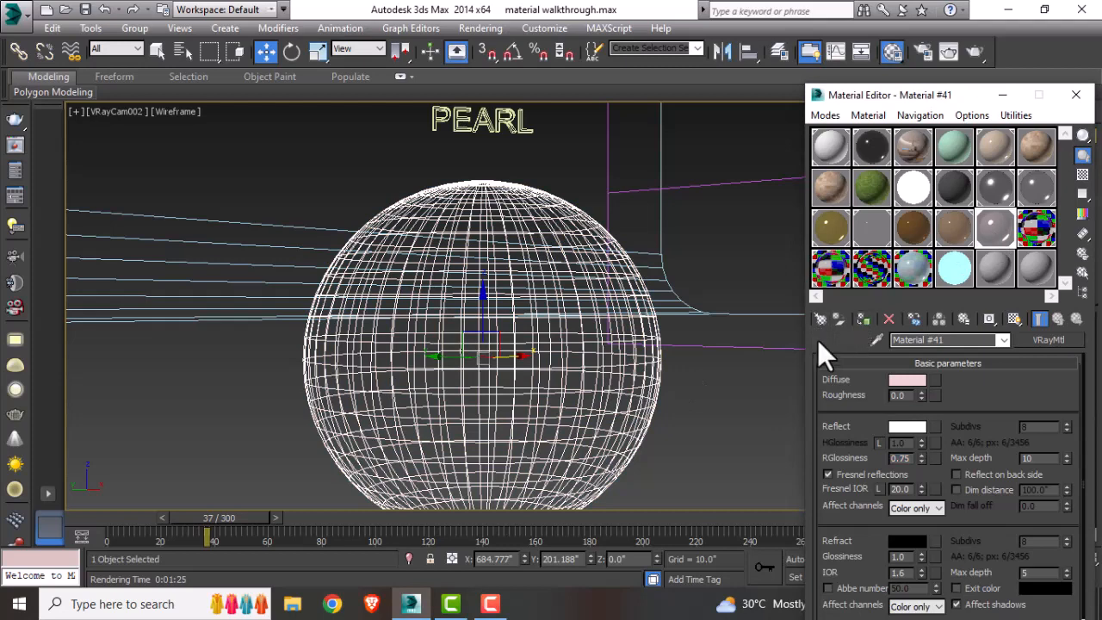
left_click(1015, 318)
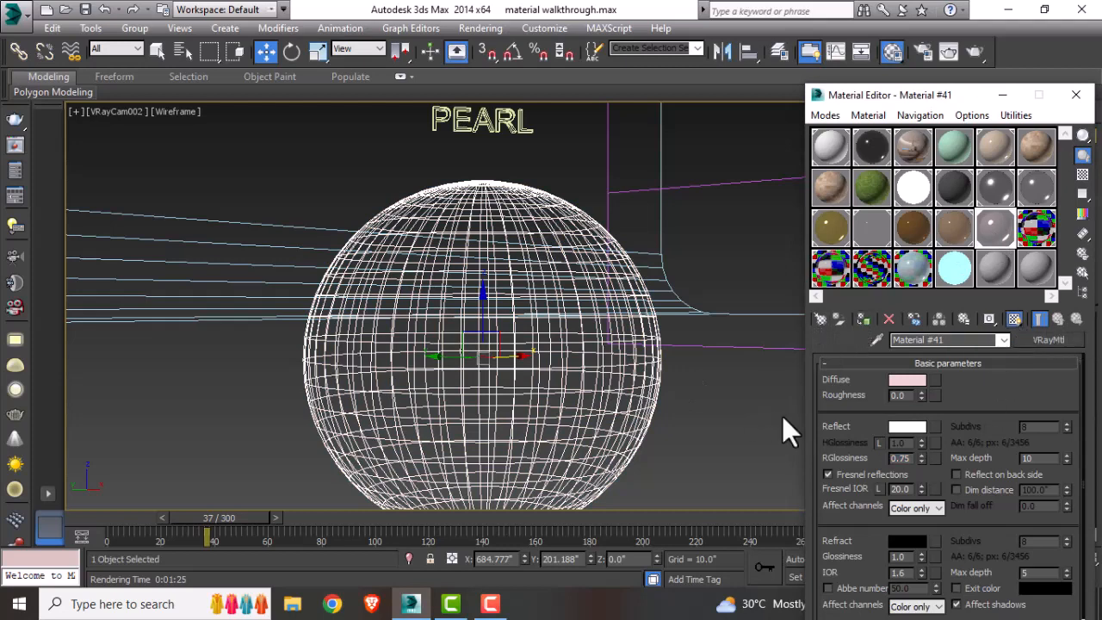
left_click(976, 51)
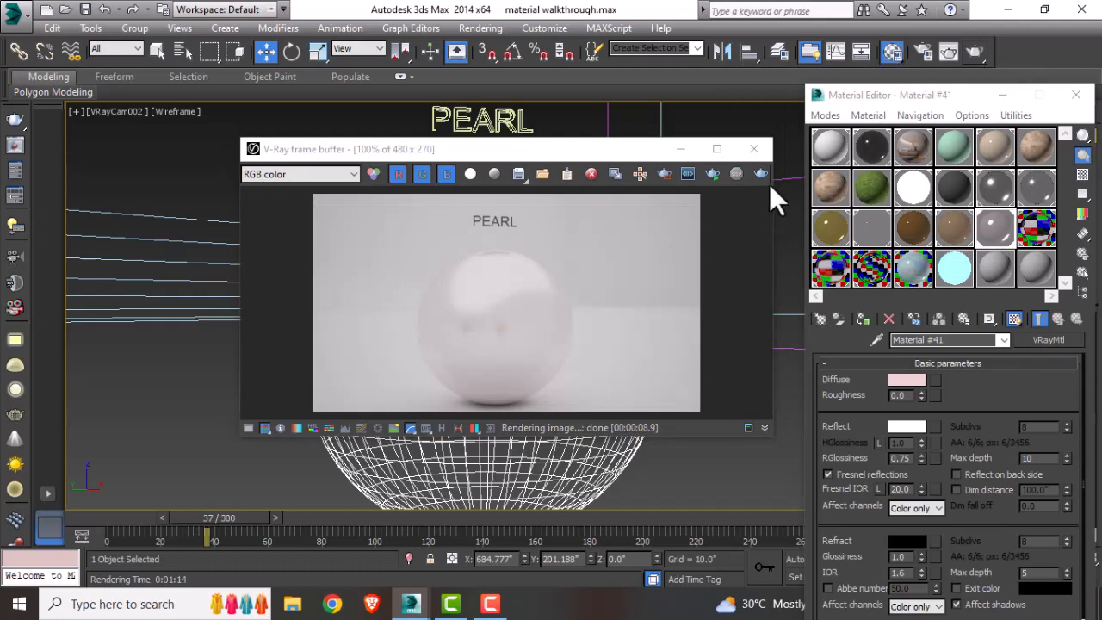
left_click(769, 155)
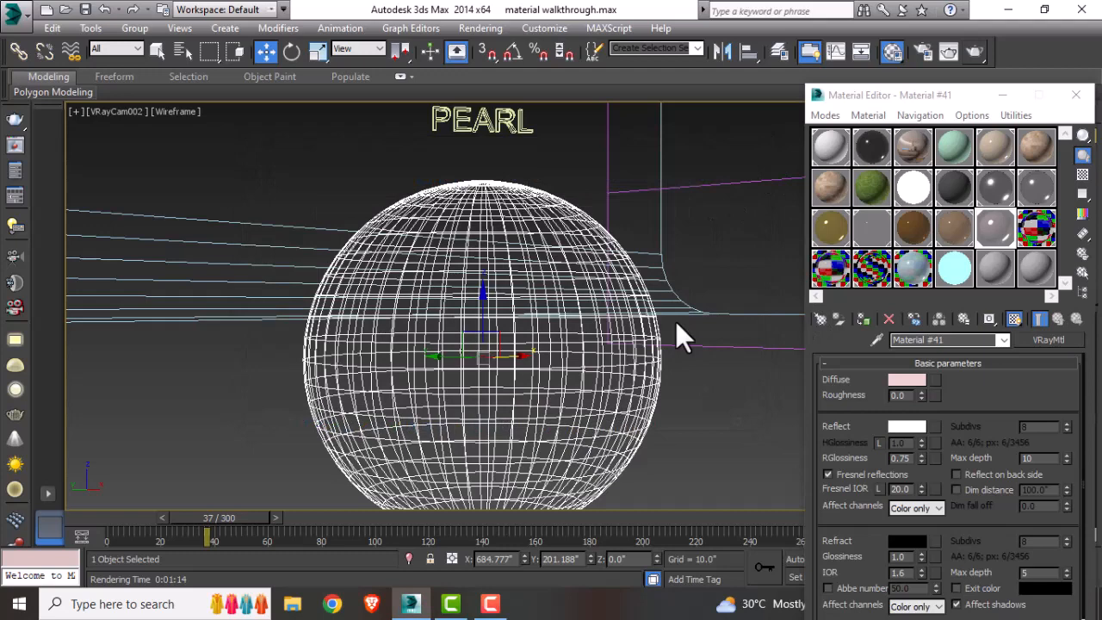
Step: Switch the viewport to the camera looking at the glass sphere
key("t")
scroll(676, 321, "down", 4)
middle_click_drag(677, 322, 349, 329)
middle_click_drag(669, 388, 296, 393)
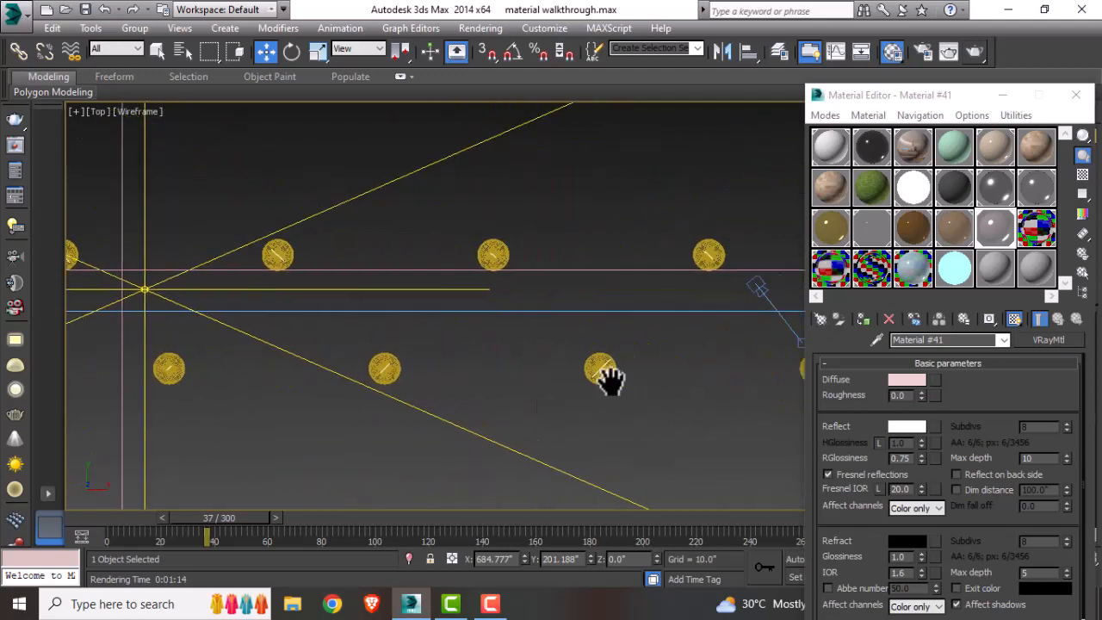
middle_click_drag(608, 377, 129, 381)
left_click(279, 292)
key("c")
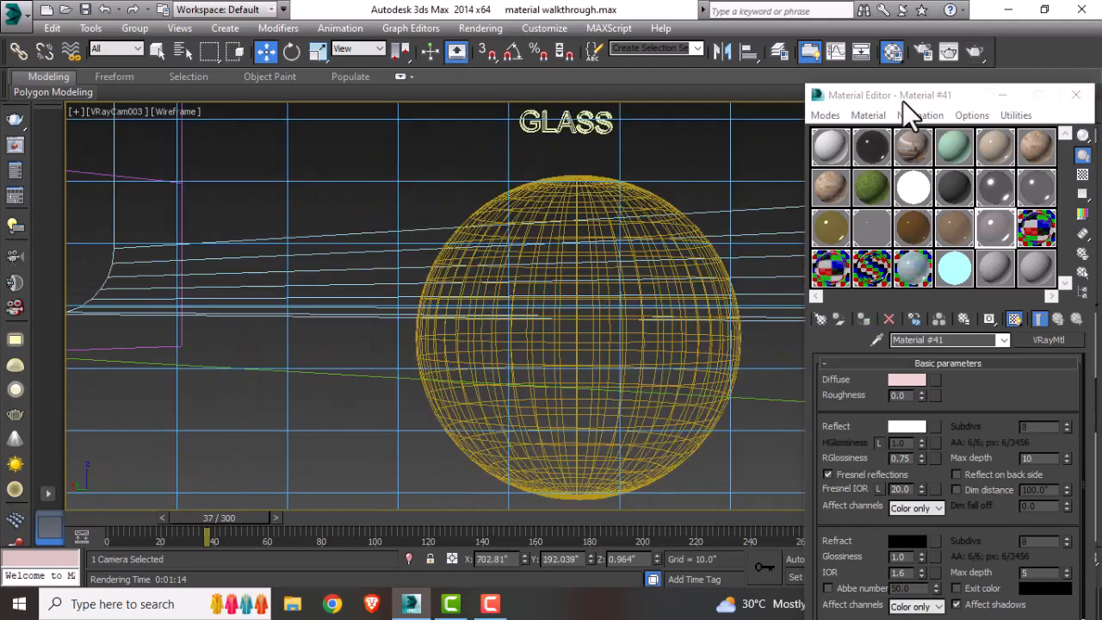
left_click_drag(903, 101, 927, 100)
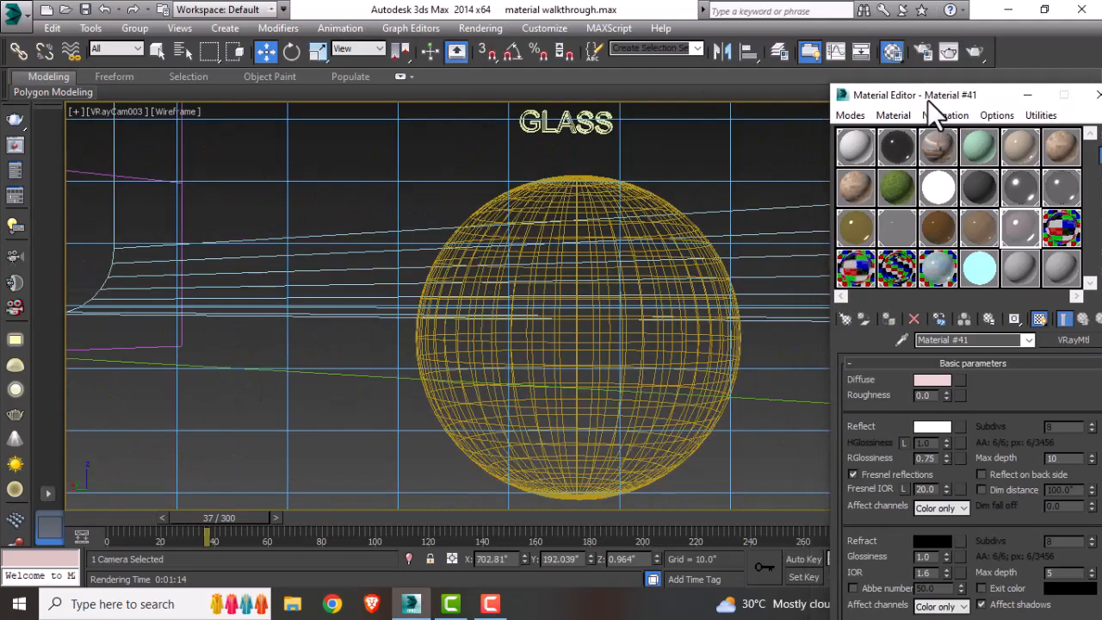
Step: Inspect the glass VRayMtl's material type, diffuse and reflection colors, max depth and reflection glossiness
left_click(1061, 229)
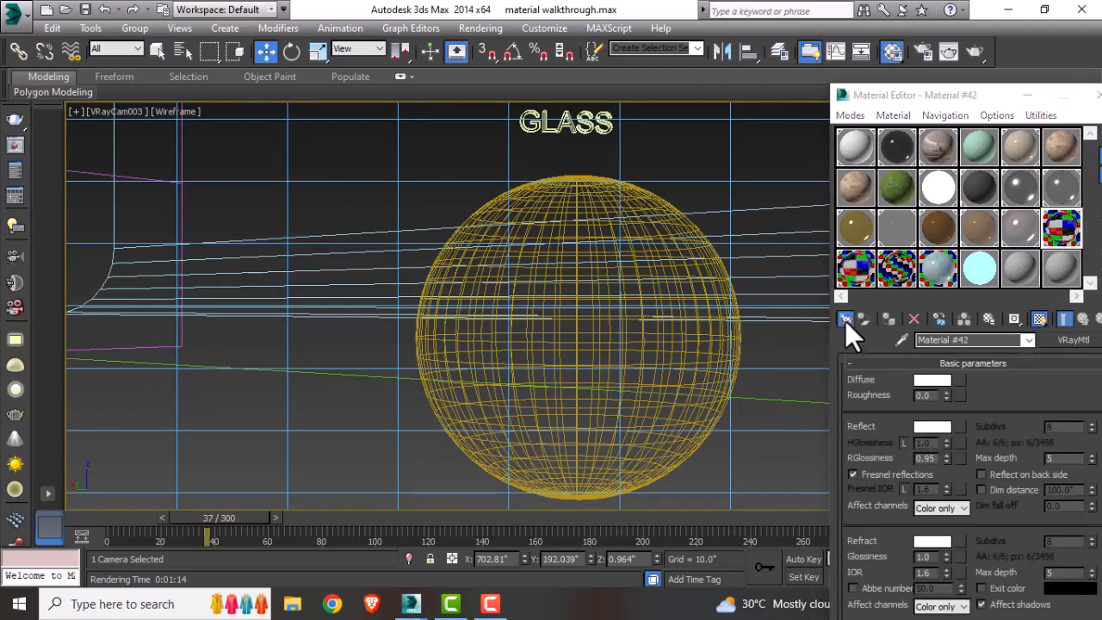
left_click(844, 320)
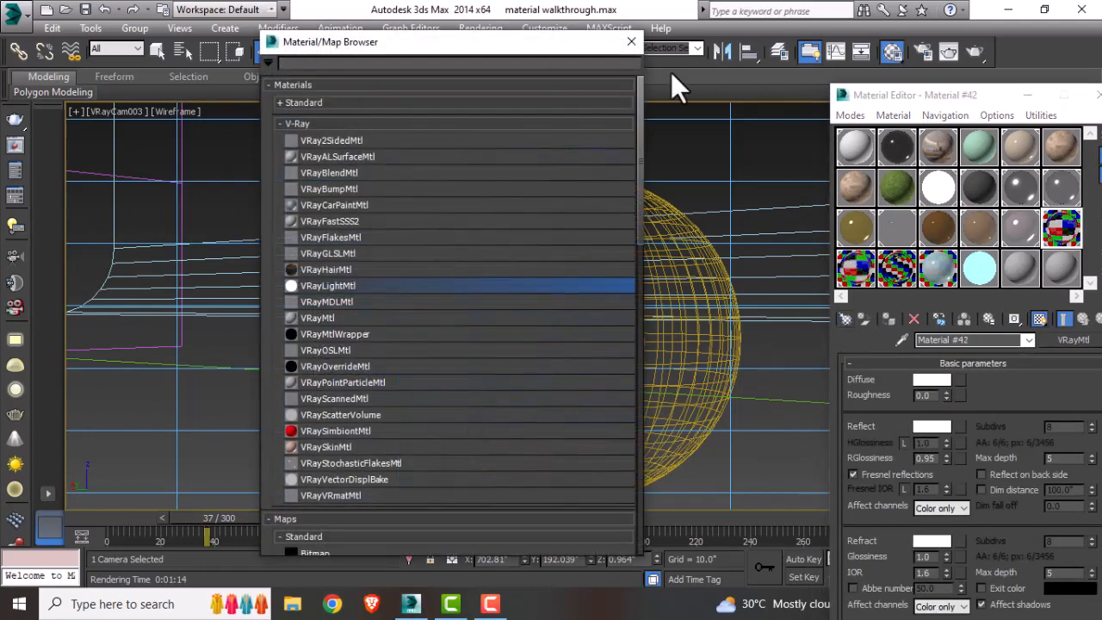
left_click(632, 42)
left_click(923, 383)
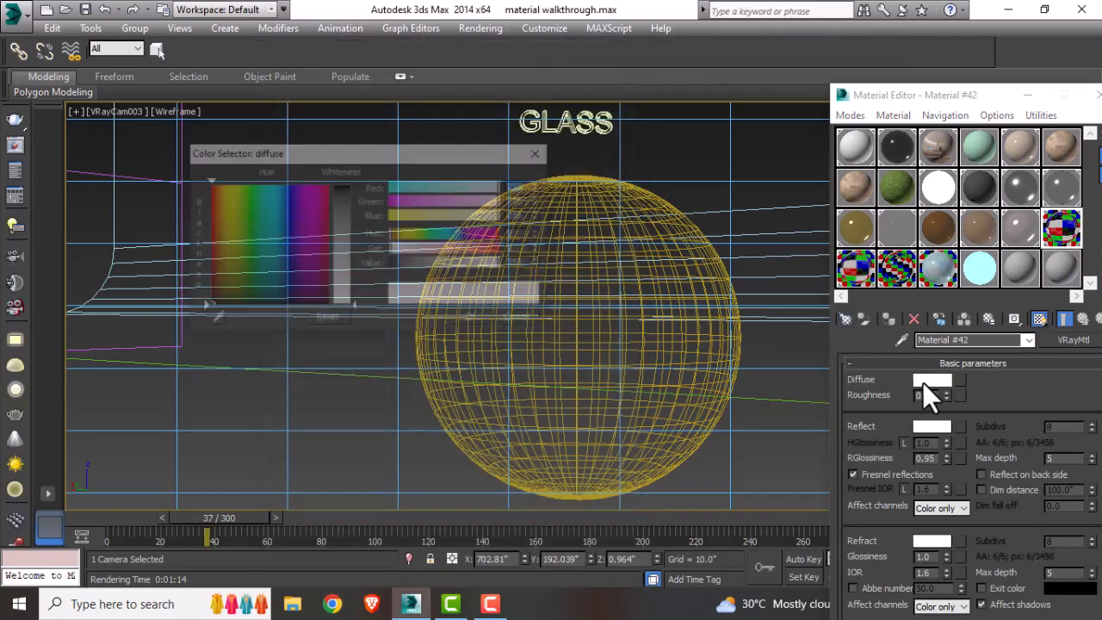
left_click(487, 318)
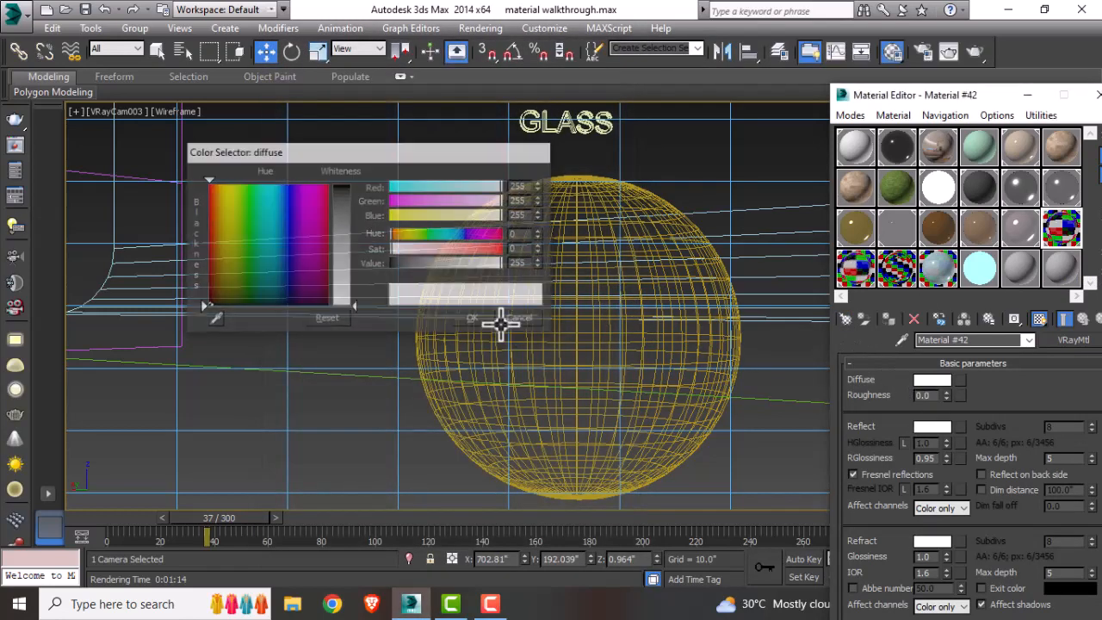
left_click(935, 427)
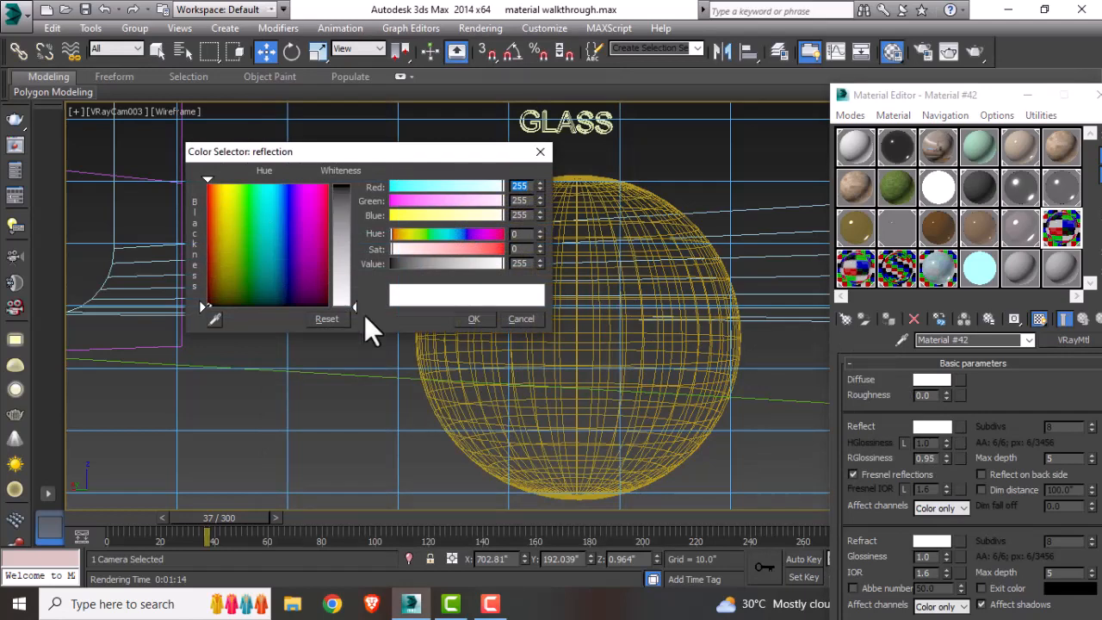
left_click(515, 320)
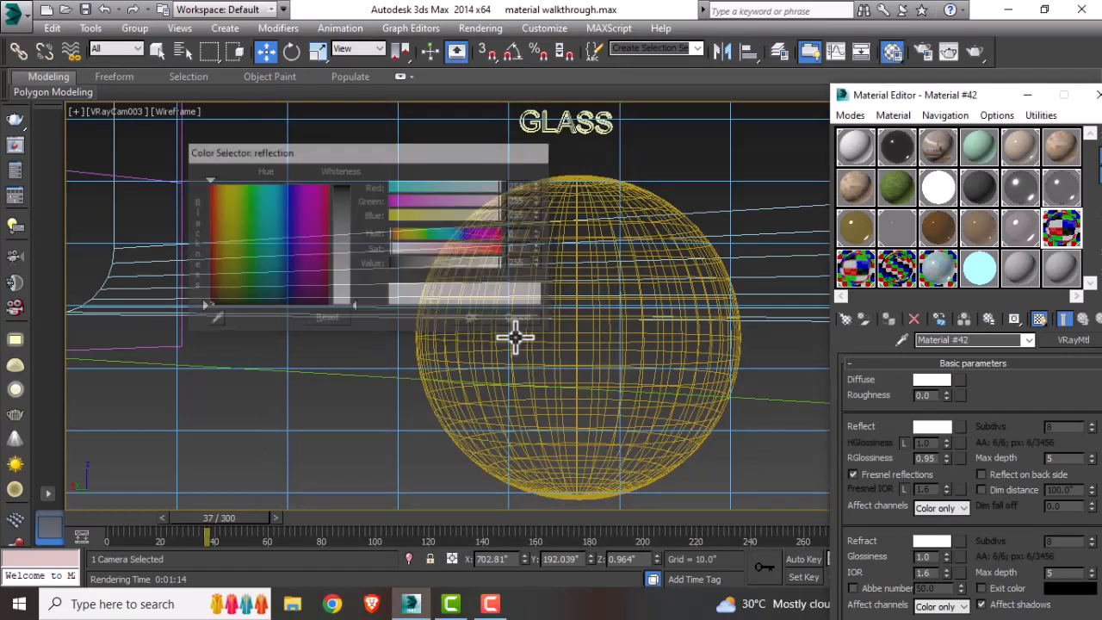
double_click(1058, 458)
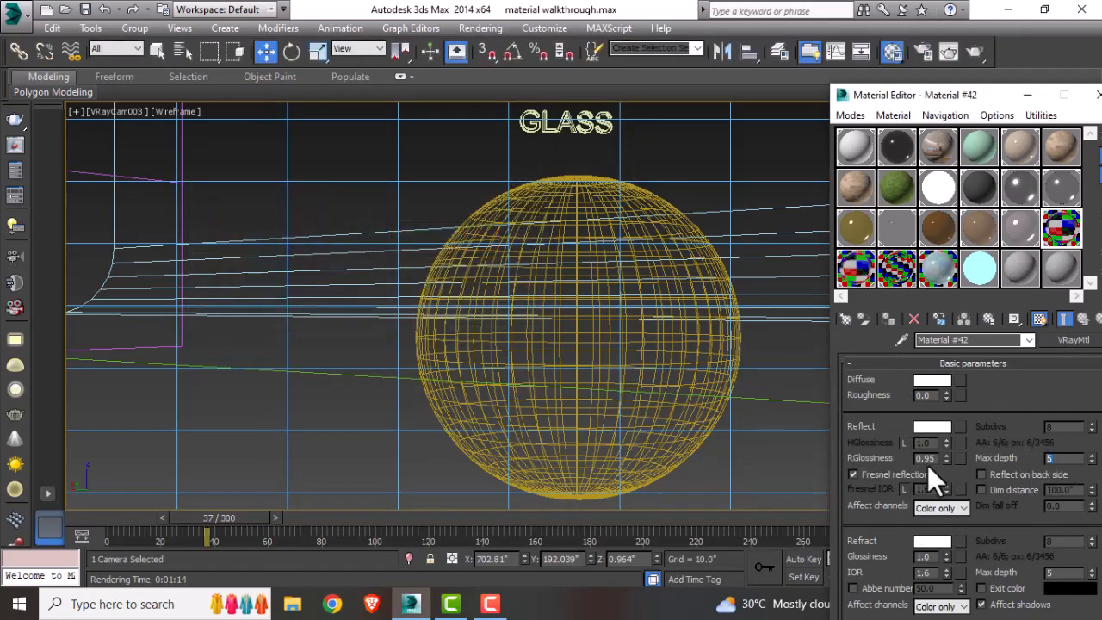
double_click(922, 458)
Step: Assign the glass VRayMtl to the glass sphere, render the camera view and close the frame buffer
left_click(660, 209)
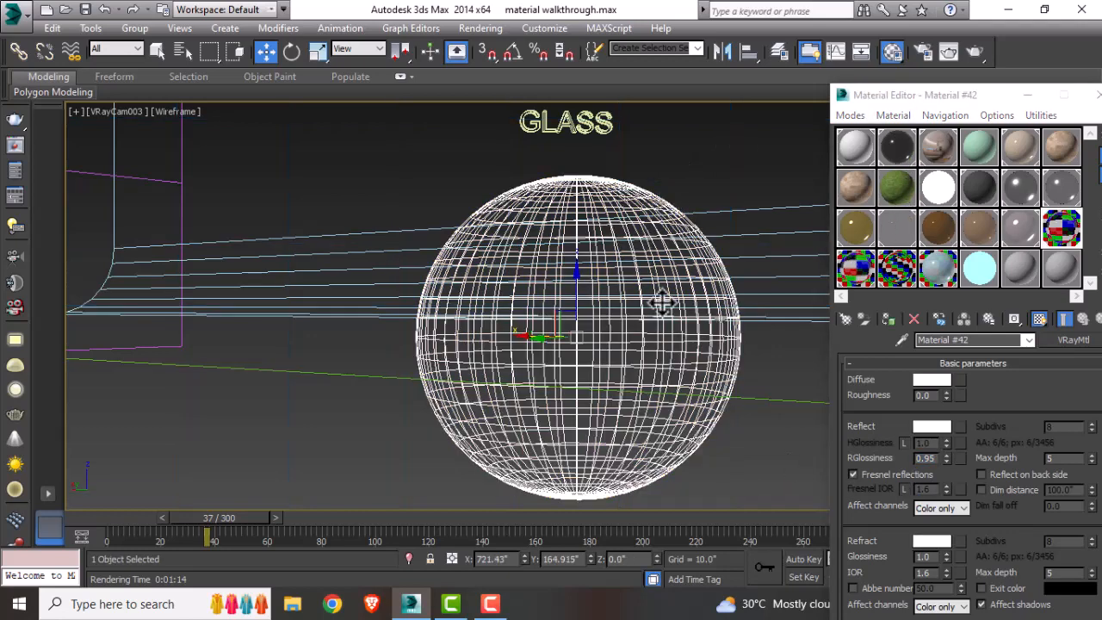
left_click(884, 319)
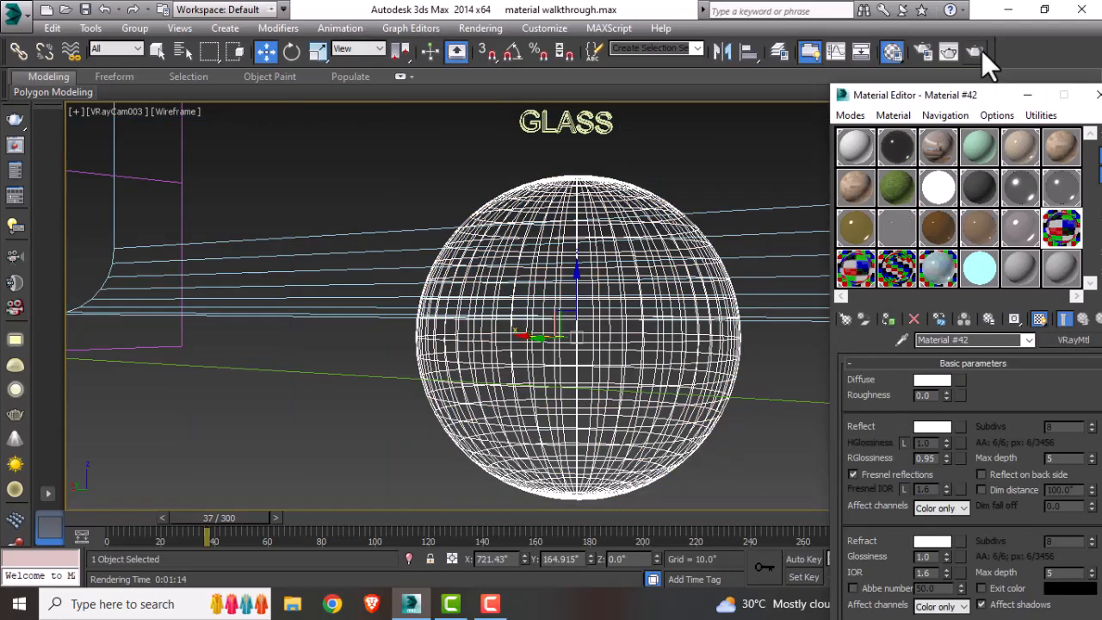
left_click(980, 51)
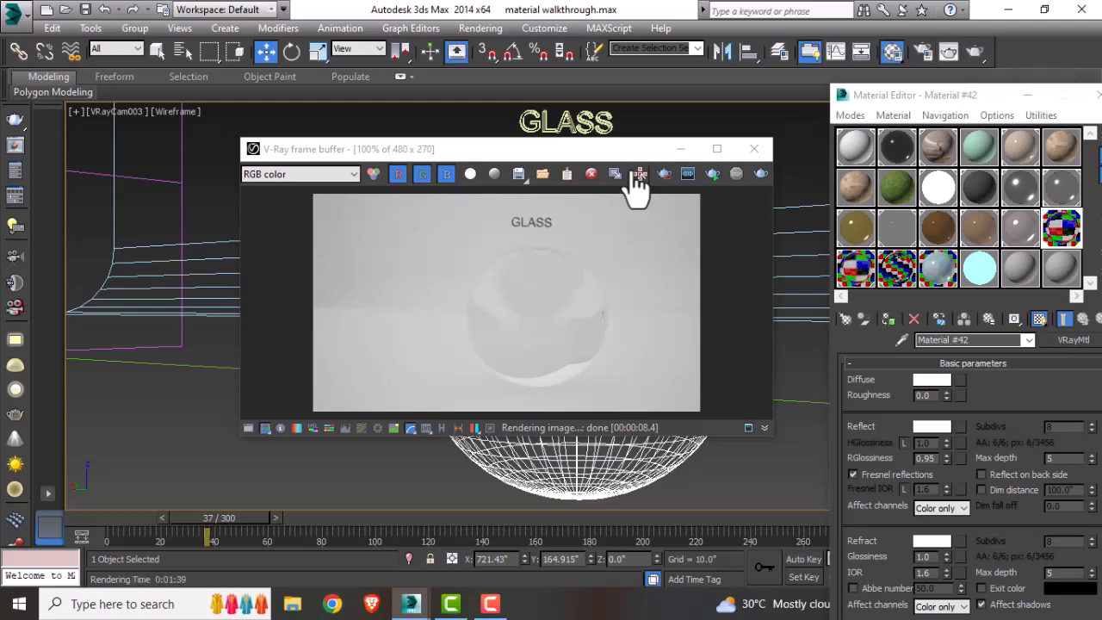
left_click_drag(620, 152, 641, 141)
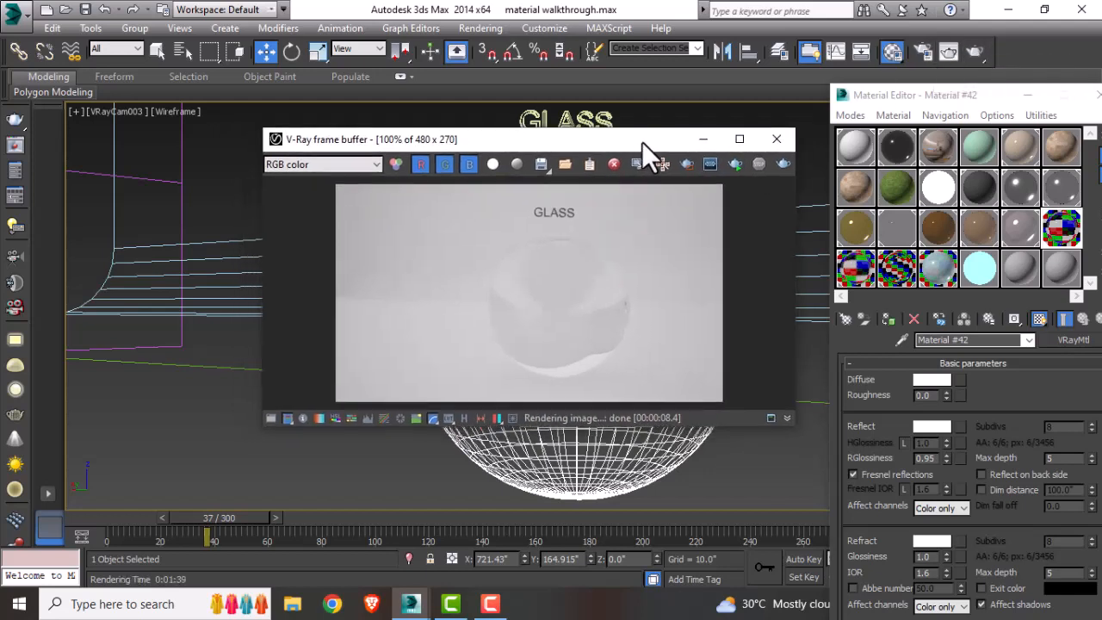
left_click(789, 144)
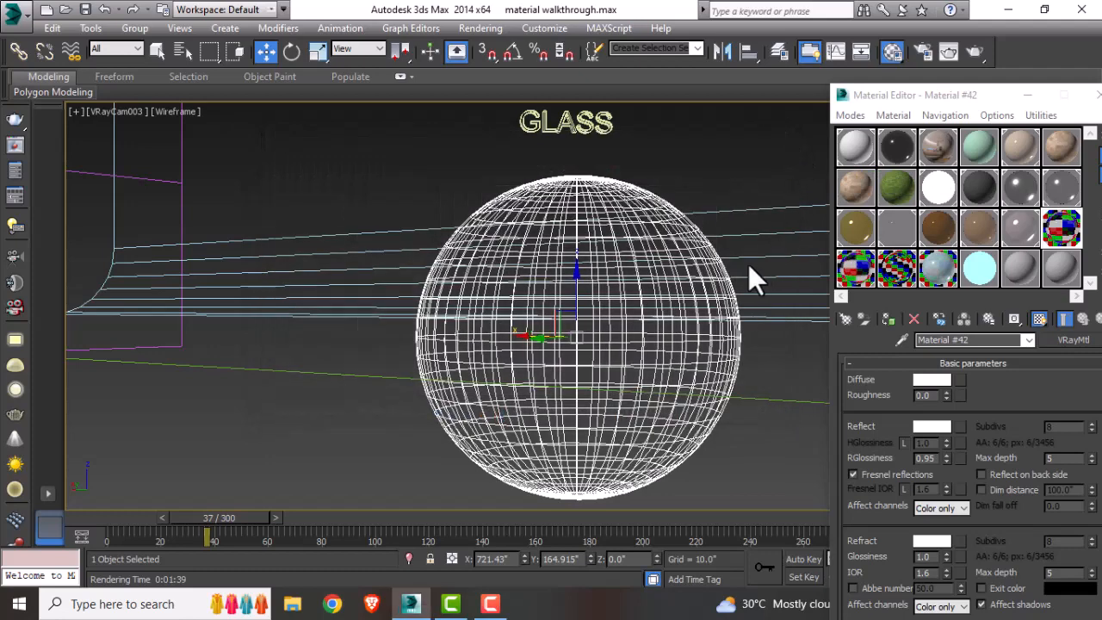
Step: Switch the viewport to the camera looking at the frosted glass sphere
key("t")
middle_click_drag(483, 300, 276, 326)
scroll(265, 323, "down", 3)
middle_click_drag(630, 371, 410, 367)
scroll(379, 360, "down", 3)
scroll(509, 366, "up", 6)
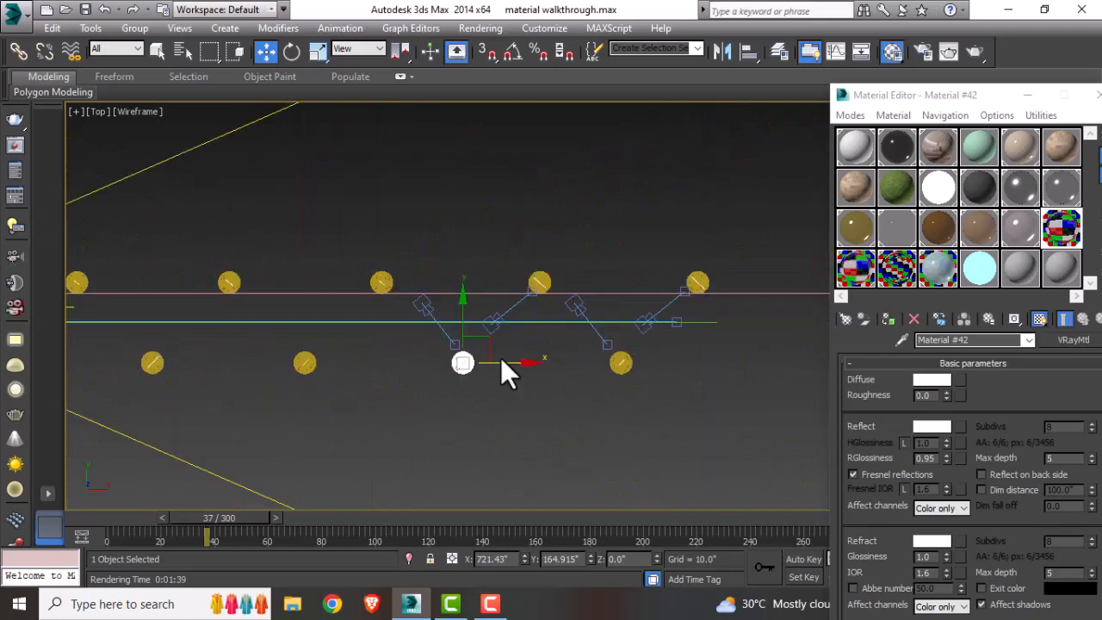
key("ctrl+z")
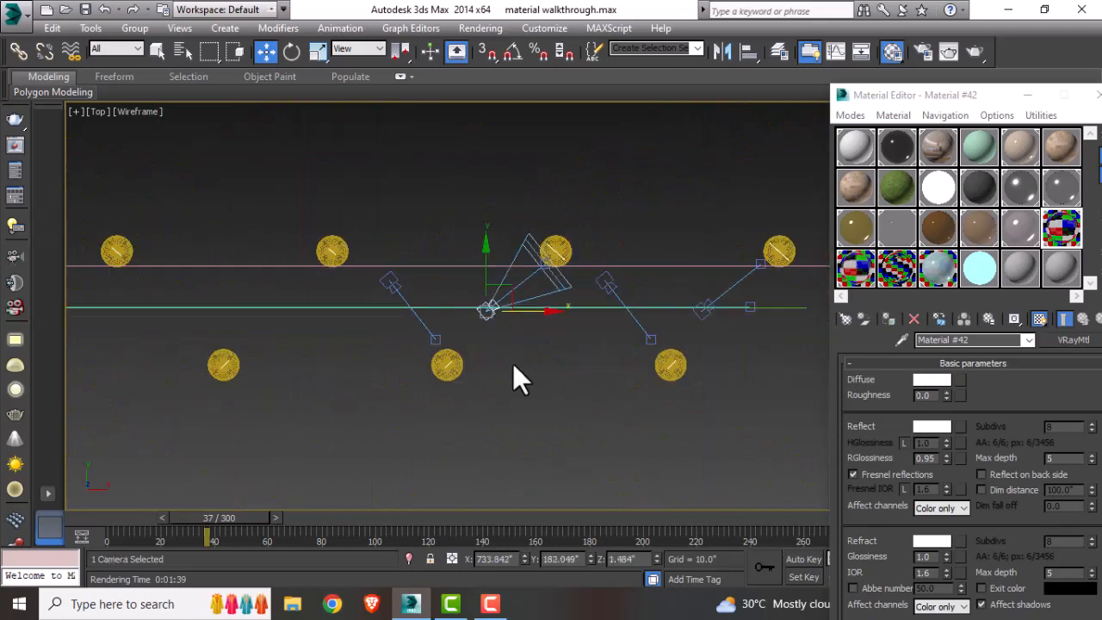
key("c")
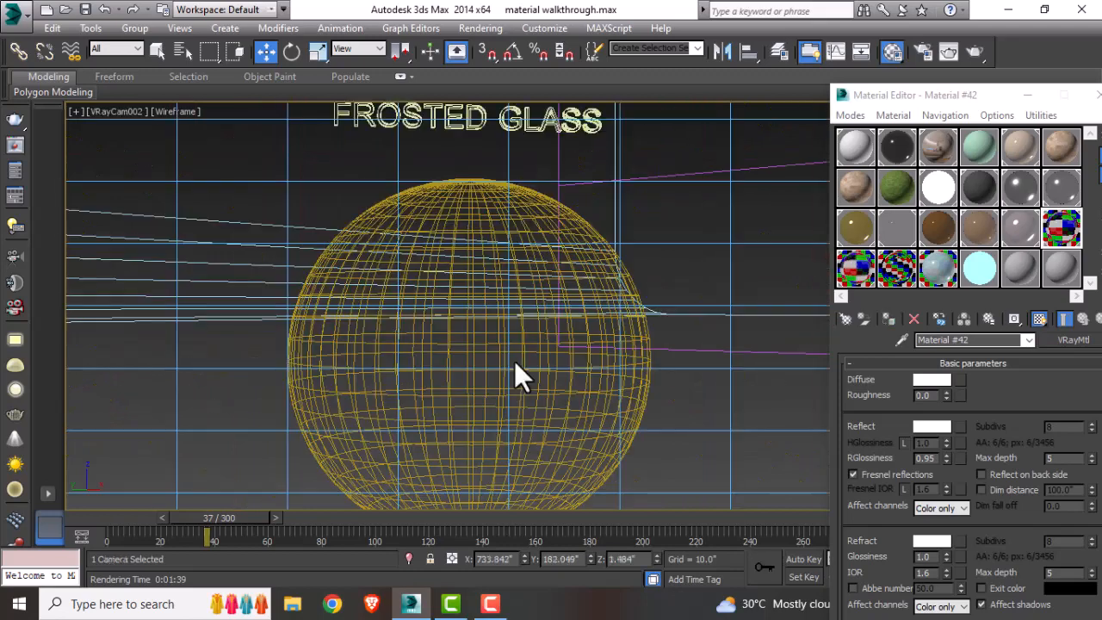
left_click(695, 193)
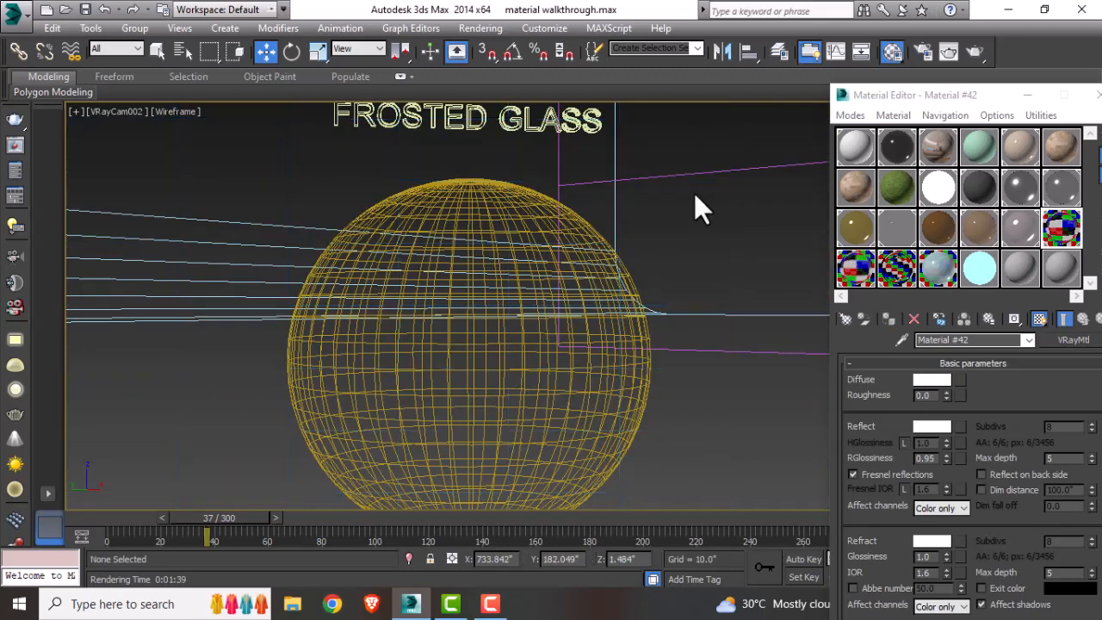
Step: Inspect the frosted glass VRayMtl's material type, diffuse, reflection and refraction colors and reflection max depth
left_click(861, 276)
left_click(844, 320)
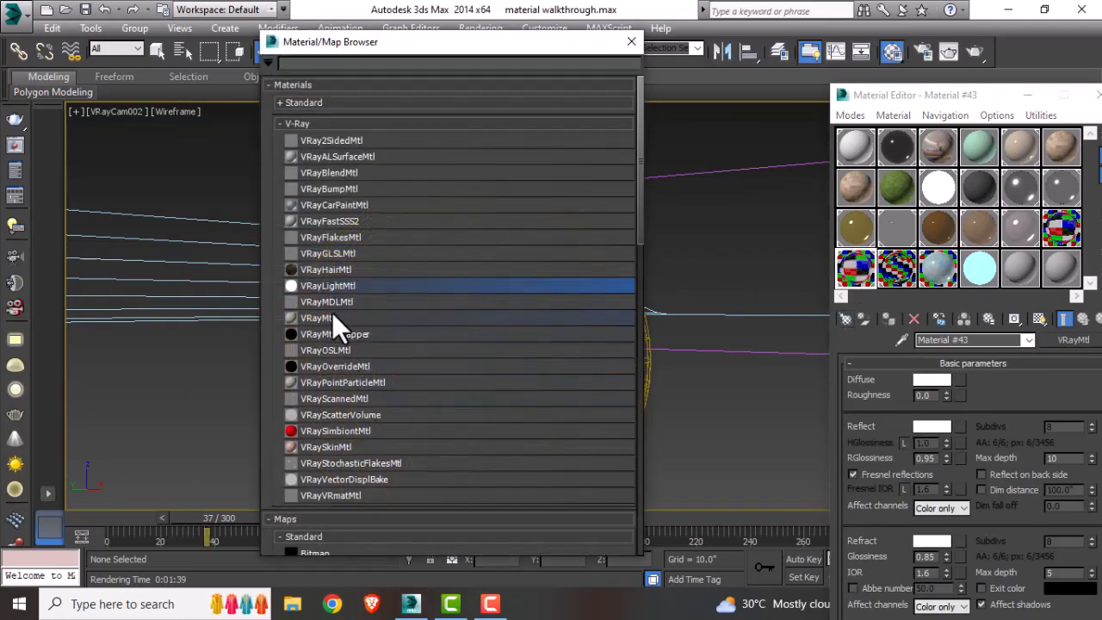
left_click(634, 43)
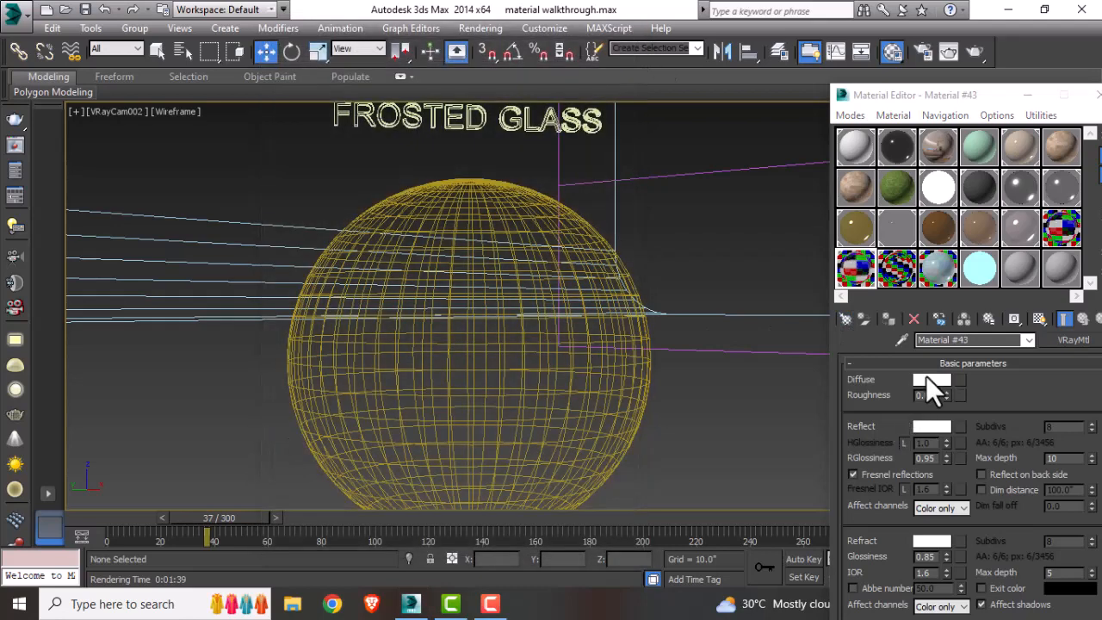
left_click(928, 379)
left_click(517, 323)
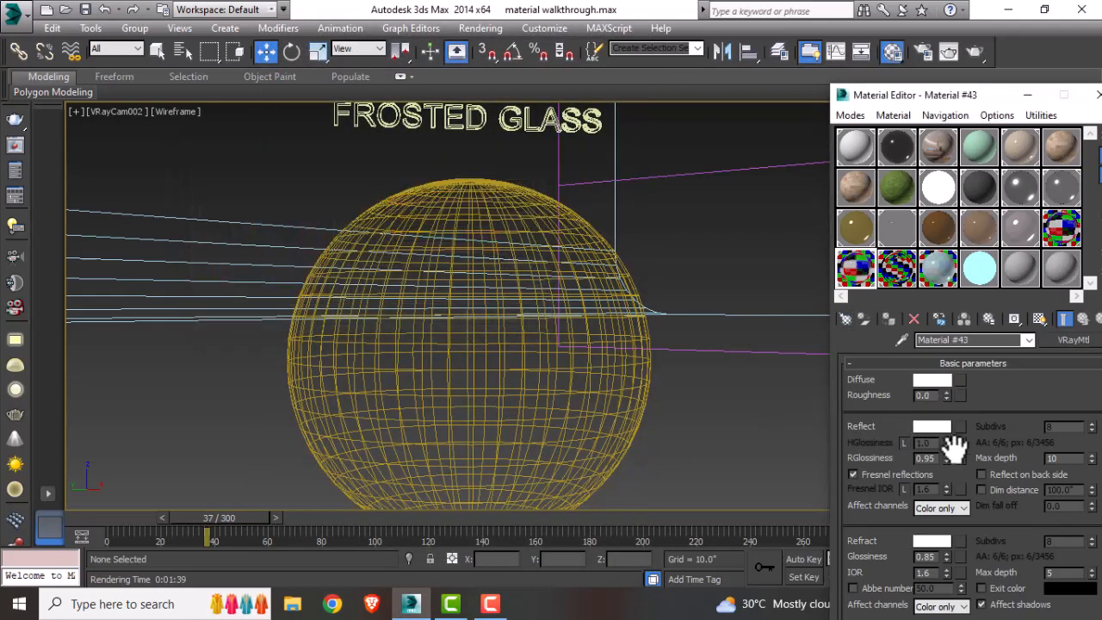
left_click(937, 428)
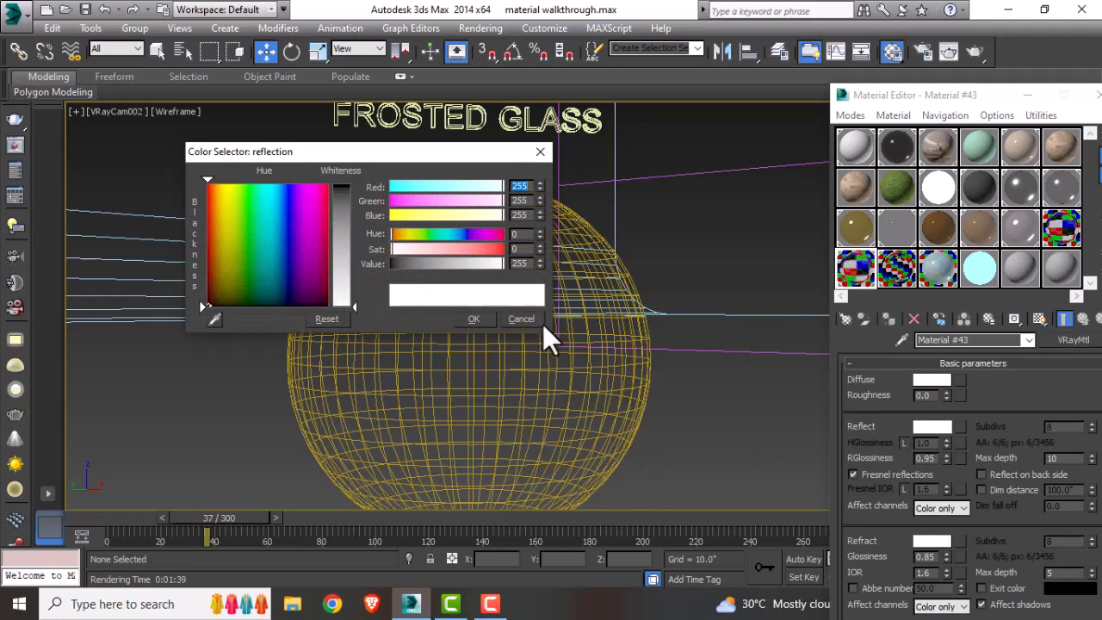
left_click(521, 320)
double_click(1051, 459)
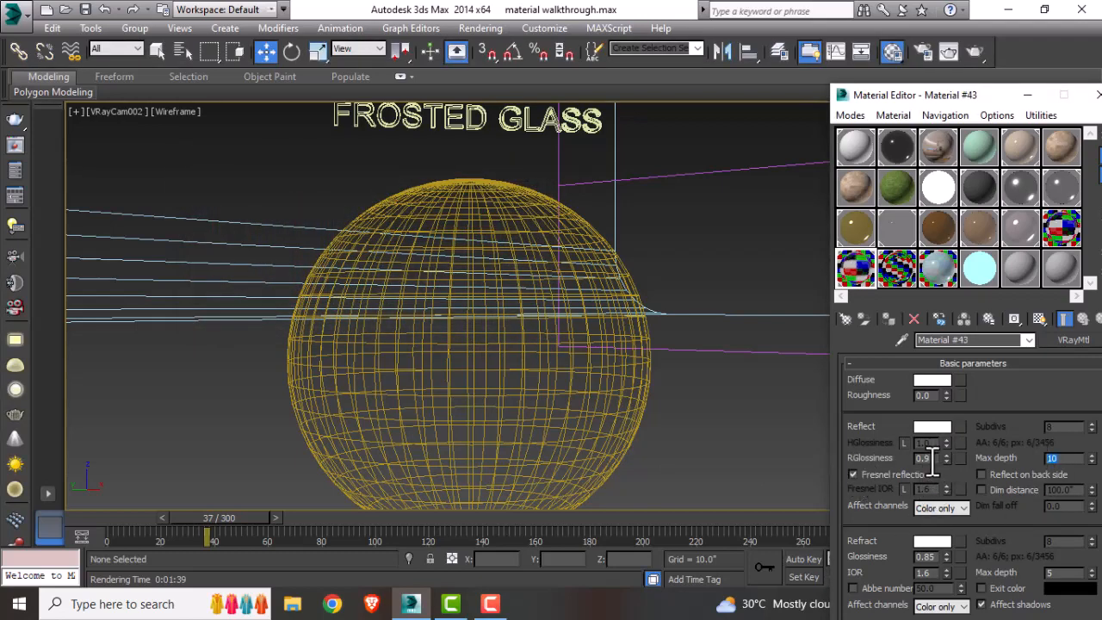
left_click_drag(899, 551, 882, 427)
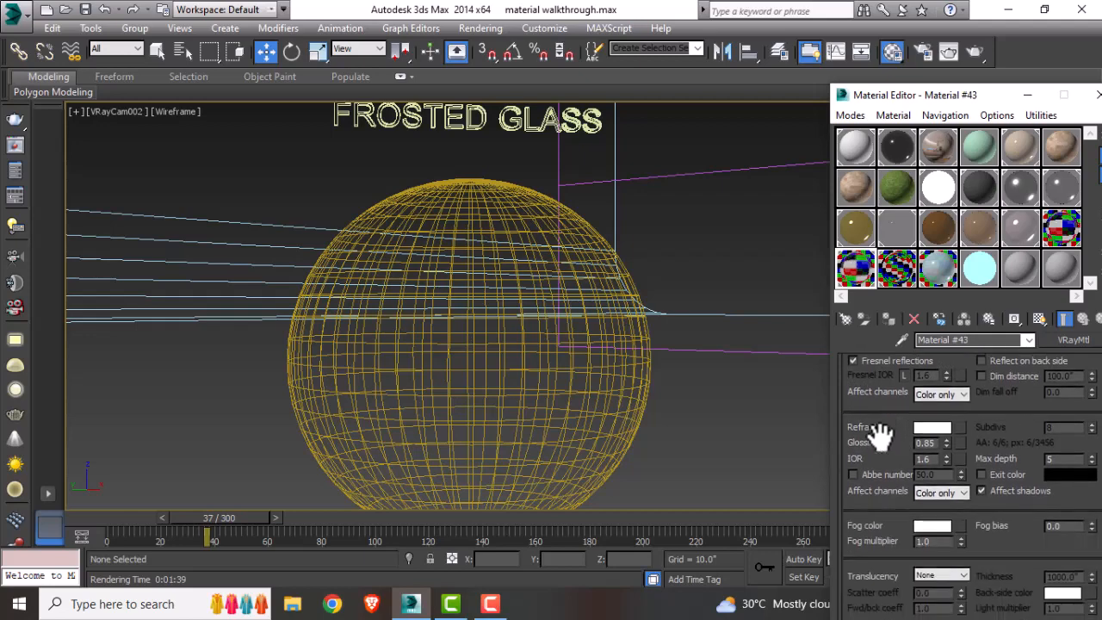
left_click(932, 430)
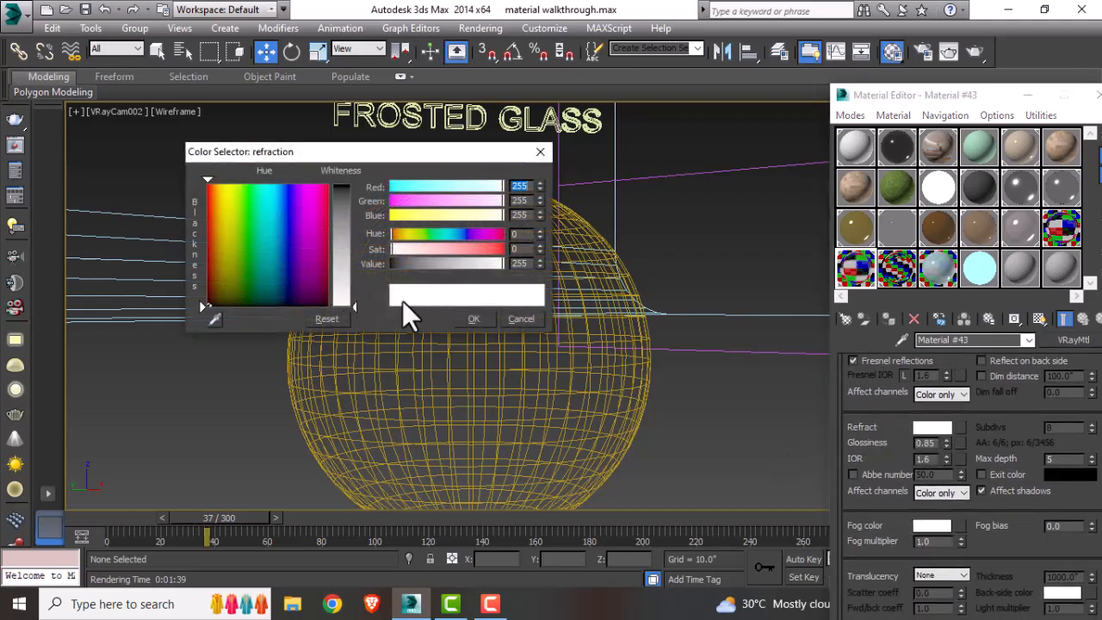
left_click(522, 319)
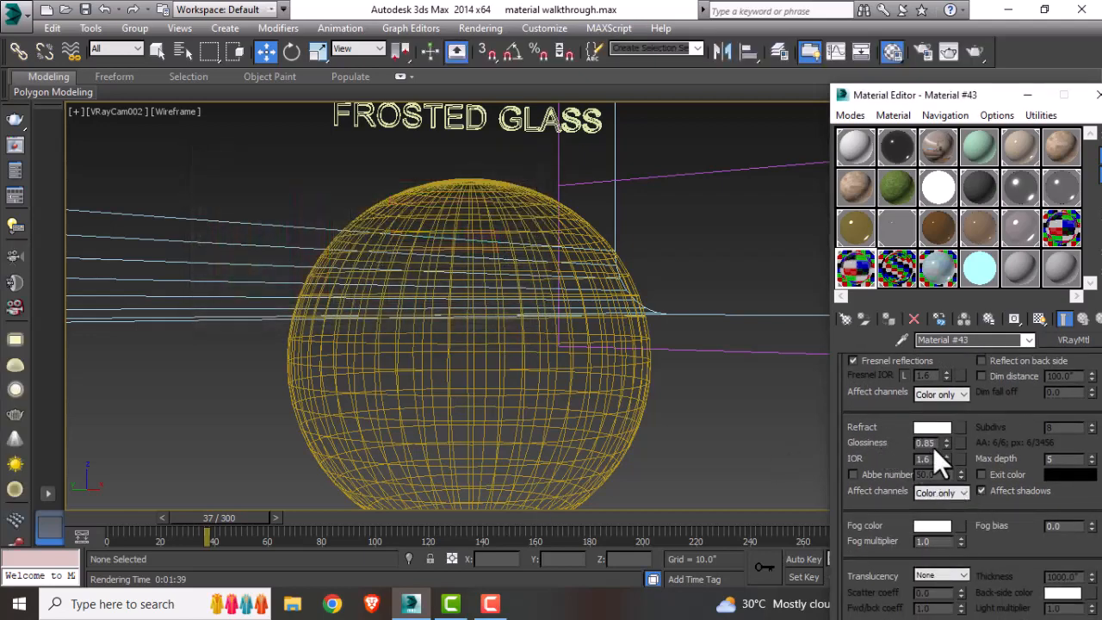
Step: Set the frosted glass refraction glossiness to 0.8 and view the enlarged material sample previews
left_click_drag(937, 447, 920, 446)
type(".8")
double_click(858, 274)
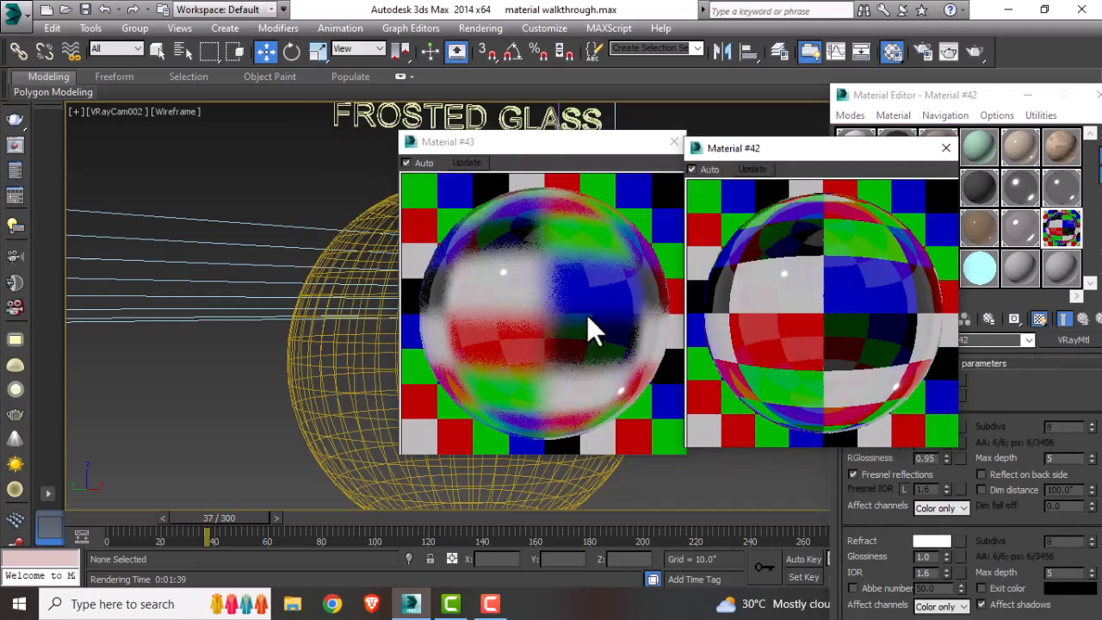
left_click(945, 152)
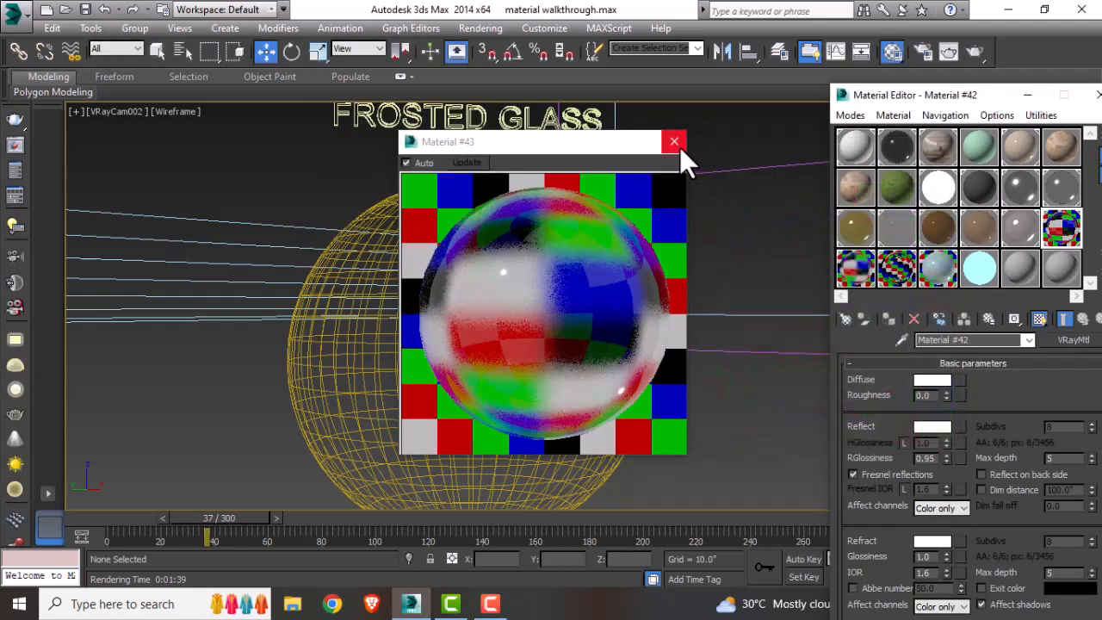
left_click(674, 142)
Step: Assign the frosted glass material to the frosted glass sphere, render the camera view and close the frame buffer
left_click(481, 204)
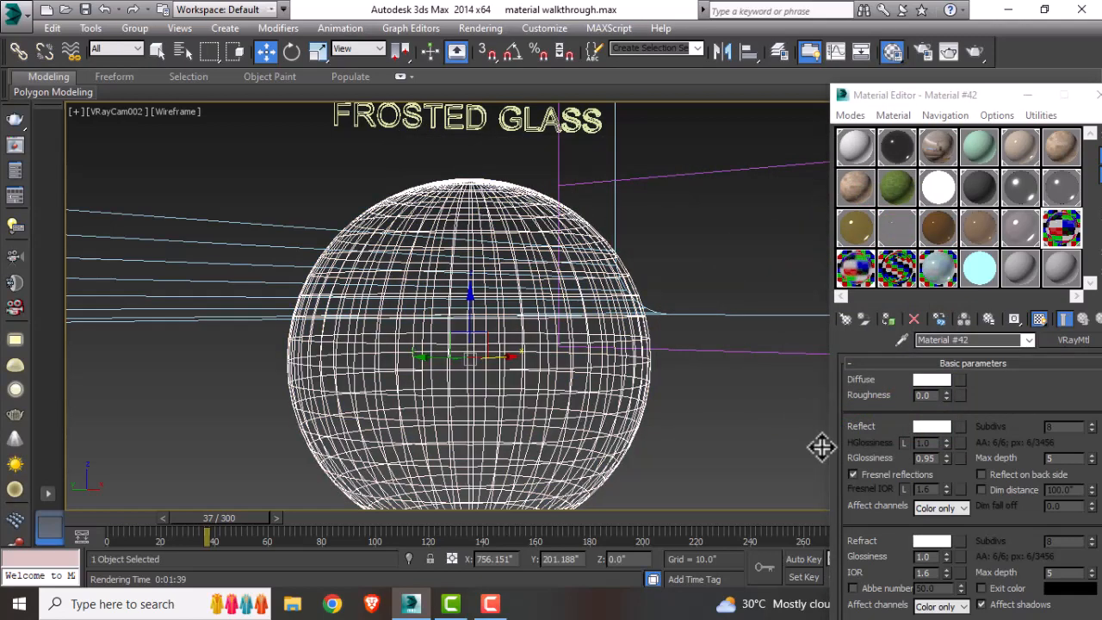
left_click(887, 319)
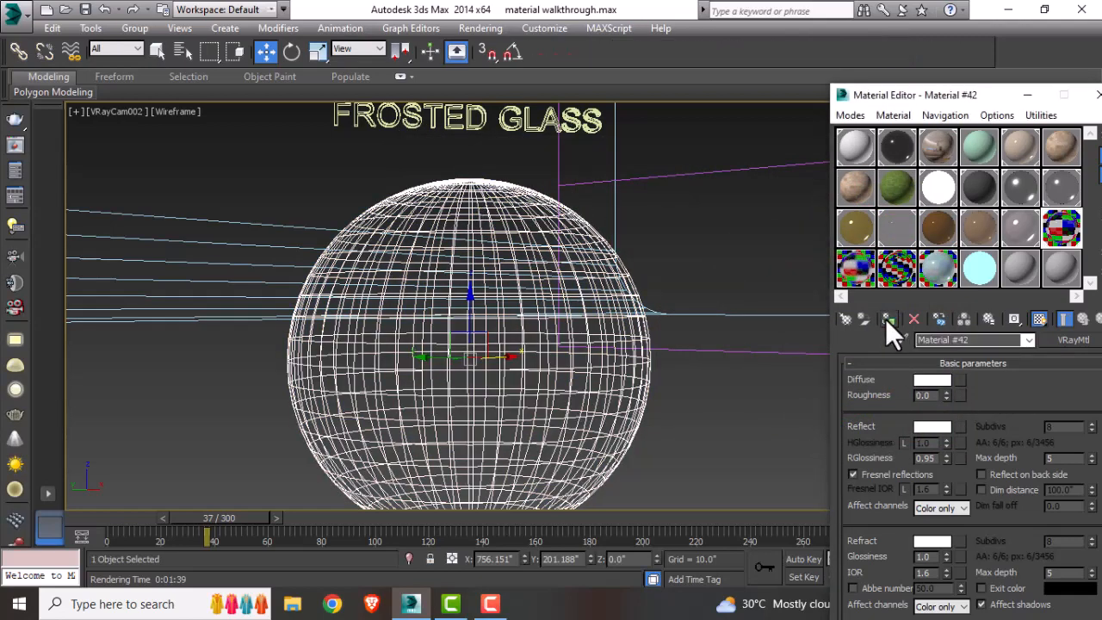
left_click(736, 442)
left_click(973, 54)
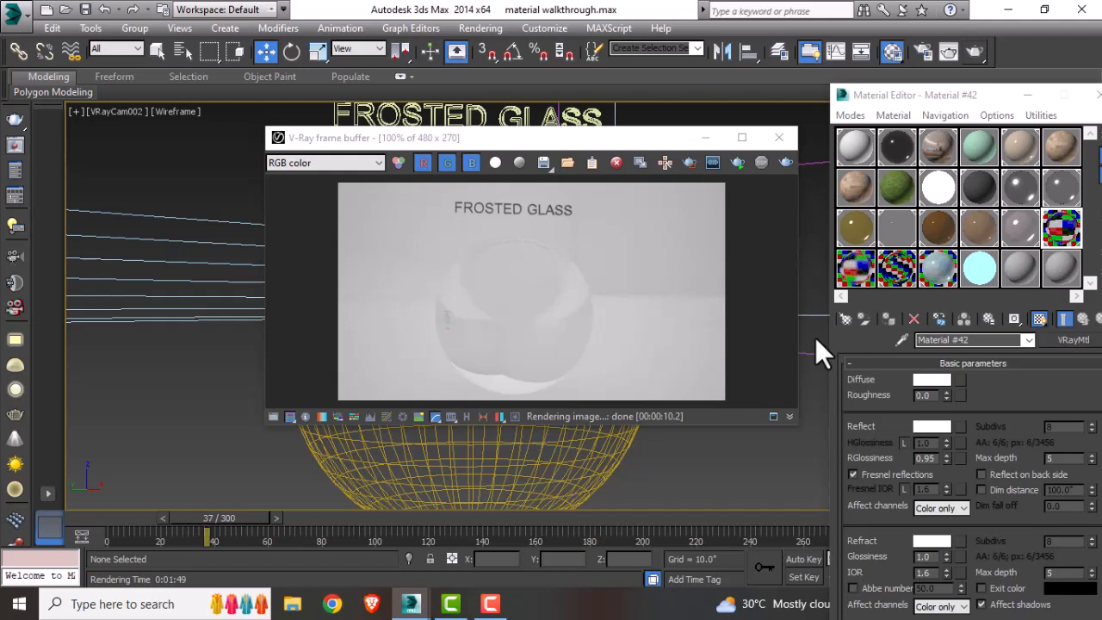
left_click(780, 137)
Step: Switch the viewport to the camera looking at the mirror sphere
key("t")
scroll(652, 380, "down", 3)
middle_click_drag(680, 376, 211, 376)
middle_click_drag(532, 367, 111, 373)
middle_click_drag(600, 395, 532, 400)
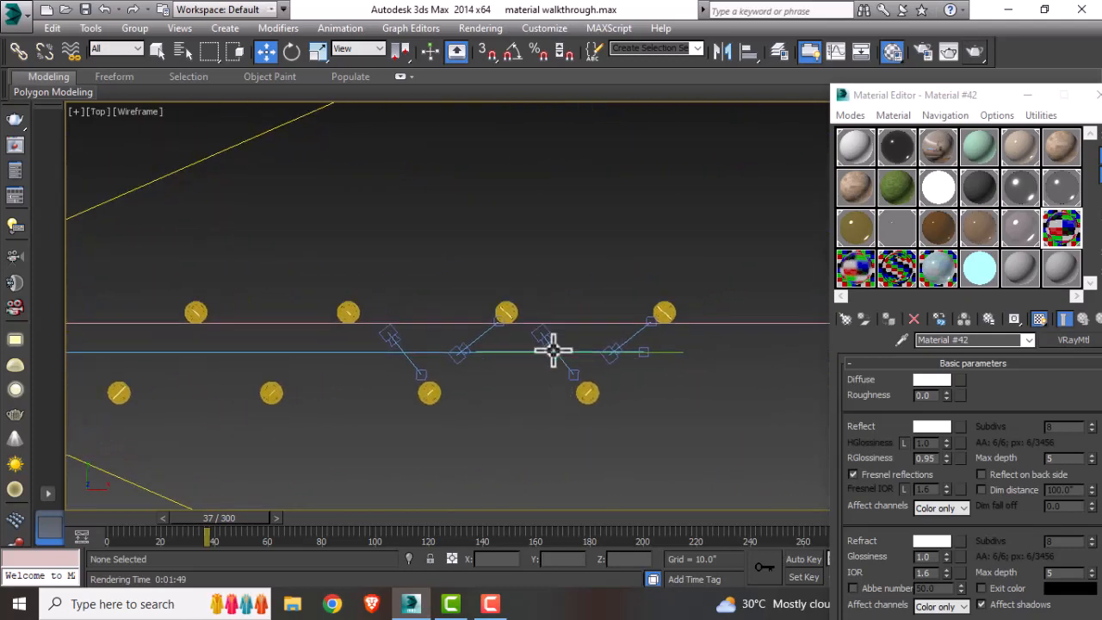
left_click(546, 337)
key("c")
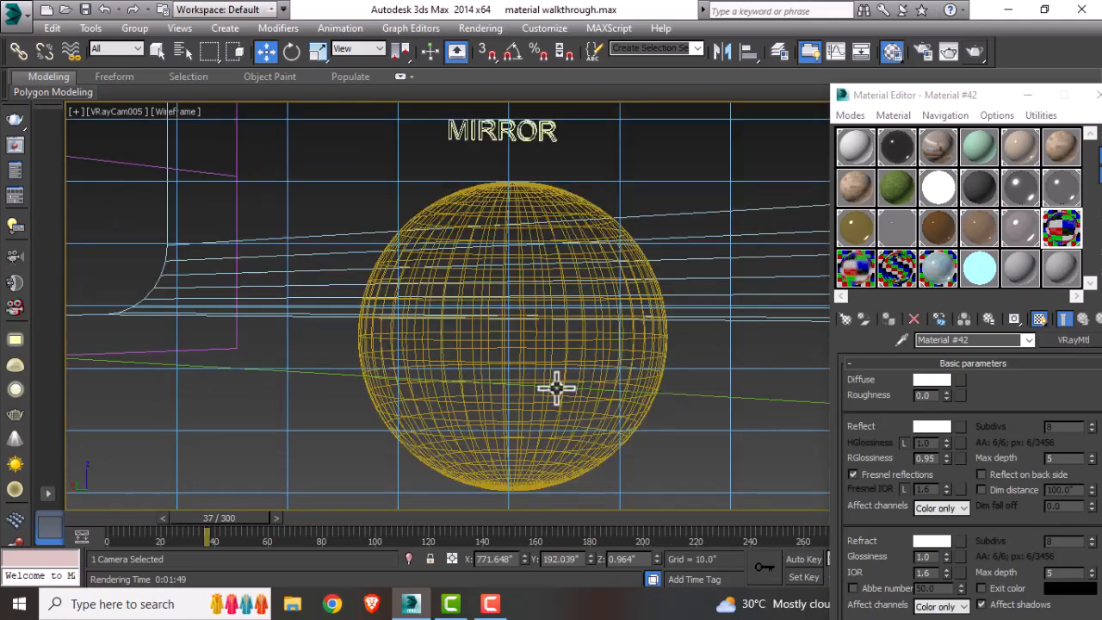
Step: Inspect the mirror VRayMtl's material type, diffuse, reflection and refraction colors and reflection max depth
left_click(894, 279)
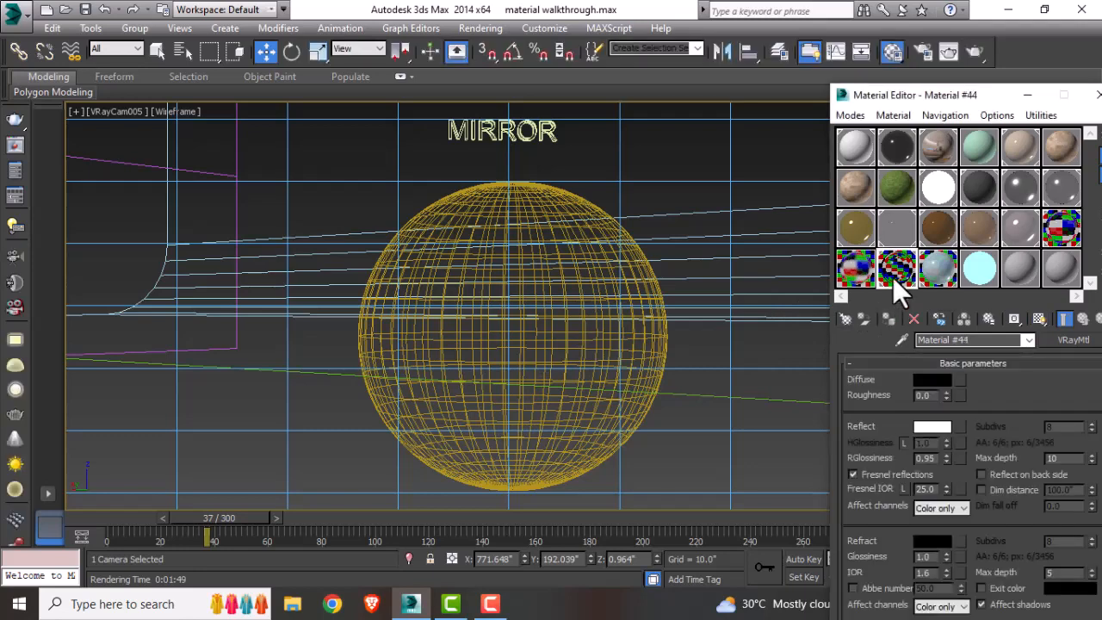
left_click(849, 323)
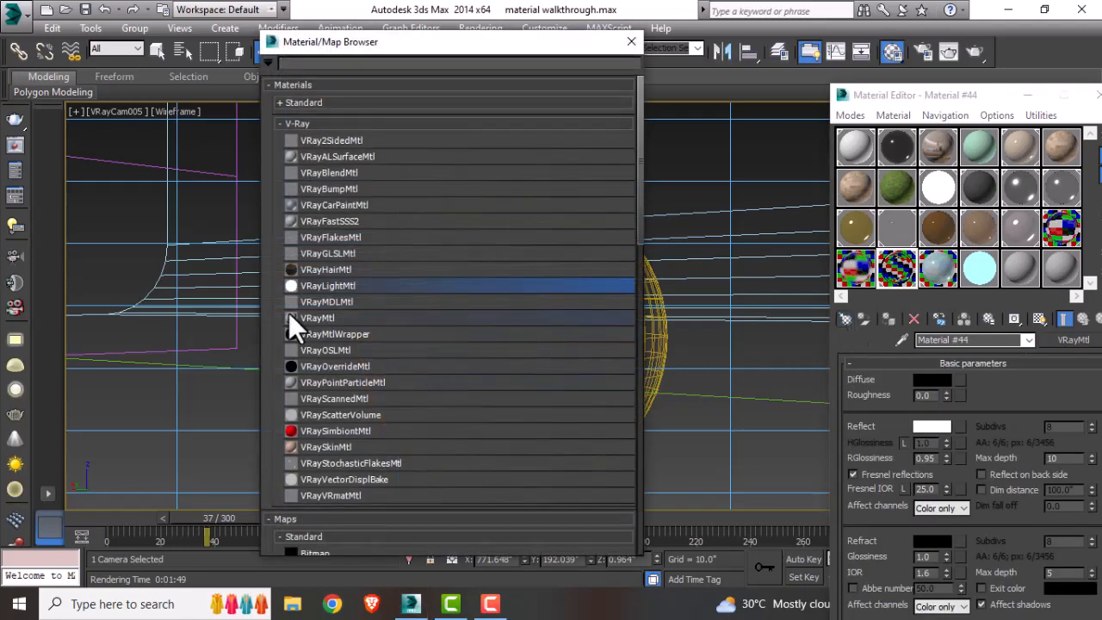
left_click(634, 42)
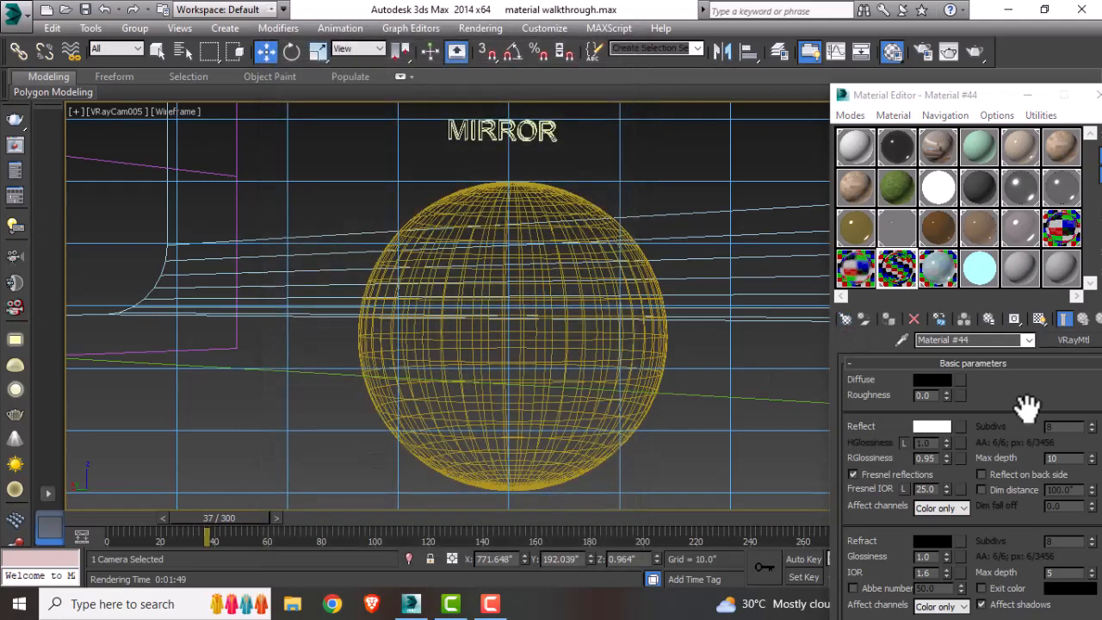
left_click(941, 382)
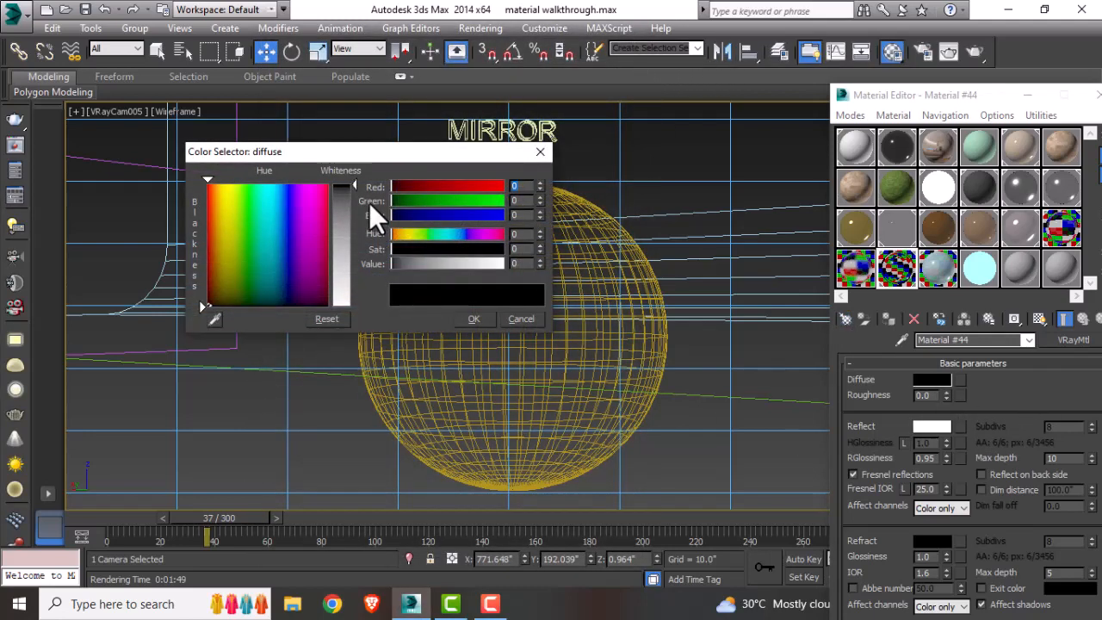
left_click(526, 323)
left_click(933, 428)
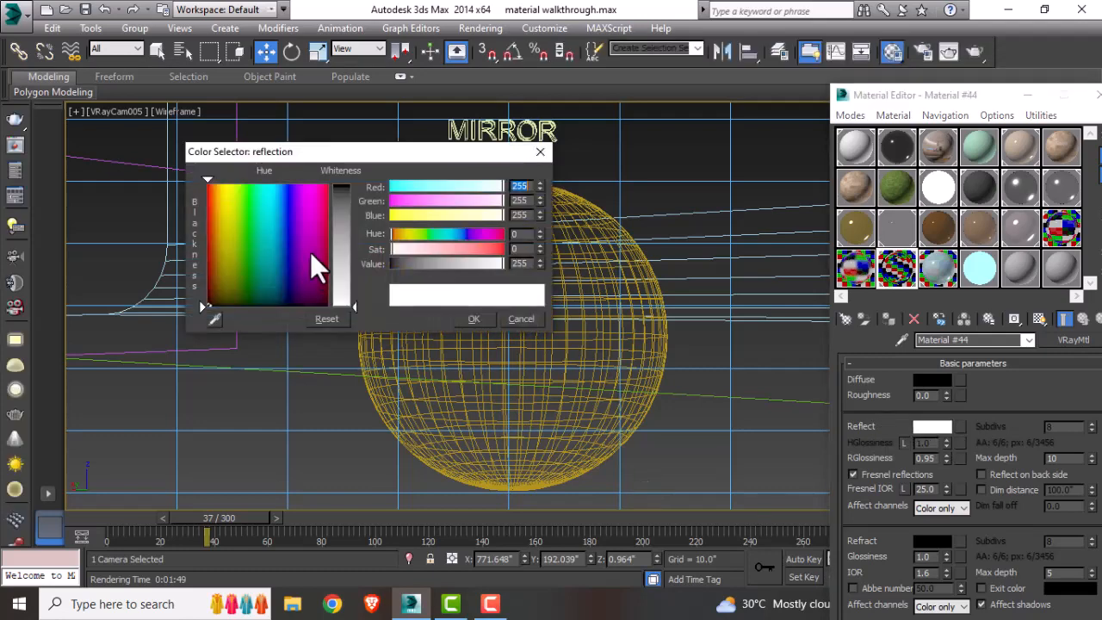
left_click(534, 322)
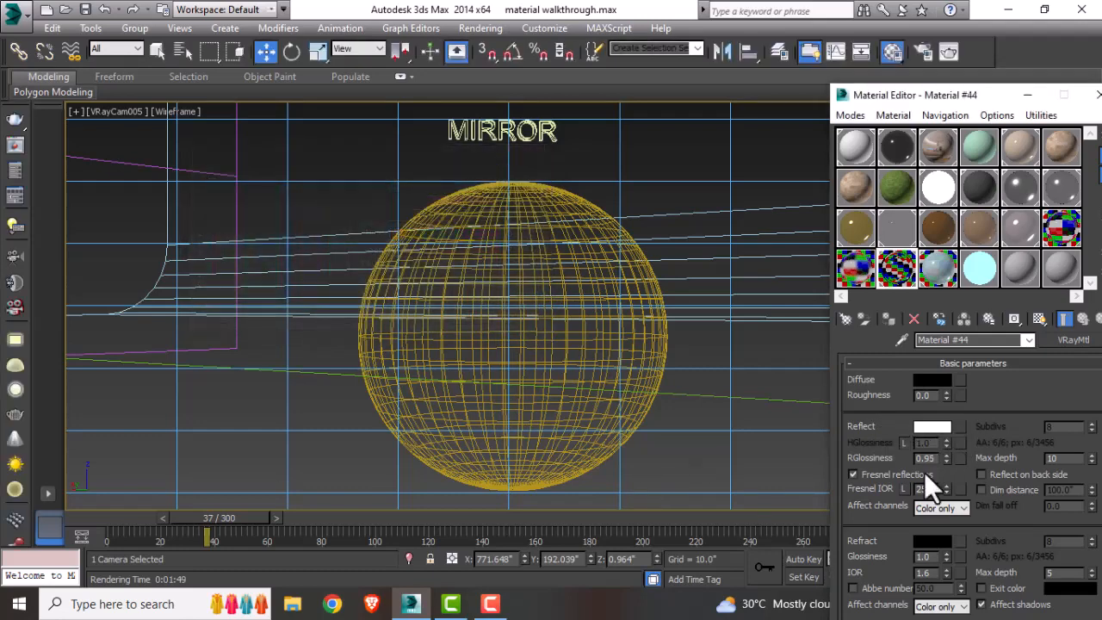
double_click(1060, 458)
scroll(905, 517, "down", 2)
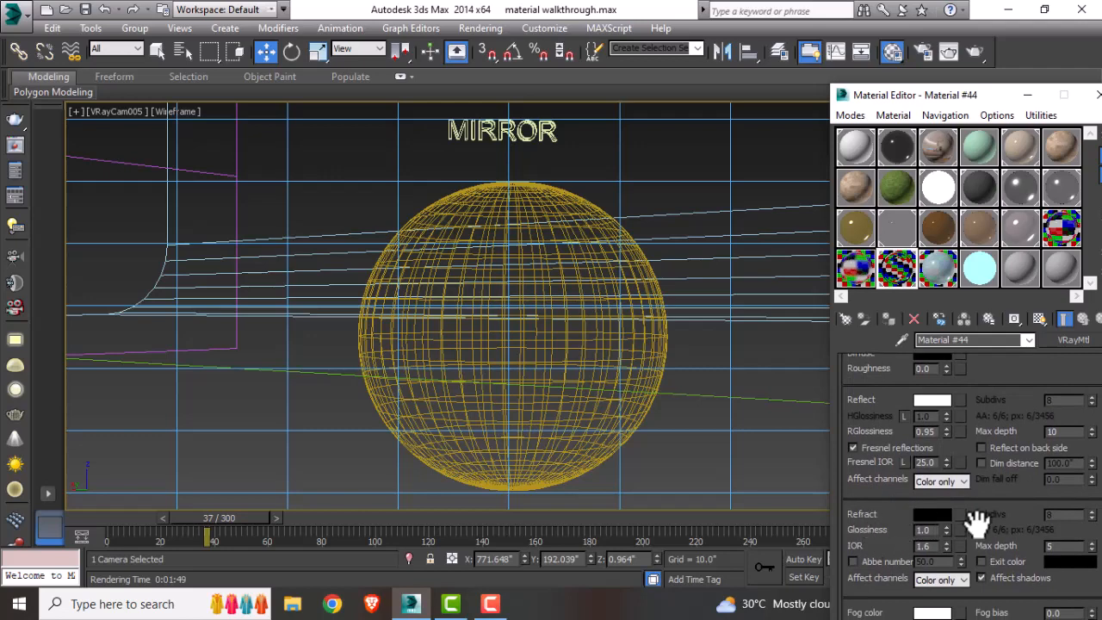
left_click(935, 517)
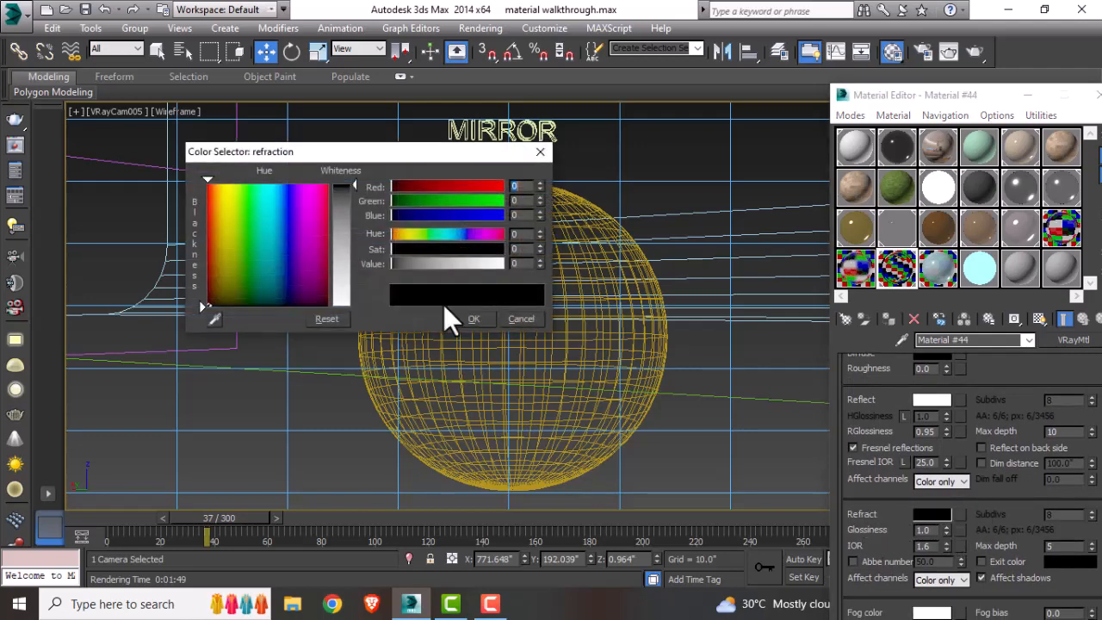
left_click(531, 151)
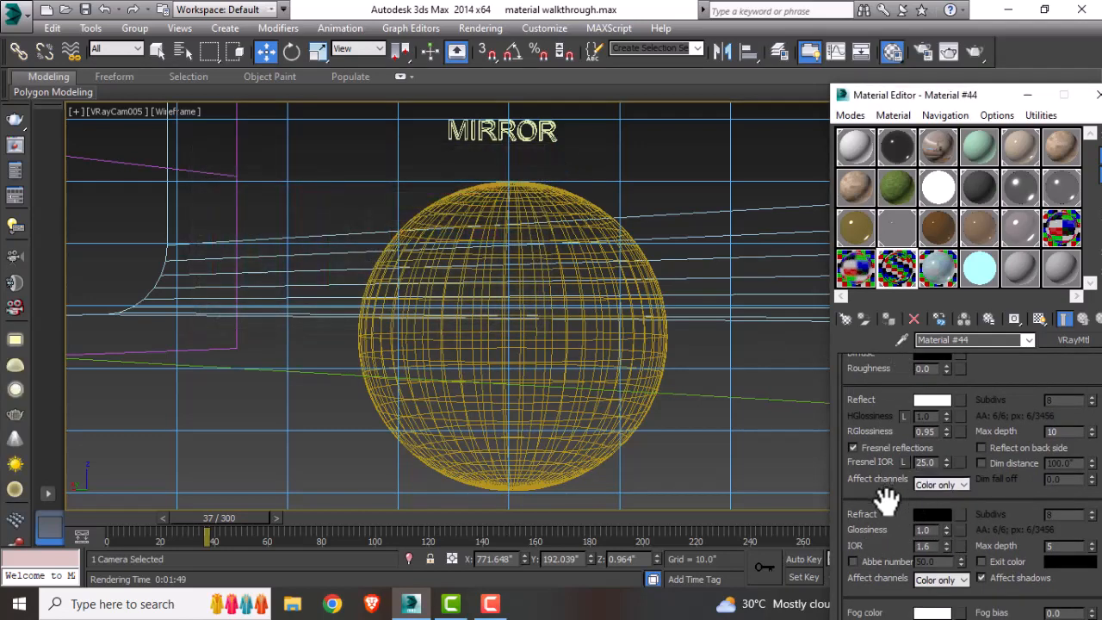
scroll(887, 504, "up", 2)
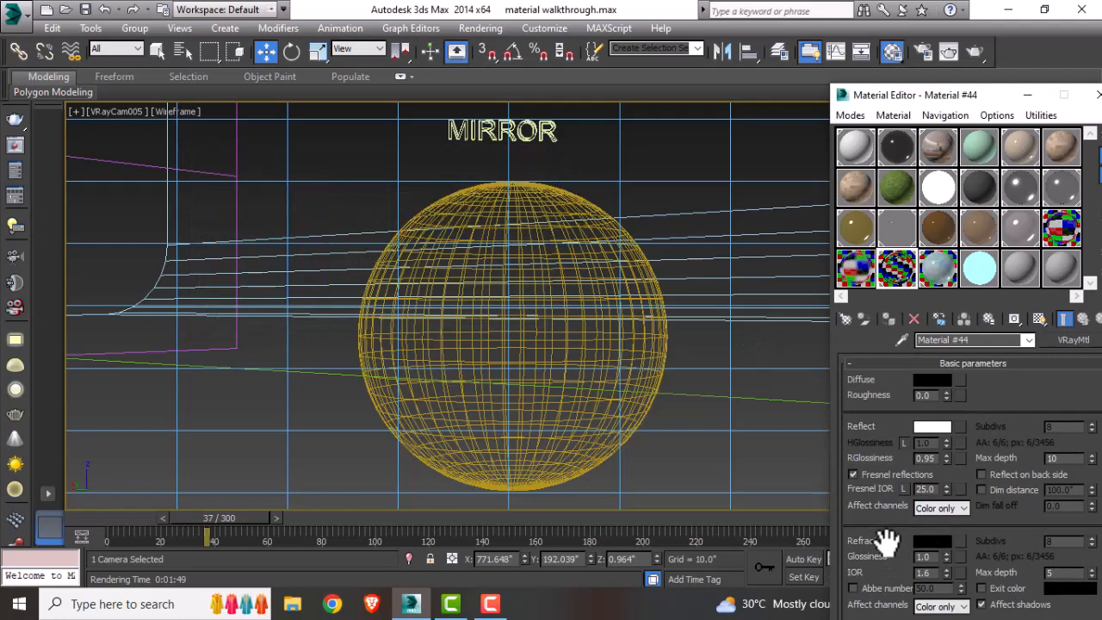
Step: Select the mirror sphere, render the camera view and close the frame buffer
left_click(575, 205)
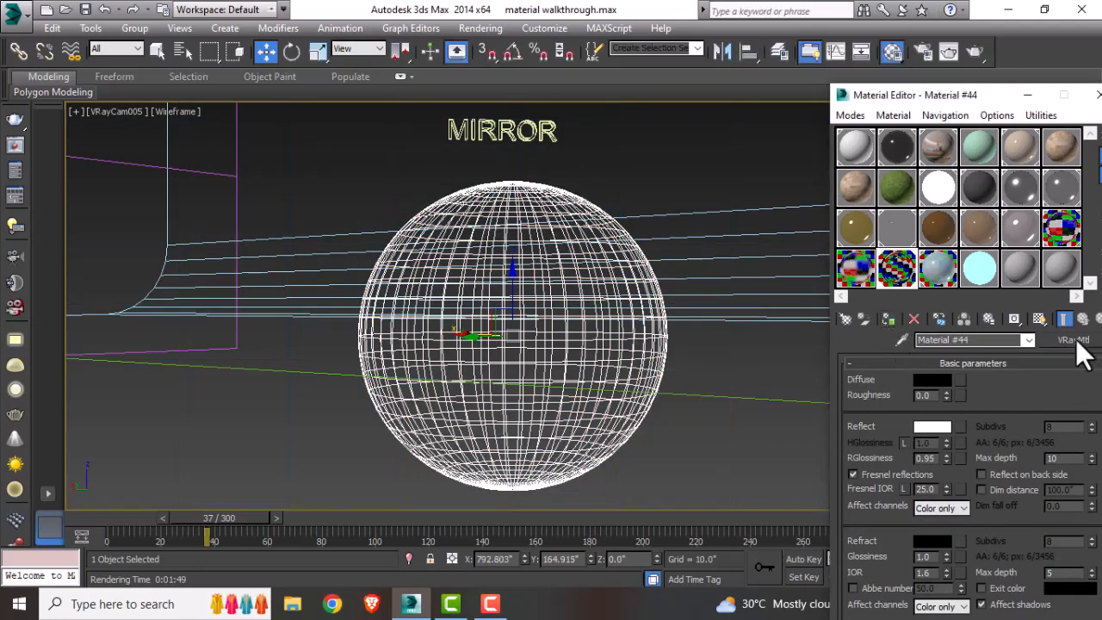
left_click(980, 54)
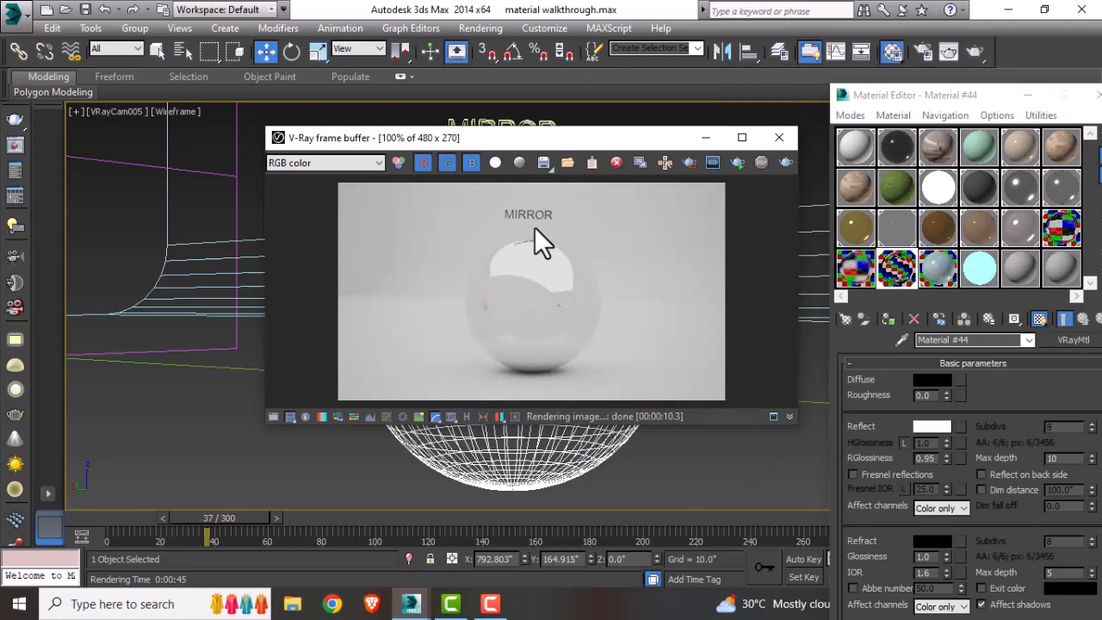
left_click(780, 137)
Step: Switch the viewport to the camera looking at the coloured glass sphere
key("t")
scroll(622, 388, "down", 8)
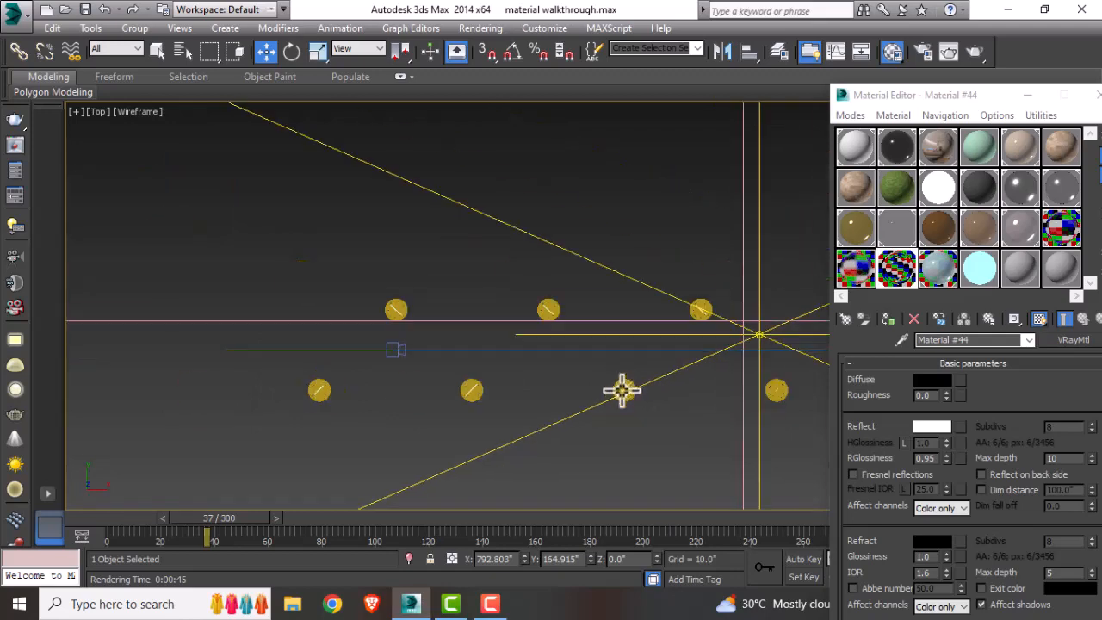
scroll(622, 368, "up", 6)
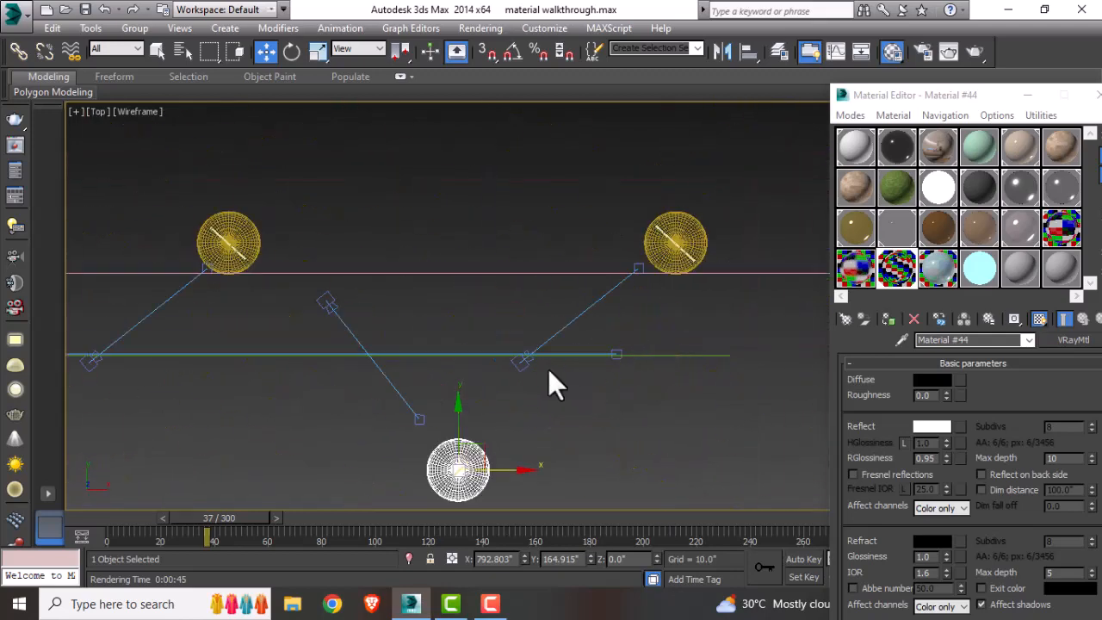
left_click(526, 362)
key("c")
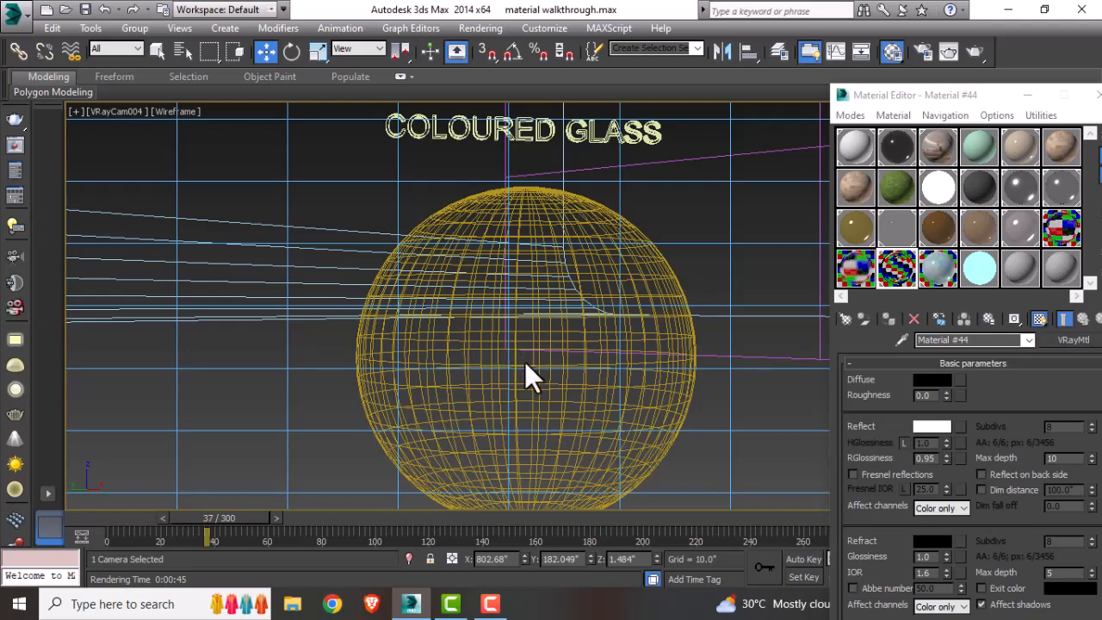
Step: Select the coloured glass material and inspect its material type and diffuse colour
left_click(937, 268)
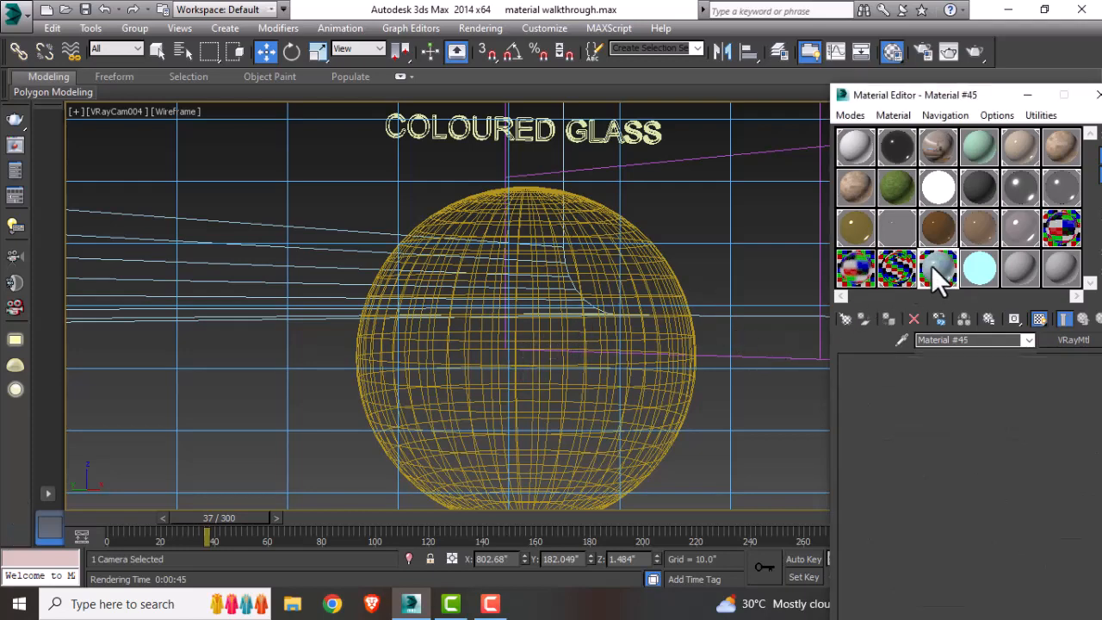
left_click(847, 320)
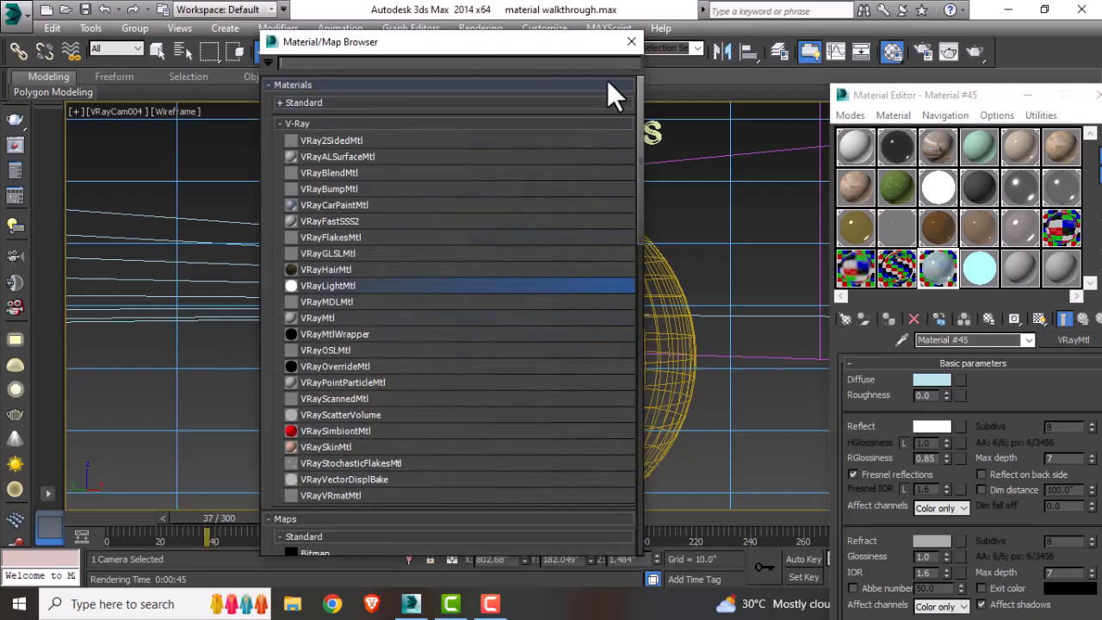
left_click(631, 46)
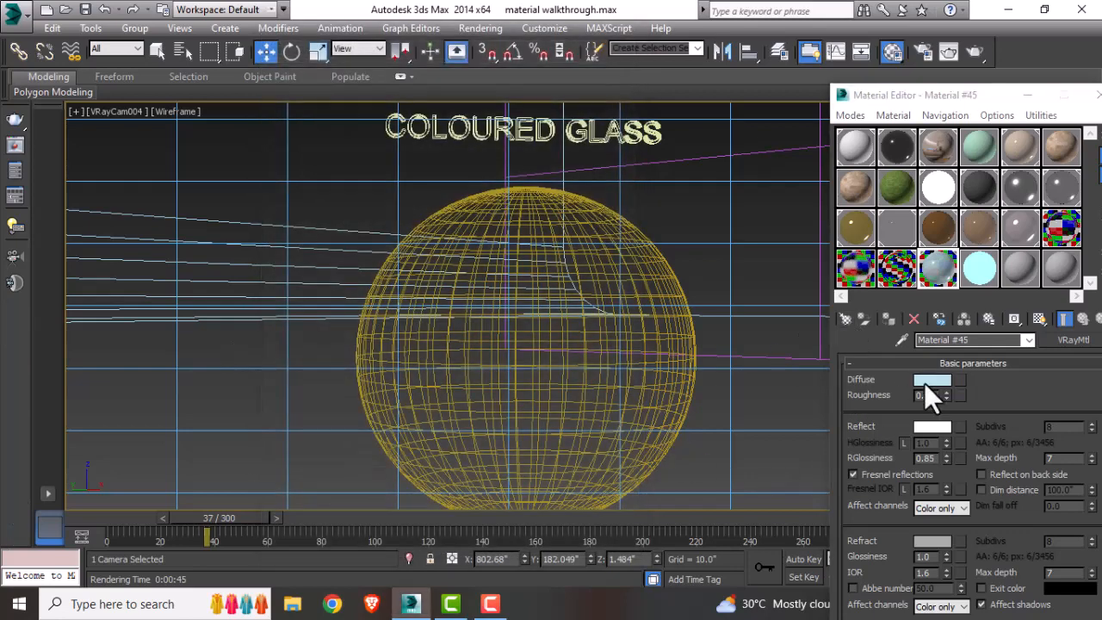
left_click(926, 381)
left_click_drag(353, 155, 411, 191)
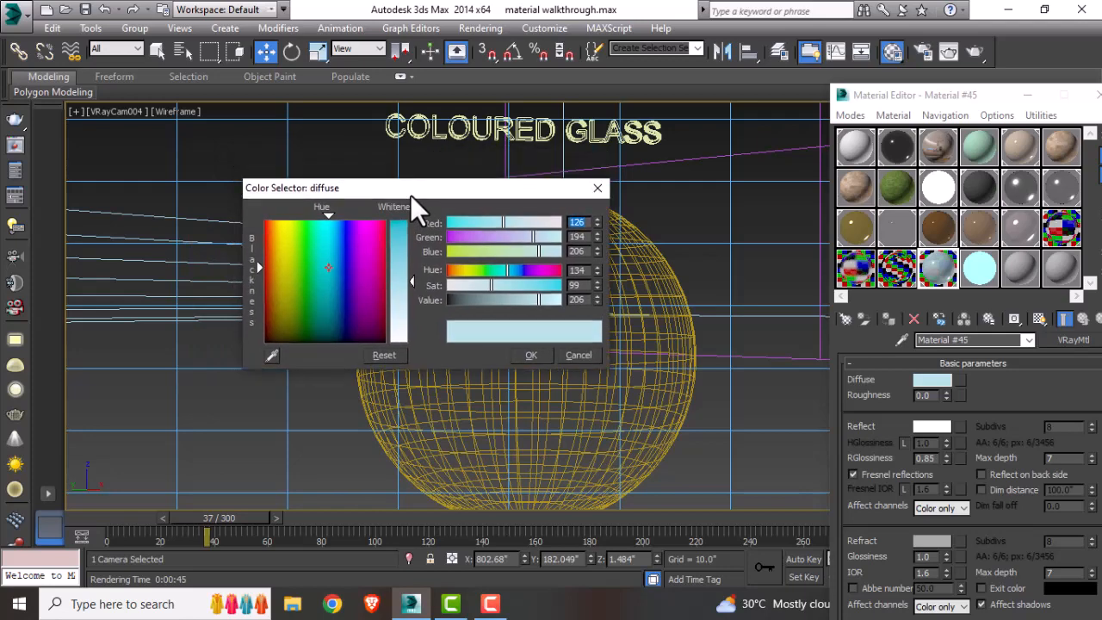
left_click(591, 355)
Step: Inspect the coloured glass material's reflection colour, glossiness and refraction colour
left_click(938, 428)
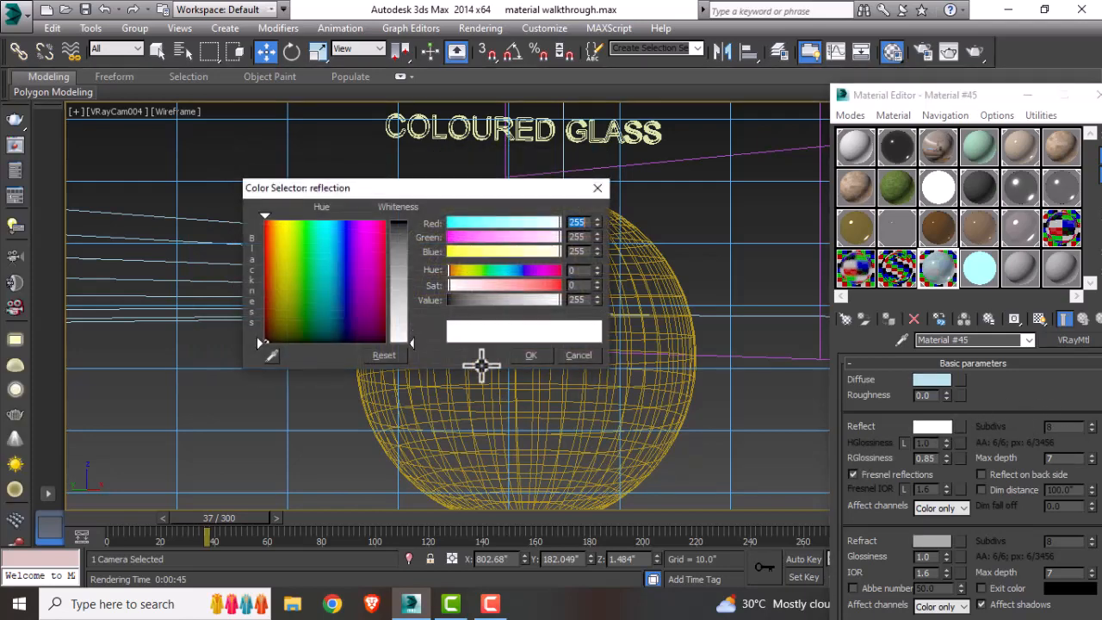
left_click(576, 356)
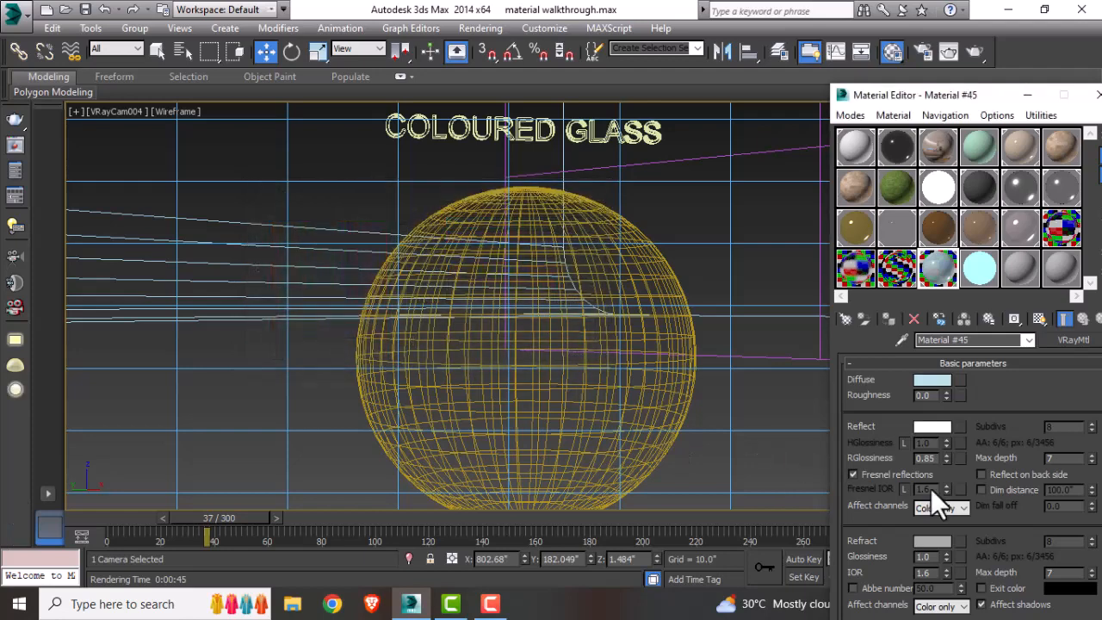
left_click_drag(1078, 462, 1033, 462)
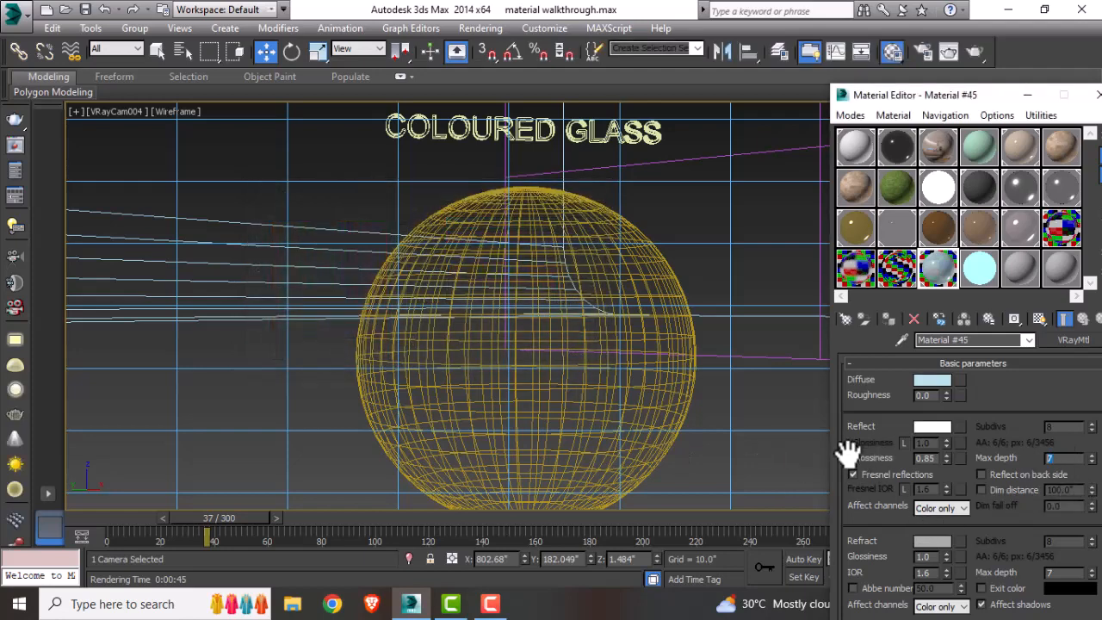
left_click_drag(939, 457, 917, 456)
left_click(931, 543)
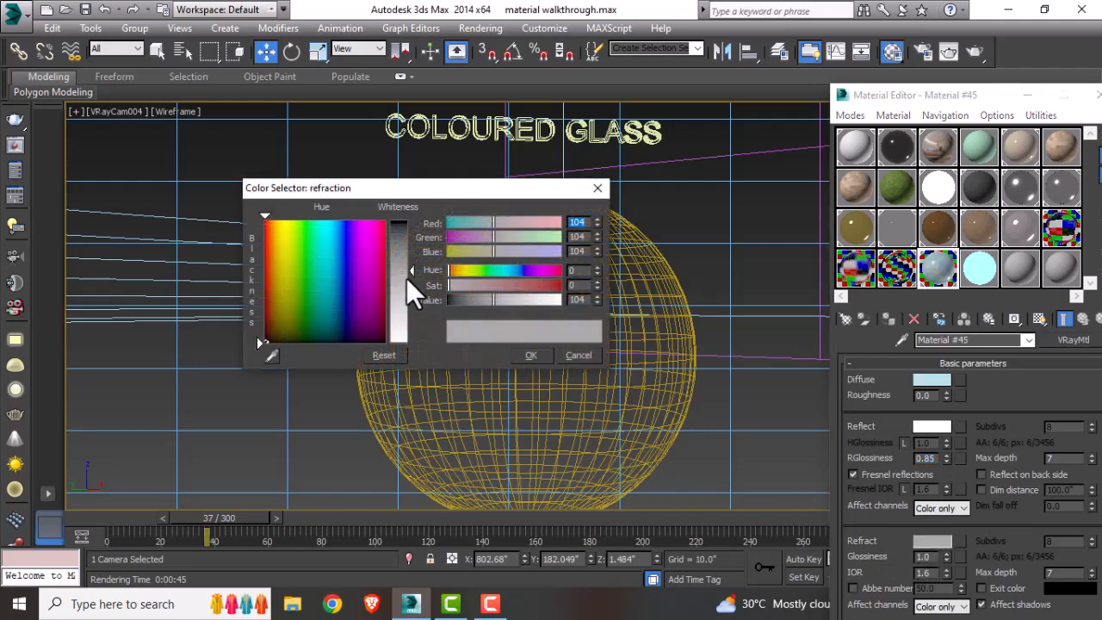
double_click(577, 236)
left_click(597, 189)
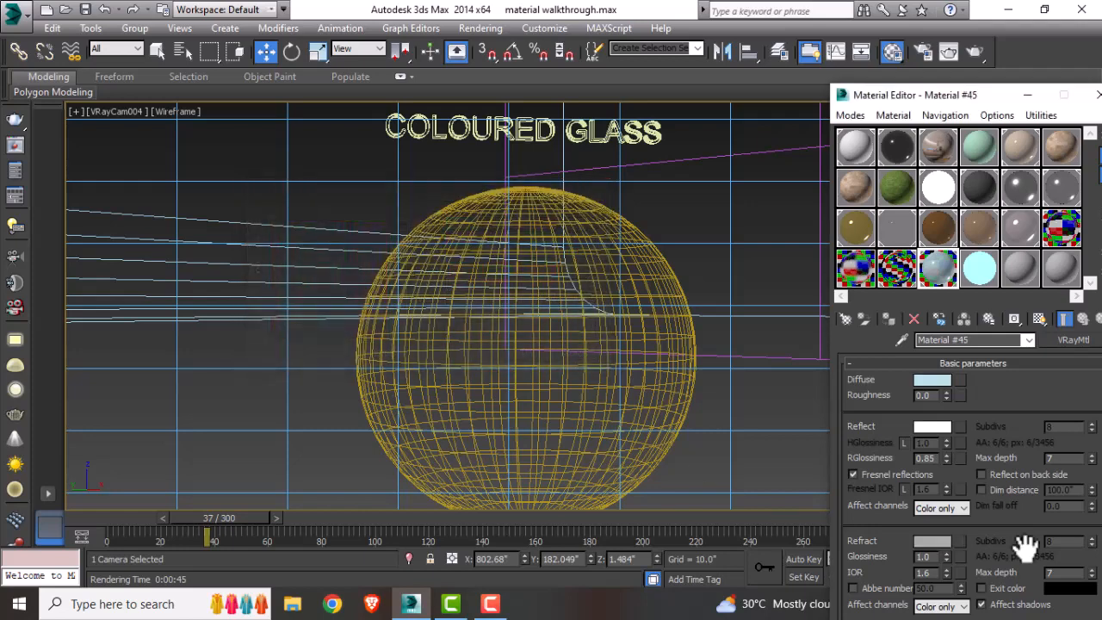
Step: Render the camera view of the coloured glass sphere
scroll(891, 586, "down", 2)
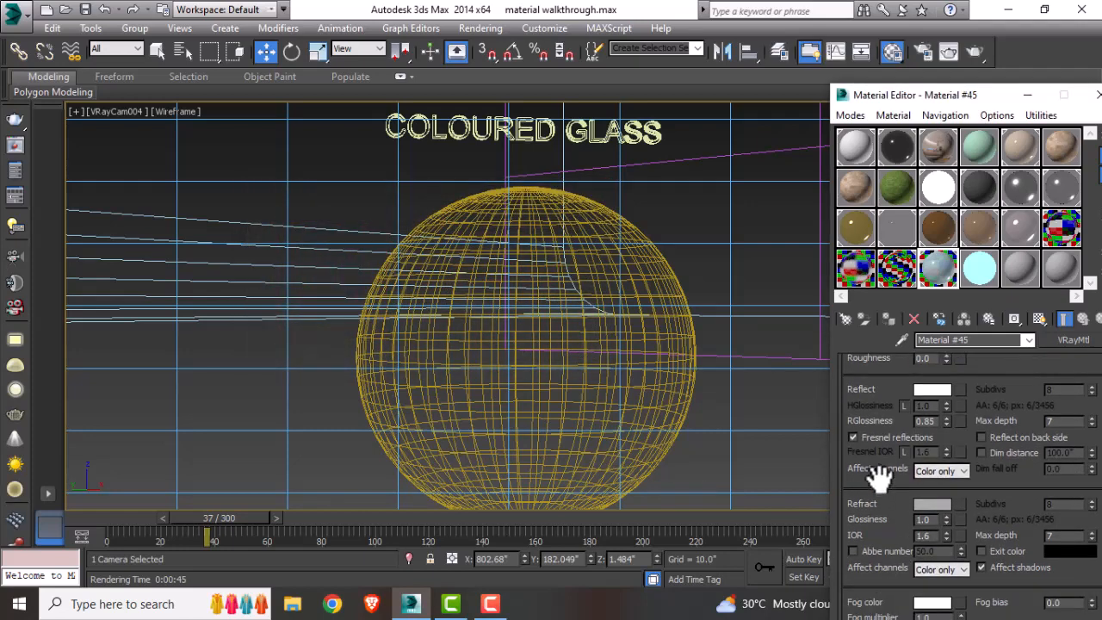
left_click(972, 51)
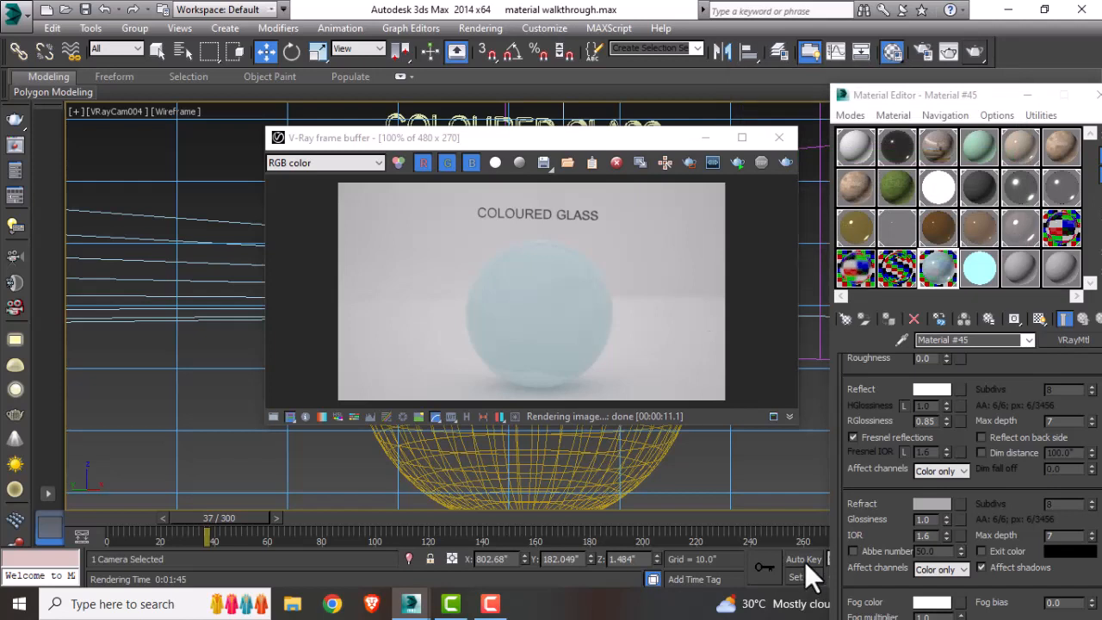
Step: Lighten the coloured glass refraction colour to 191 grey, preview the material and close the frame buffer
left_click(938, 506)
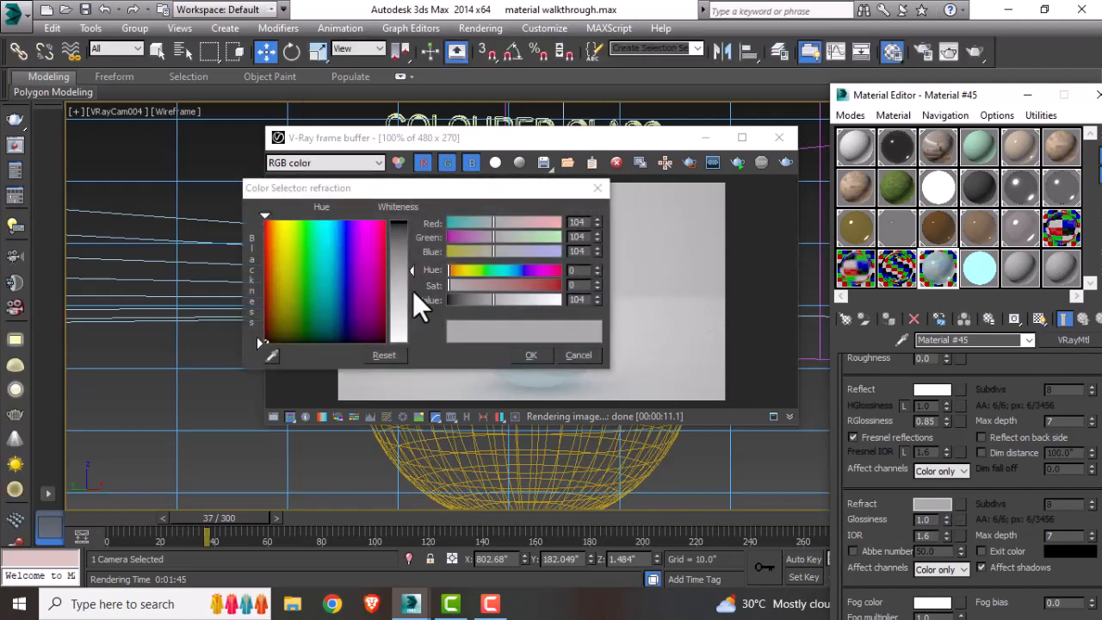
left_click_drag(413, 270, 413, 312)
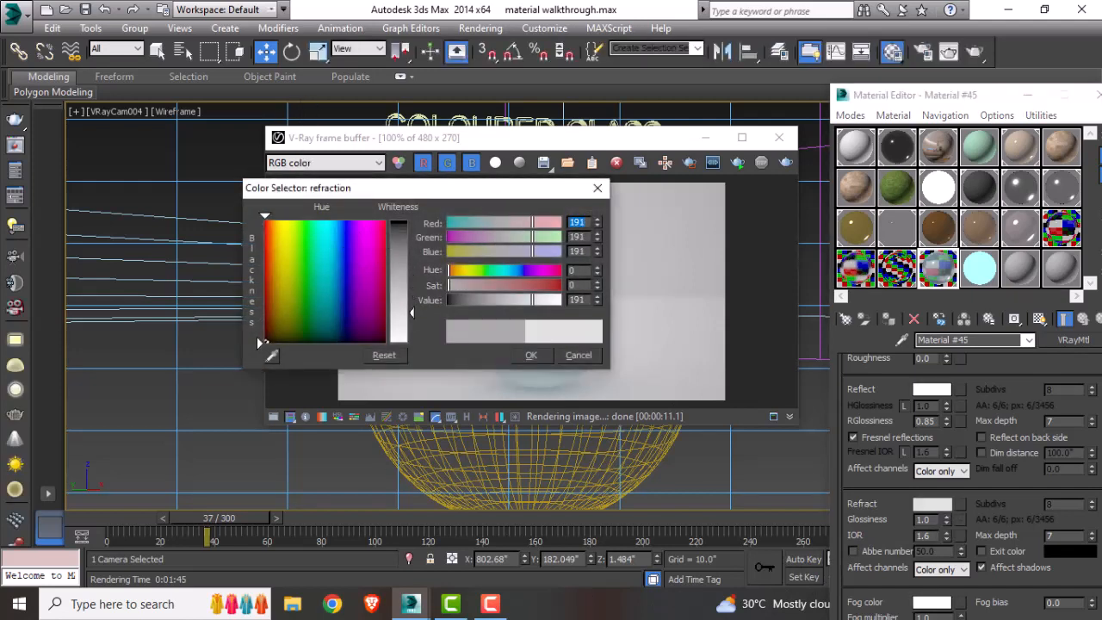
double_click(946, 278)
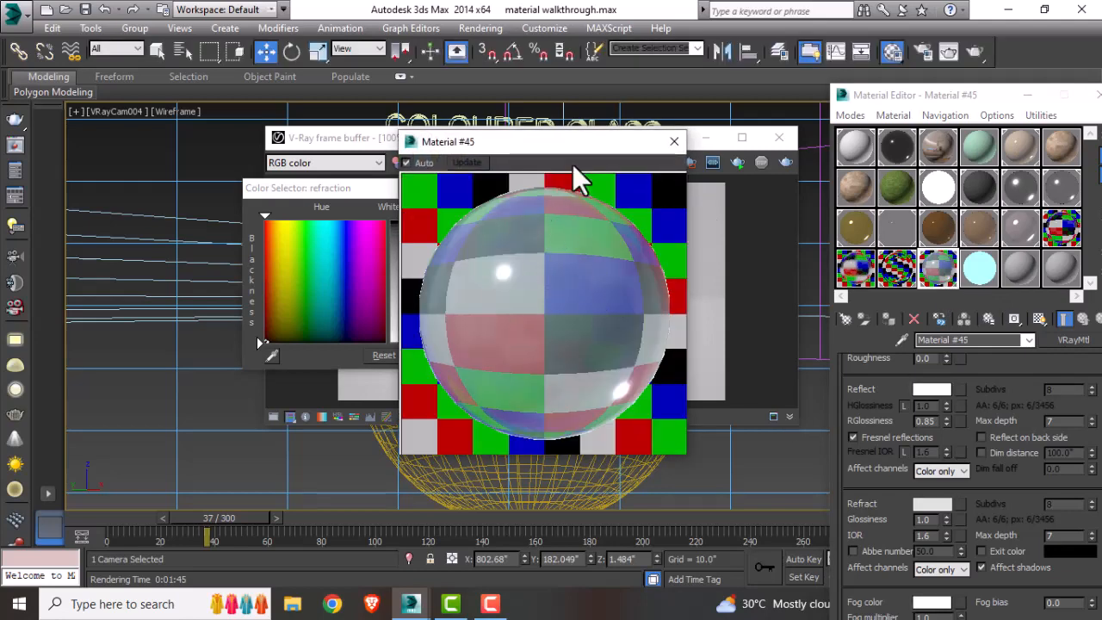
left_click(675, 141)
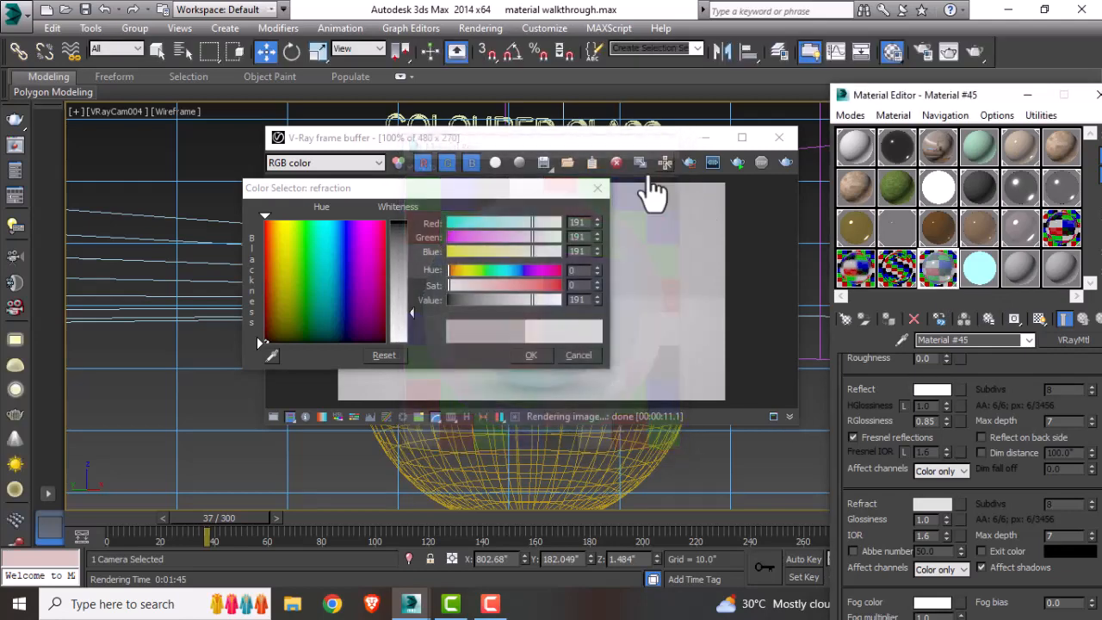
left_click(603, 190)
left_click(768, 140)
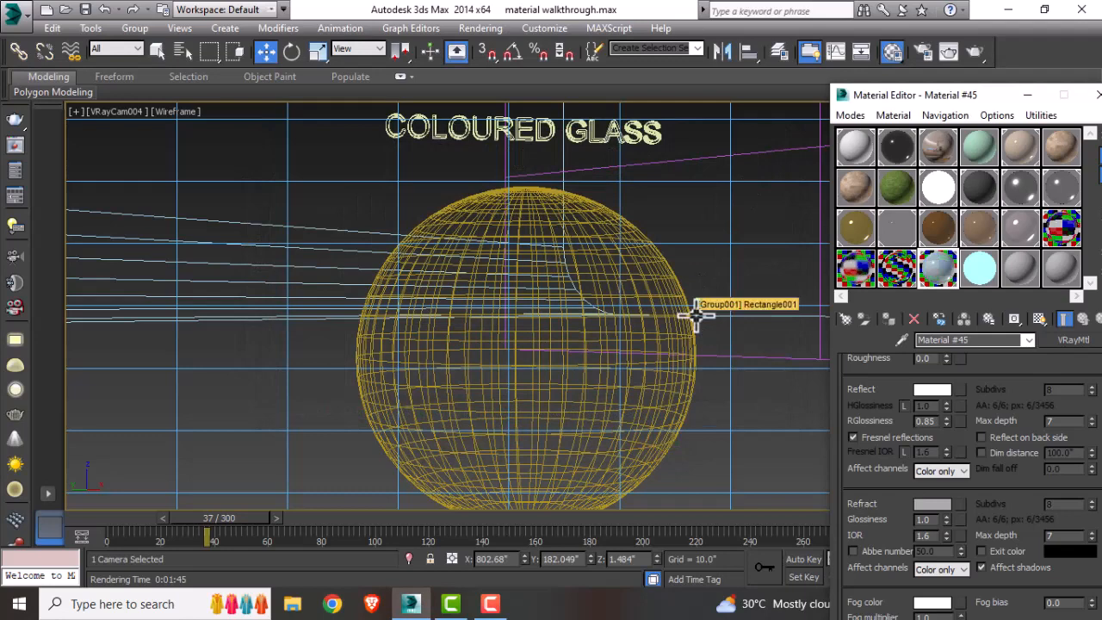
Step: Turn an unused material slot into a new VRayMtl
left_click(987, 263)
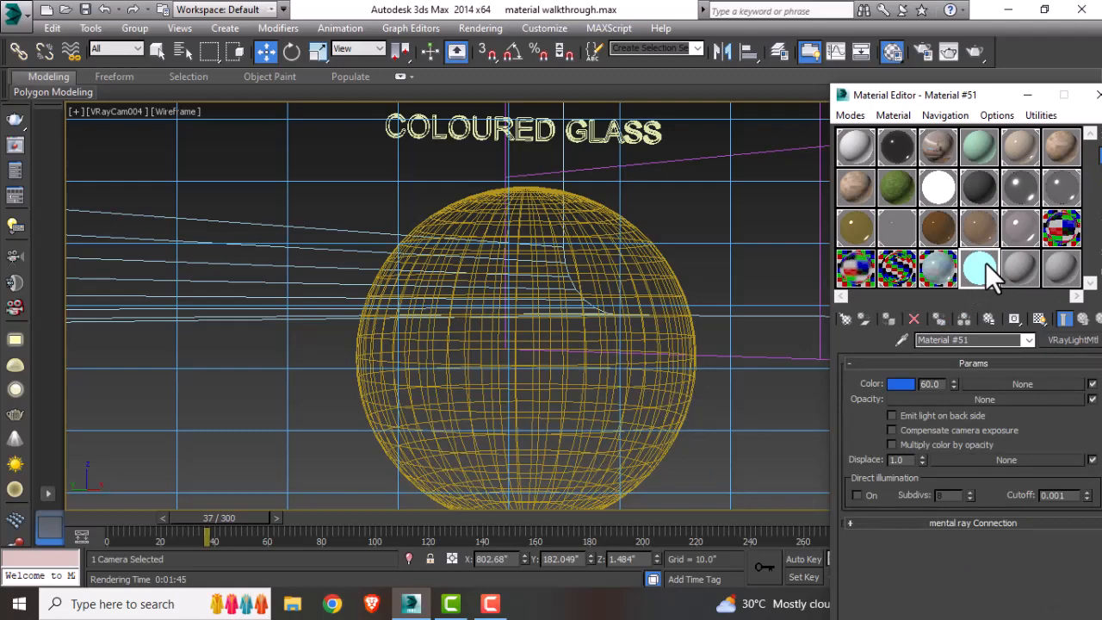
left_click(846, 320)
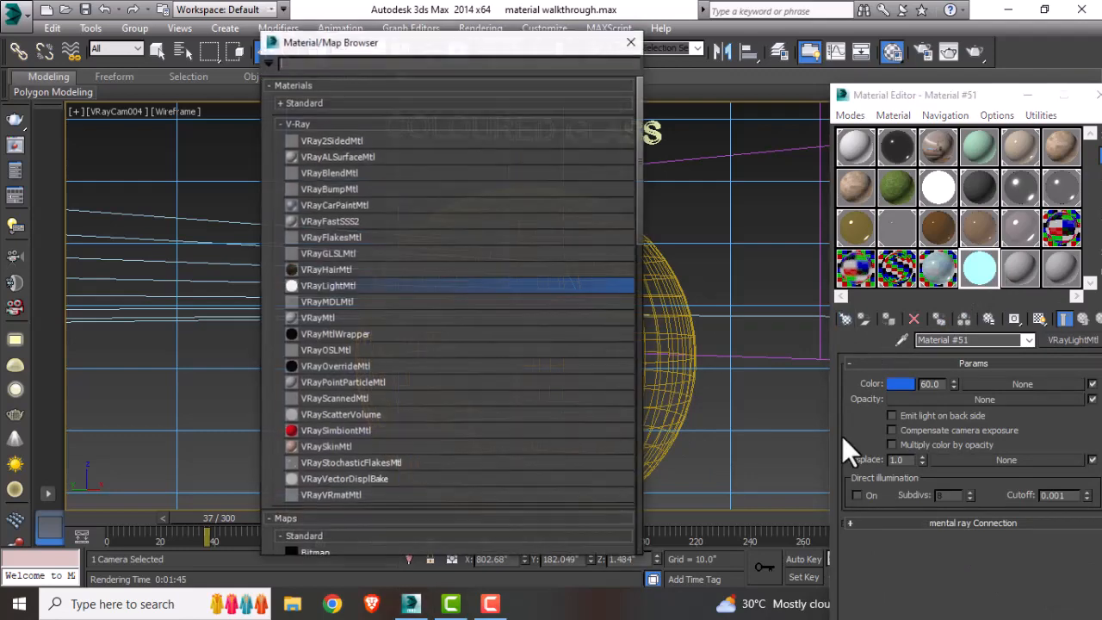
left_click(327, 320)
double_click(328, 321)
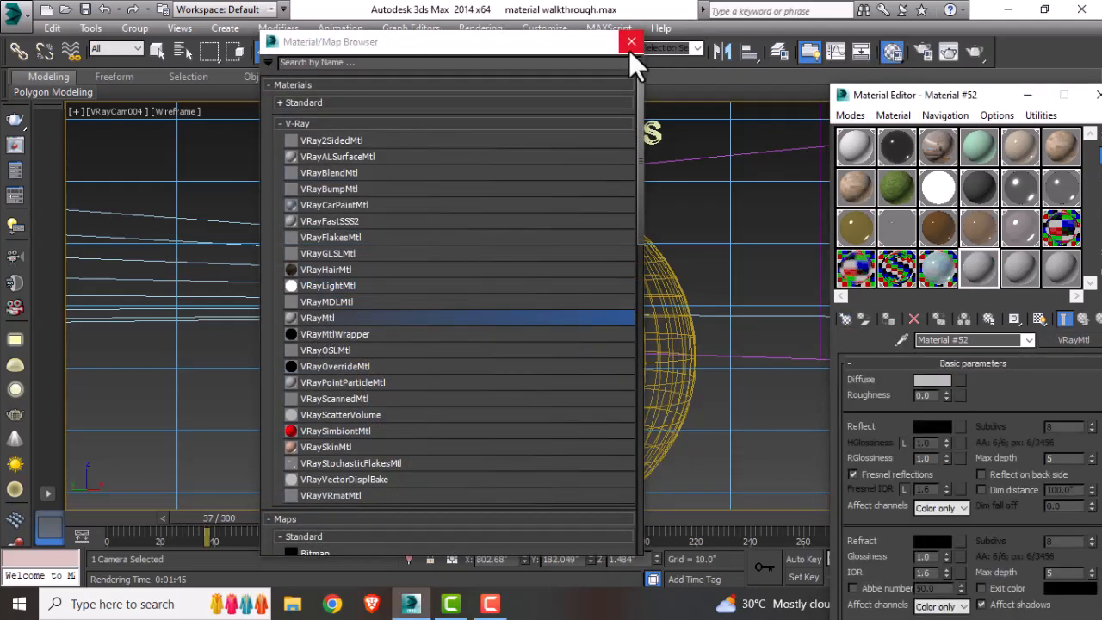
left_click(632, 42)
Step: Search the map browser for tile and assign a Tiles map to the new material's diffuse
left_click(960, 380)
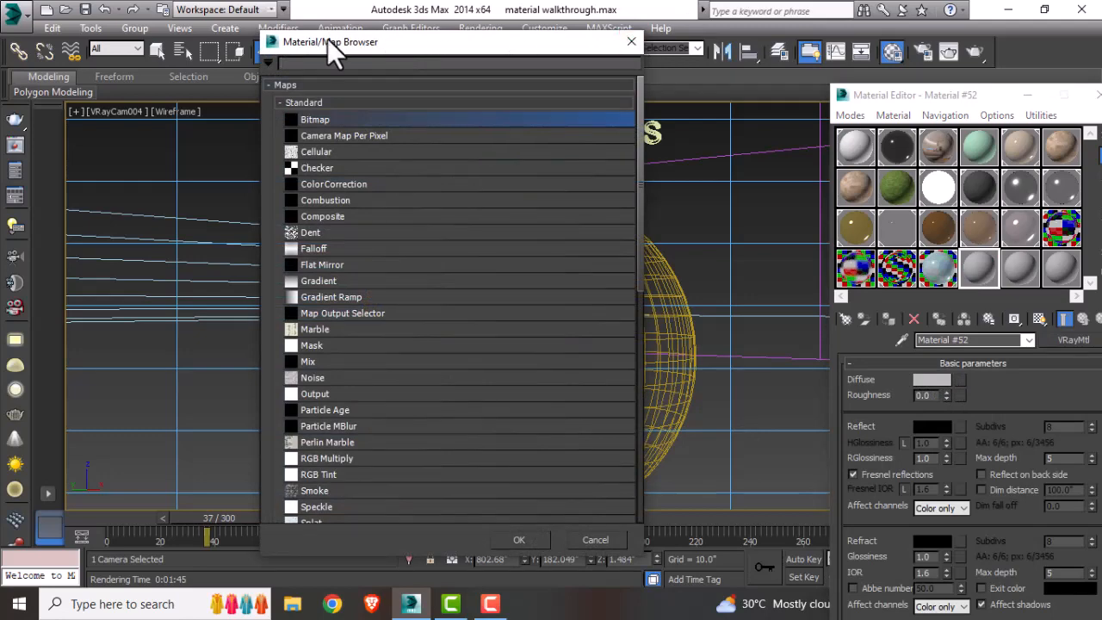
left_click_drag(557, 56, 660, 102)
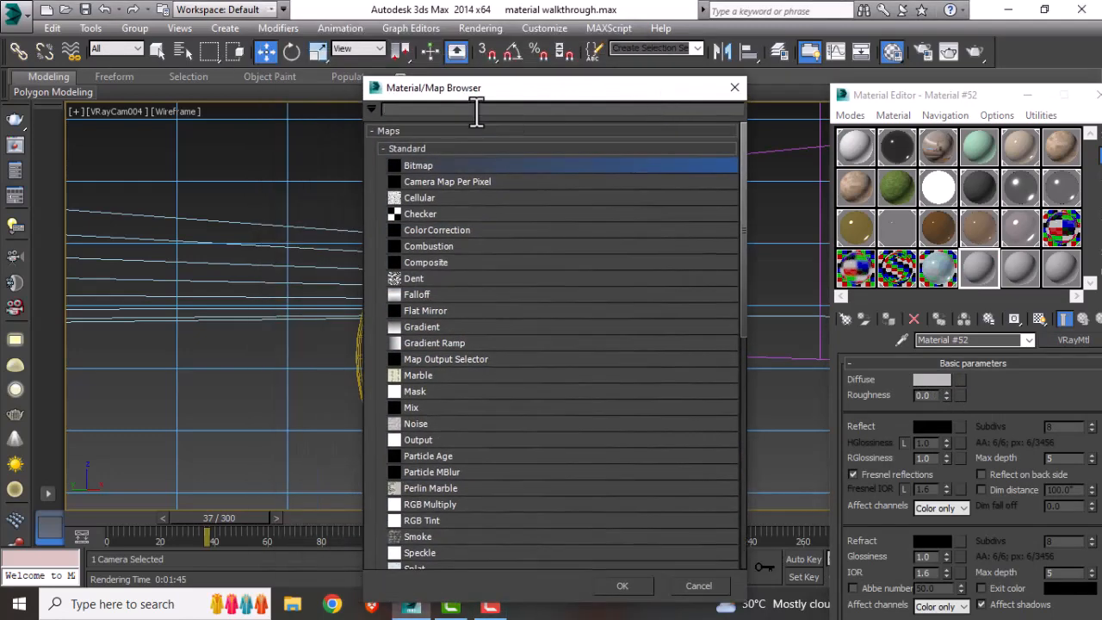
type("vray")
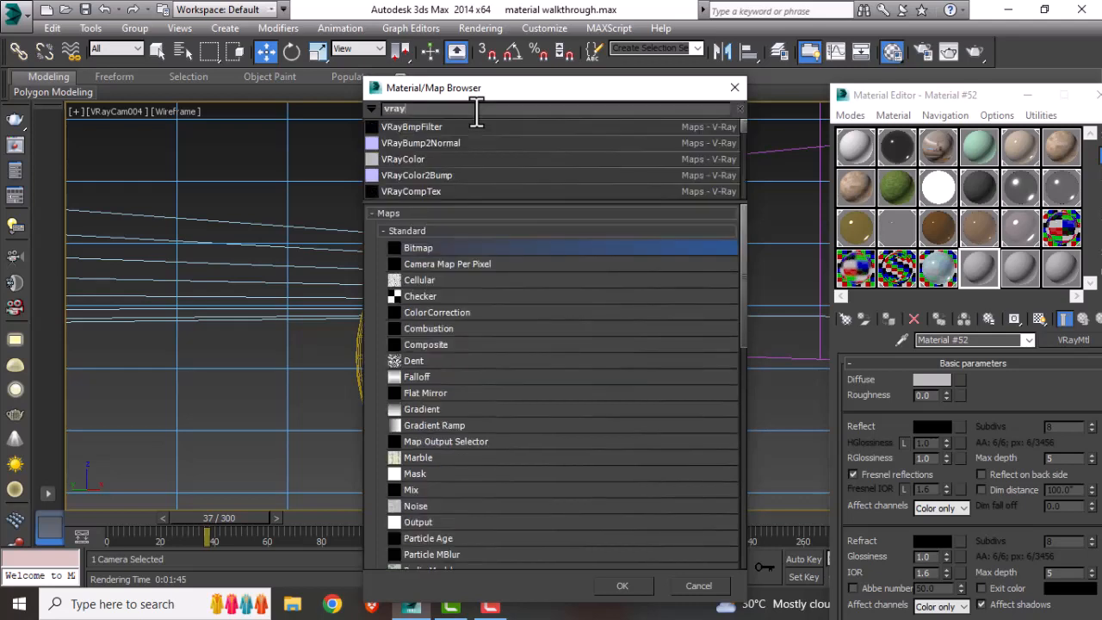
type("tl")
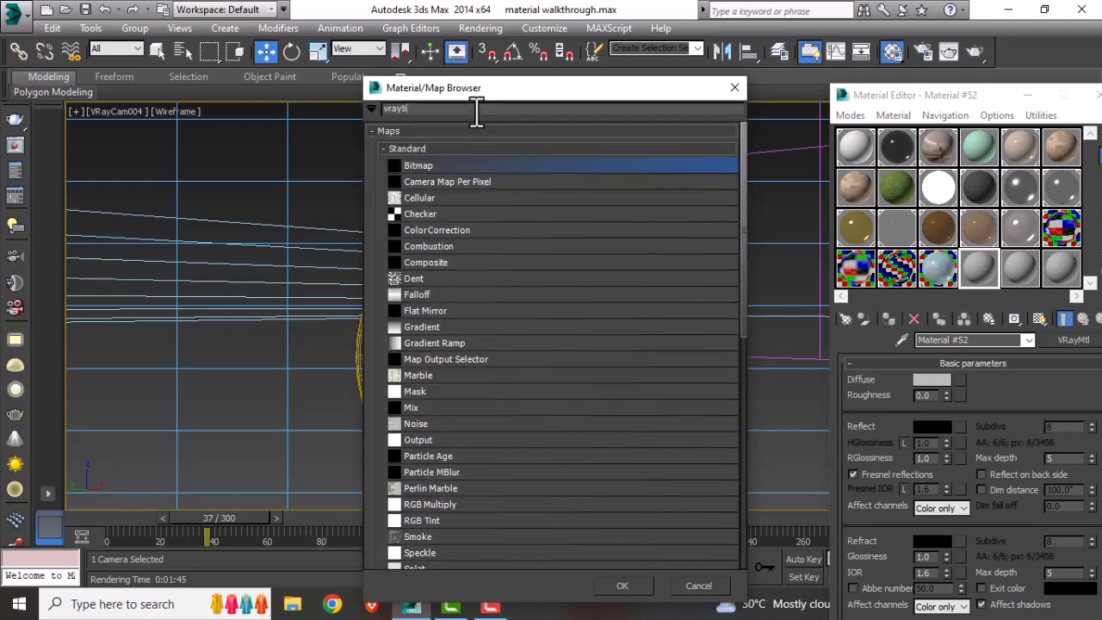
key("BackSpace")
key("BackSpace")
key("BackSpace")
key("BackSpace")
key("BackSpace")
key("BackSpace")
type("tile")
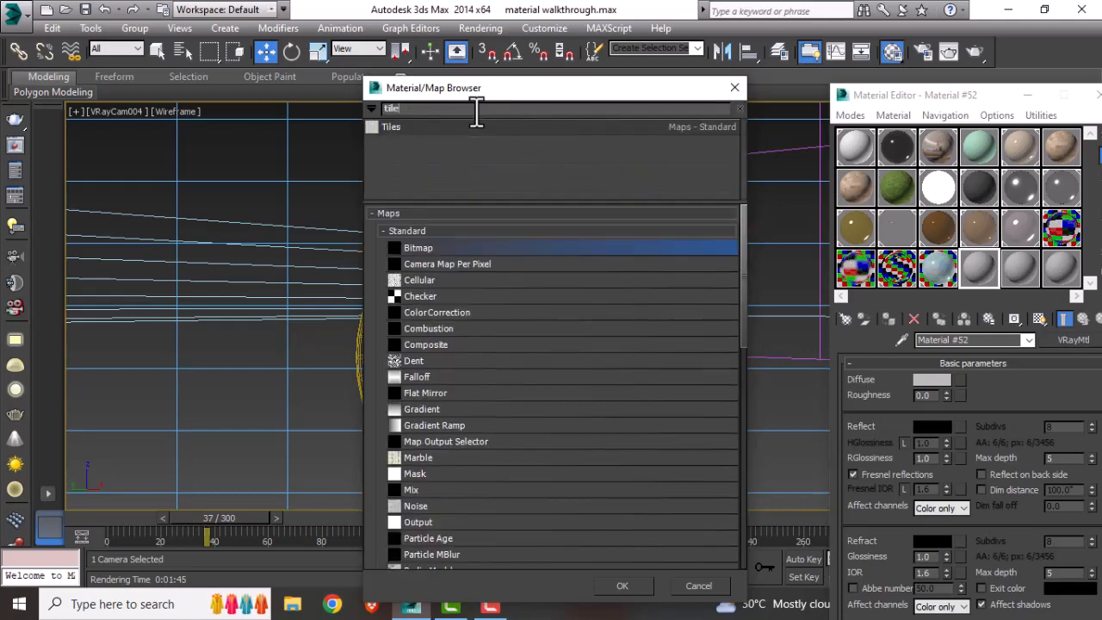
double_click(403, 127)
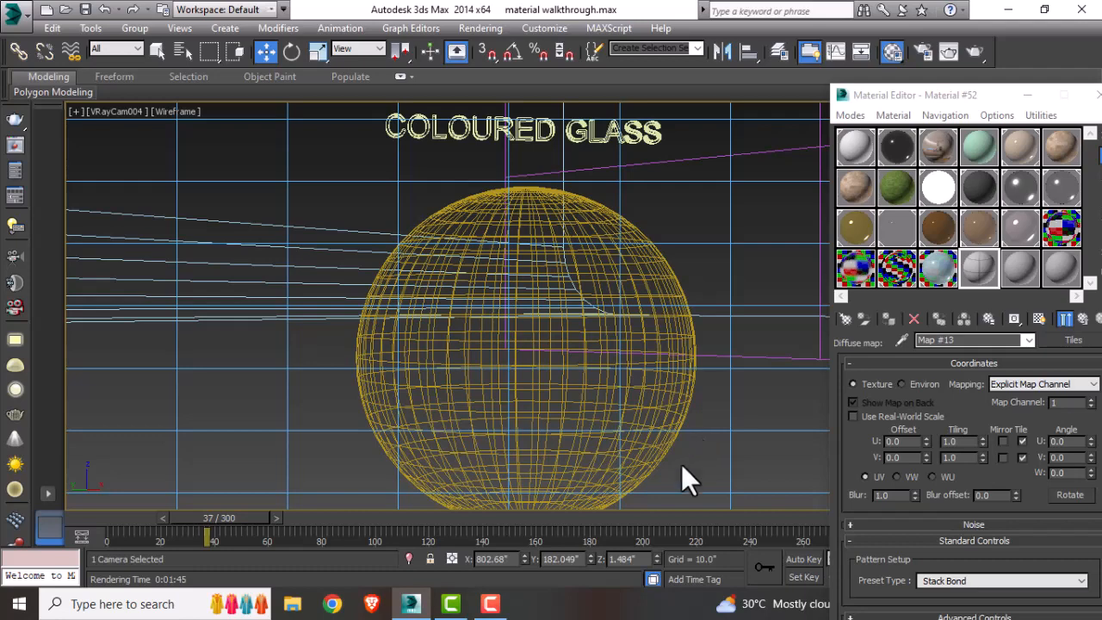
Step: Open a preview of the tiles map and set its U and V tiling to 2
double_click(972, 269)
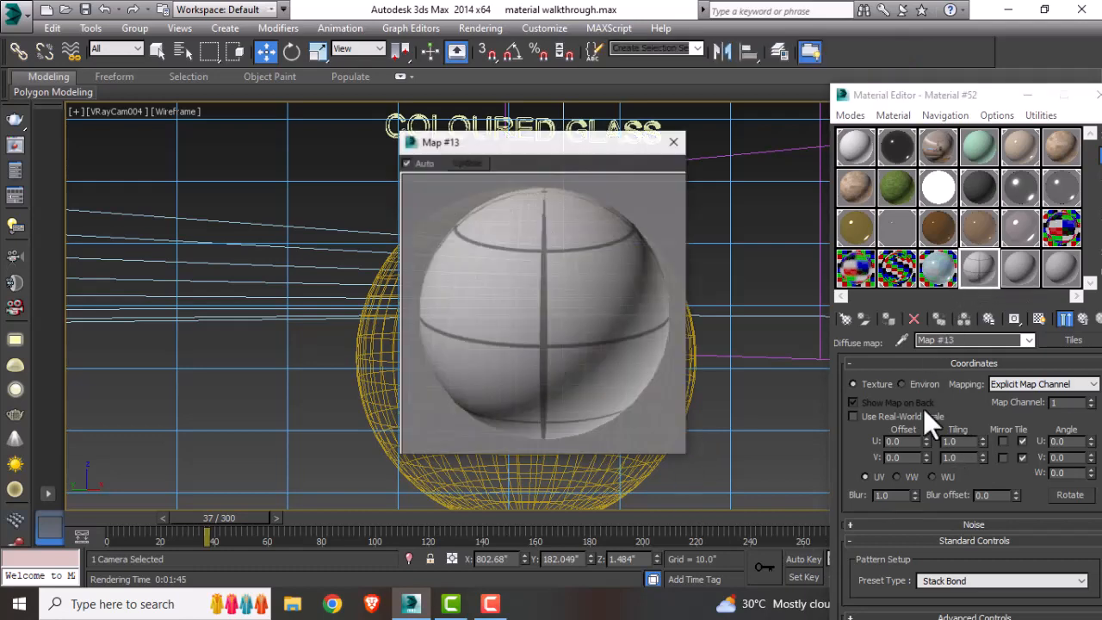
left_click_drag(549, 143, 589, 99)
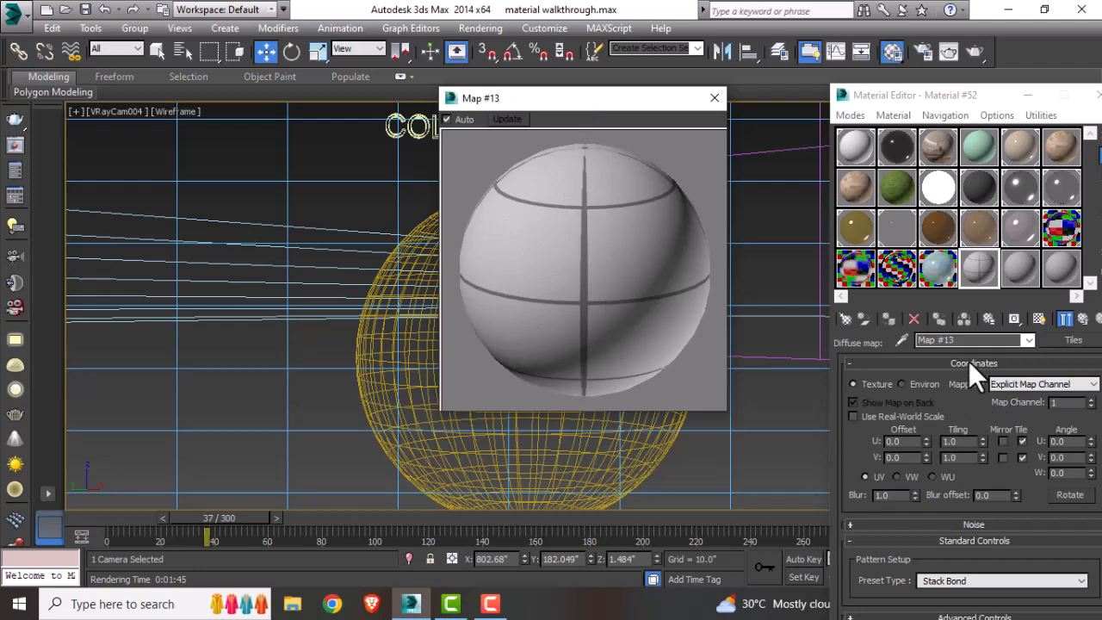
left_click(951, 441)
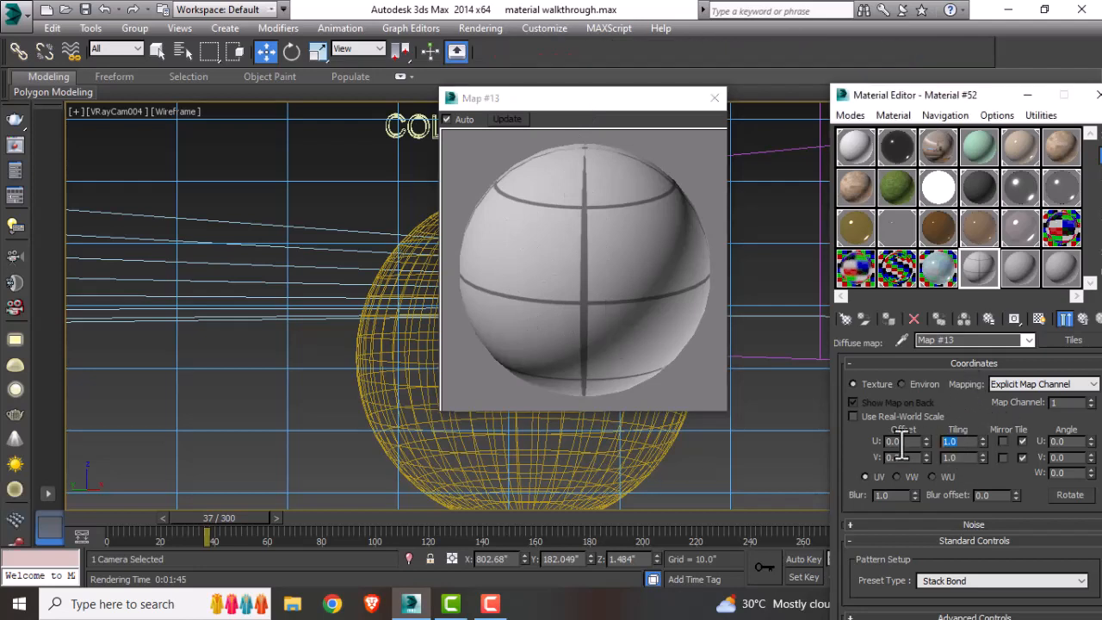
type("2")
key("Tab")
type("2")
key("Return")
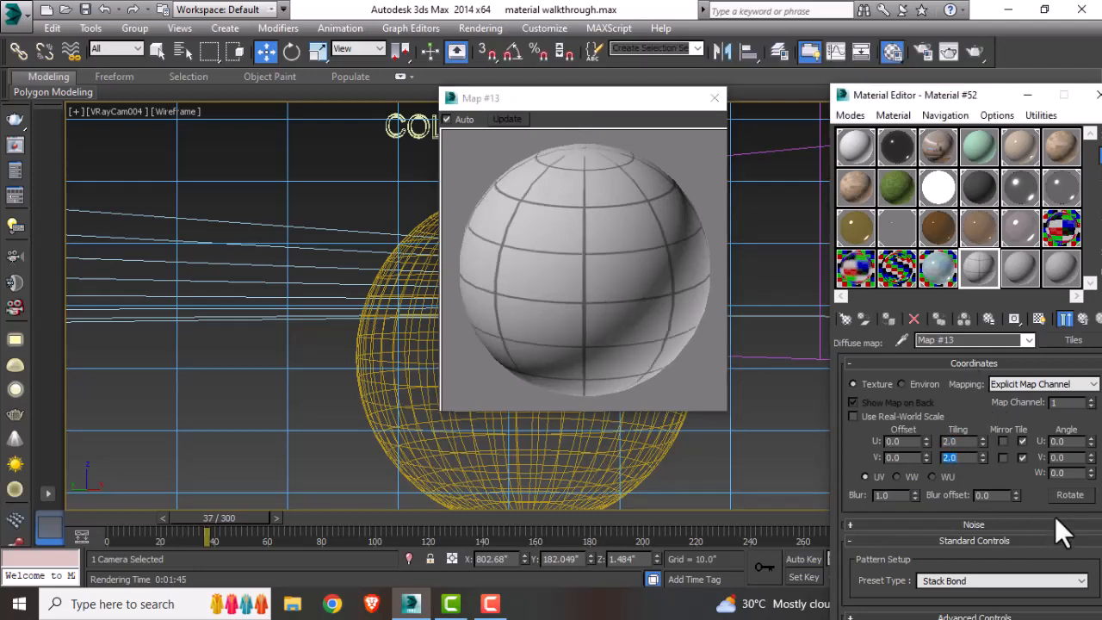
Step: Set the tiles colour to an off-white of 222, 222, 193 in the advanced controls
left_click(1015, 361)
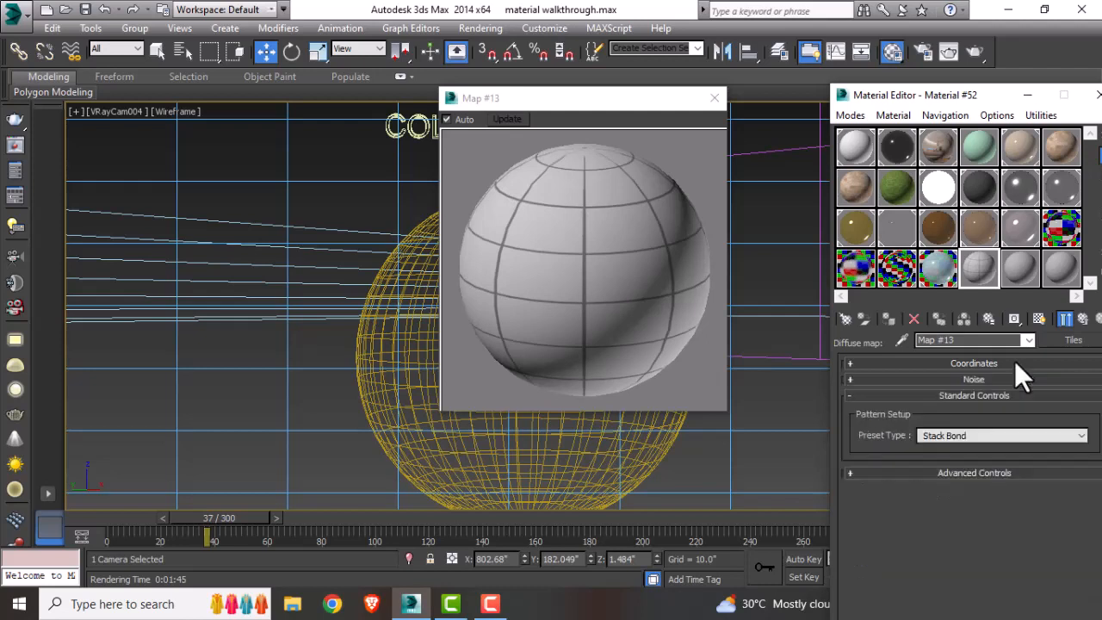
left_click(954, 473)
left_click(920, 417)
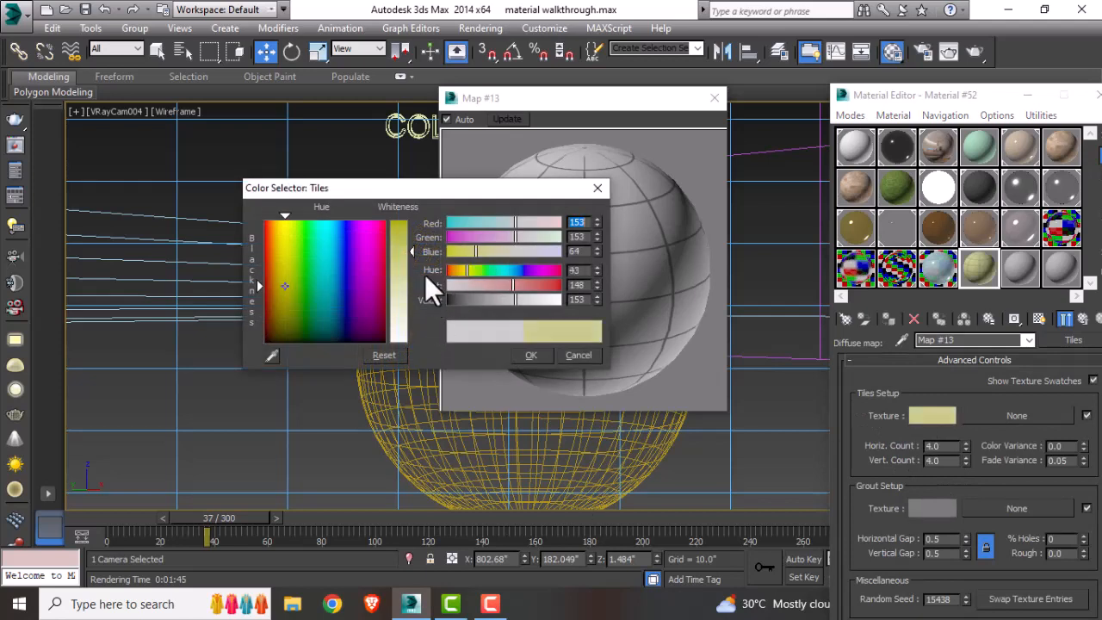
left_click(284, 286)
left_click_drag(400, 310, 400, 313)
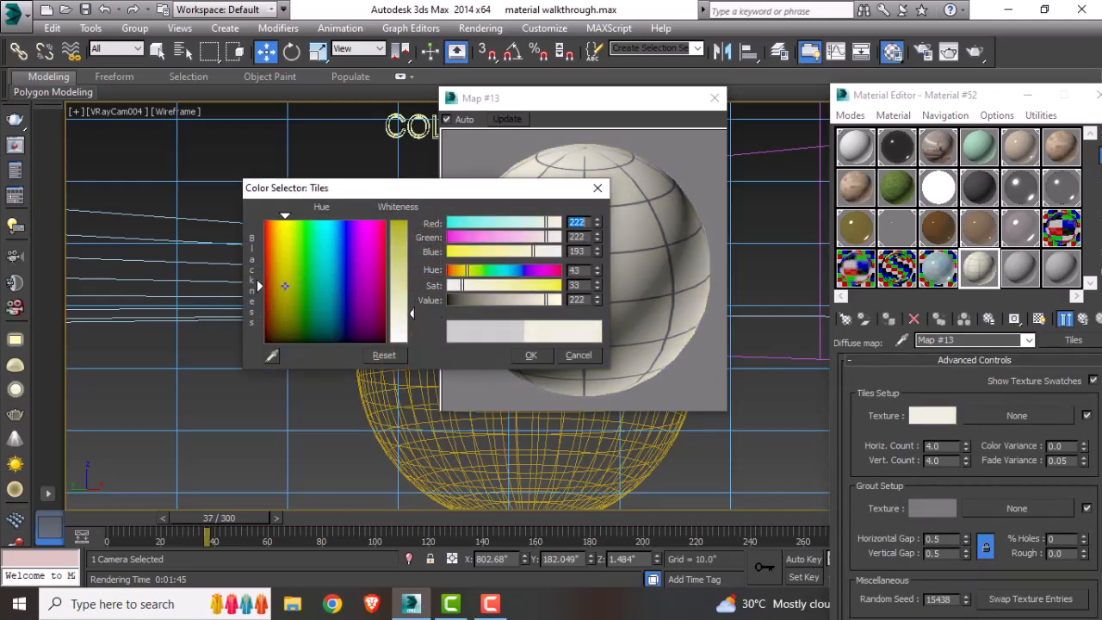
left_click(528, 355)
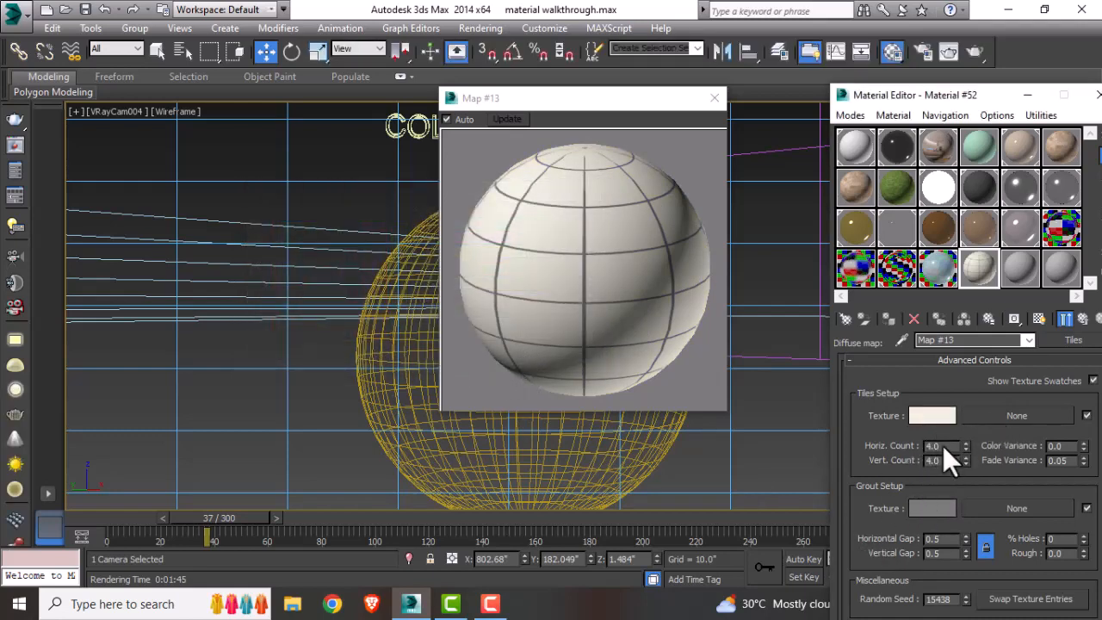
Step: Set the grout horizontal and vertical gaps to 0.1
left_click_drag(944, 446, 910, 464)
left_click_drag(945, 540, 886, 544)
type(".5")
type("1")
key("Return")
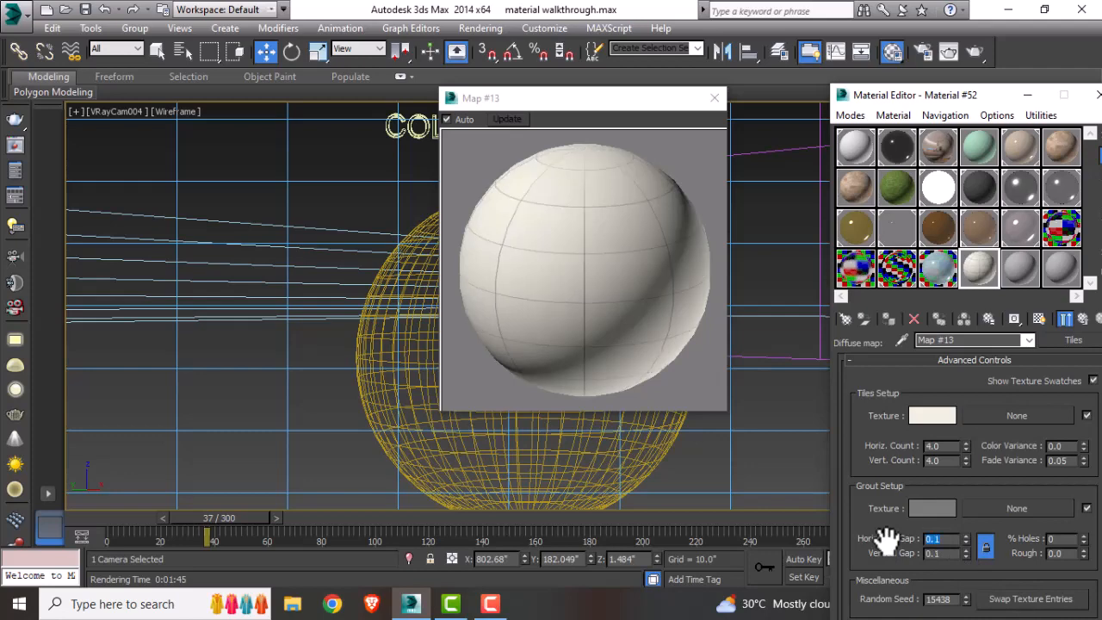
Step: Set the grout colour of the tiles map to a dark grey
left_click(915, 510)
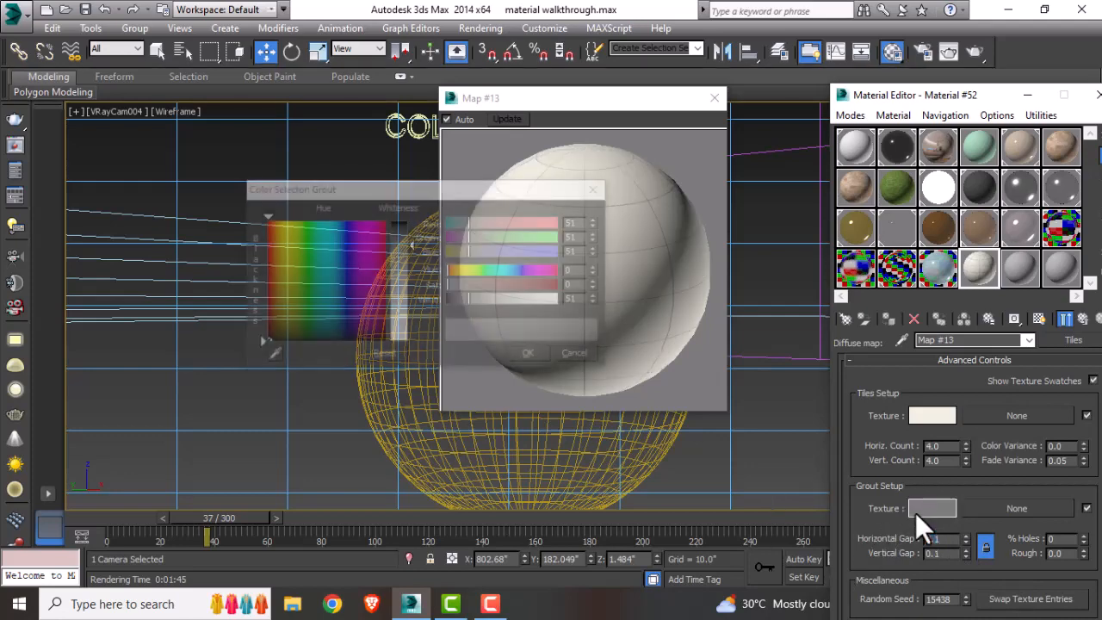
left_click_drag(412, 245, 412, 226)
left_click(531, 355)
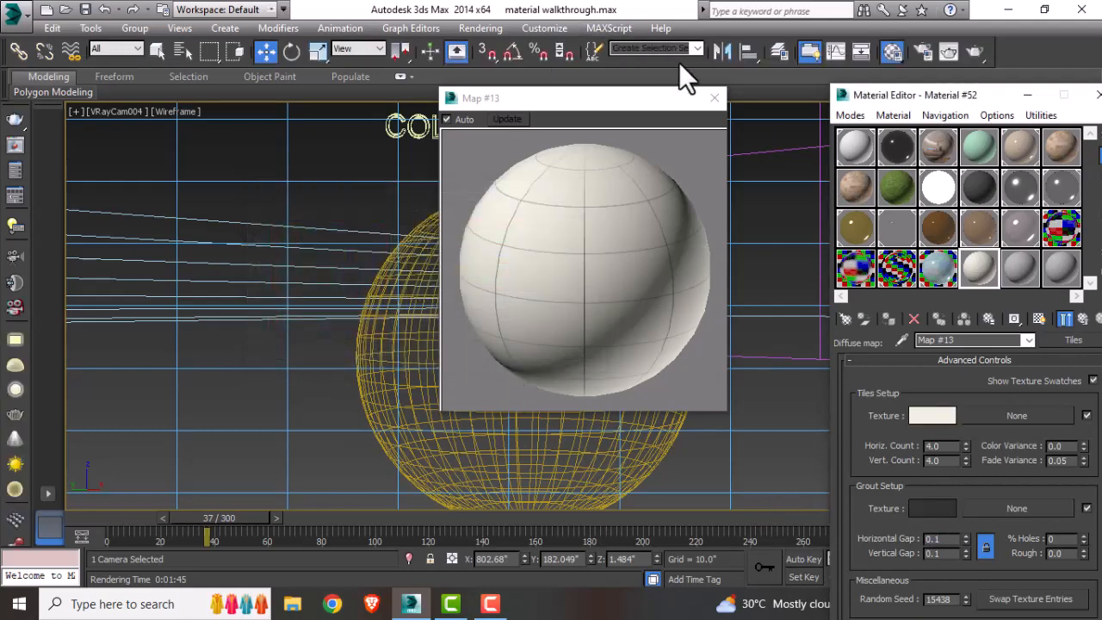
left_click(715, 99)
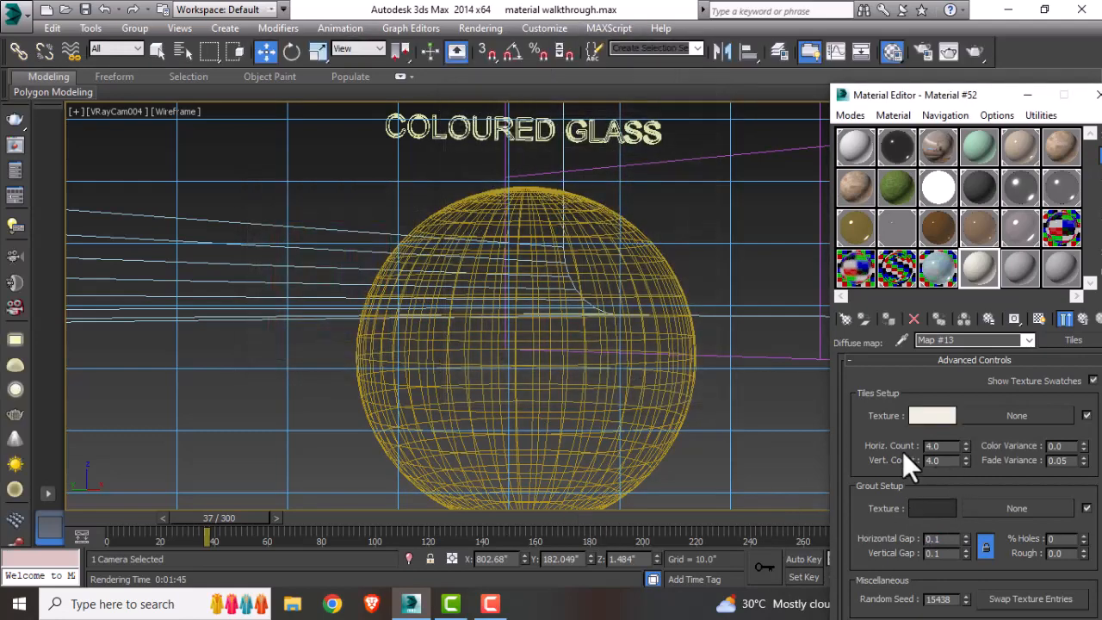
Step: Return to the parent VRay material and set its reflection glossiness to 0.85
left_click_drag(931, 376, 924, 479)
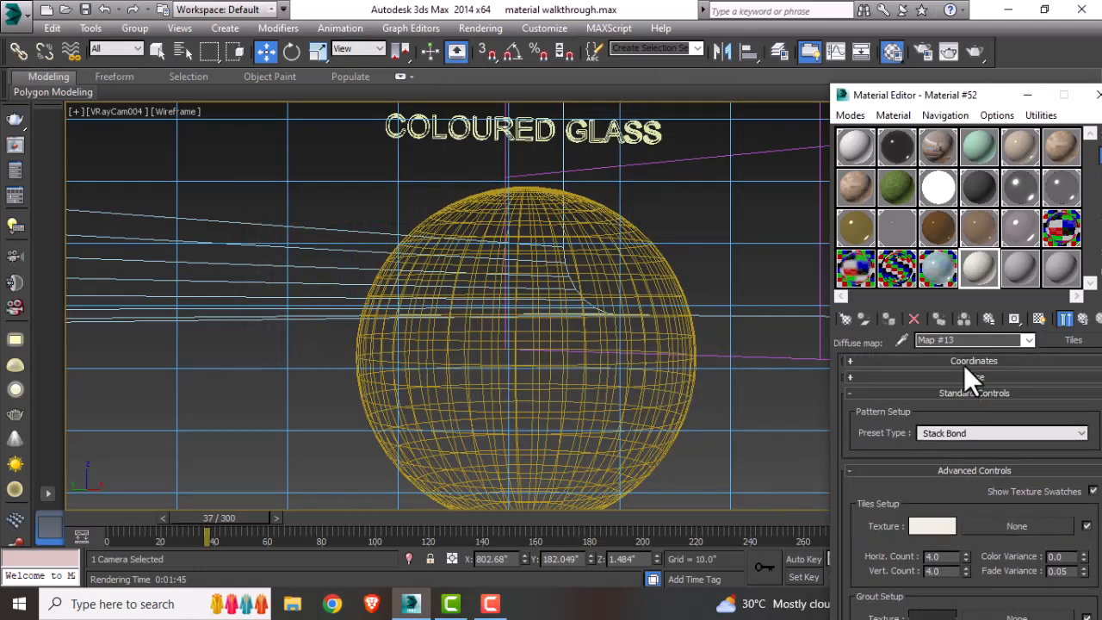
left_click(1024, 360)
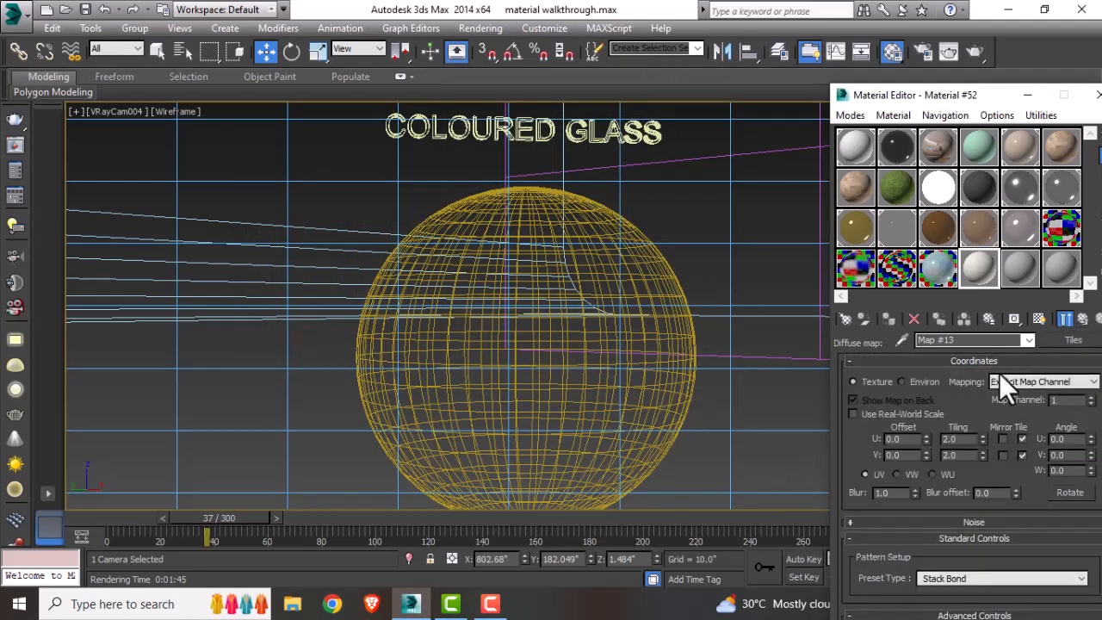
left_click(1083, 319)
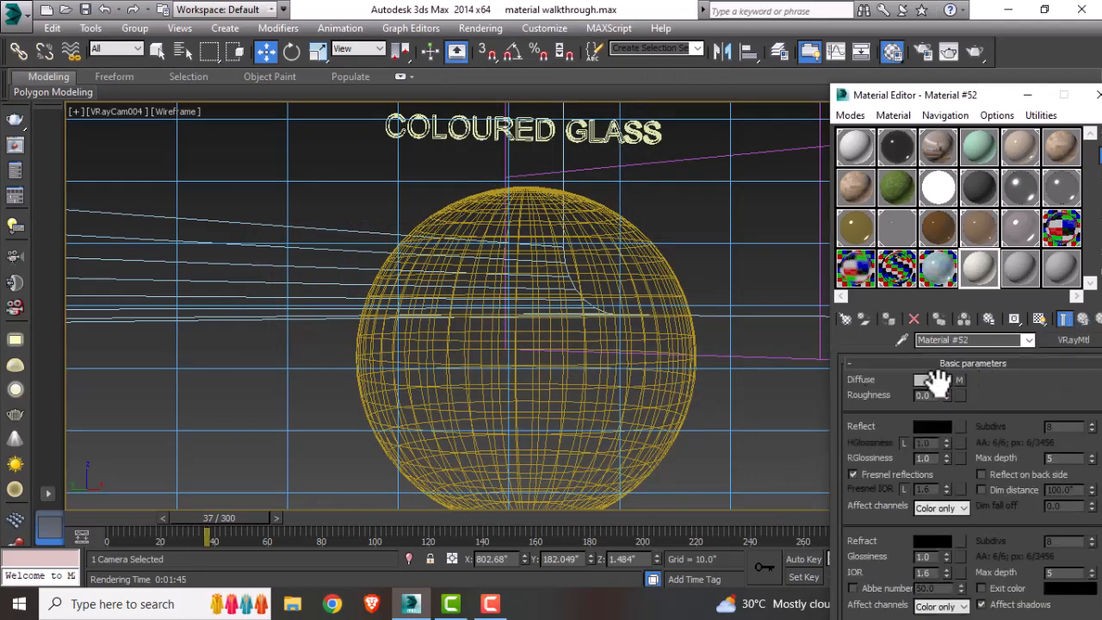
double_click(925, 457)
key("BackSpace")
type("0.85")
key("Return")
Step: Set the material's reflect colour to a mid grey of 148, 148, 148
left_click(930, 425)
left_click_drag(412, 227, 411, 291)
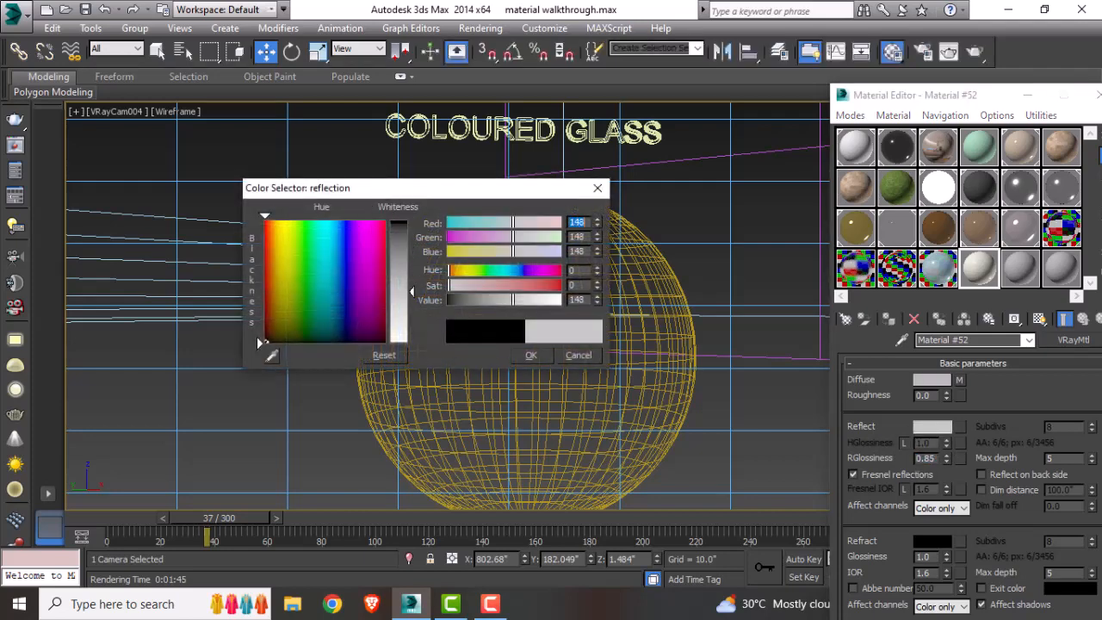
left_click(532, 354)
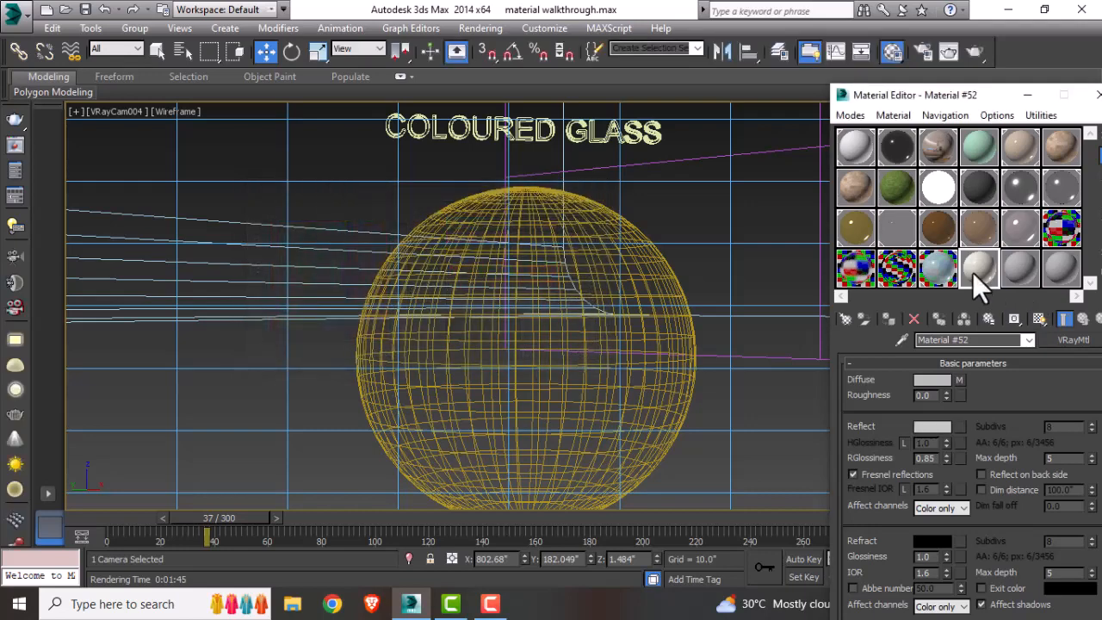
Step: Assign the tiles material to the sphere and show its map in the viewport
double_click(976, 274)
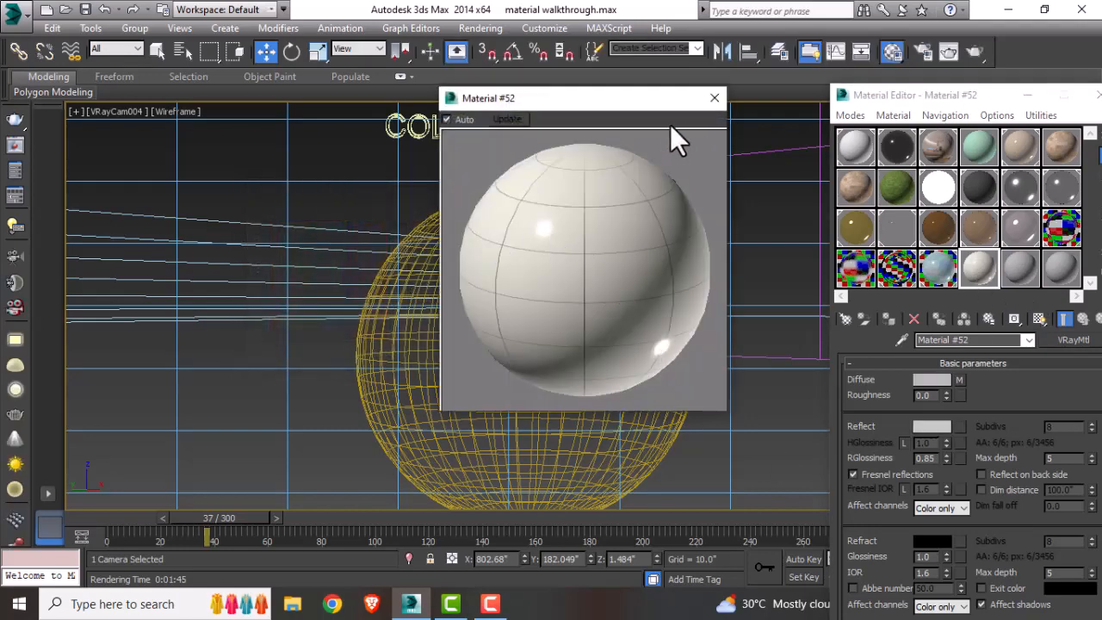
left_click(714, 97)
left_click(547, 191)
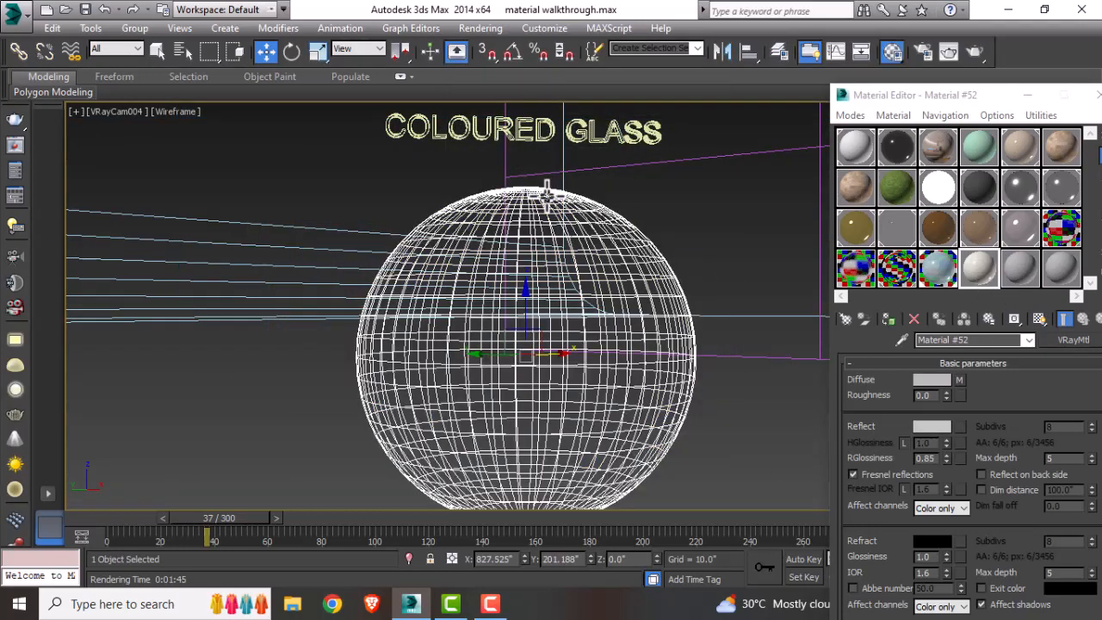
left_click(1040, 319)
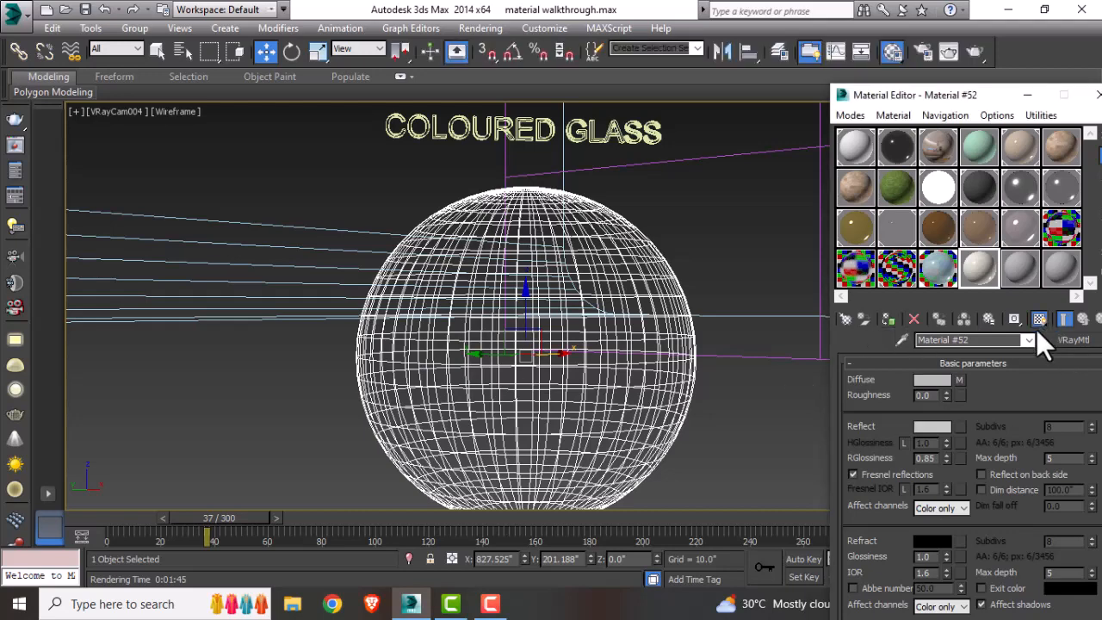
left_click(888, 322)
left_click(700, 222)
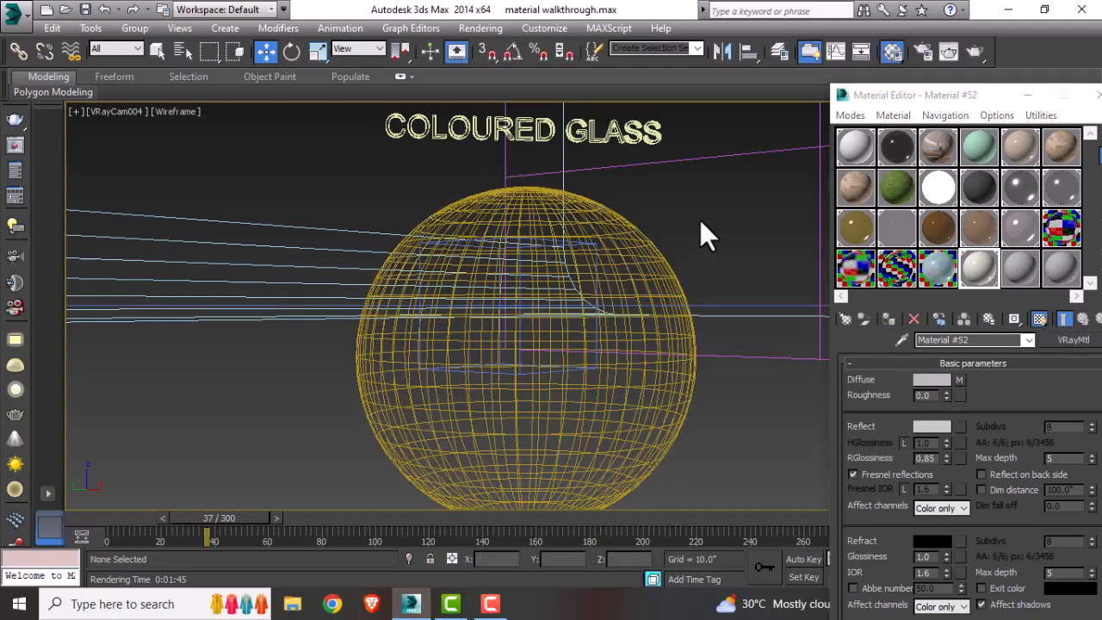
Step: Switch the viewport to shaded display and render the scene
key("F3")
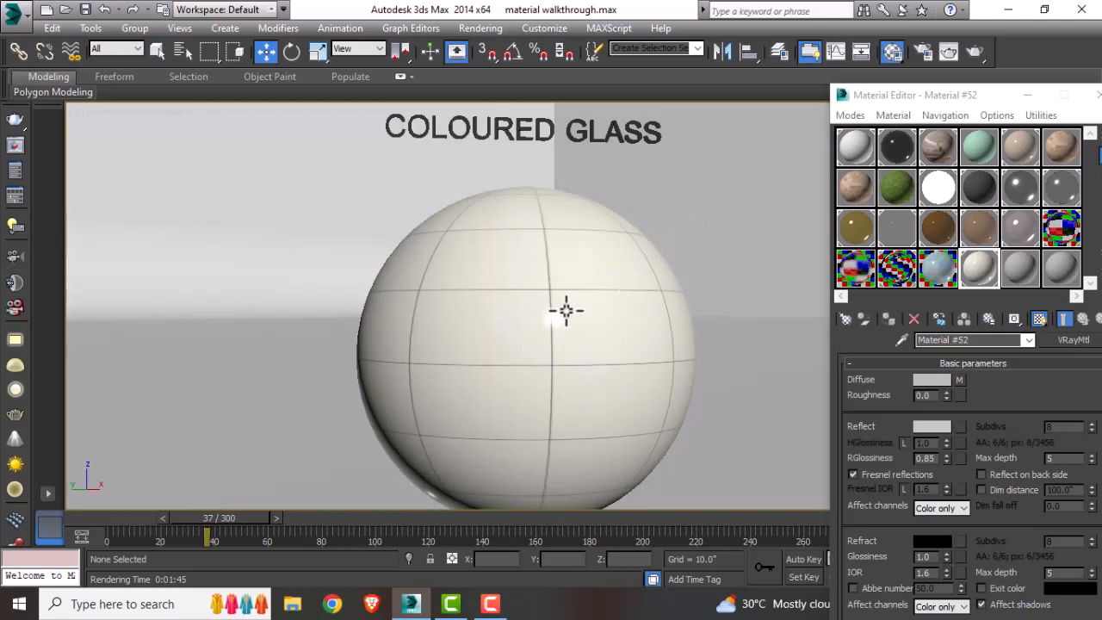
left_click(977, 53)
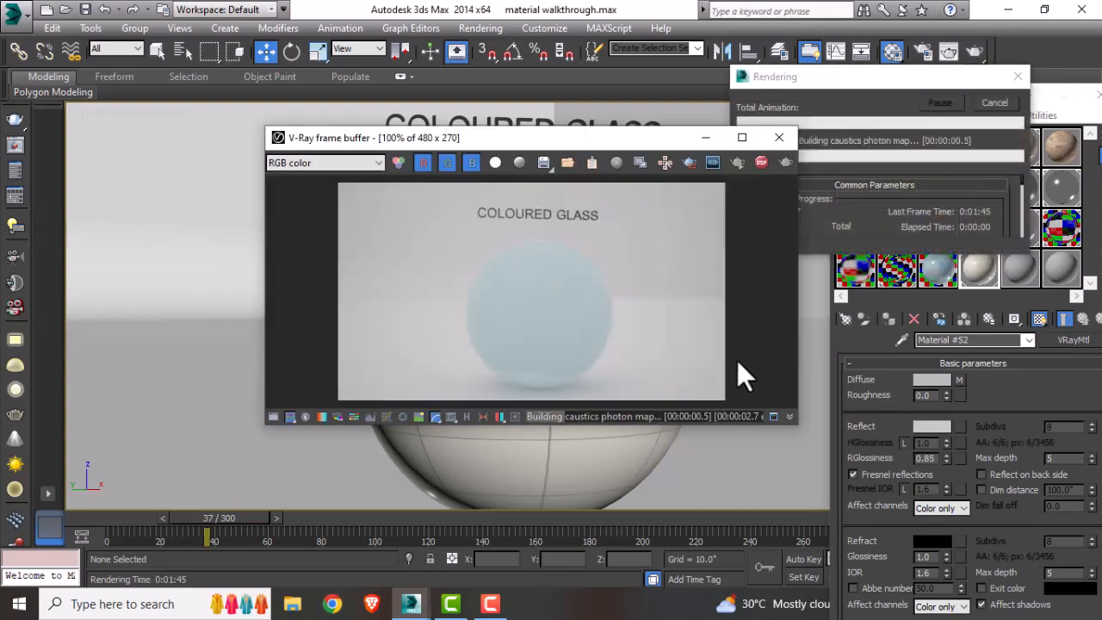